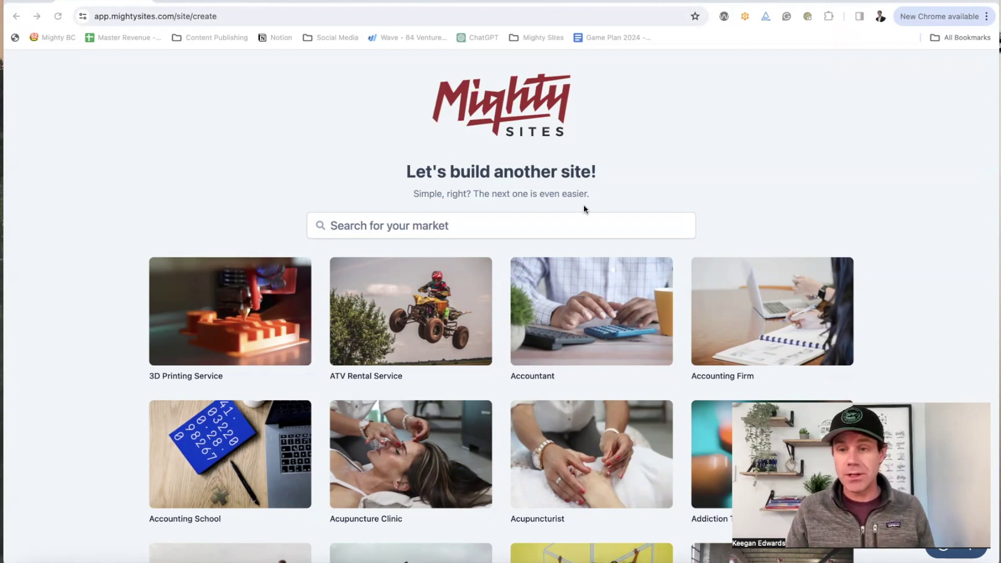
Step: Browse the market list and search it for 'lawn' to find Lawn Care
scroll(560, 228, "down", 10)
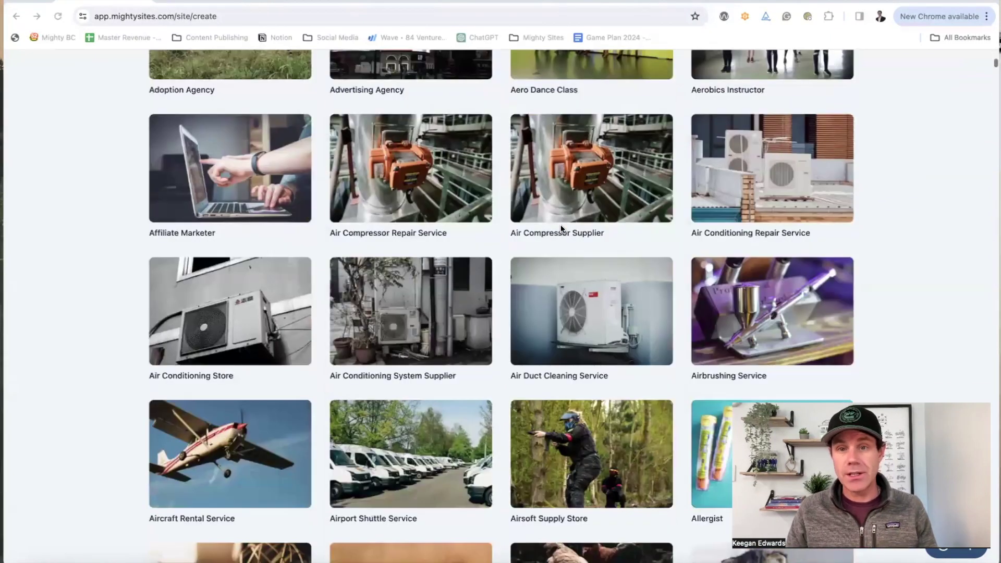
scroll(560, 228, "down", 6)
scroll(561, 228, "up", 9)
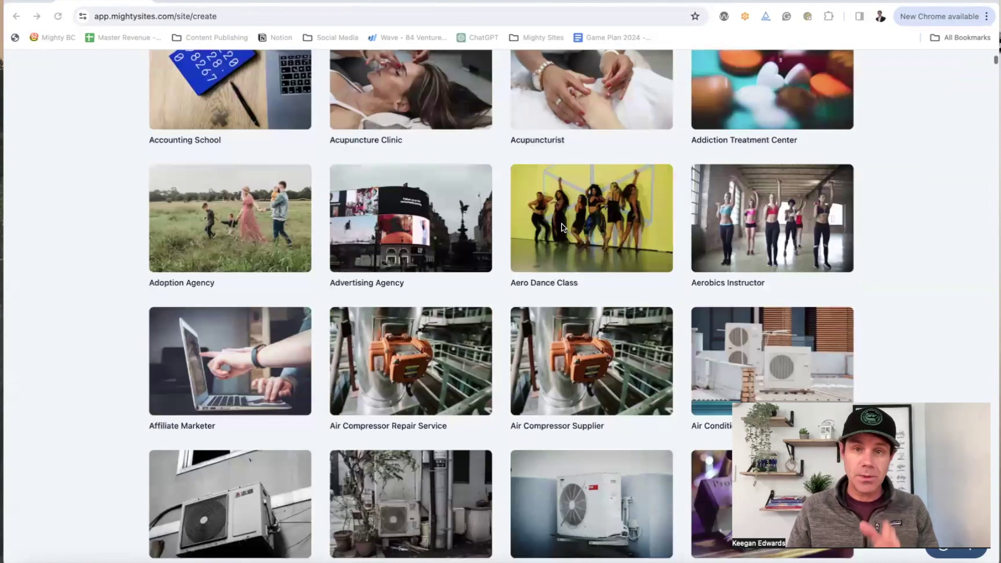
scroll(562, 228, "up", 7)
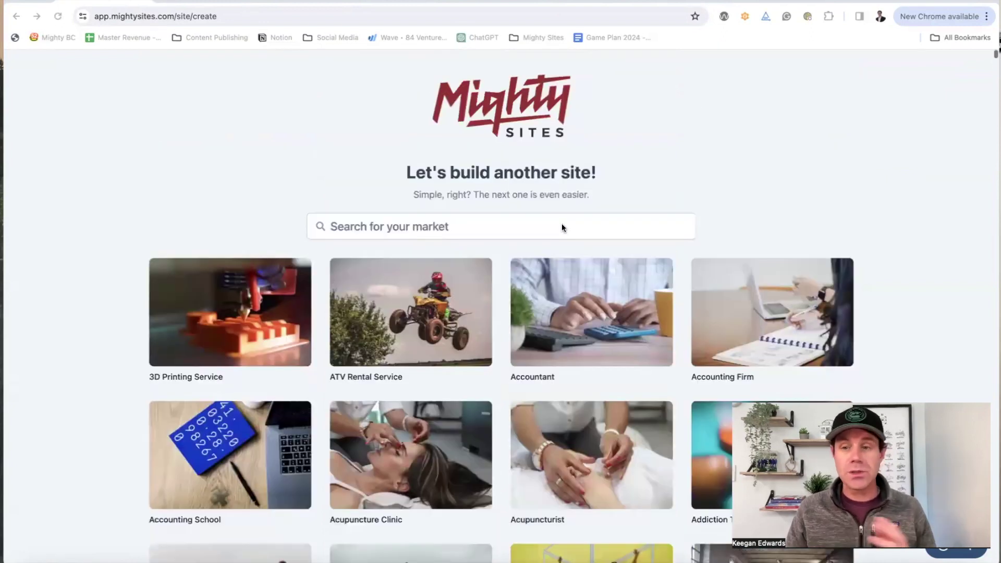
scroll(561, 227, "down", 8)
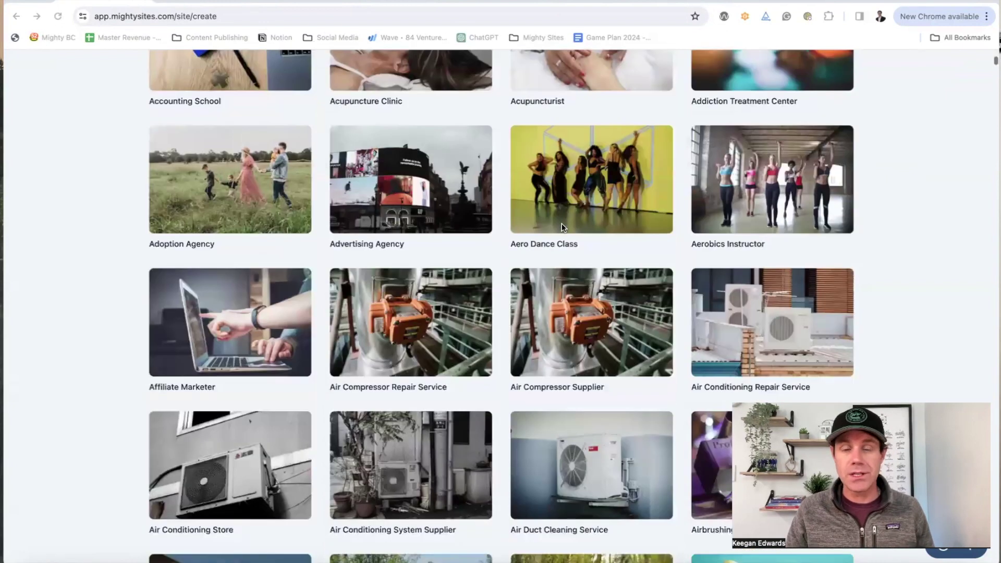
scroll(561, 228, "down", 12)
scroll(561, 226, "down", 7)
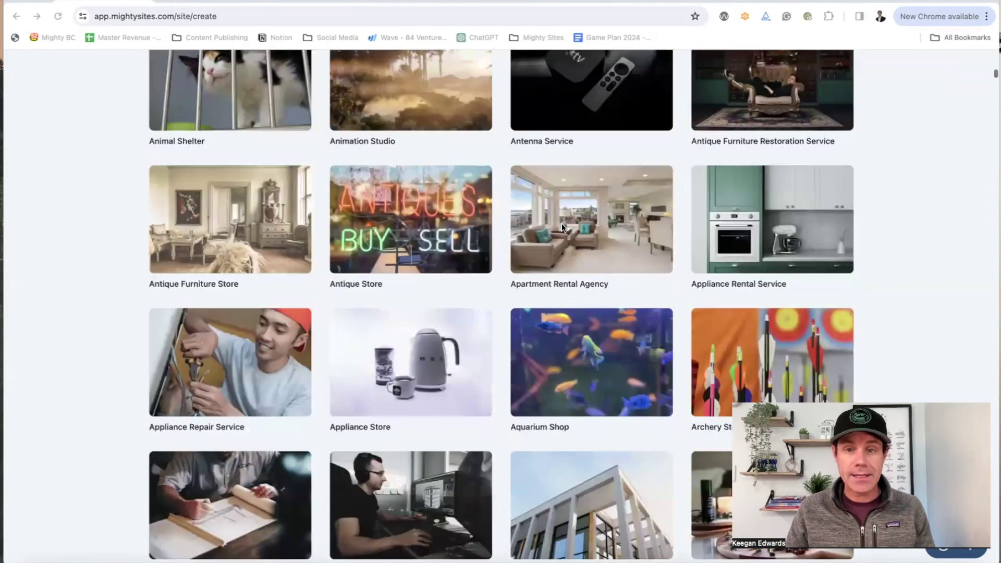
scroll(561, 223, "down", 4)
scroll(562, 223, "down", 3)
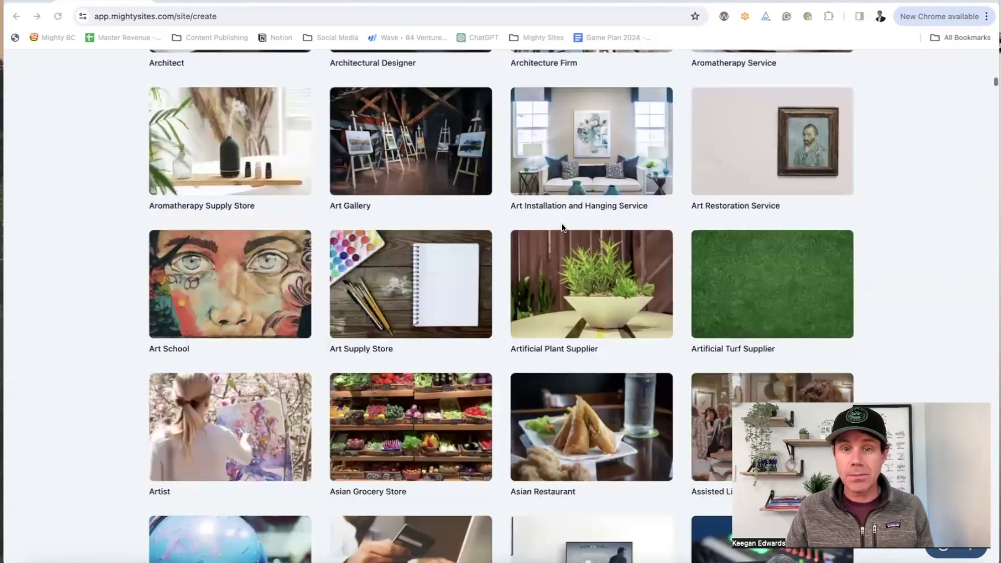
scroll(561, 223, "up", 20)
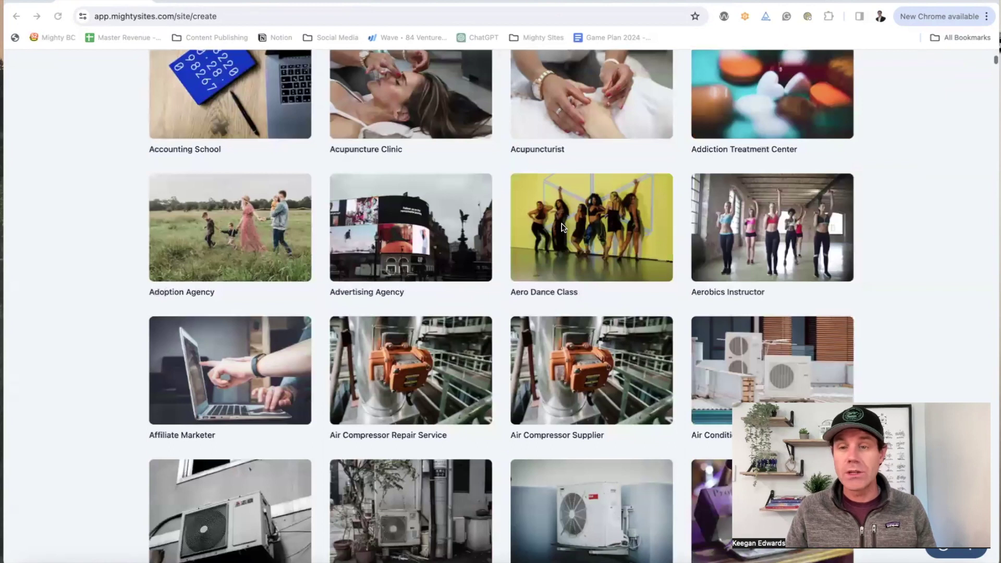
scroll(525, 220, "up", 7)
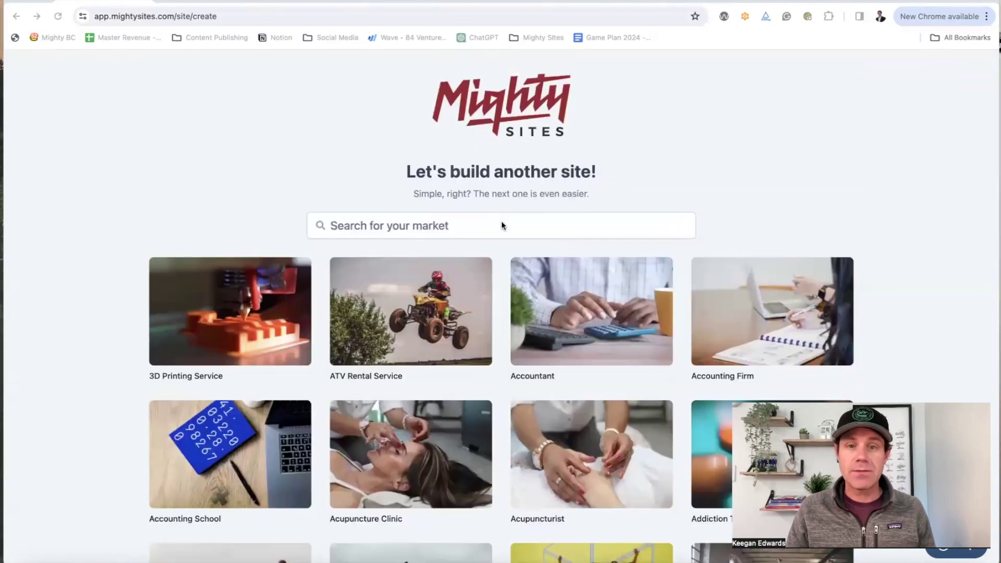
left_click(500, 225)
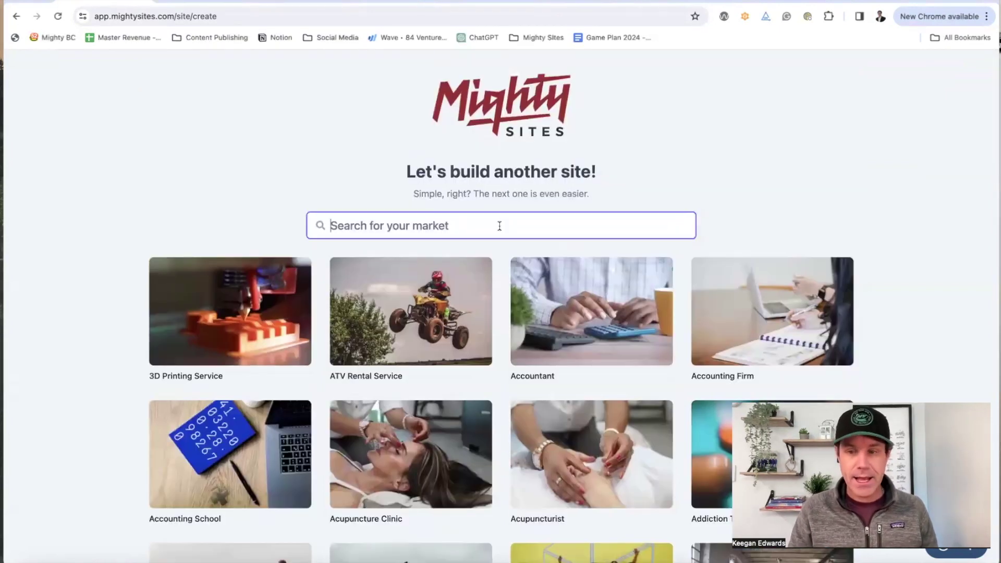
type("lawn")
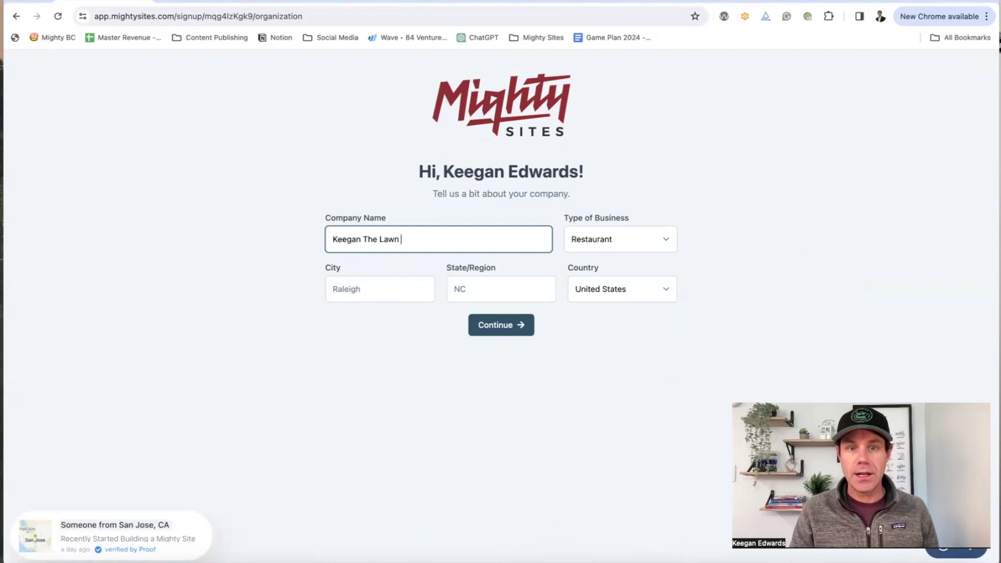
Step: Enter the company details with city Denver, business type Service, and submit them
type("e Service Person")
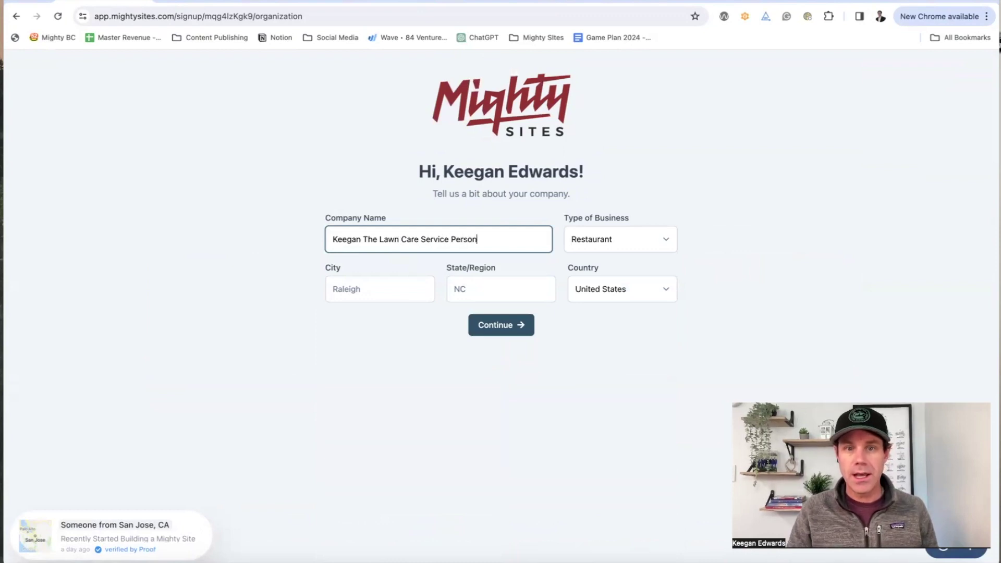
left_click(360, 294)
type("D")
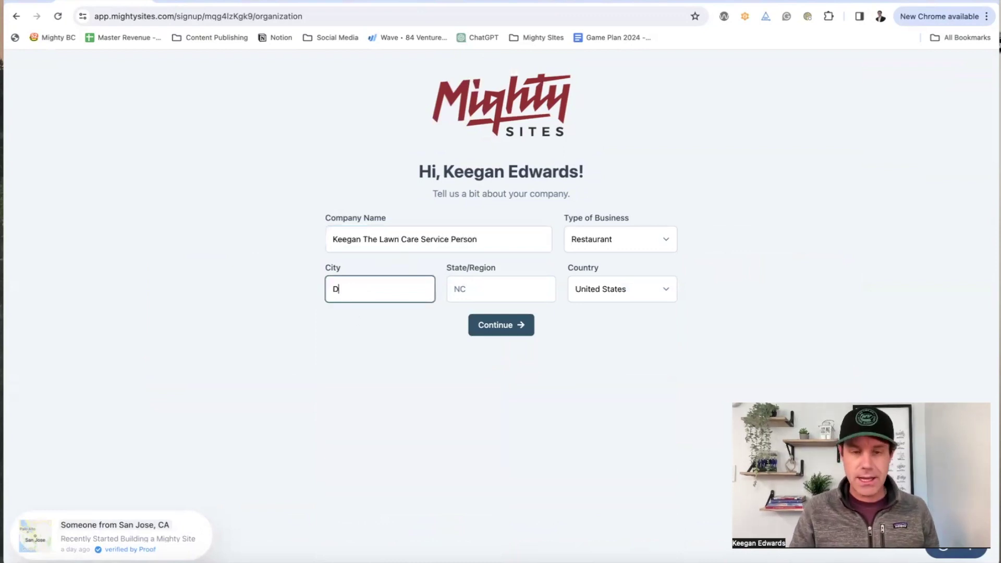
type("enver")
key("Tab")
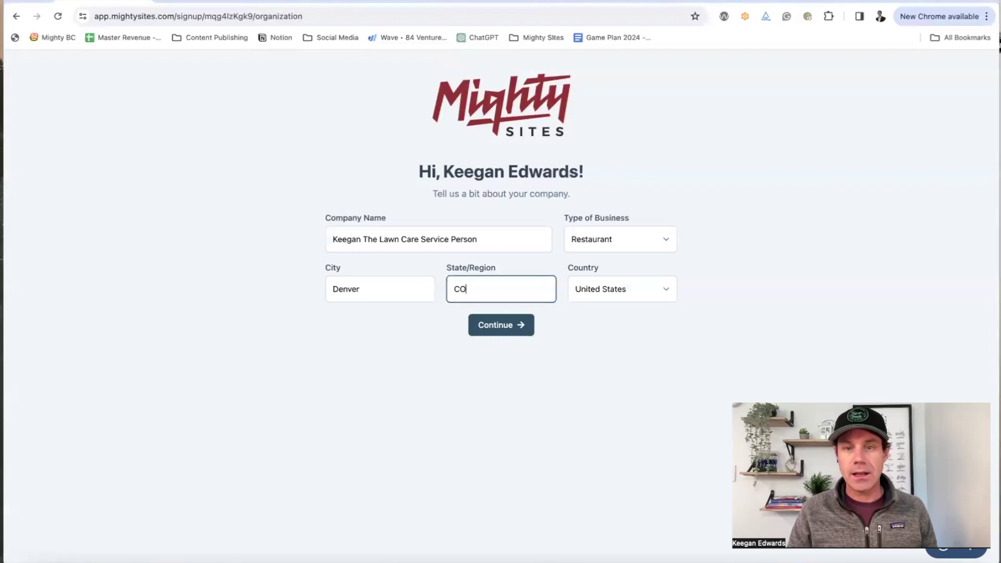
left_click(650, 239)
left_click(628, 267)
left_click(496, 326)
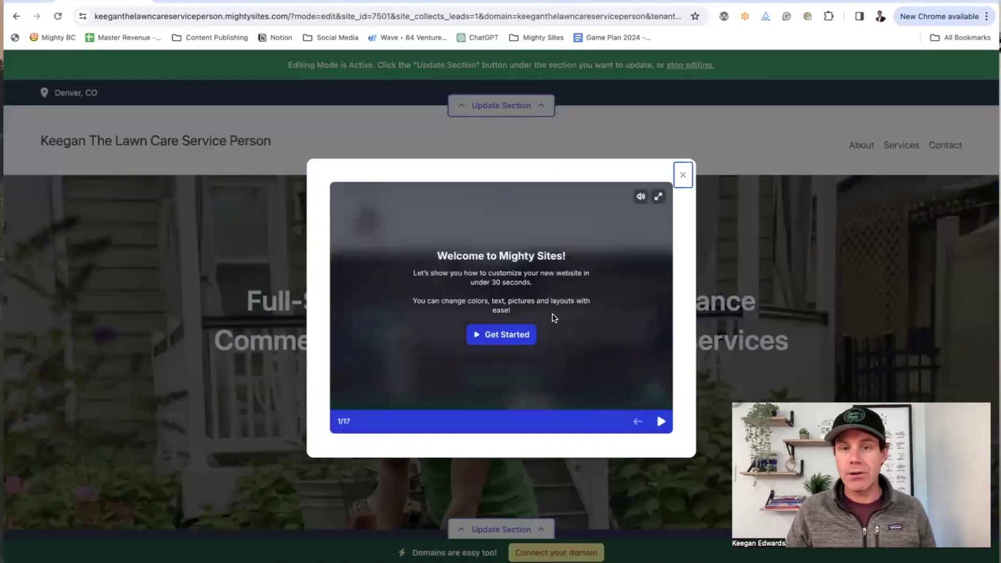
Step: Start the welcome tour and step through its slides to Success Stories
left_click(661, 421)
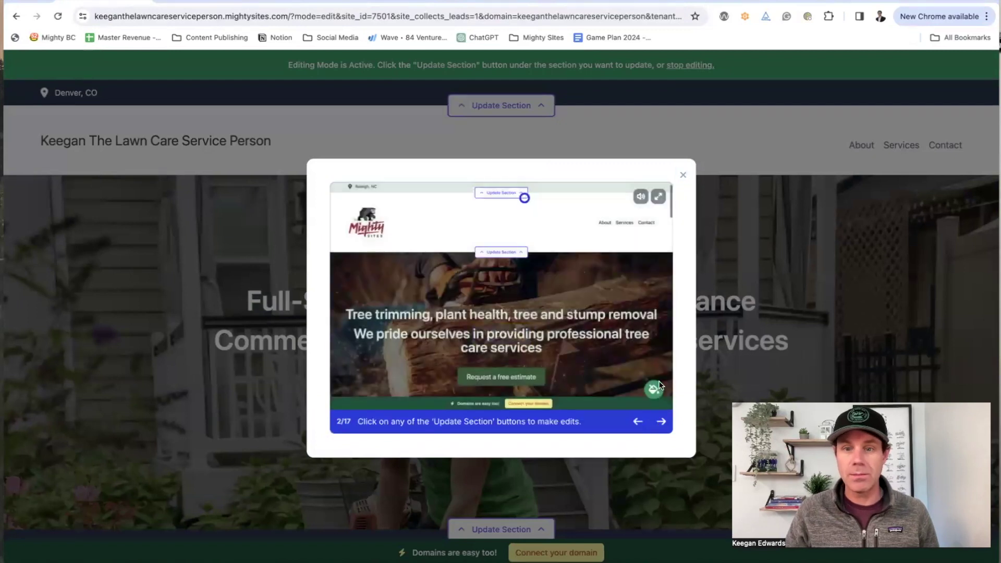
left_click(664, 421)
left_click(663, 421)
left_click(664, 421)
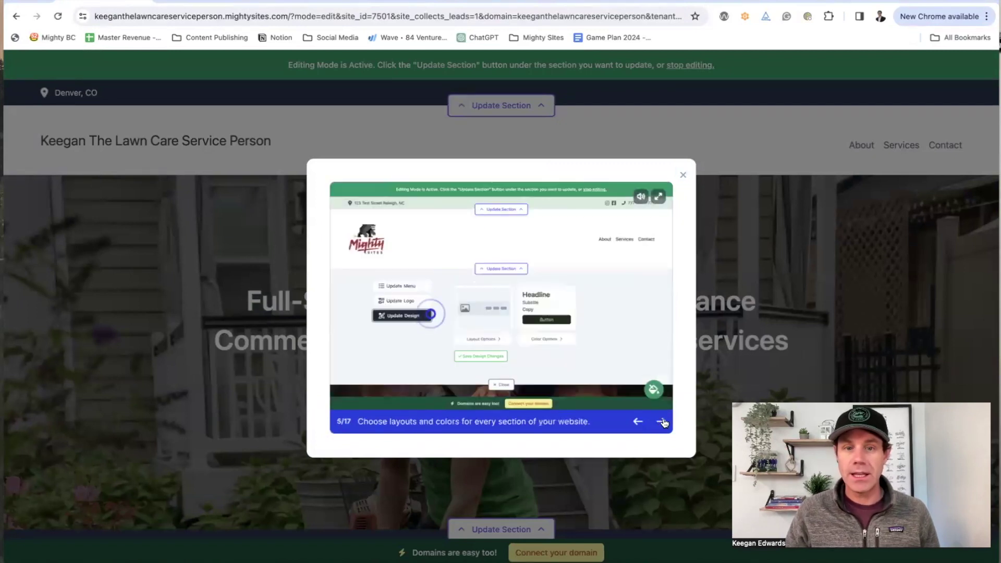
left_click(663, 421)
left_click(662, 421)
left_click(662, 421)
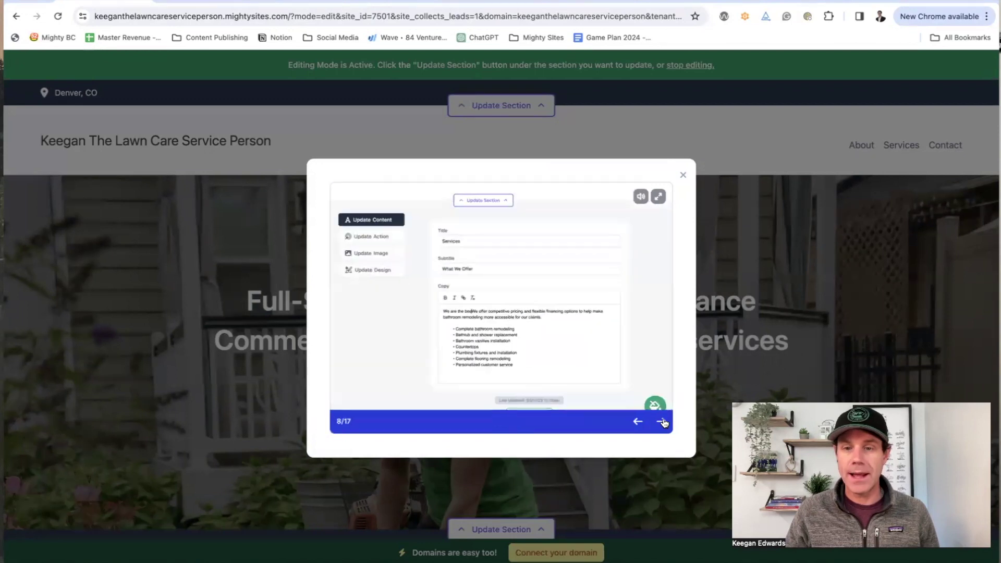
left_click(662, 421)
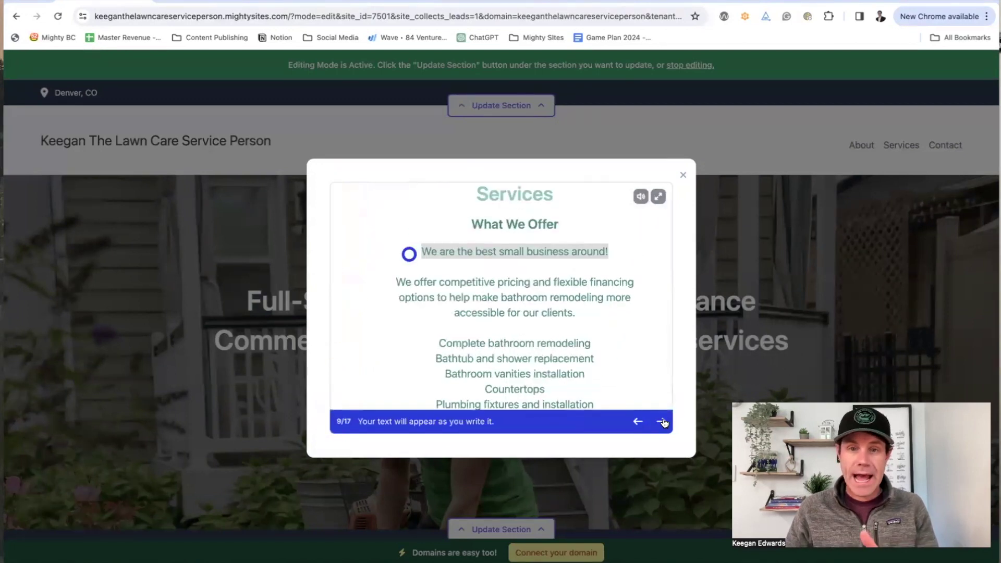
left_click(662, 421)
left_click(662, 421)
left_click(662, 421)
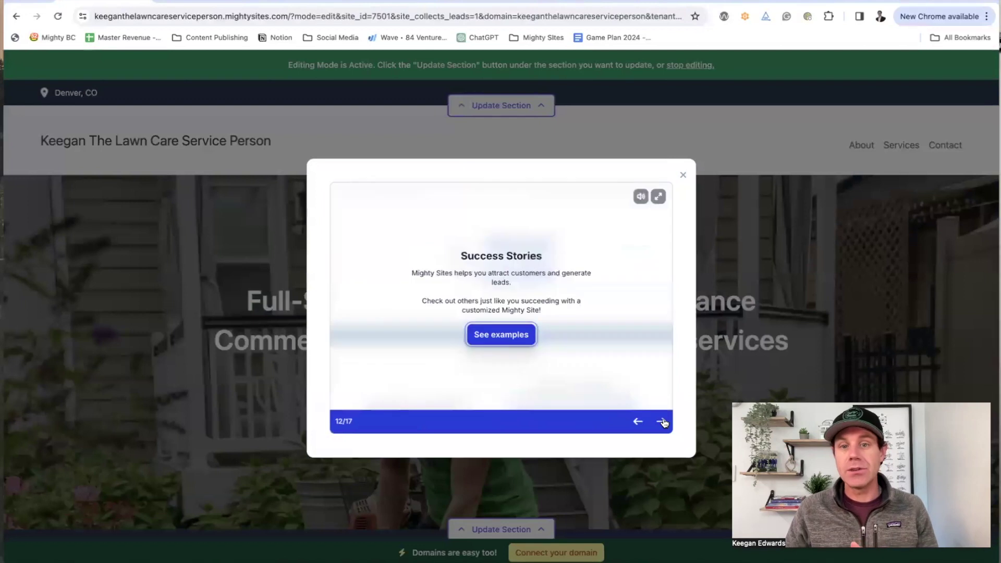
Step: Page through the example sites, then close the welcome tour
left_click(531, 343)
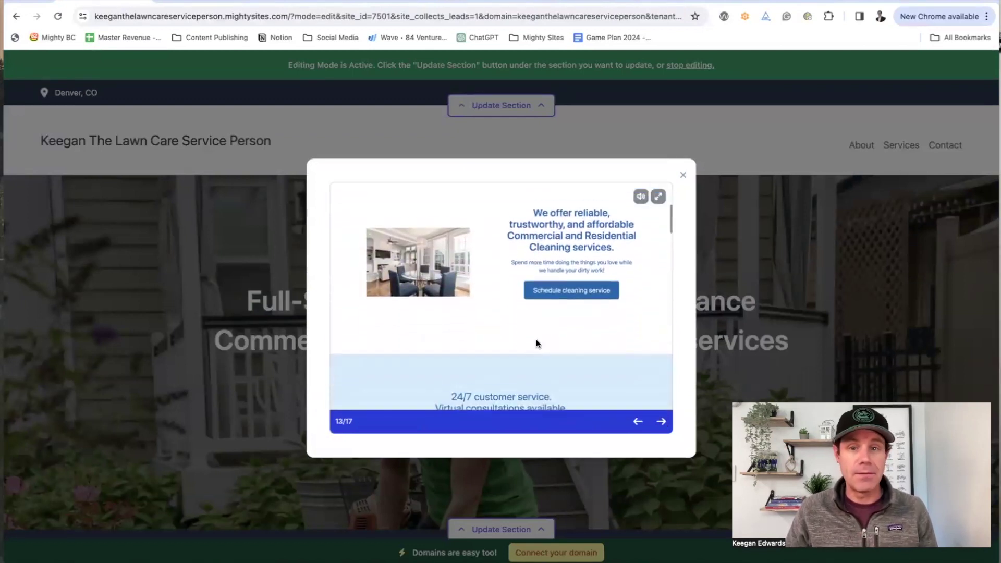
left_click(662, 421)
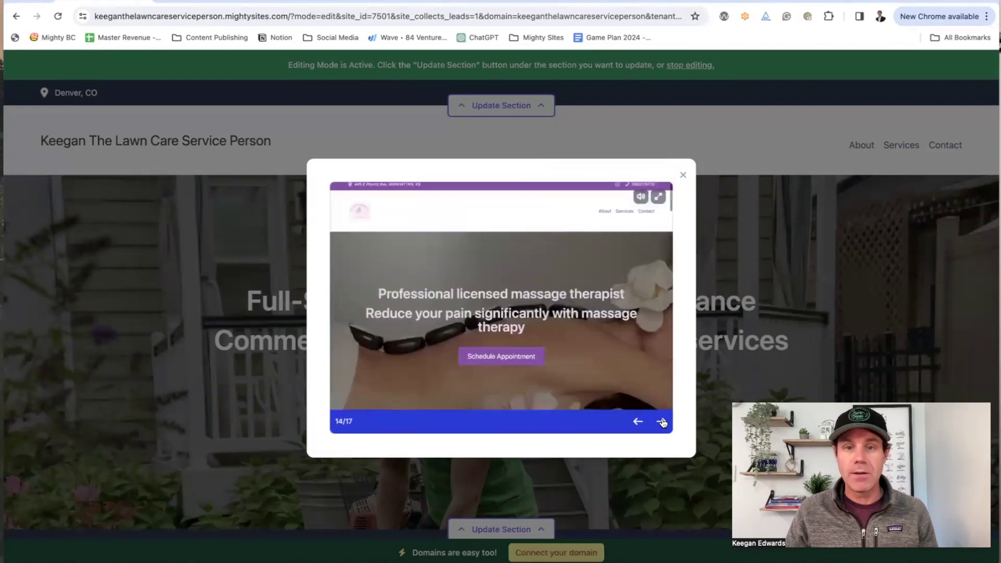
left_click(661, 421)
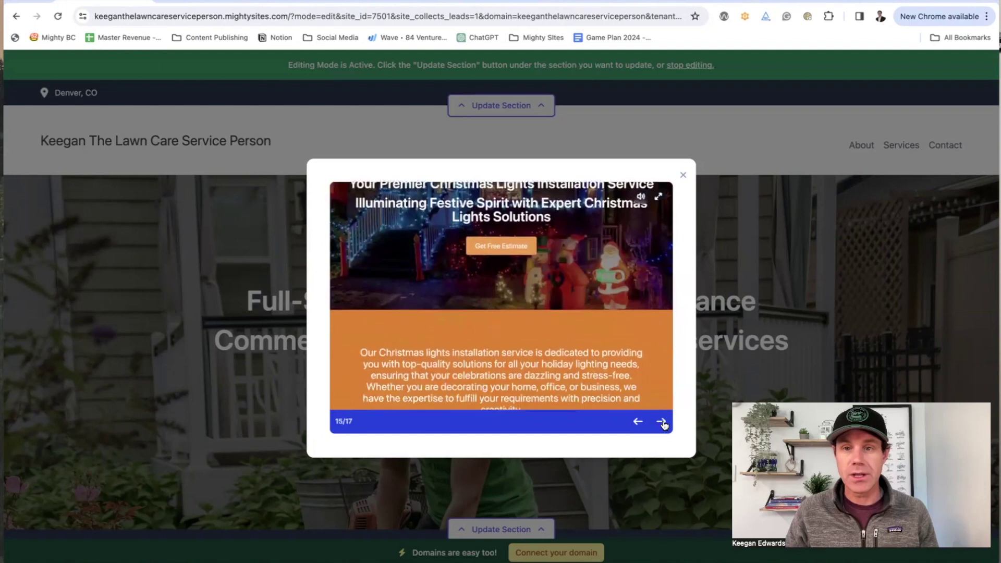
left_click(661, 421)
left_click(681, 175)
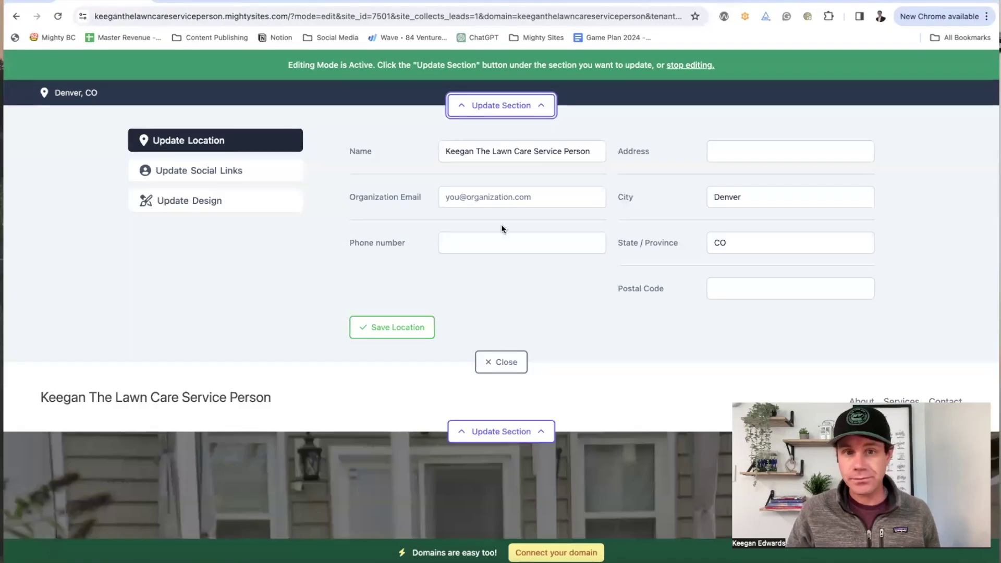
left_click(499, 237)
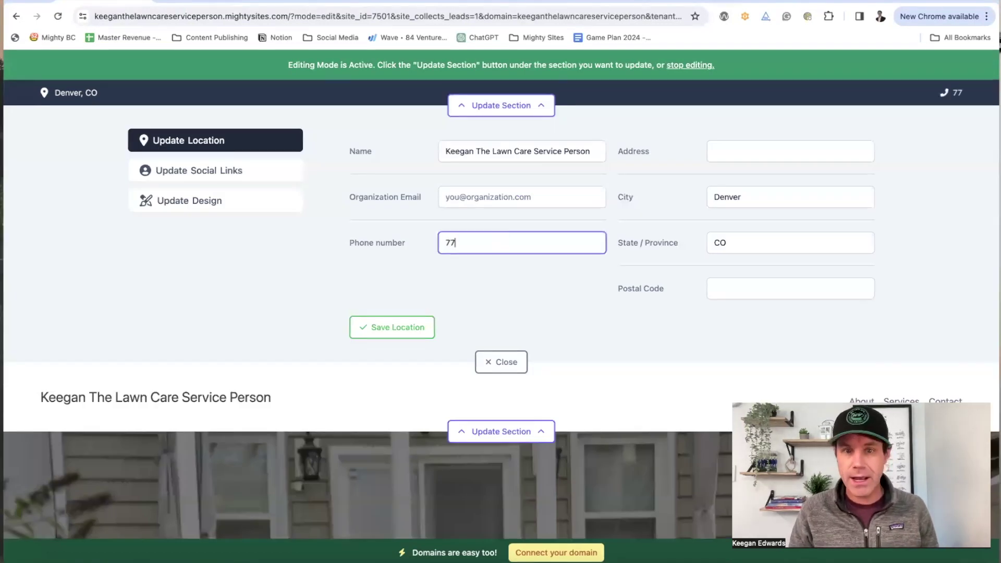
type("777-777-7777")
left_click(392, 327)
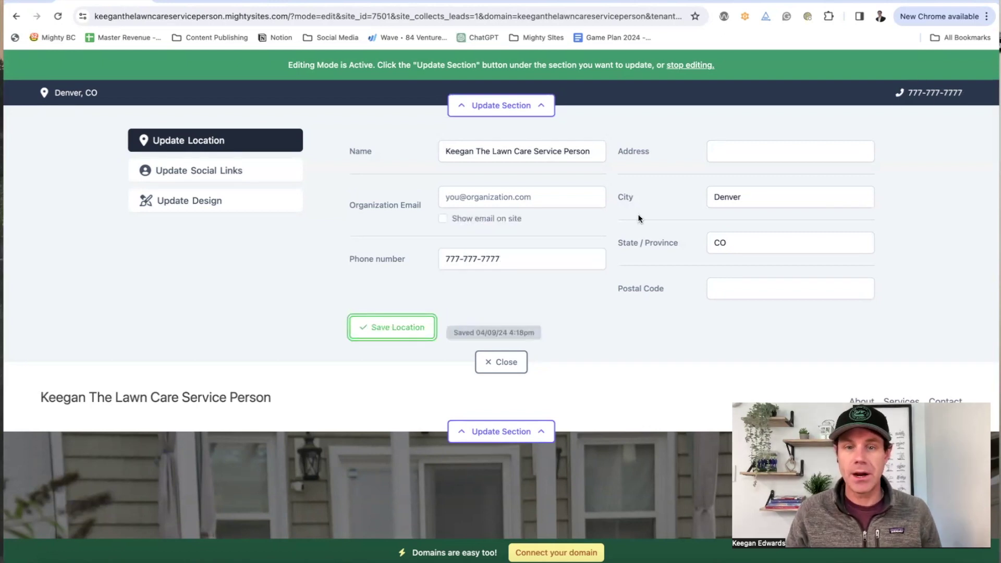
Step: Save a Facebook page link in the social links, then bring up the header's logo options
left_click(250, 175)
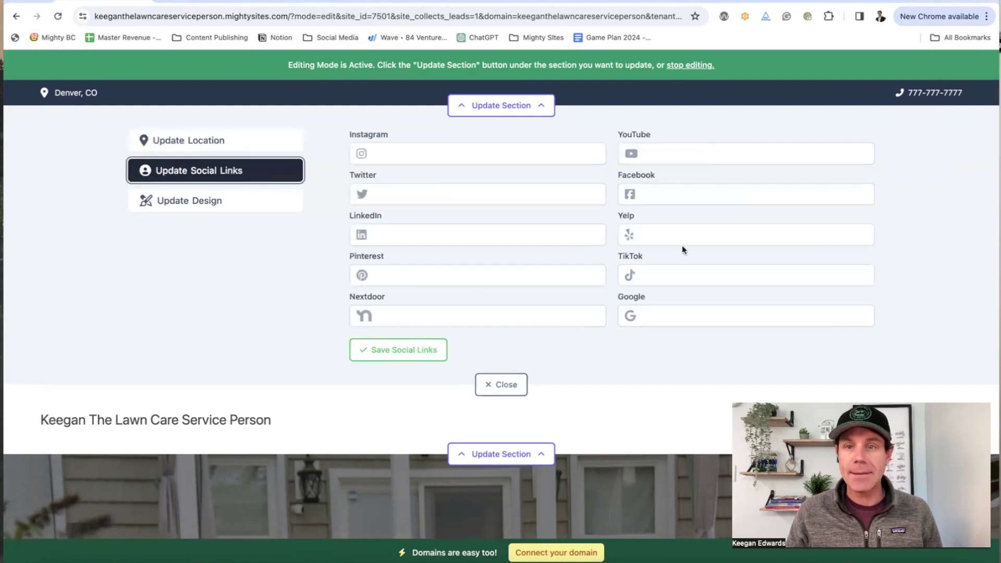
left_click(663, 198)
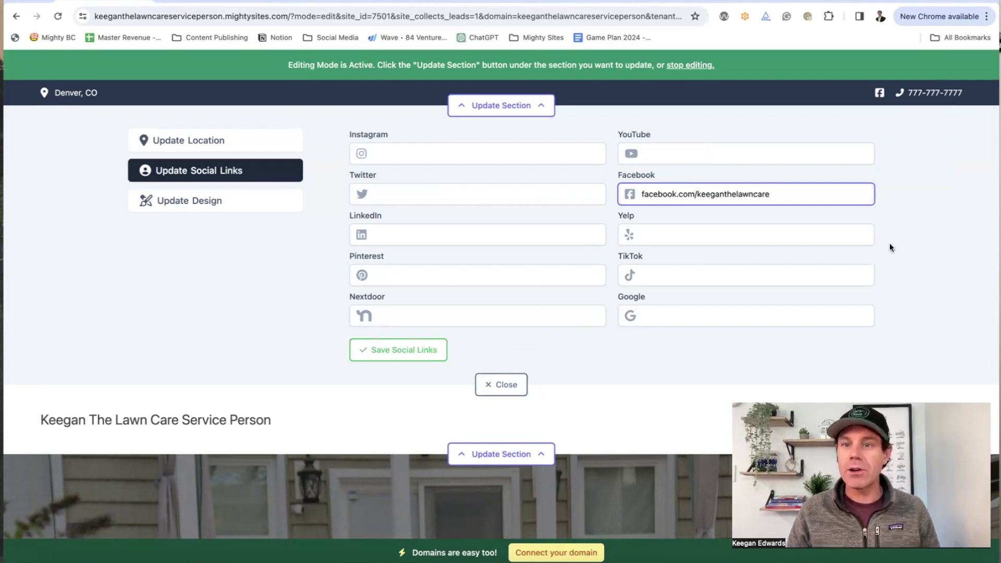
left_click(405, 349)
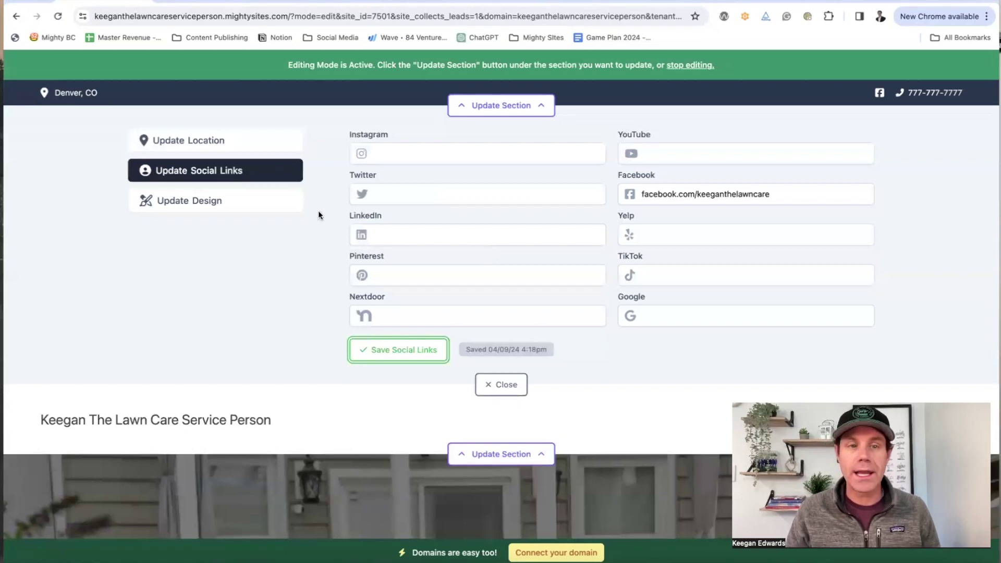
left_click(498, 392)
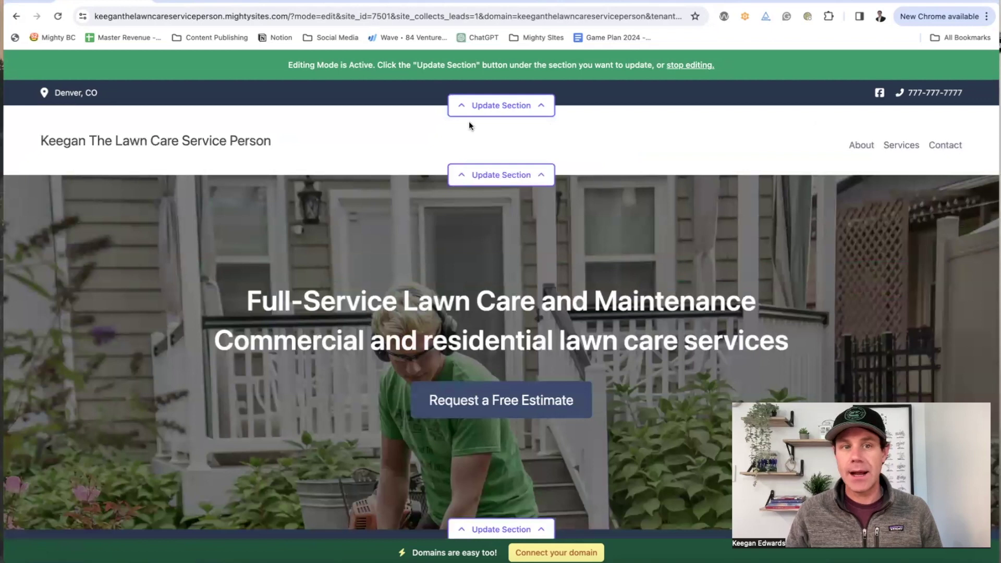
left_click(502, 173)
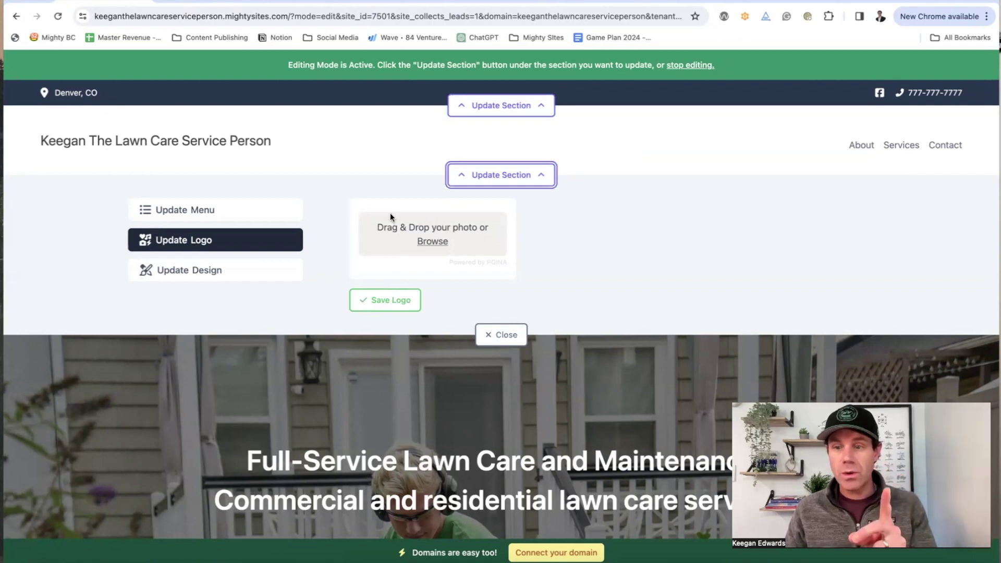
left_click(219, 4)
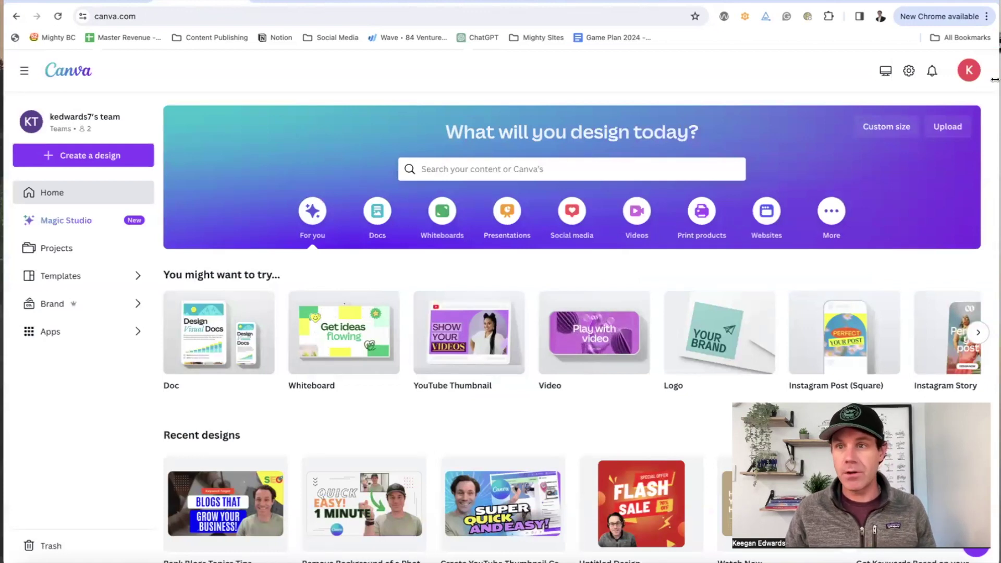
Step: Start a new blank Canva design of type Logo
left_click(83, 158)
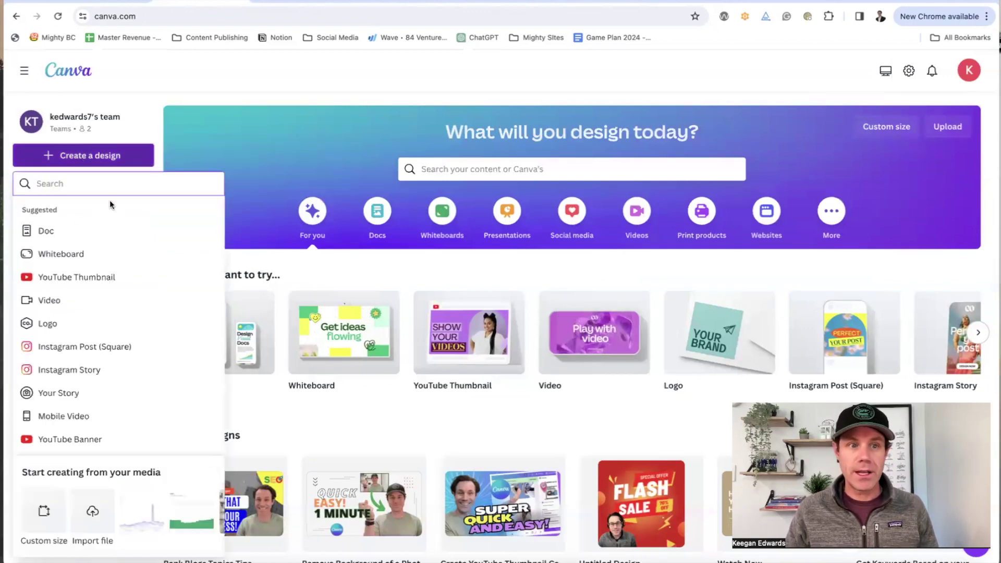
type("logo")
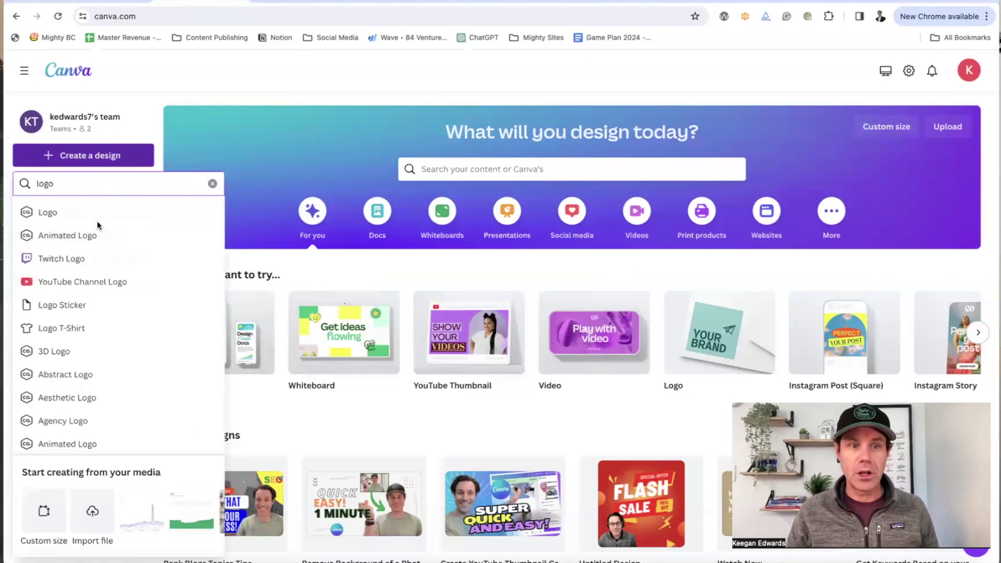
left_click(81, 216)
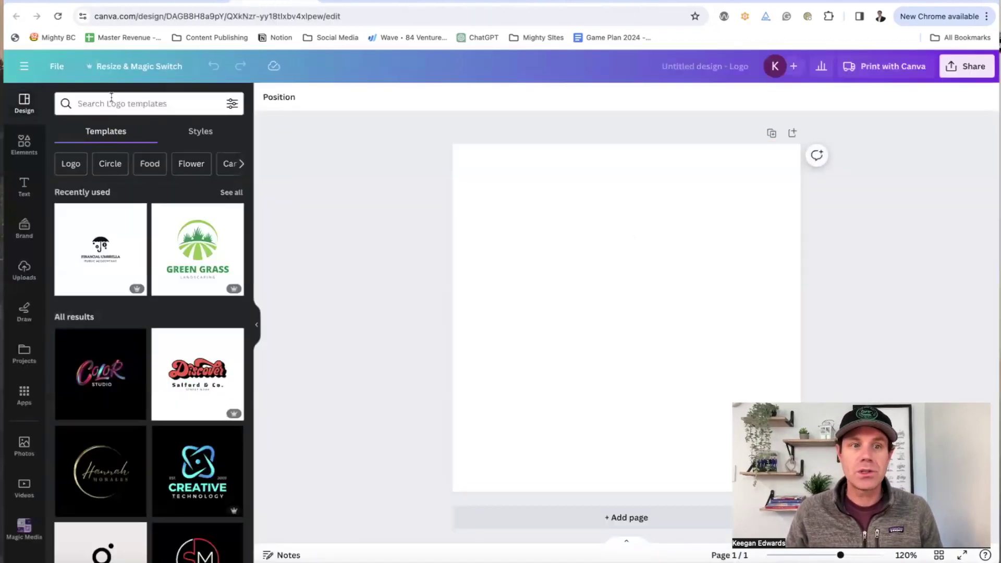
Step: Search logo templates for 'lawn care' and apply the Borcelle leaf template
left_click(114, 103)
left_click(340, 177)
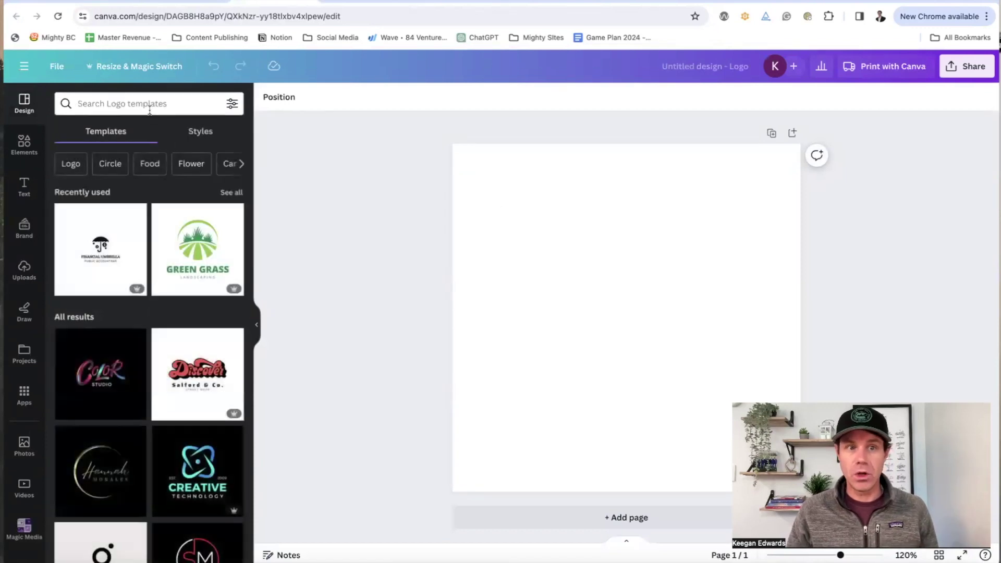
left_click(150, 105)
type("lawn care")
key("Return")
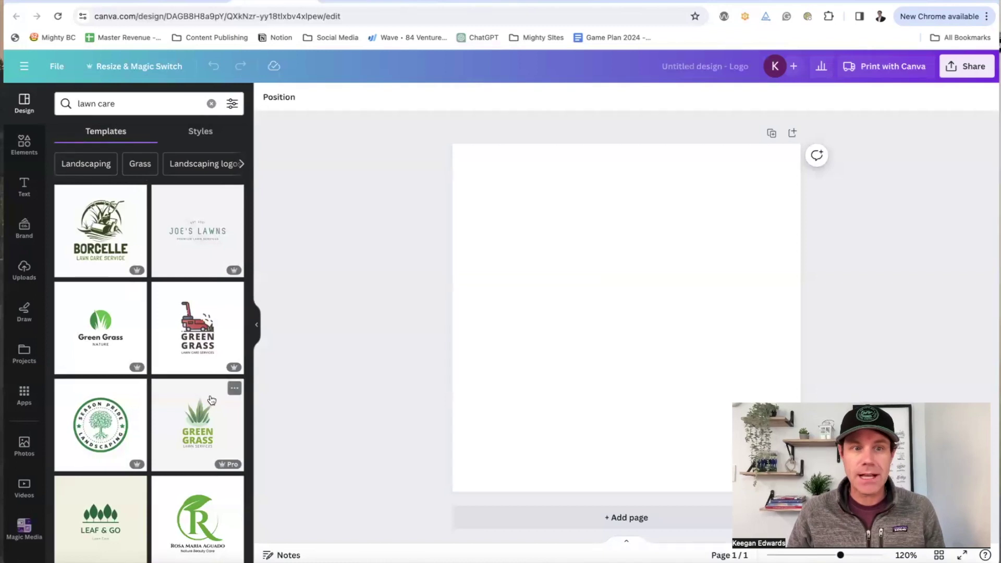
scroll(211, 399, "down", 10)
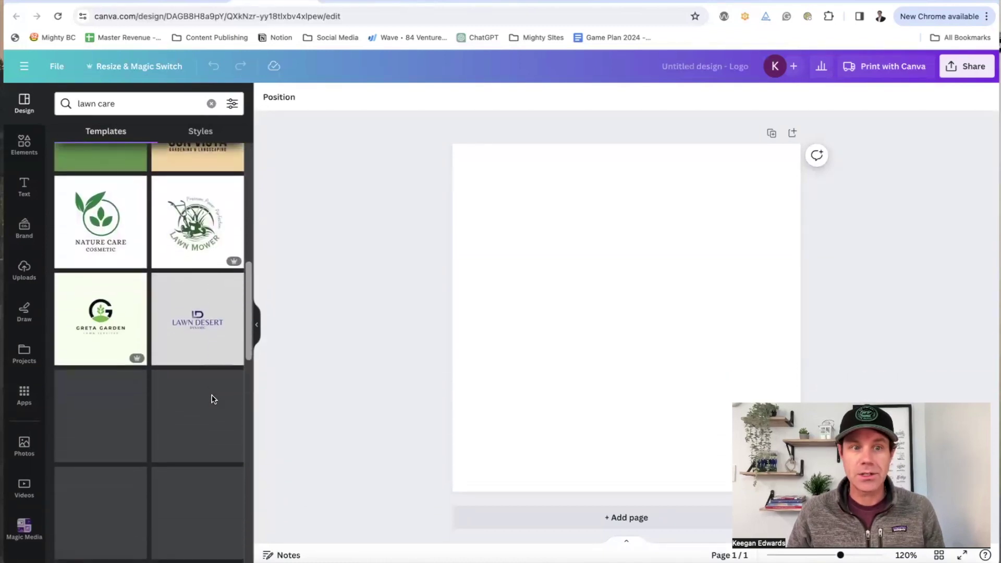
scroll(170, 364, "down", 3)
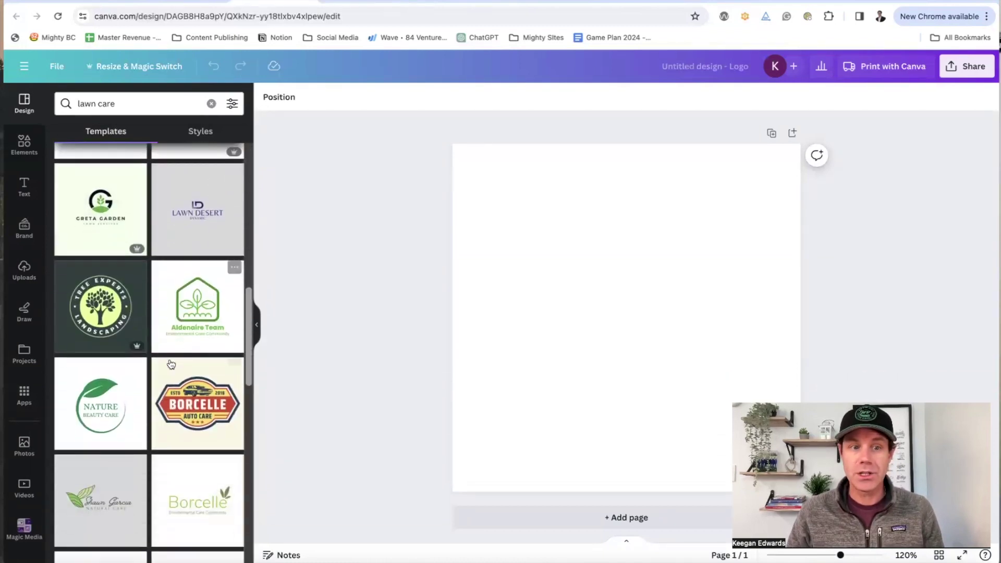
scroll(179, 357, "down", 3)
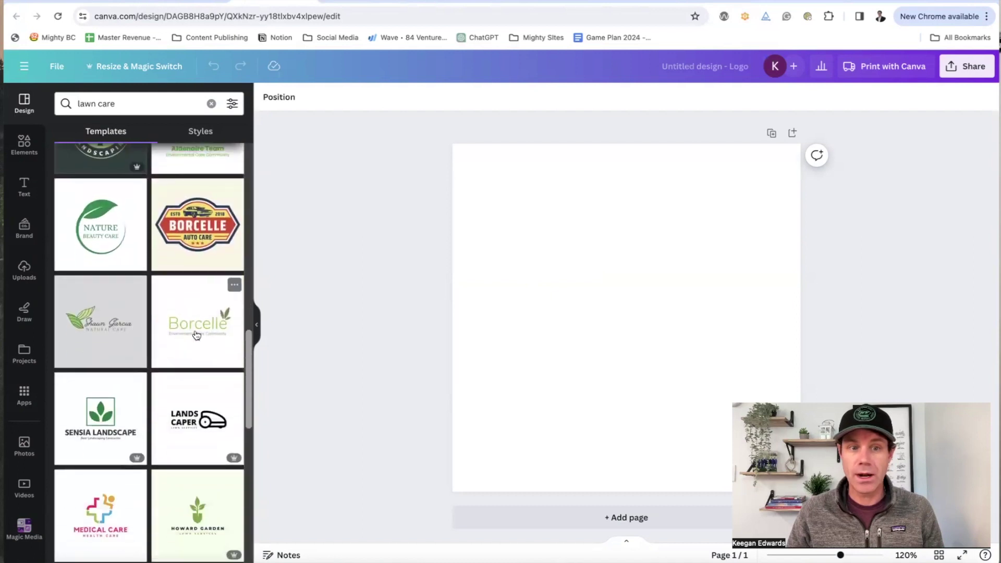
left_click(196, 335)
Step: Change the tagline to 'Keegan's Lawn Care' and trim the brand name down to 'Lawn'
left_click(638, 367)
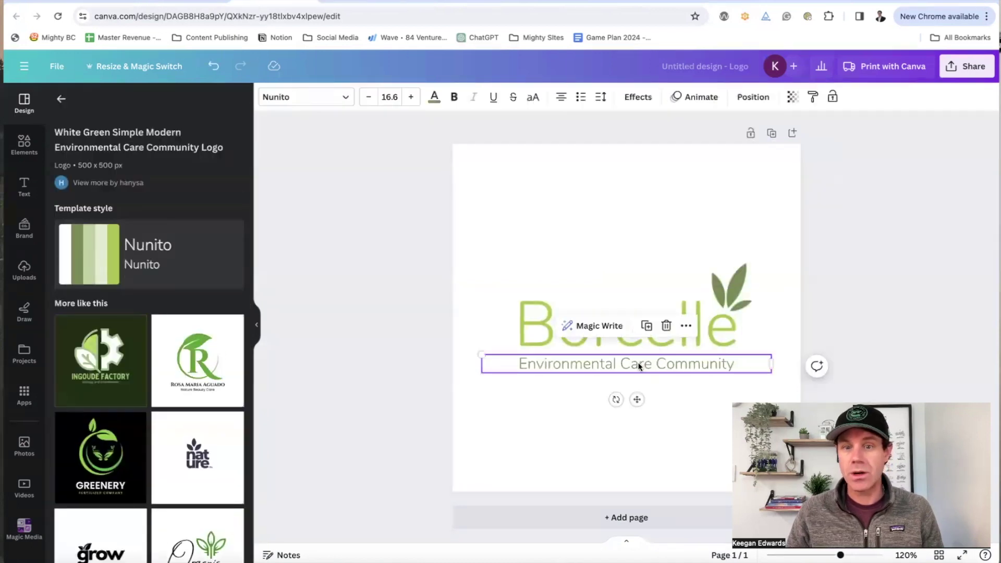
double_click(638, 367)
type("Keegan's Lawn Care")
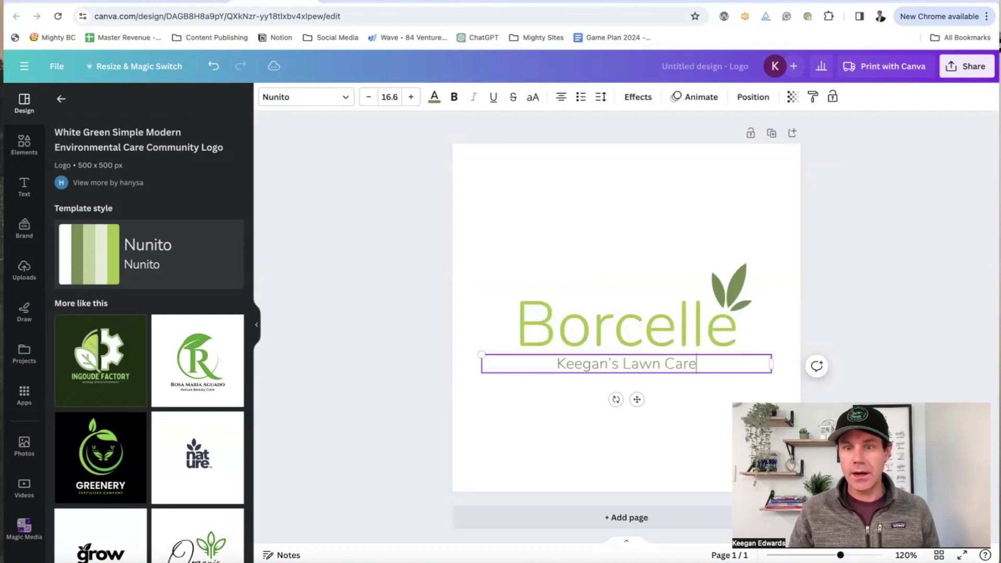
left_click(627, 333)
left_click(627, 333)
type("LawnRight")
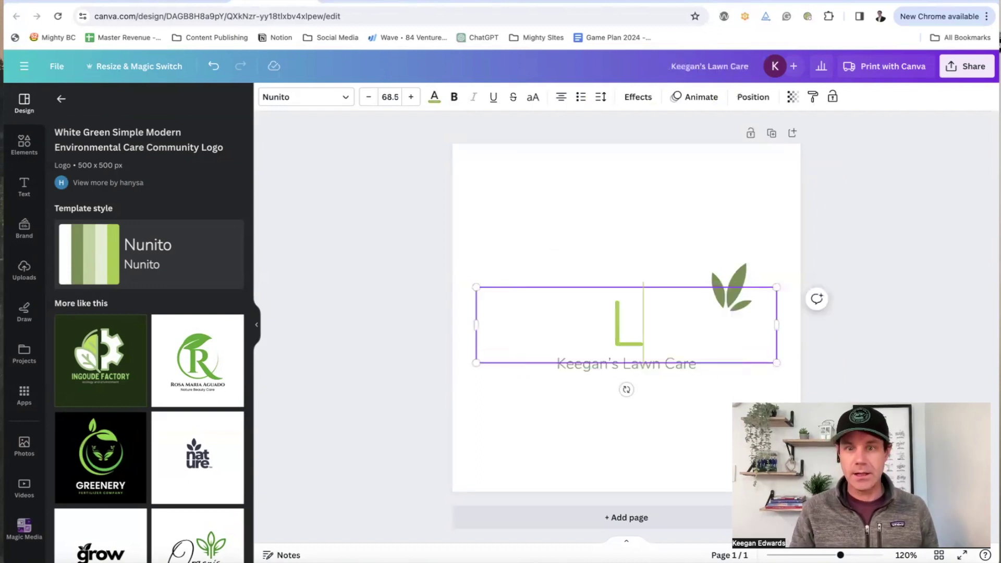
key("BackSpace")
key("BackSpace")
key("BackSpace")
key("BackSpace")
key("BackSpace")
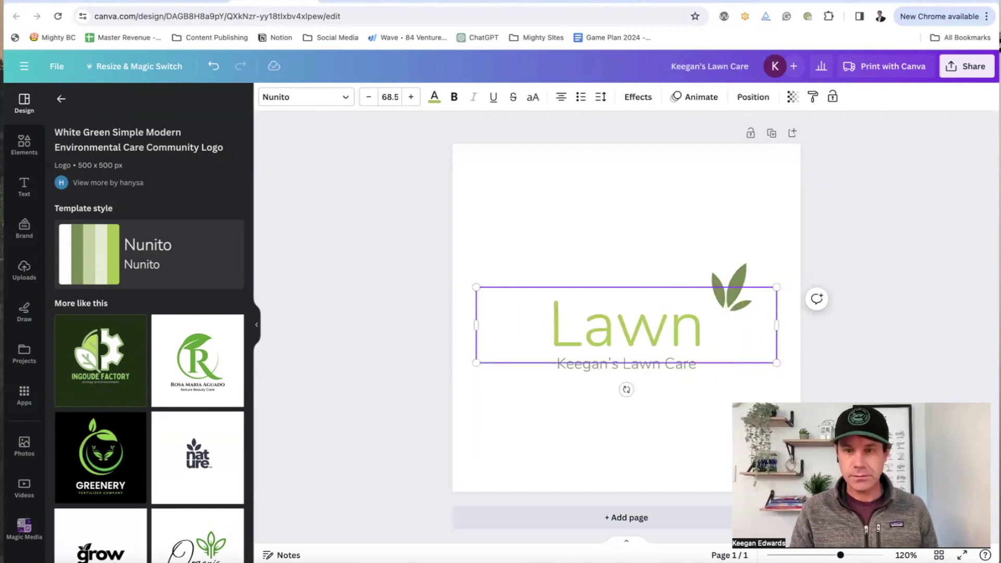
Step: Complete the brand name as 'LawnYes' and download the logo as a PNG
type("Yes")
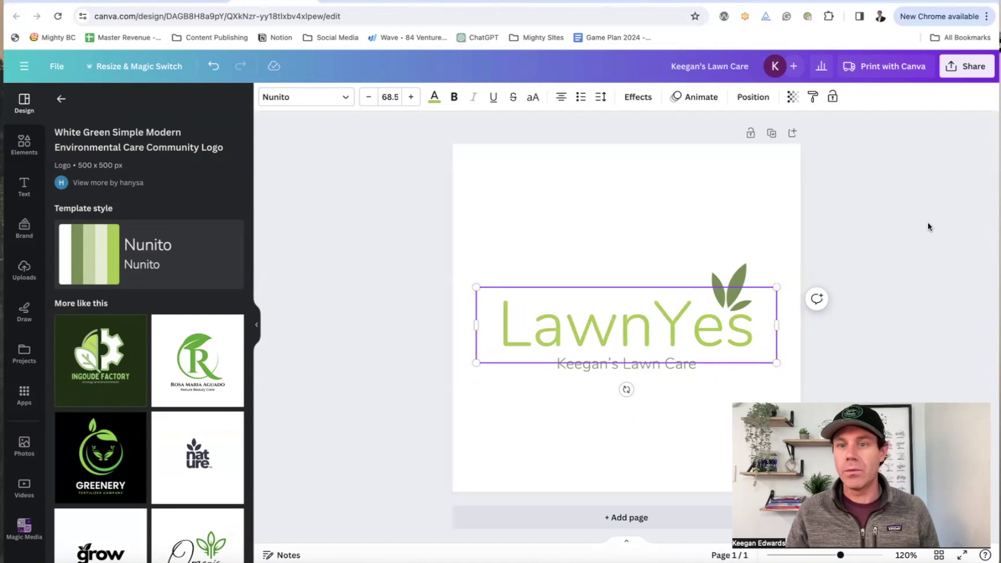
left_click(781, 299)
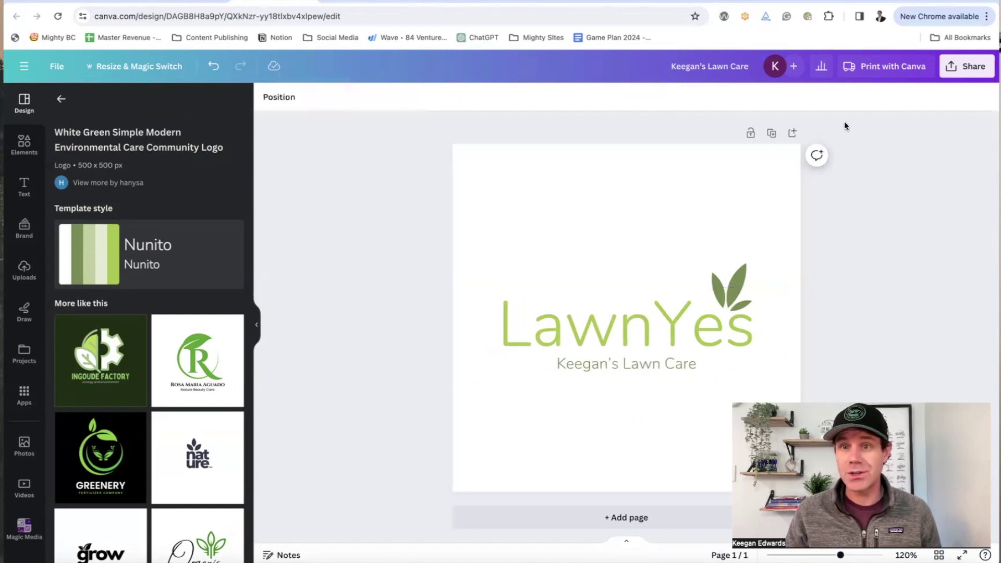
left_click(953, 73)
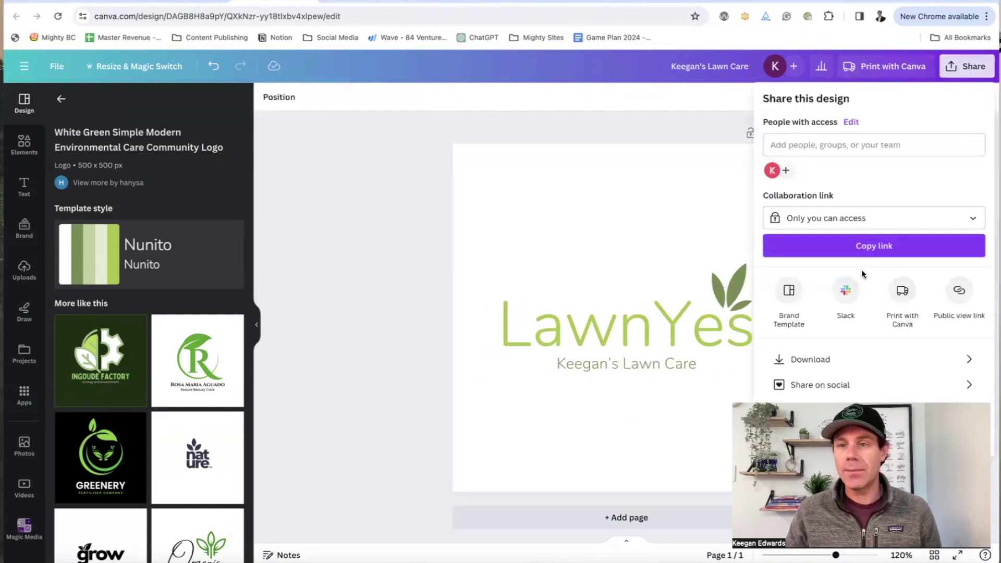
left_click(845, 358)
left_click(834, 282)
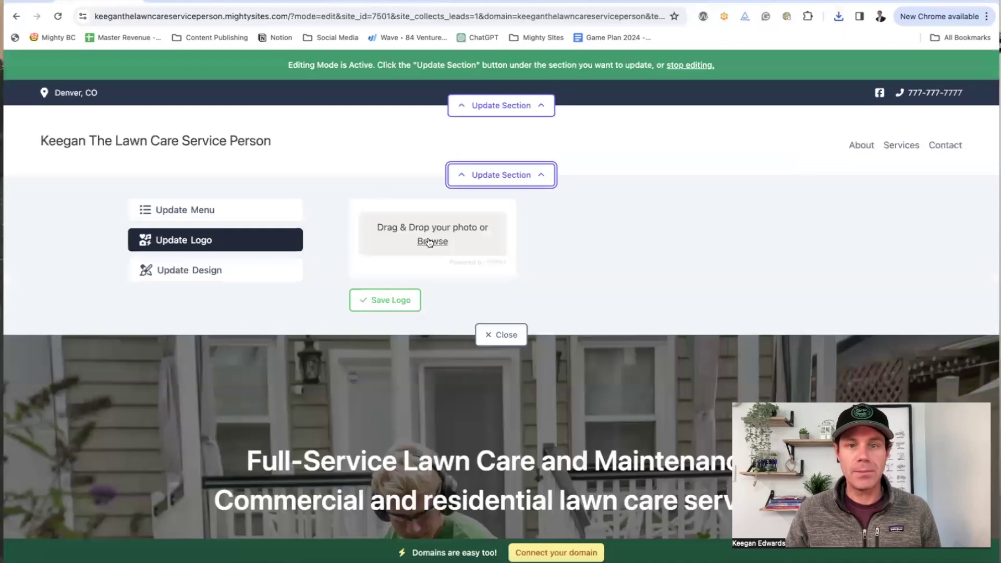
Step: Upload Keegan's Lawn Care.png as the header logo image
left_click(428, 241)
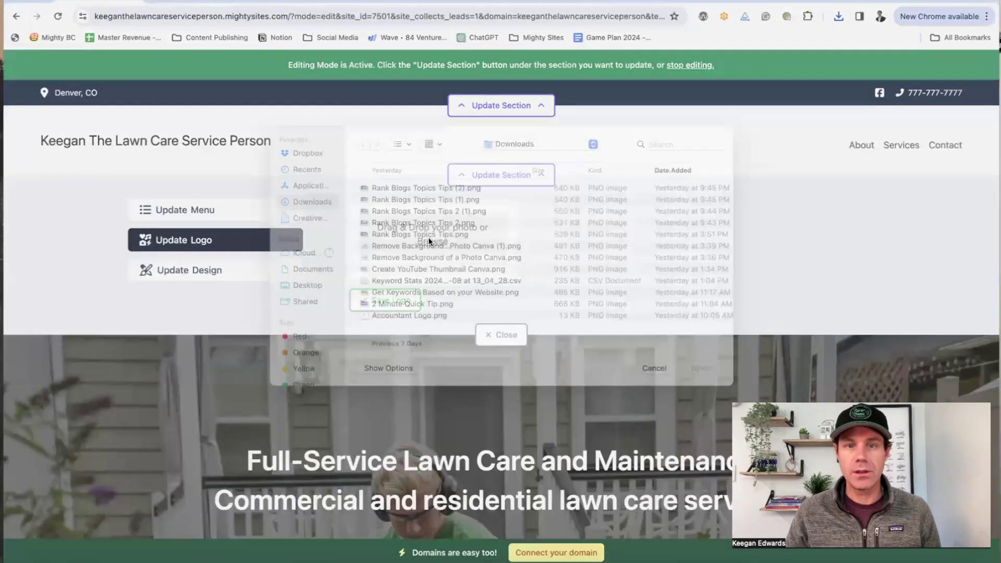
left_click(400, 209)
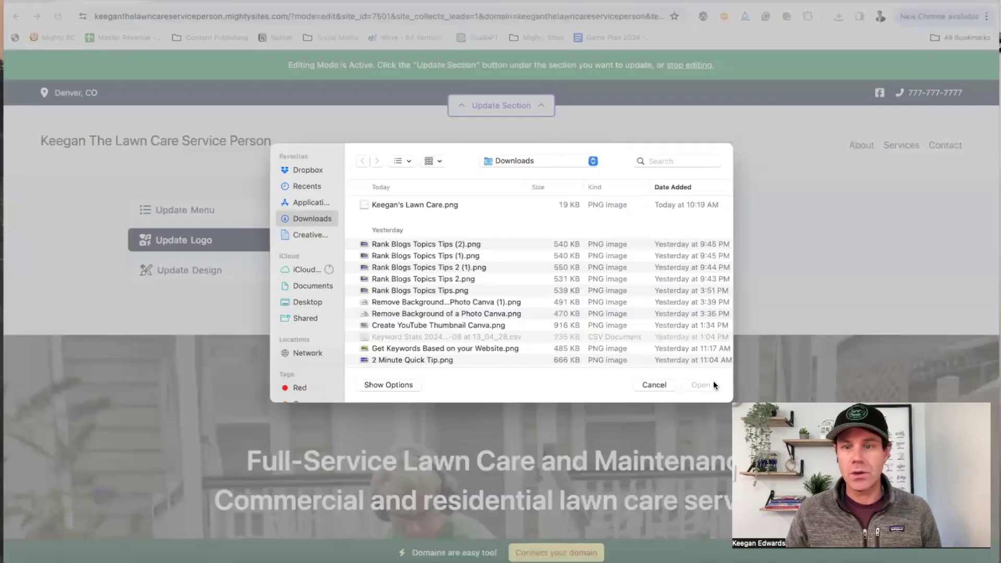
key("Return")
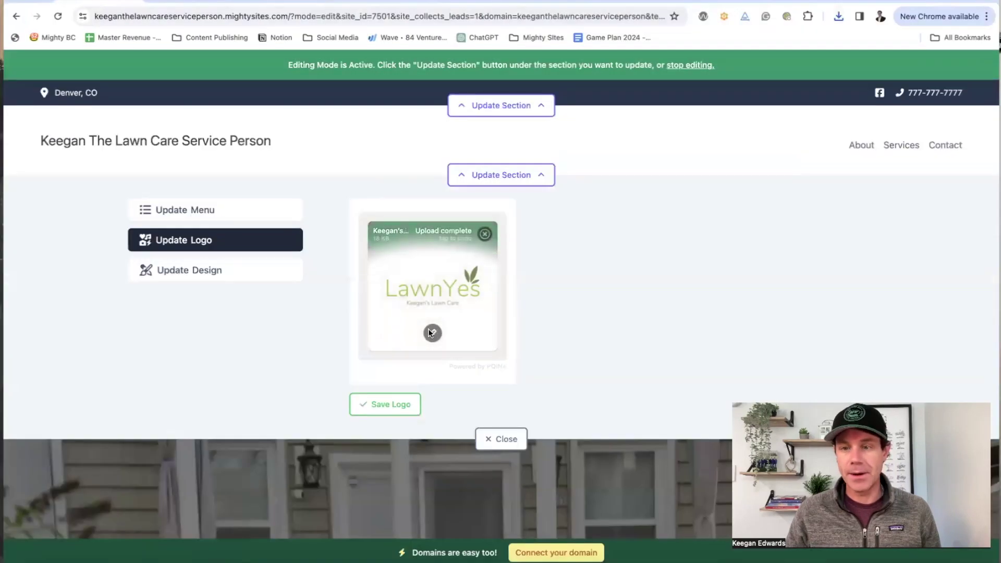
Step: Crop the empty space off the logo's top and bottom in the image editor
left_click(432, 332)
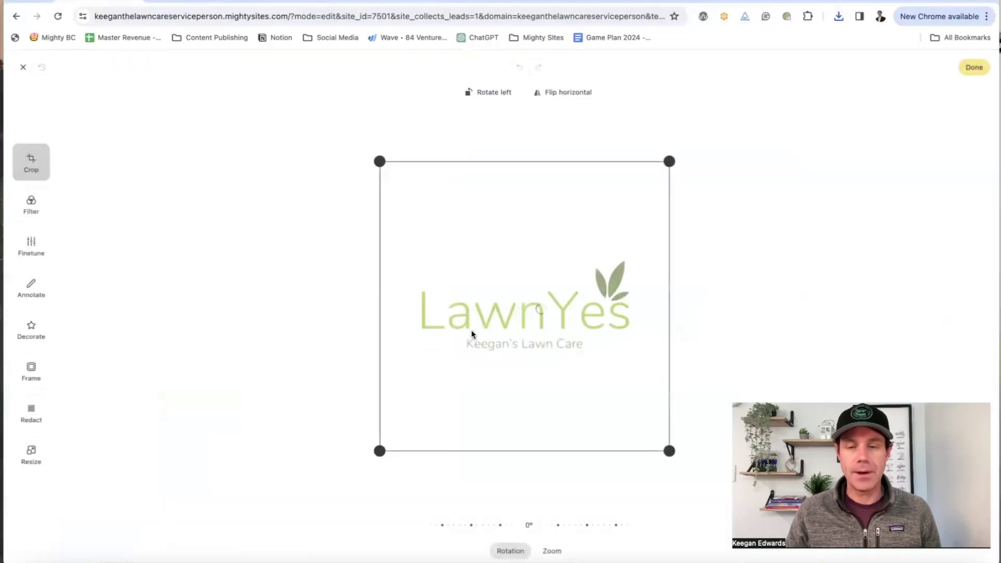
left_click_drag(386, 164, 392, 260)
left_click_drag(669, 453, 665, 366)
left_click(31, 206)
left_click(31, 246)
left_click(35, 282)
left_click(31, 344)
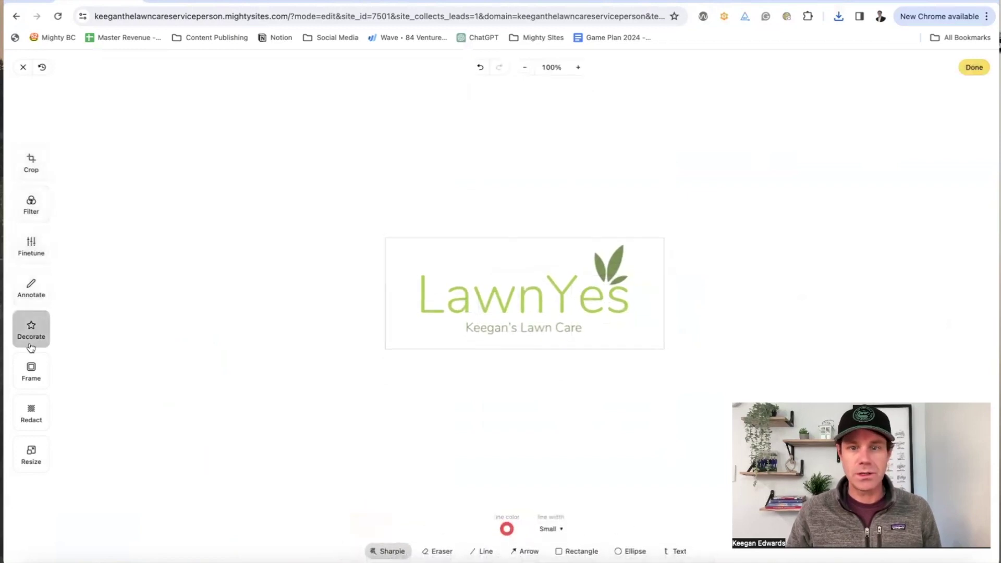
left_click(31, 360)
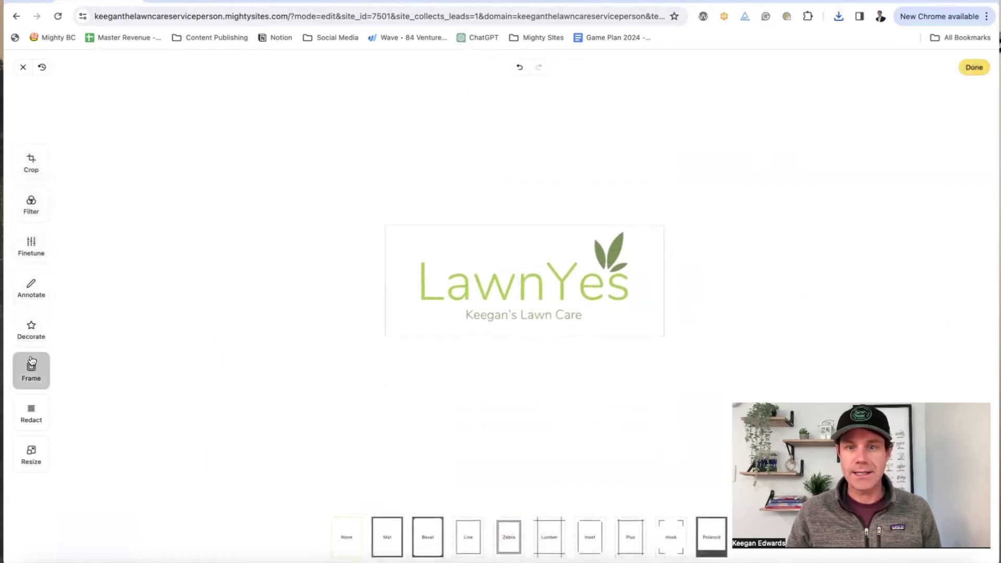
left_click(972, 71)
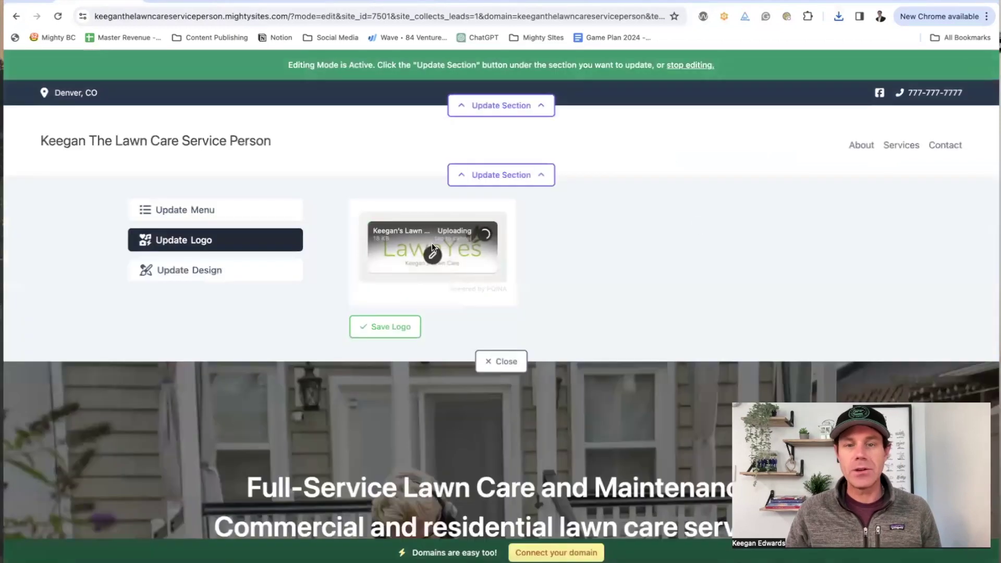
Step: Save the header logo and try making it bigger and smaller
left_click(408, 328)
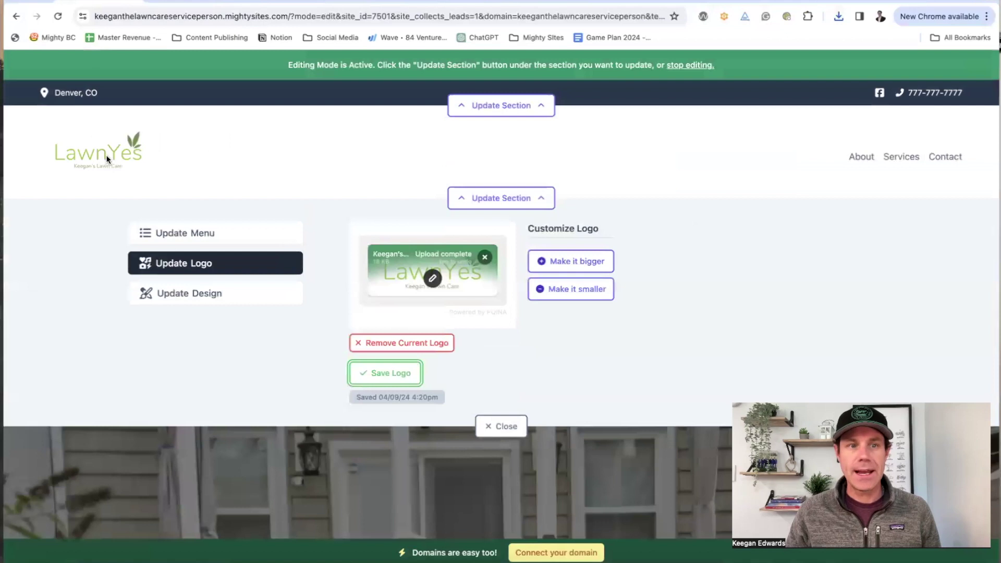
left_click(584, 265)
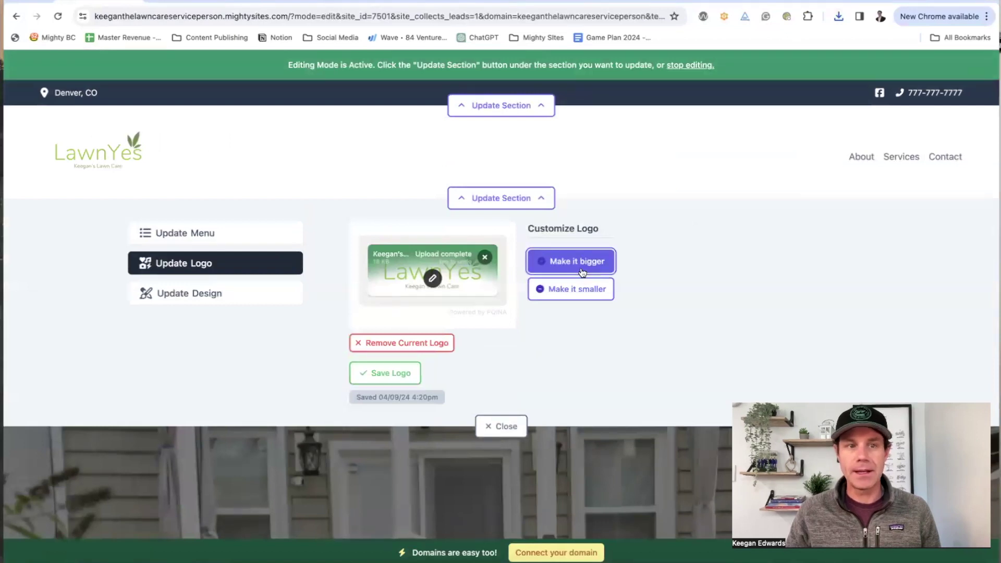
left_click(588, 307)
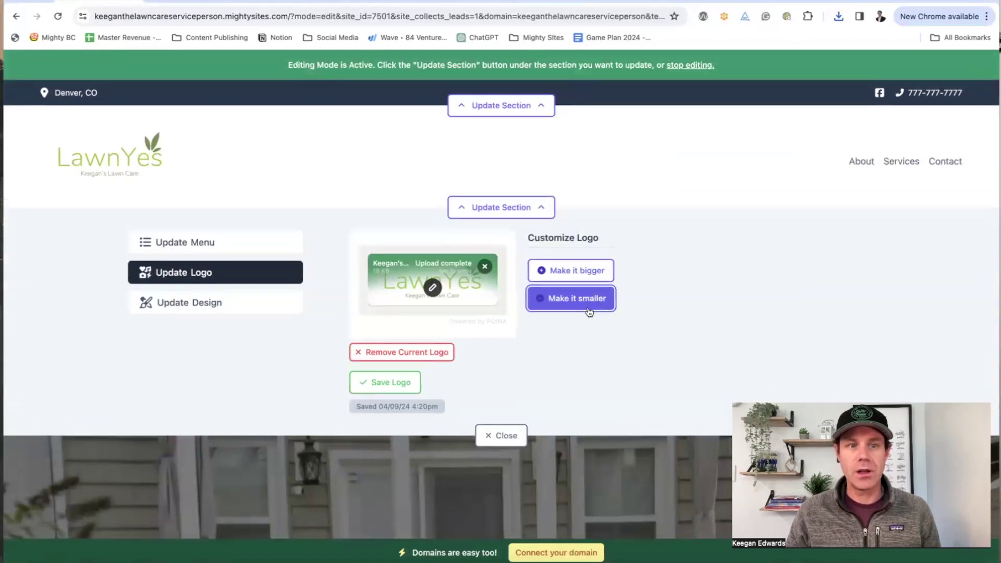
left_click(226, 311)
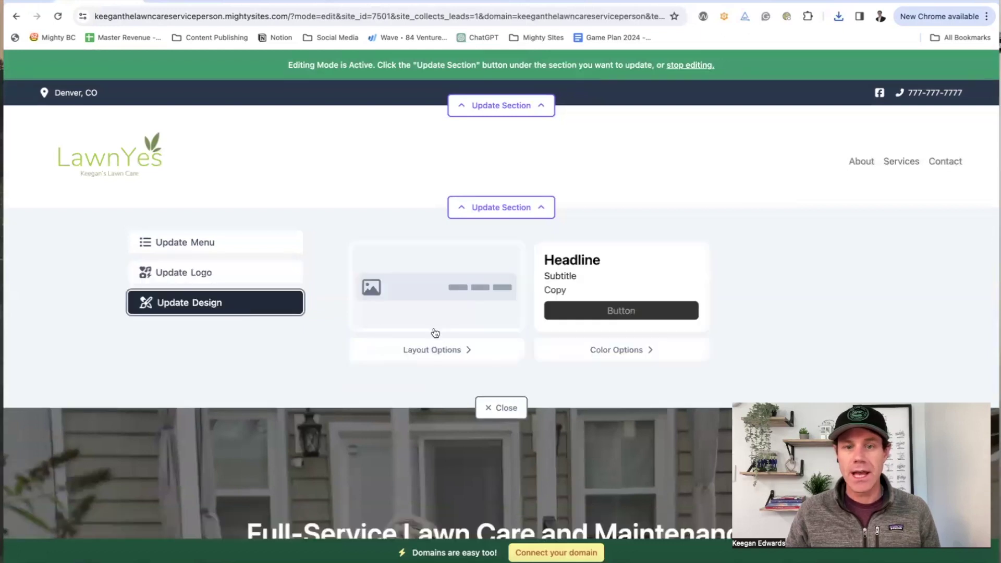
Step: Switch the header layout to logo on the left, menu on the right, and save it
left_click(463, 304)
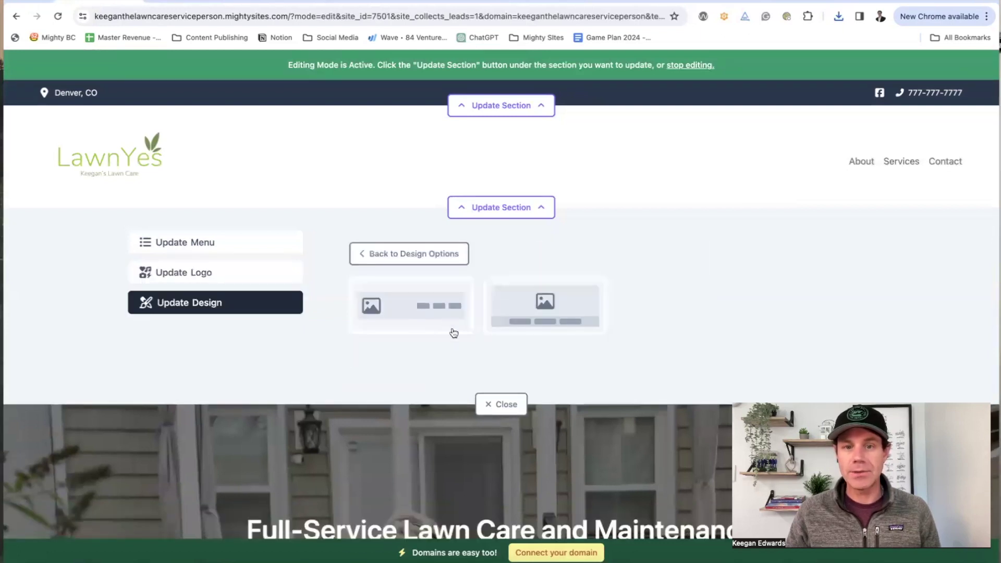
left_click(555, 322)
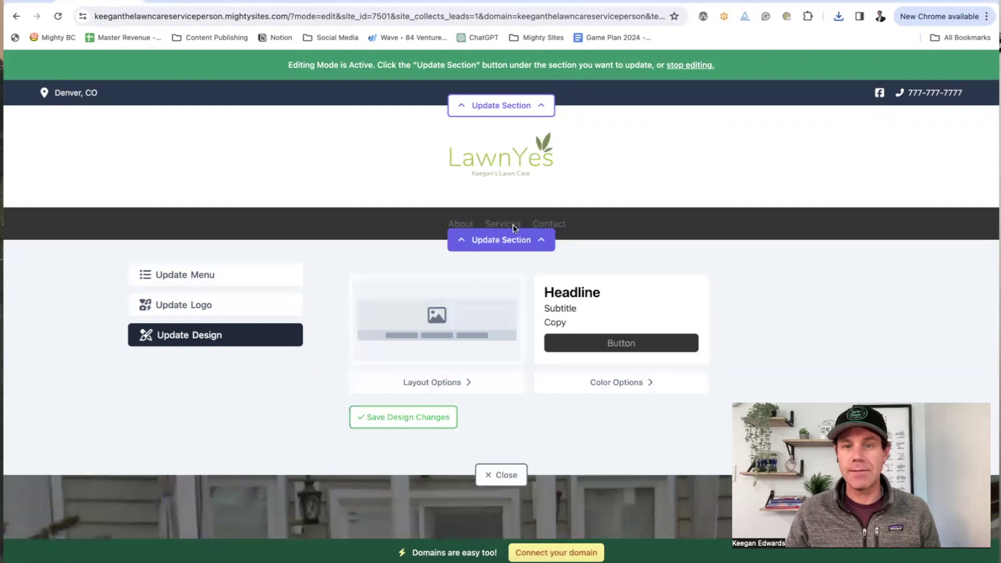
left_click(463, 380)
left_click(420, 337)
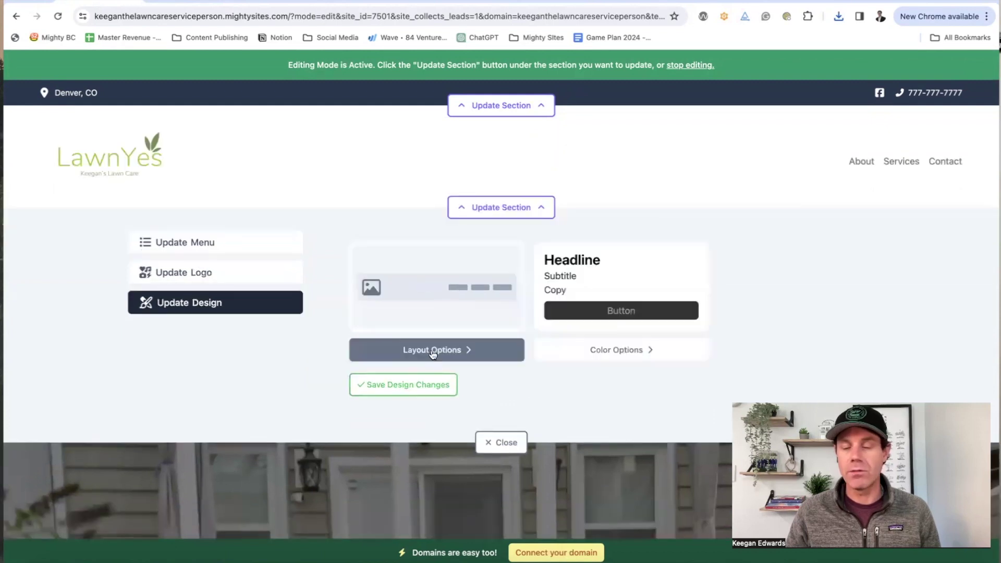
left_click(432, 384)
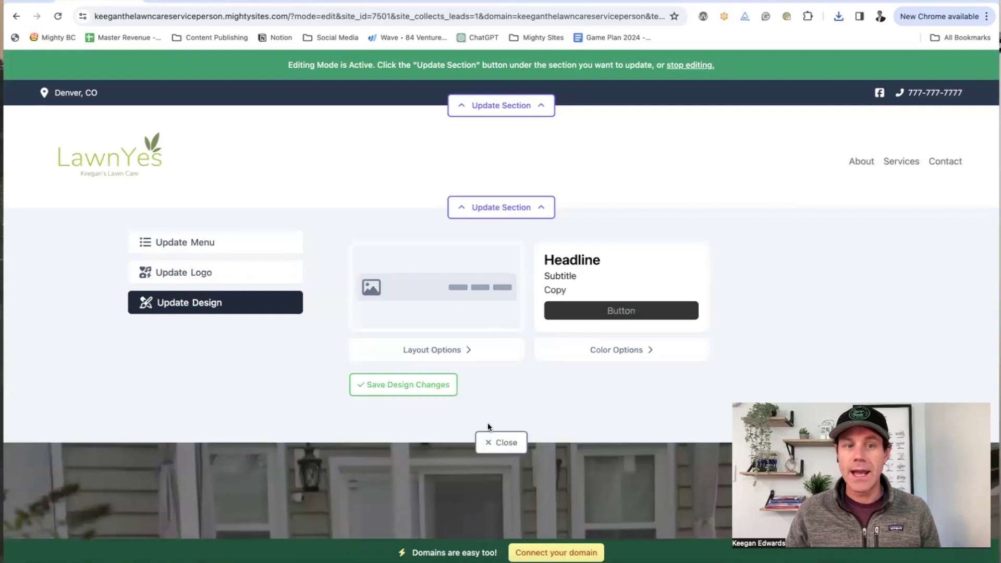
Step: Try the green header colour scheme, revert to white, and save the design changes
left_click(635, 351)
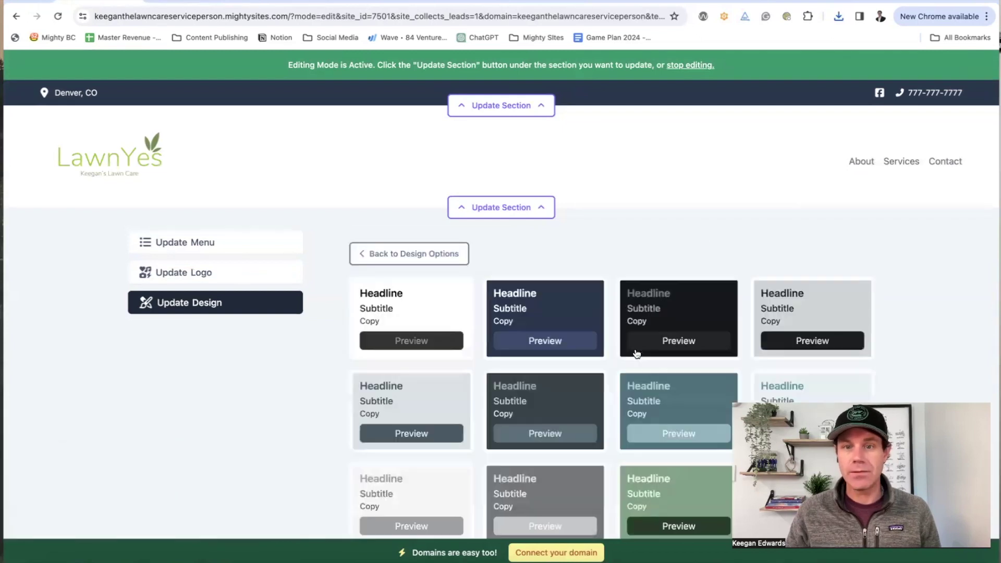
left_click(661, 496)
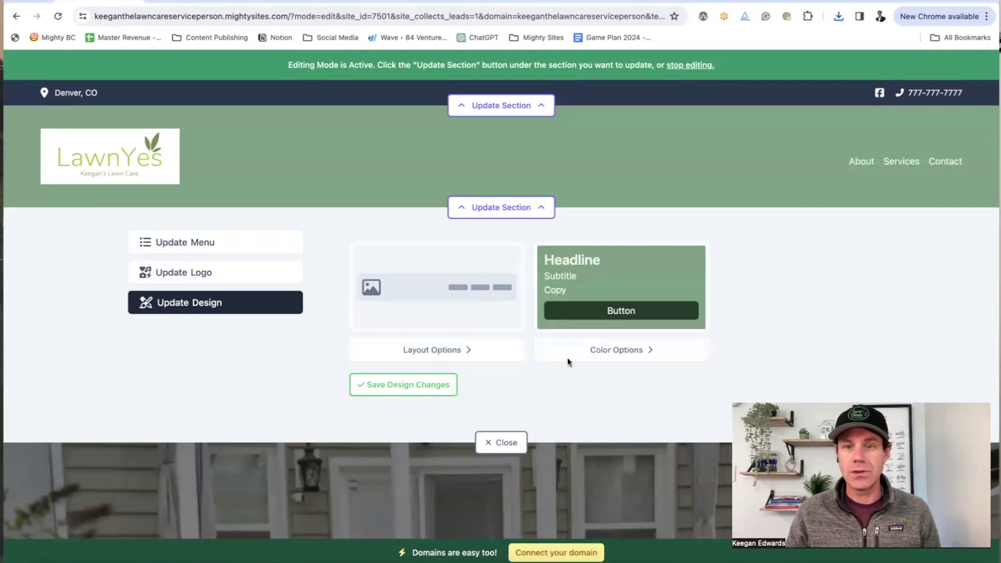
left_click(640, 352)
left_click(392, 316)
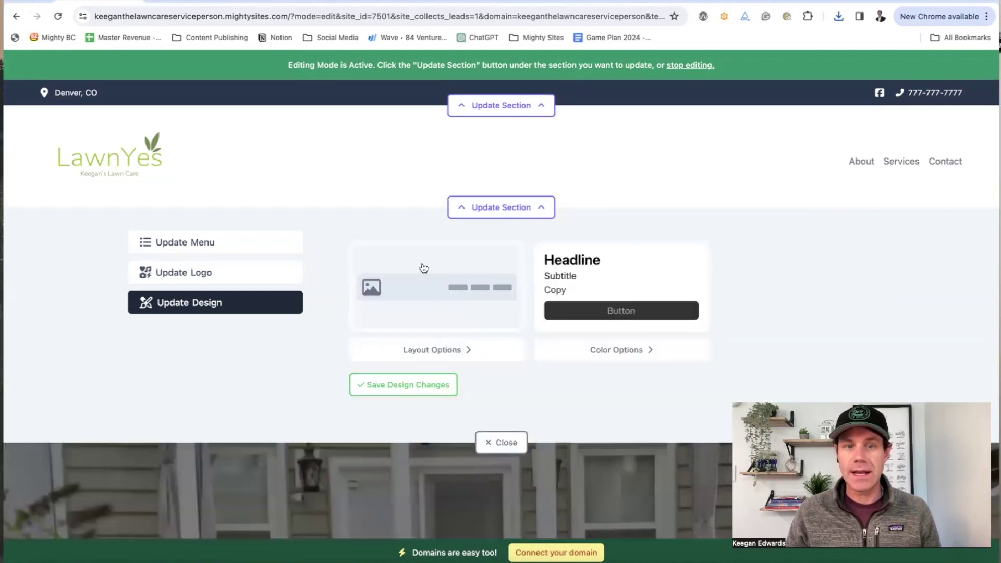
left_click(403, 386)
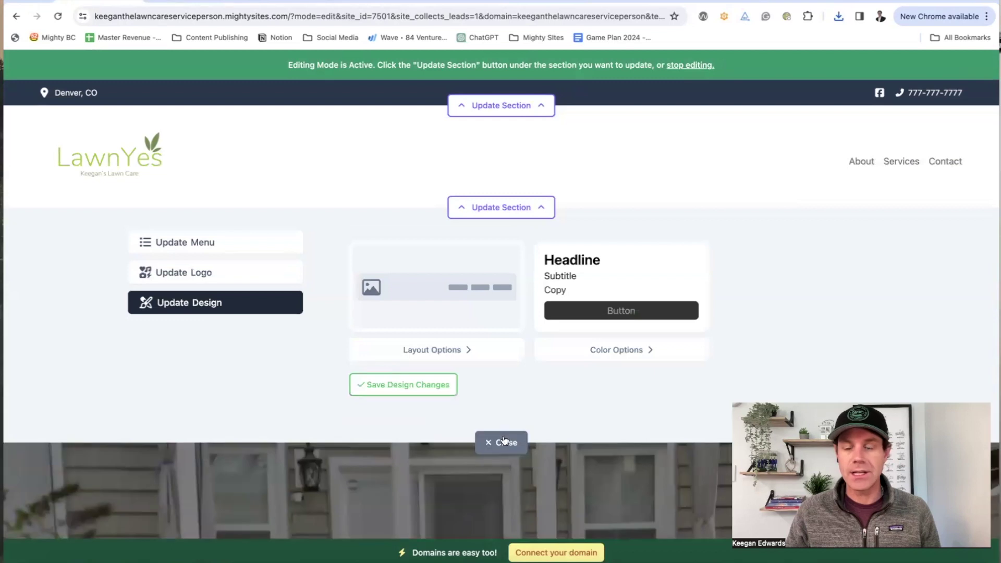
left_click(504, 441)
Step: Check where the hero's Request a Free Estimate button leads
scroll(567, 305, "down", 3)
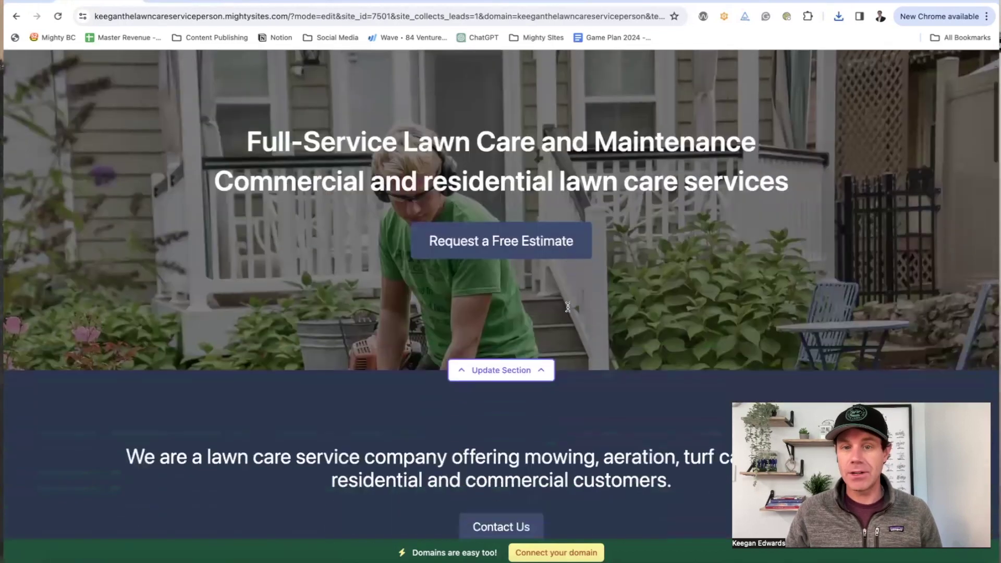
scroll(568, 307, "down", 1)
scroll(567, 305, "up", 3)
left_click(535, 338)
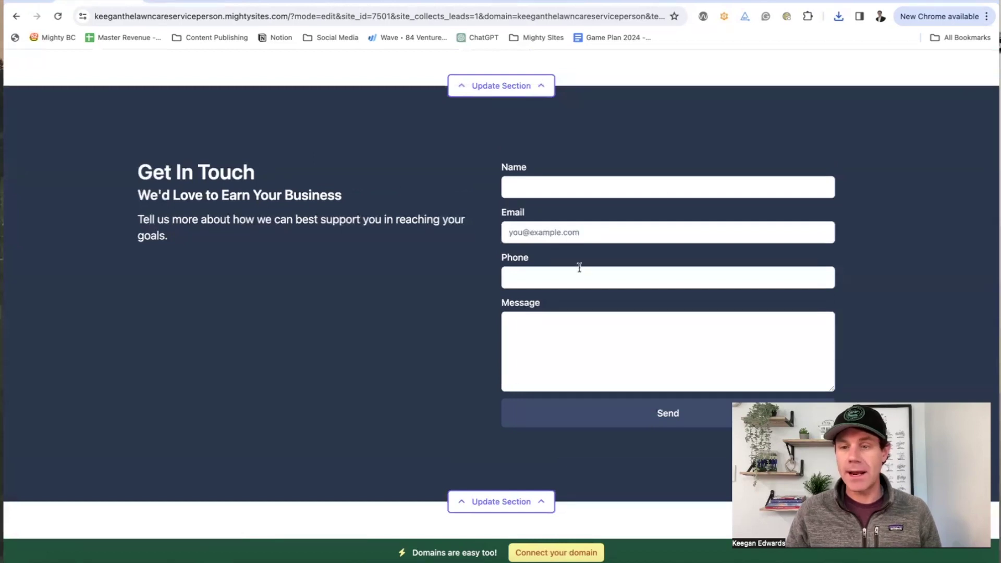
scroll(579, 267, "up", 15)
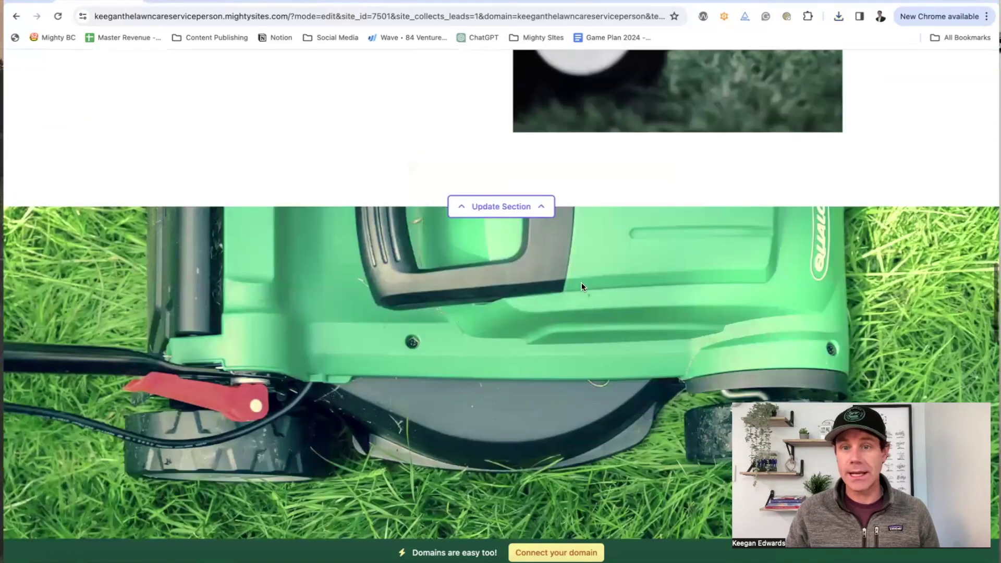
scroll(583, 286, "up", 5)
scroll(582, 284, "down", 3)
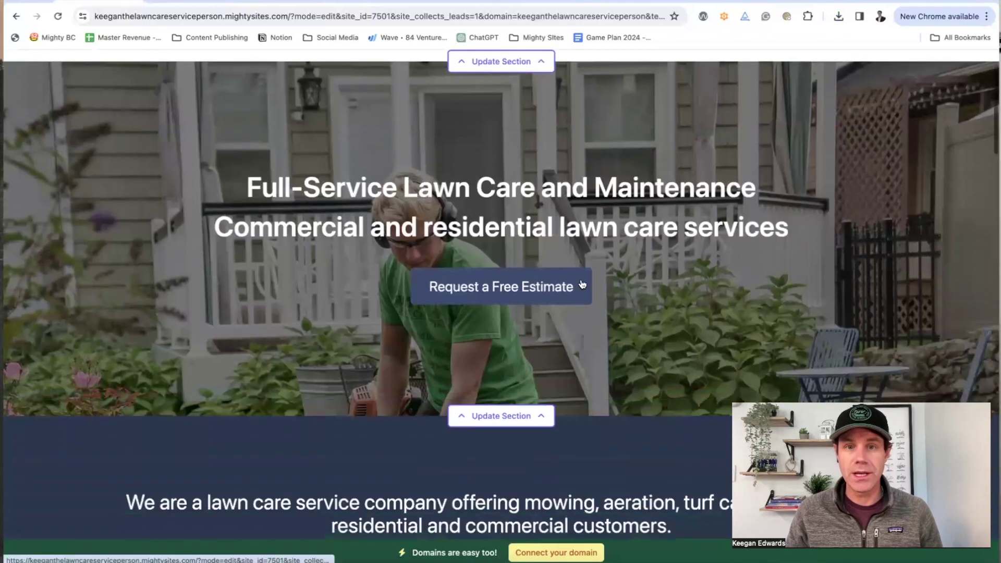
Step: Replace the hero title with 'Professional Lawn Service' and save the content
left_click(539, 415)
scroll(540, 411, "down", 3)
left_click(457, 339)
key("super+a")
type("K")
key("BackSpace")
key("BackSpace")
key("BackSpace")
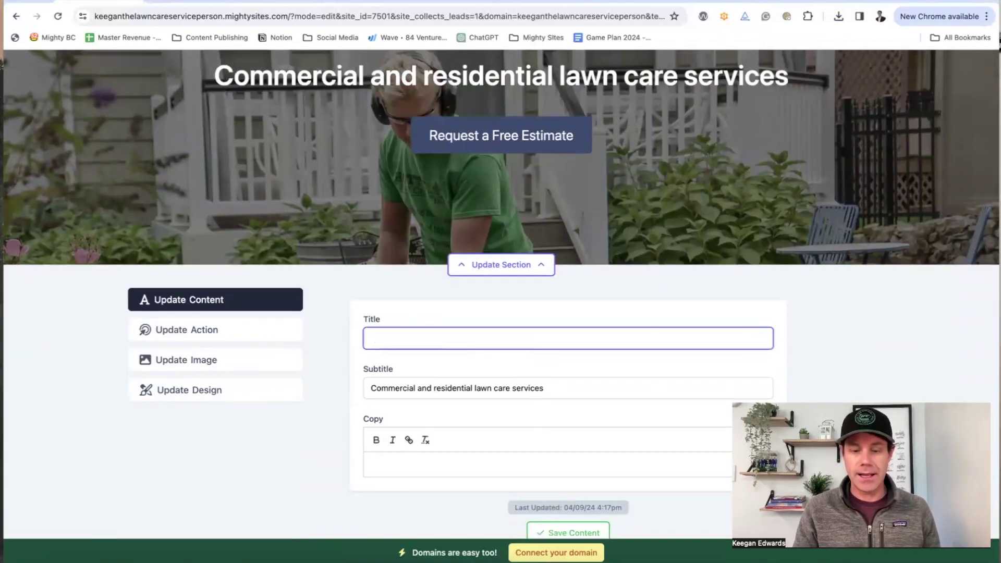
type("Professional Lawn Service")
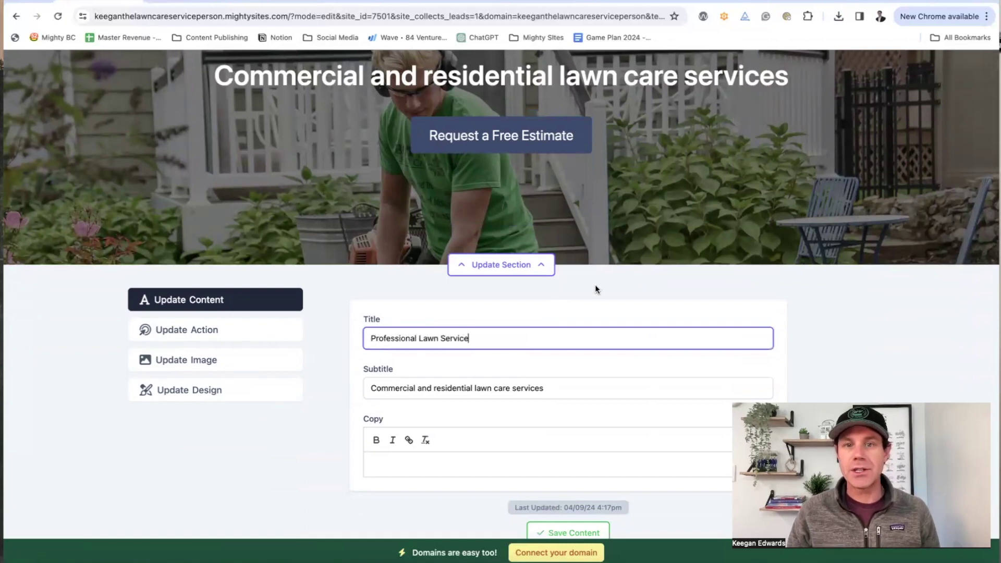
scroll(595, 285, "up", 4)
scroll(541, 270, "down", 3)
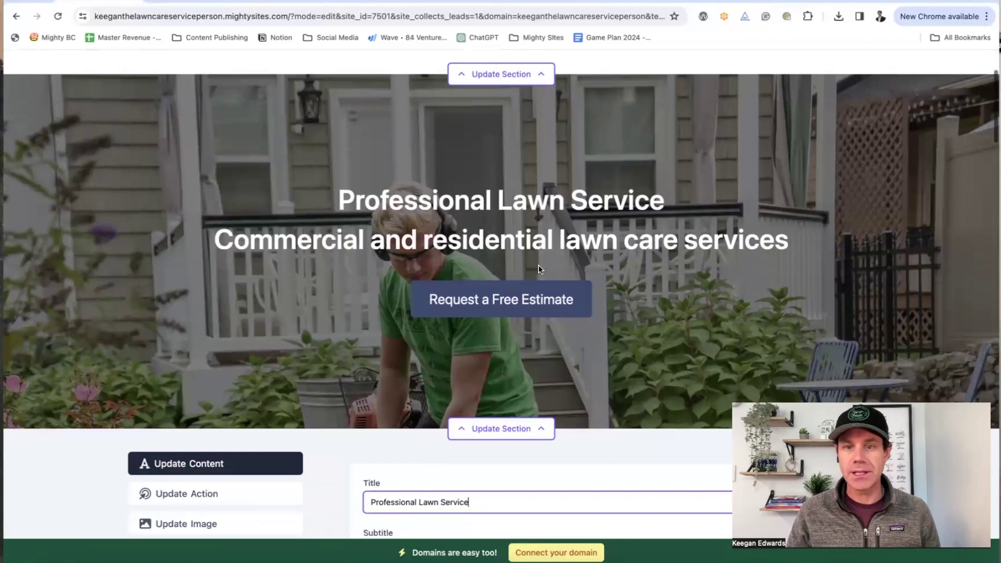
scroll(539, 269, "down", 4)
left_click(576, 453)
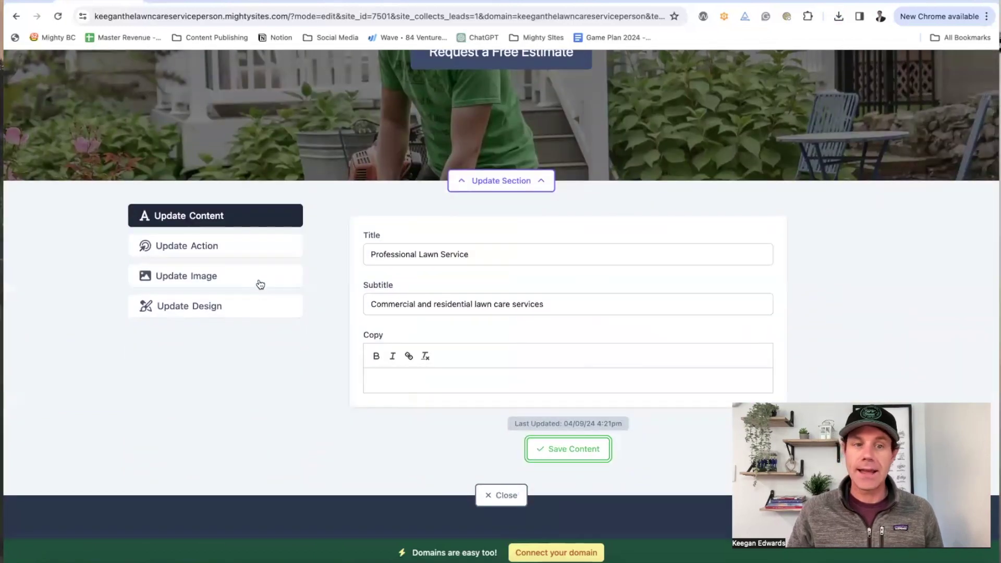
Step: Review the estimate button's link options, leaving Home: Lead Form as its destination
left_click(234, 252)
scroll(558, 290, "up", 2)
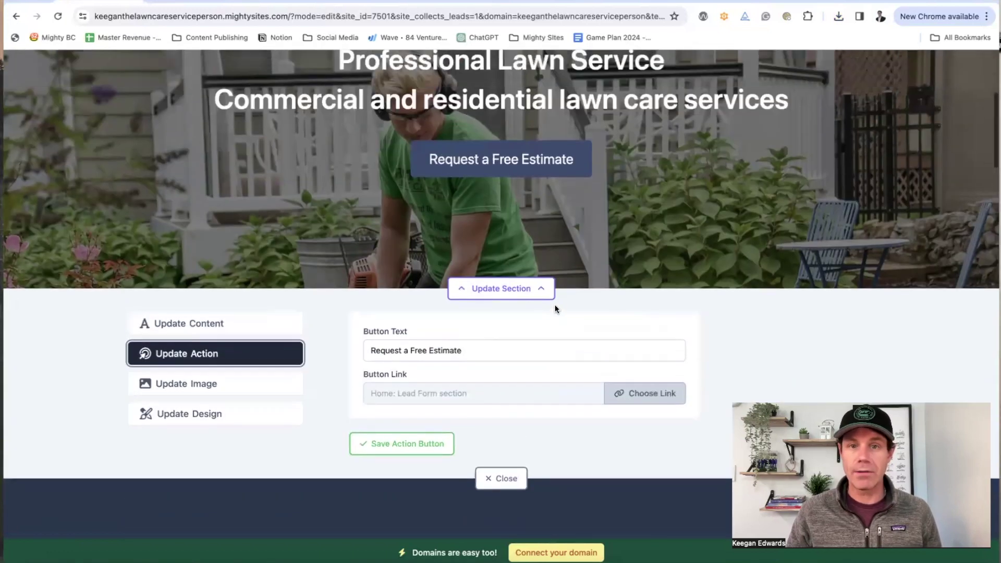
left_click(642, 397)
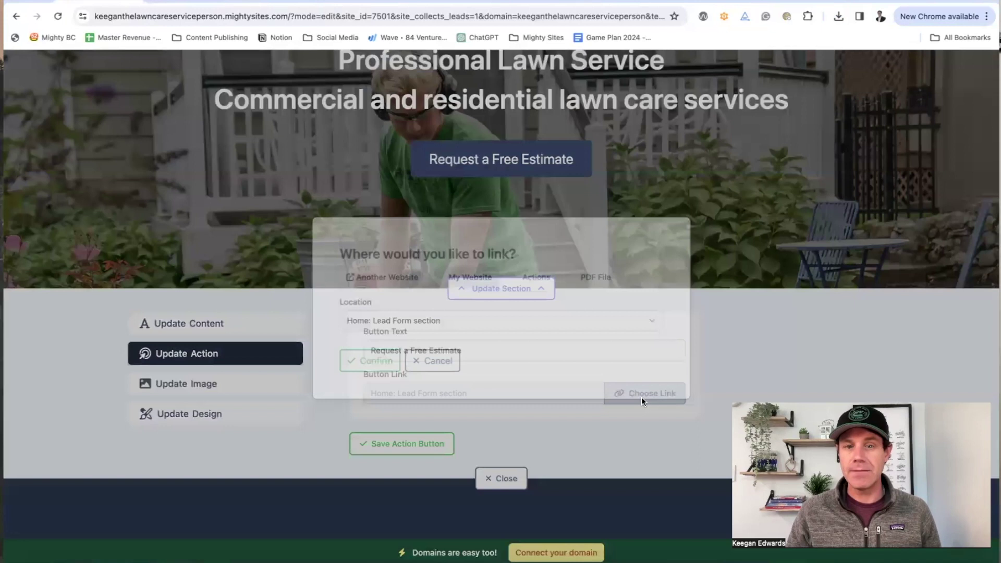
left_click(391, 277)
left_click(432, 322)
left_click(460, 279)
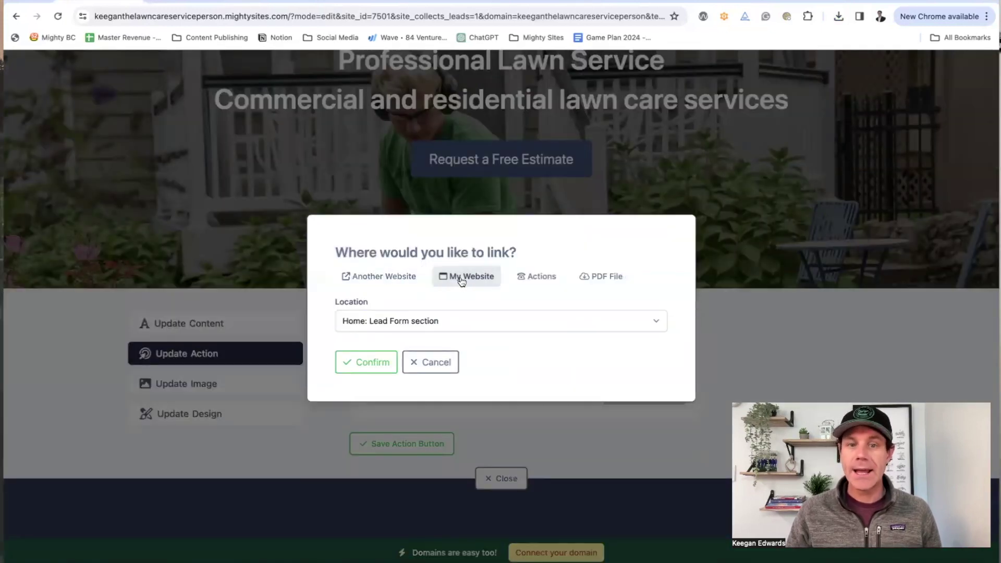
left_click(430, 321)
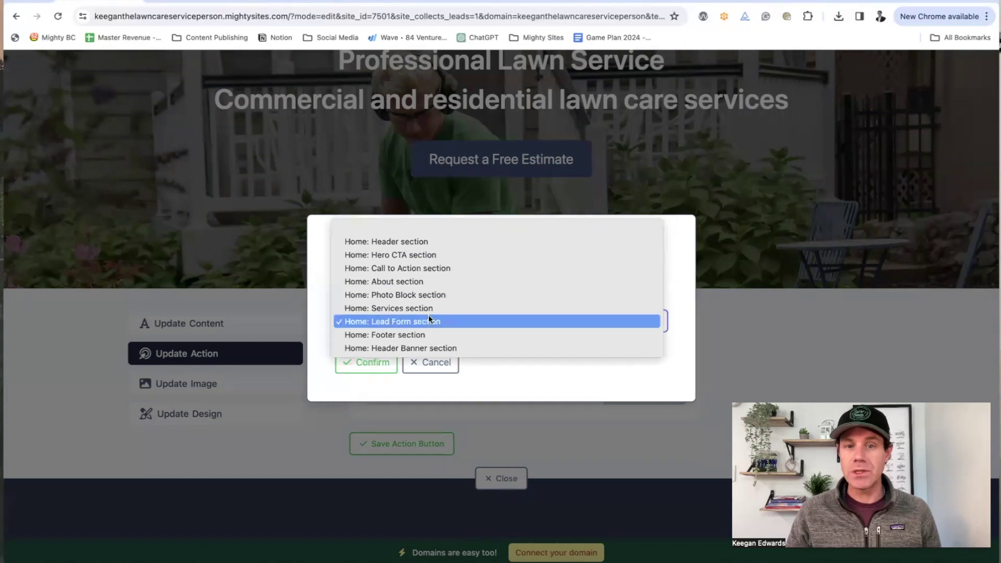
left_click(427, 317)
left_click(540, 278)
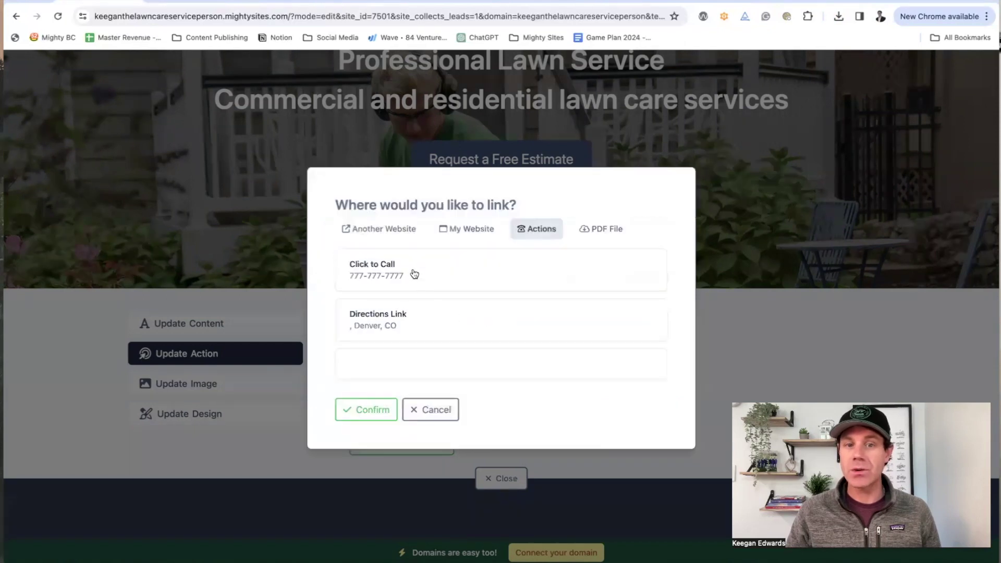
left_click(436, 412)
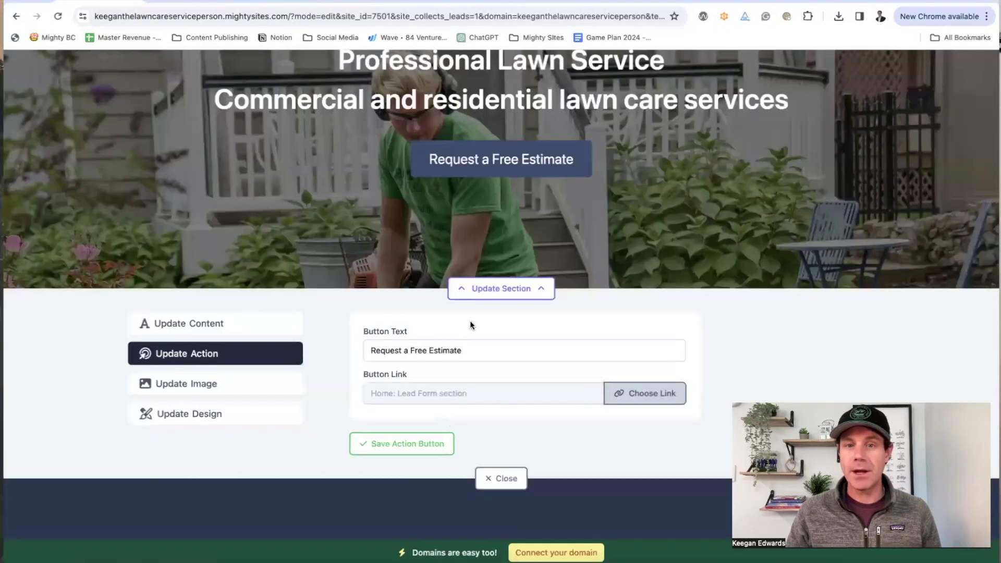
Step: Keep the button text unchanged, save the button settings and close the hero editor
scroll(470, 325, "up", 1)
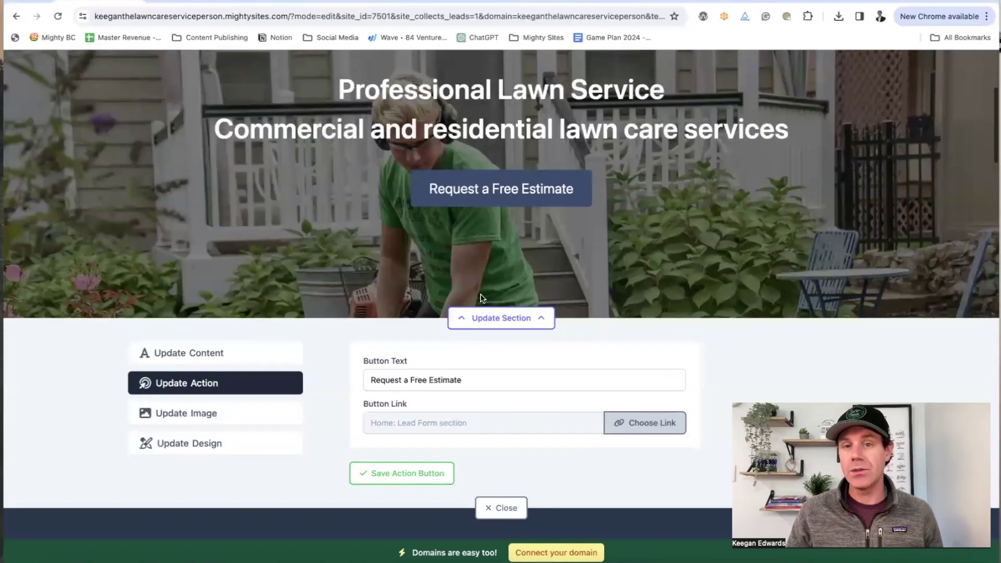
triple_click(433, 380)
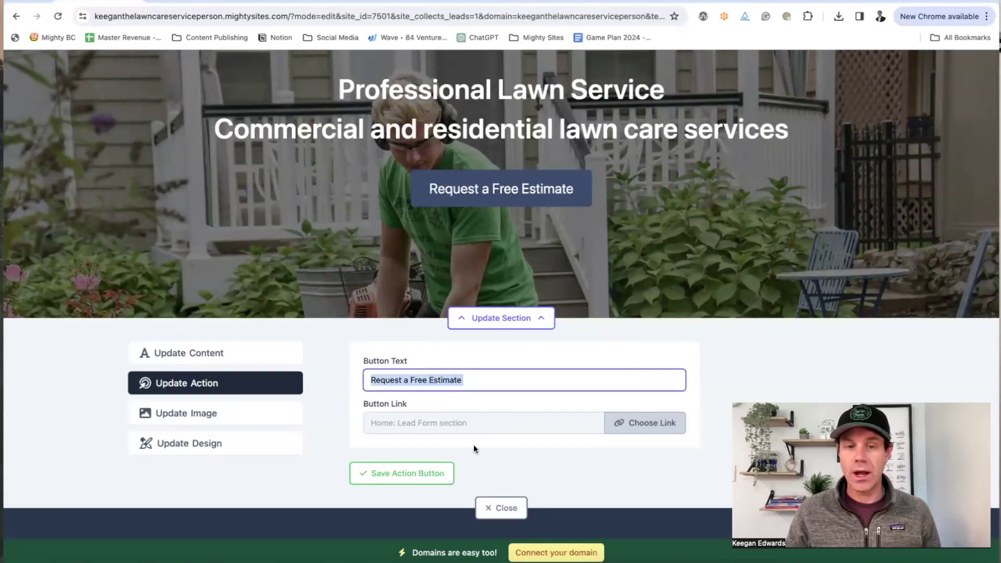
left_click(426, 473)
left_click(496, 518)
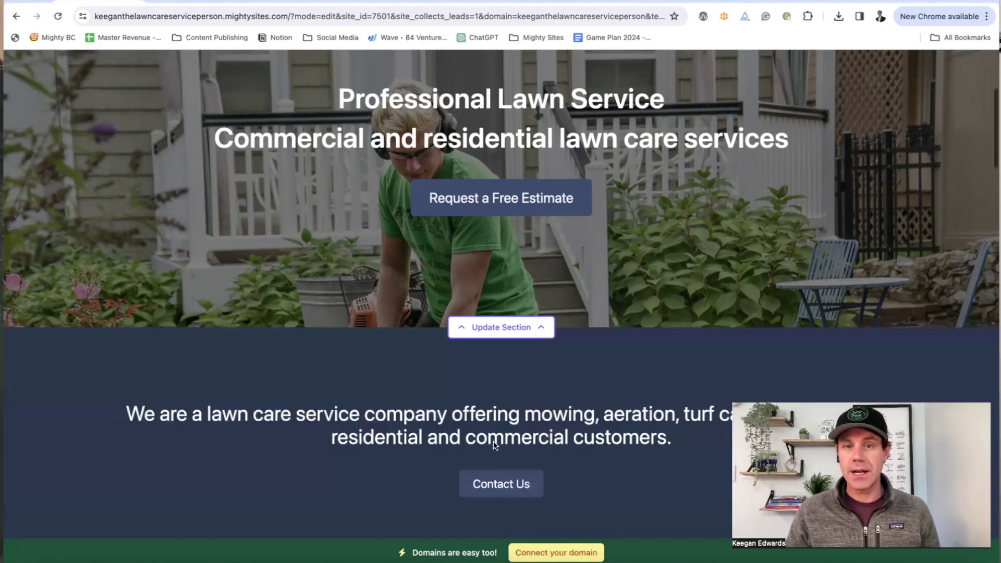
Step: Open the About Us section editor and review its button and image options
scroll(493, 441, "down", 10)
scroll(493, 441, "down", 9)
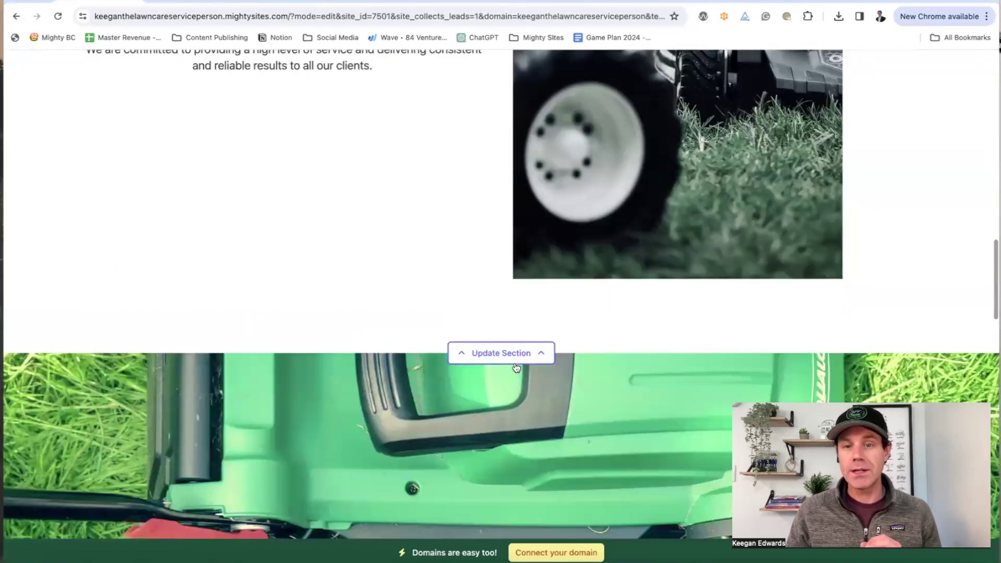
left_click(514, 362)
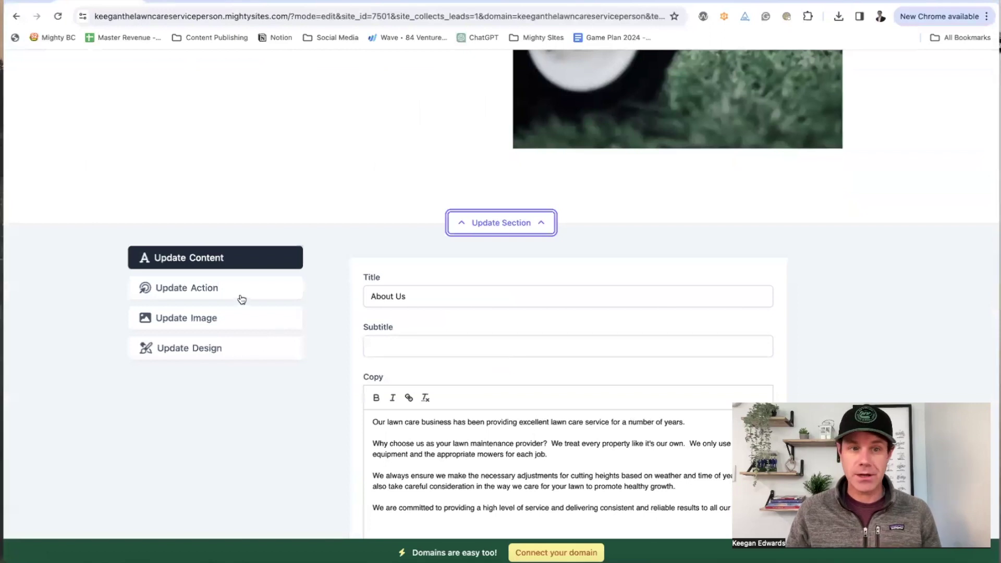
left_click(243, 295)
left_click(240, 325)
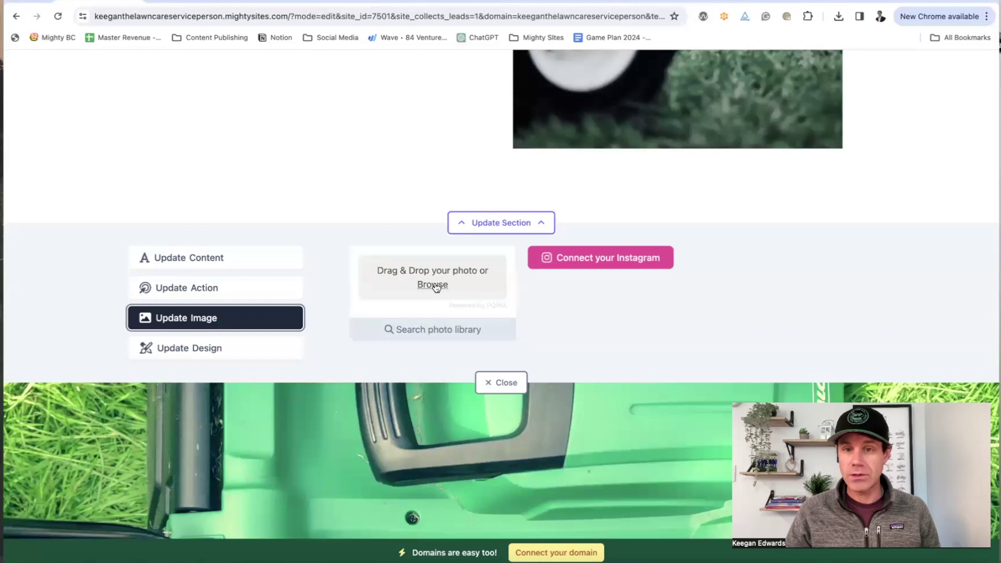
Step: Browse the stock photo library for lawn images
left_click(444, 333)
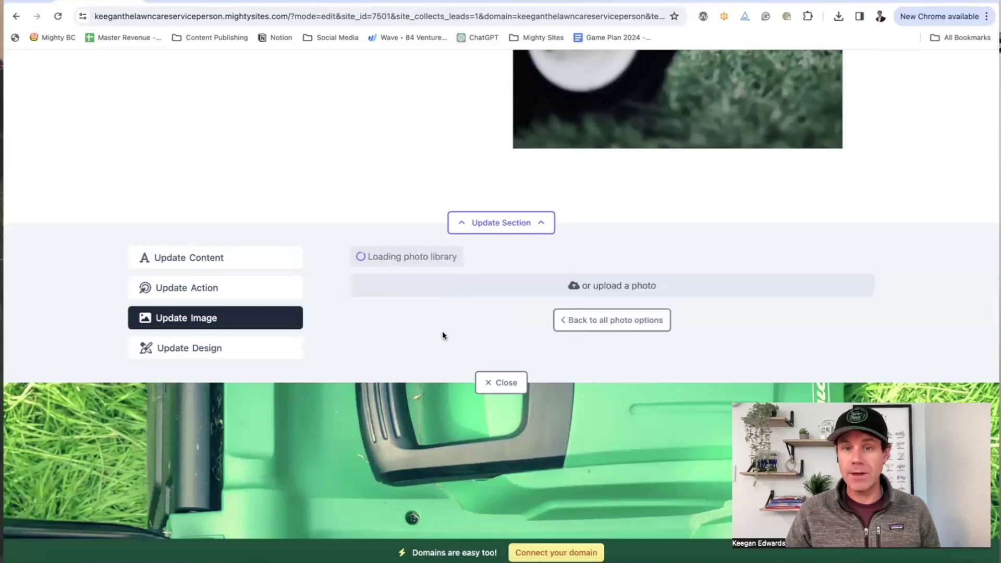
scroll(472, 332, "down", 6)
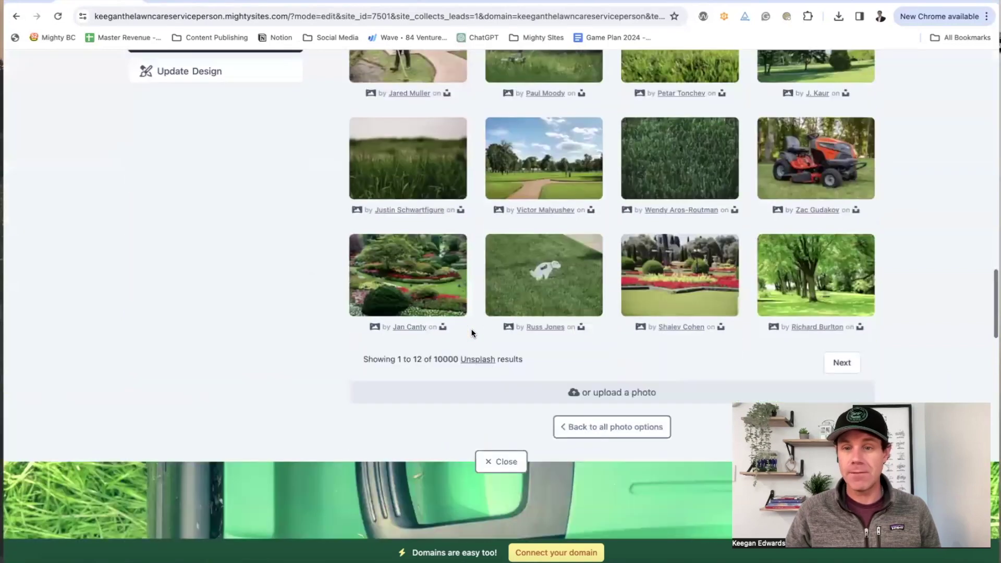
scroll(472, 332, "up", 5)
scroll(473, 334, "up", 2)
scroll(472, 334, "down", 4)
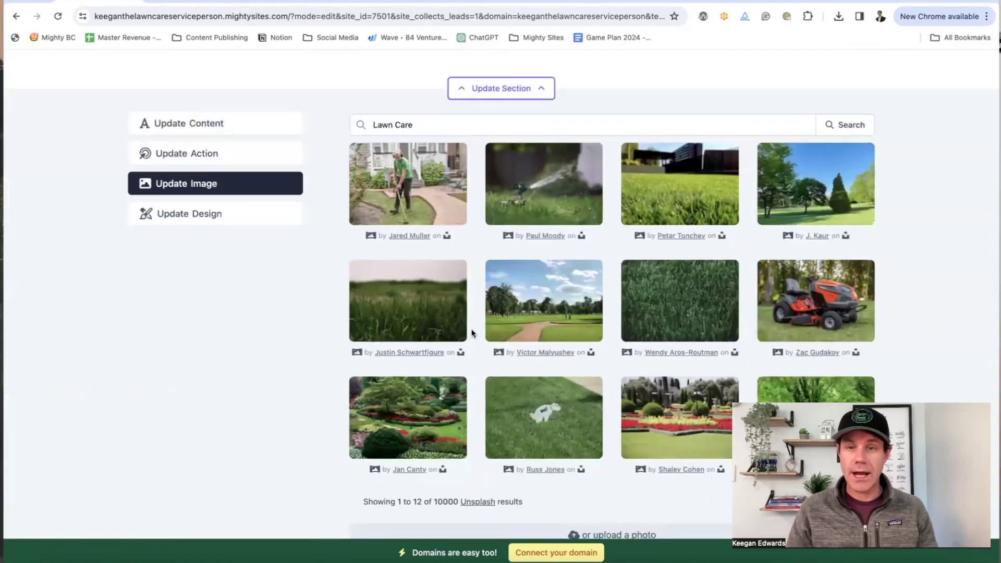
scroll(471, 332, "down", 2)
scroll(499, 309, "up", 6)
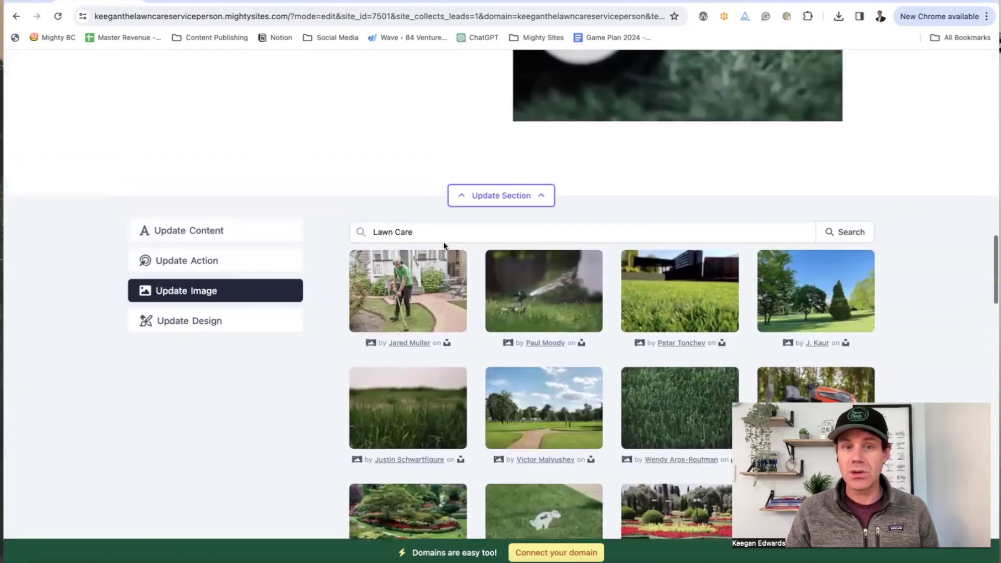
scroll(610, 329, "down", 5)
scroll(610, 354, "down", 2)
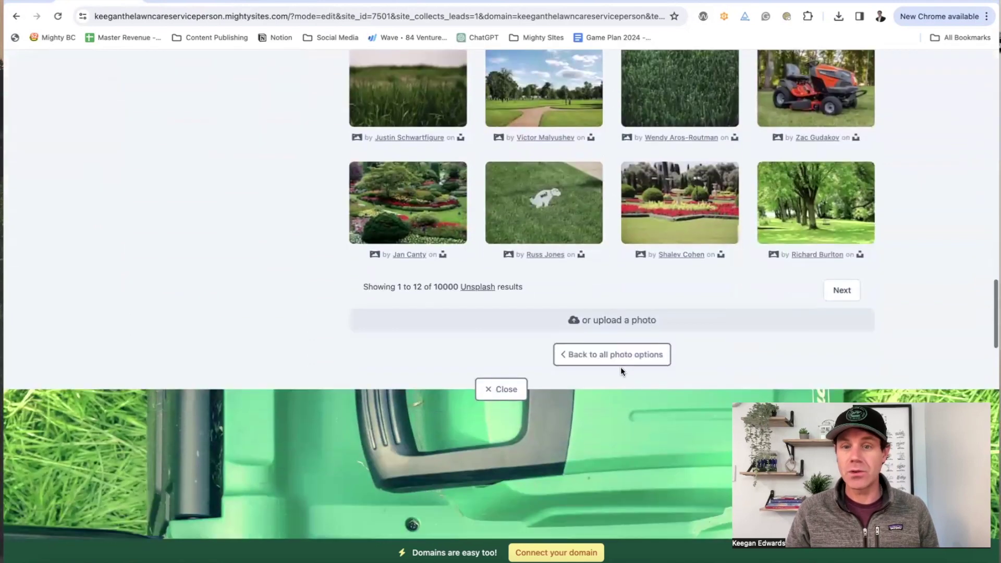
scroll(575, 318, "down", 6)
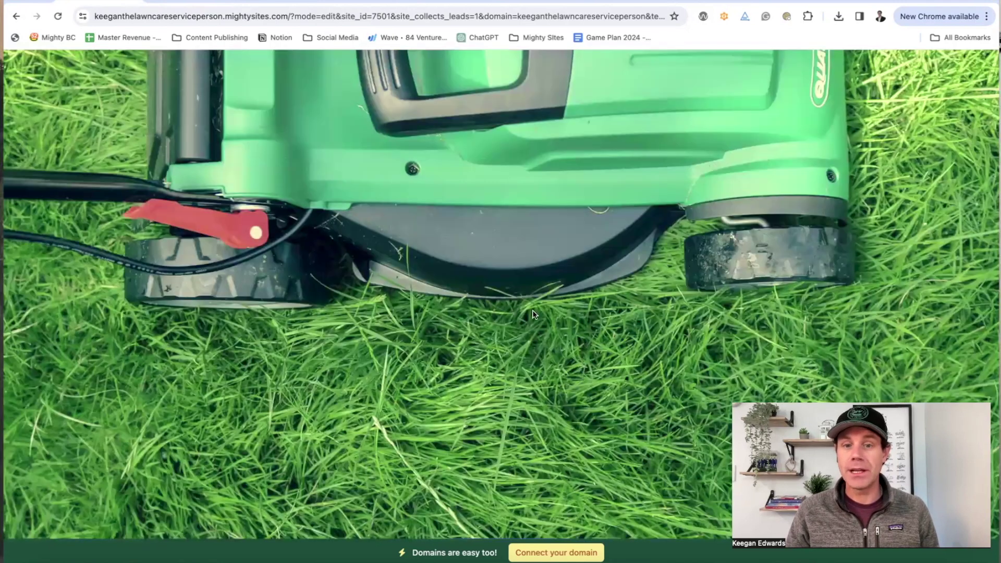
scroll(533, 313, "down", 15)
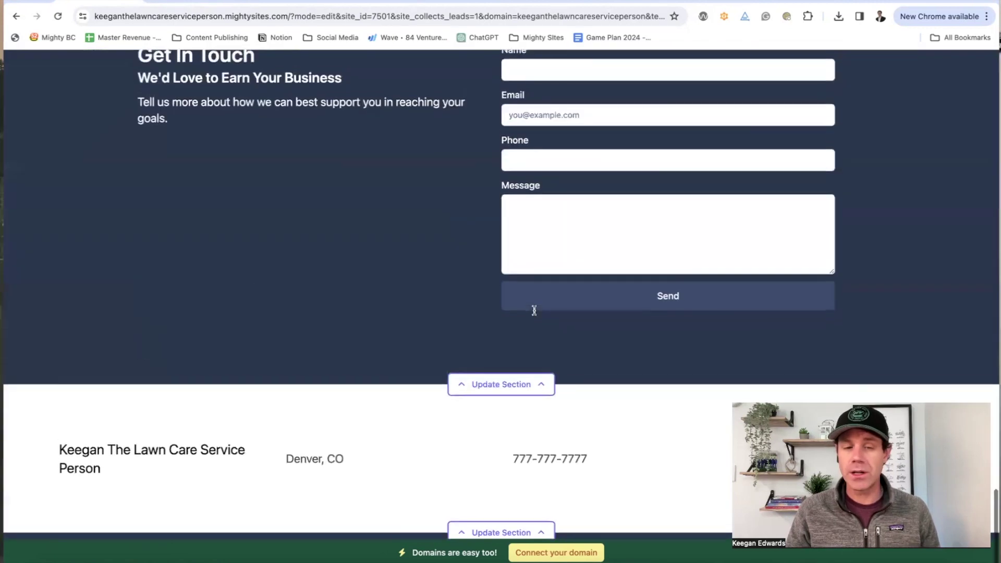
scroll(533, 312, "up", 20)
scroll(534, 308, "up", 15)
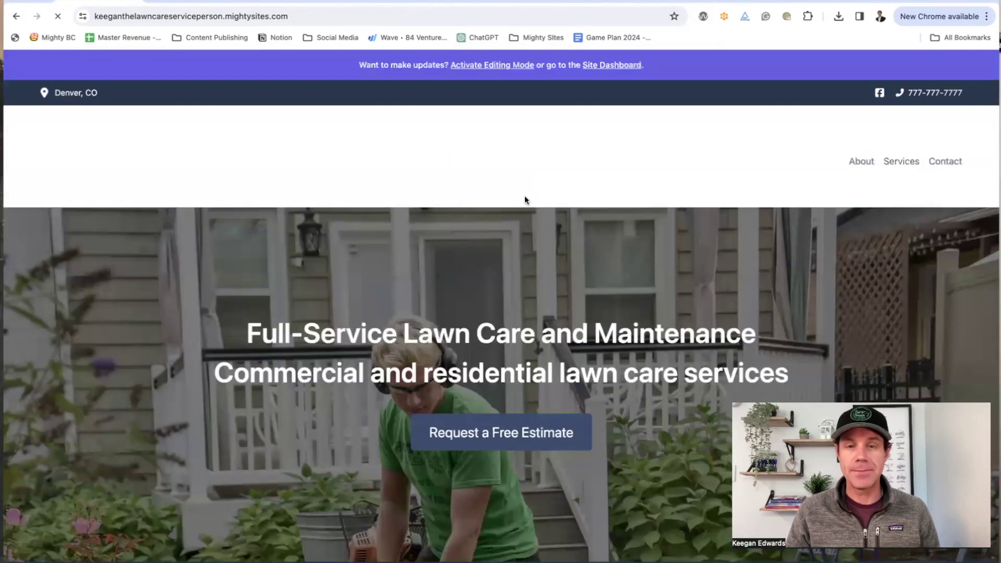
left_click(611, 70)
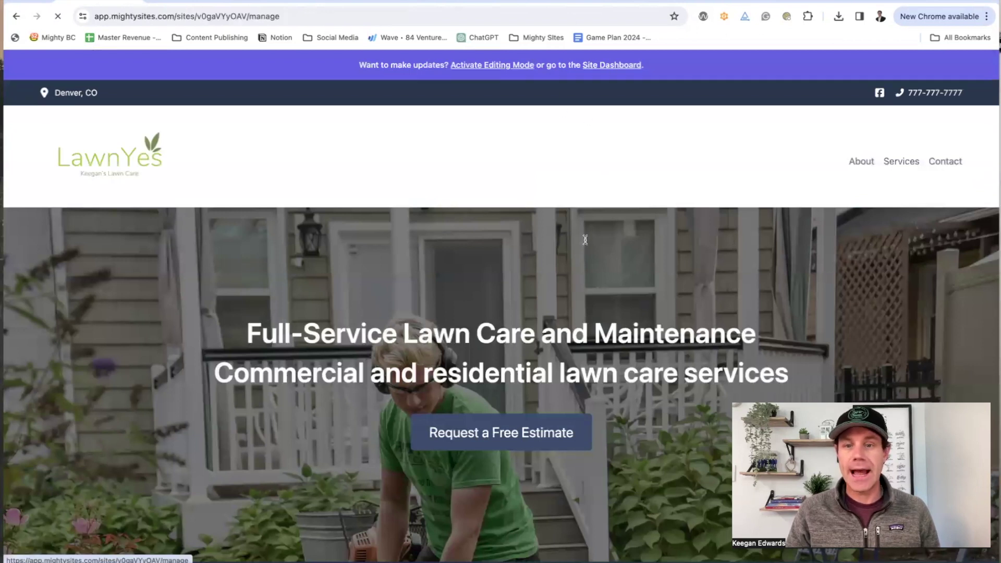
scroll(285, 355, "down", 1)
scroll(245, 449, "down", 4)
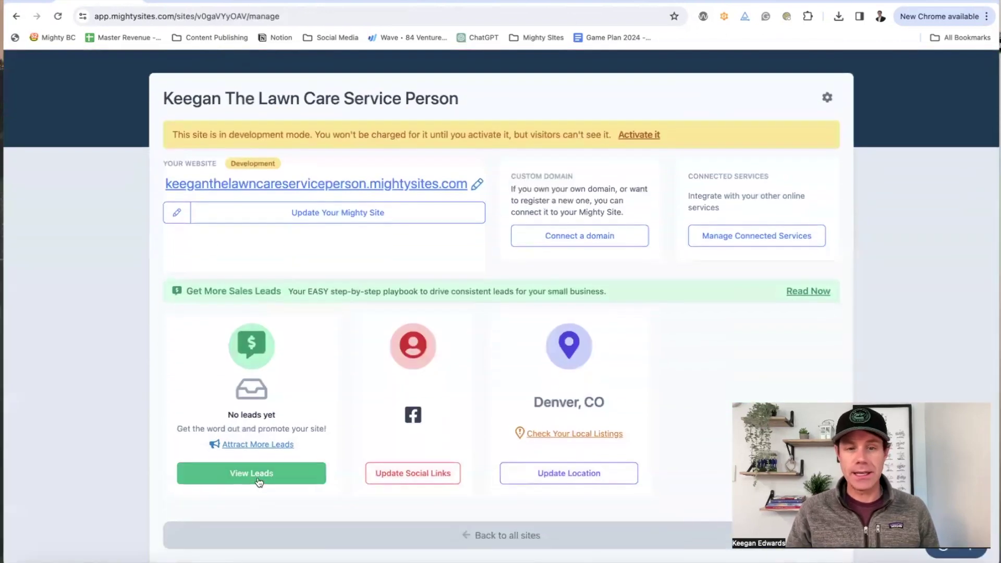
left_click(251, 472)
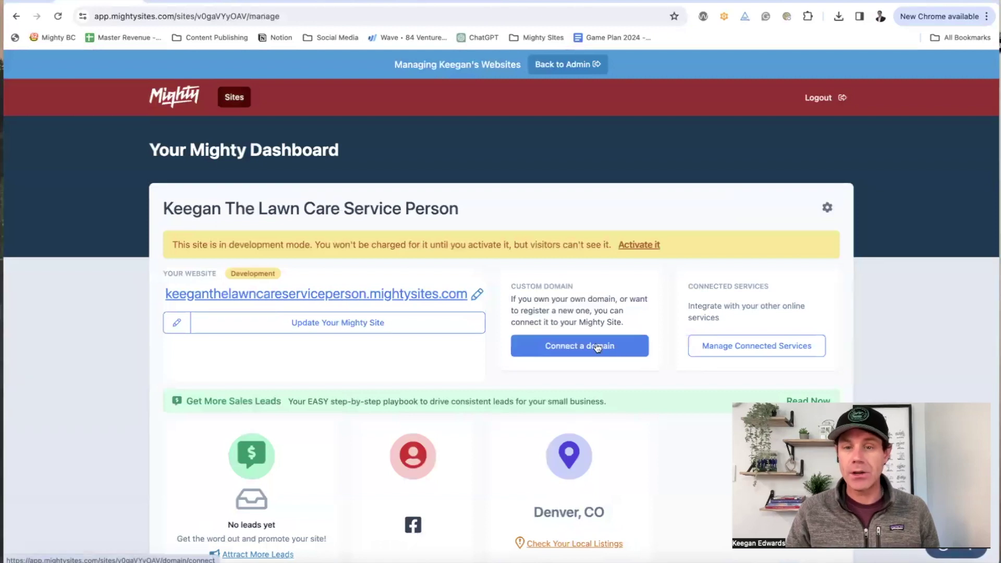
left_click(597, 348)
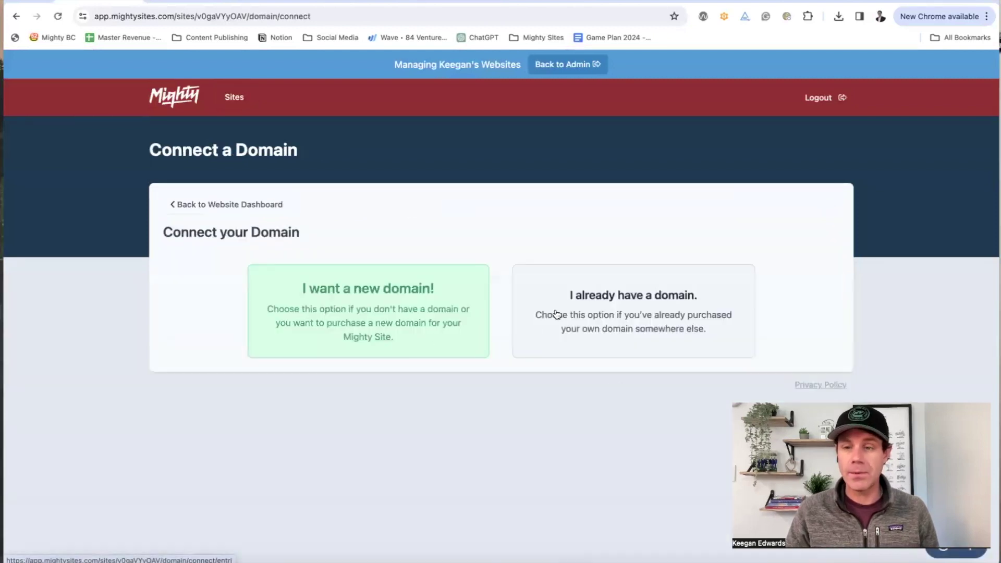
left_click(247, 210)
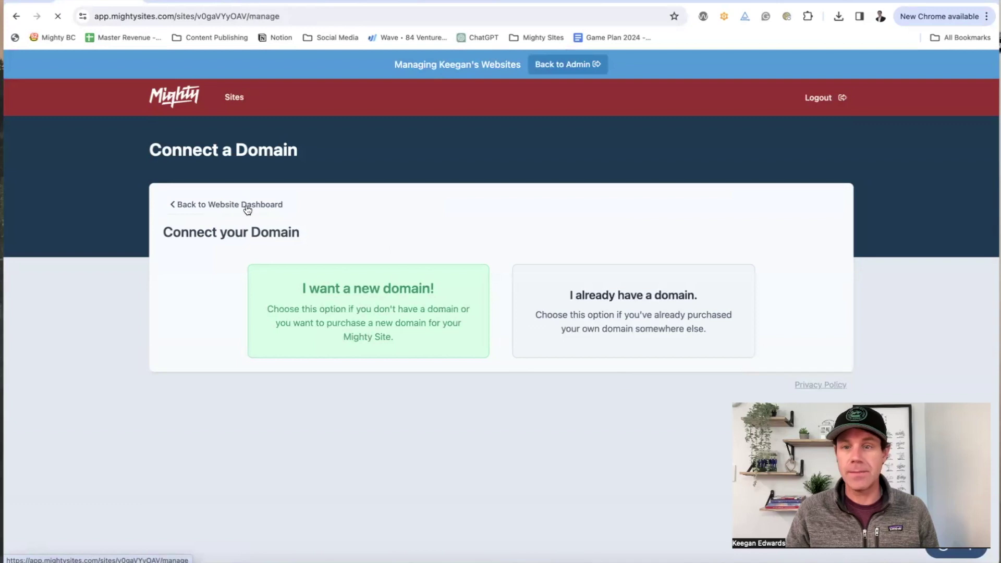
scroll(722, 419, "down", 3)
scroll(722, 419, "up", 3)
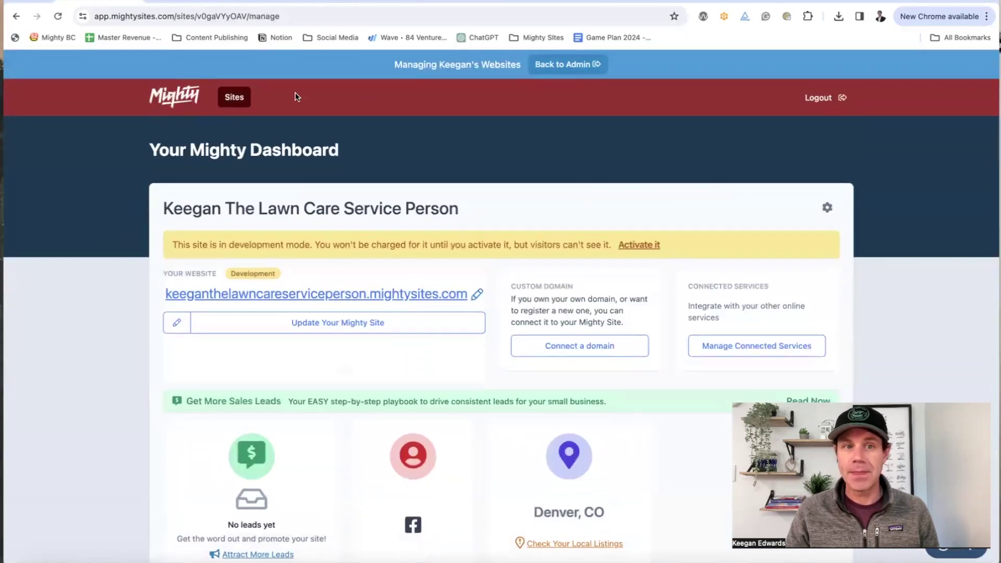
left_click(403, 300)
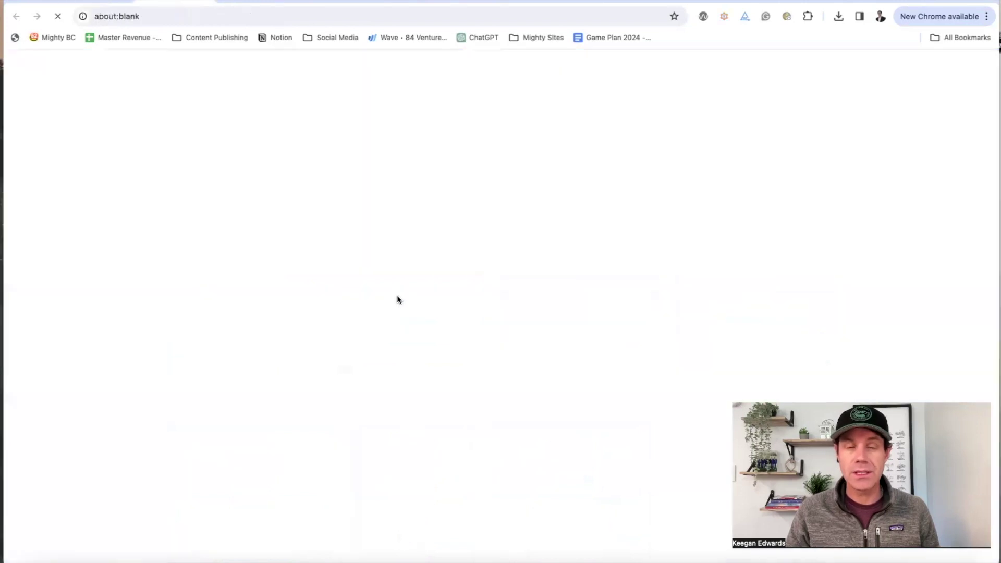
scroll(395, 291, "down", 10)
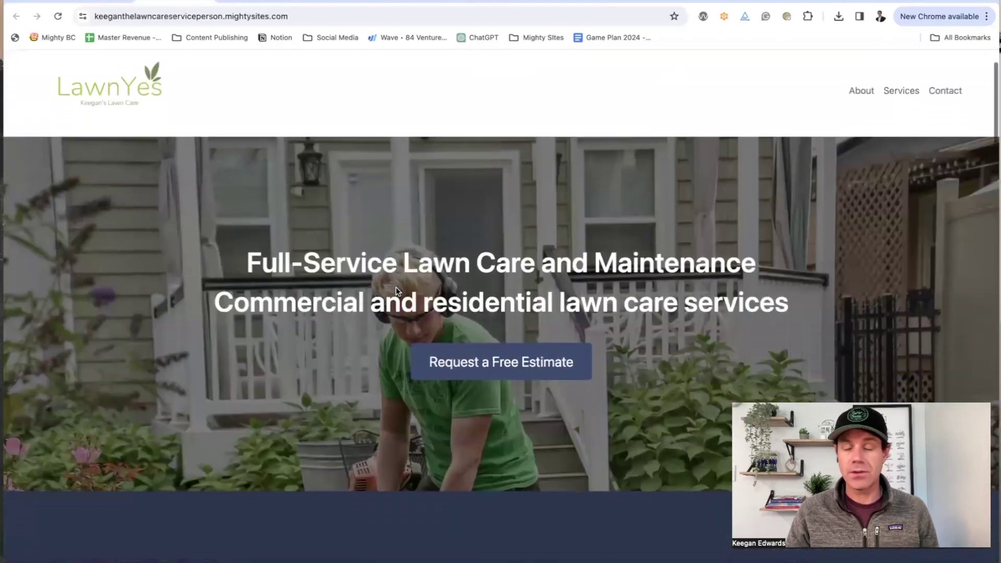
scroll(395, 287, "down", 5)
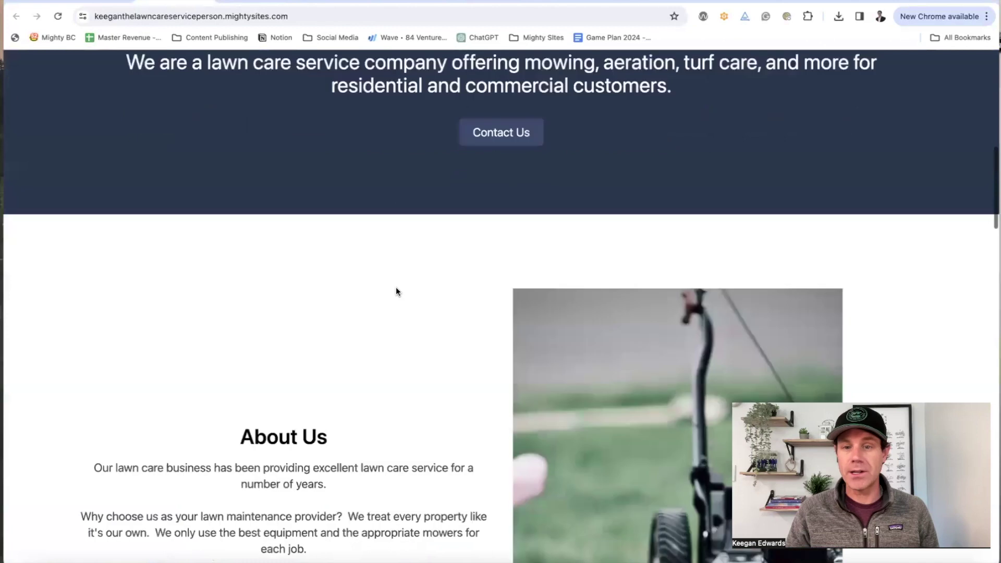
scroll(396, 287, "down", 8)
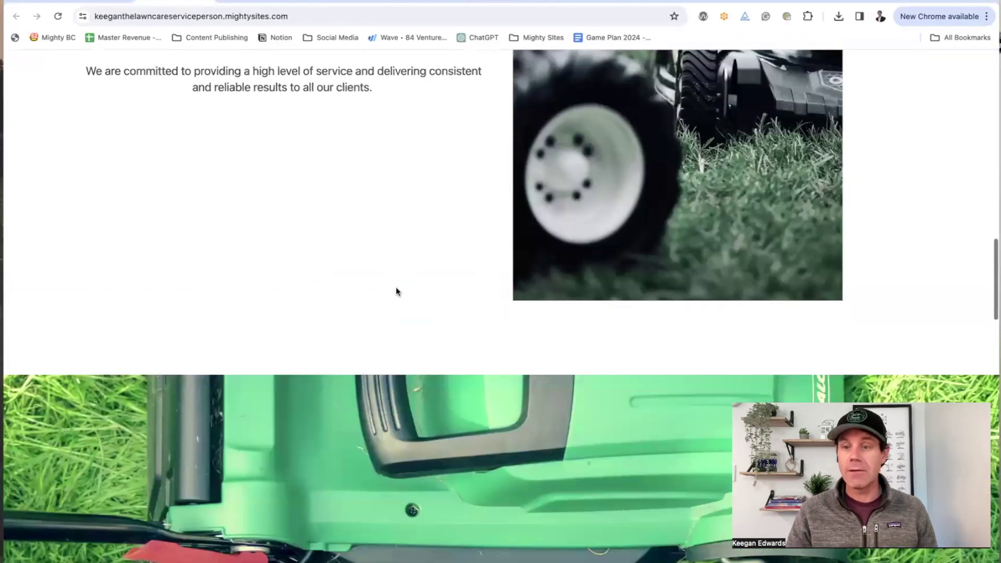
scroll(396, 292, "down", 9)
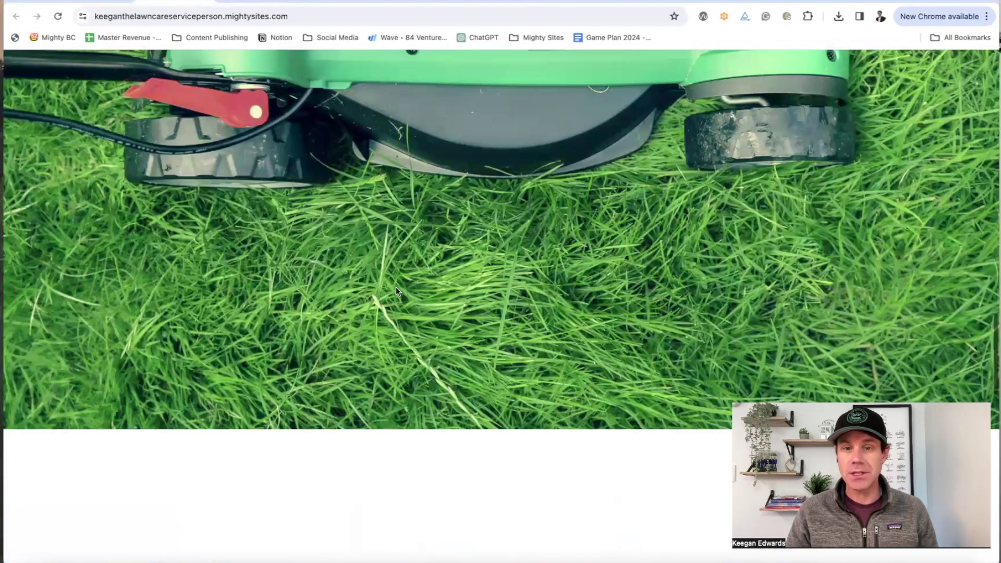
scroll(395, 291, "down", 5)
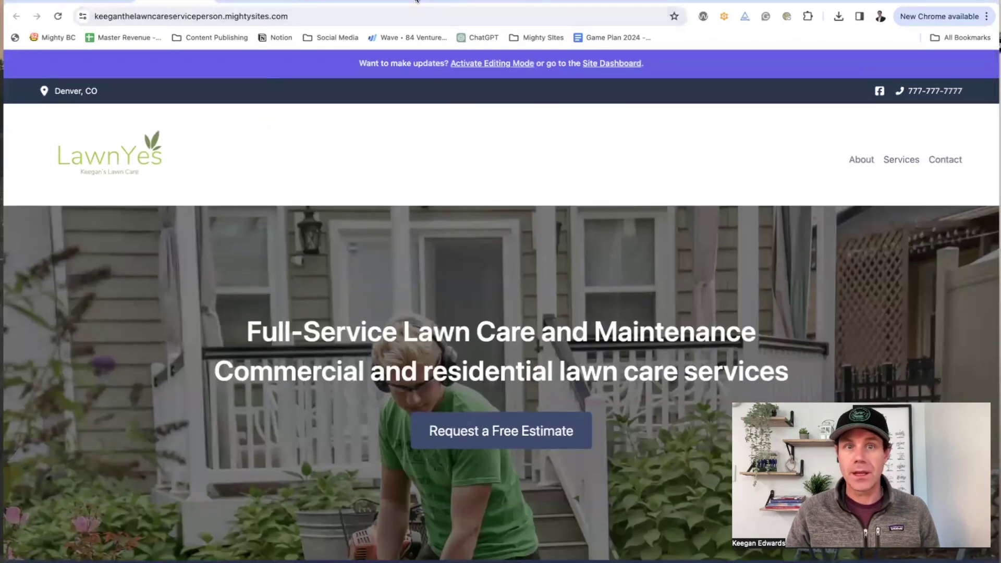
left_click(419, 1)
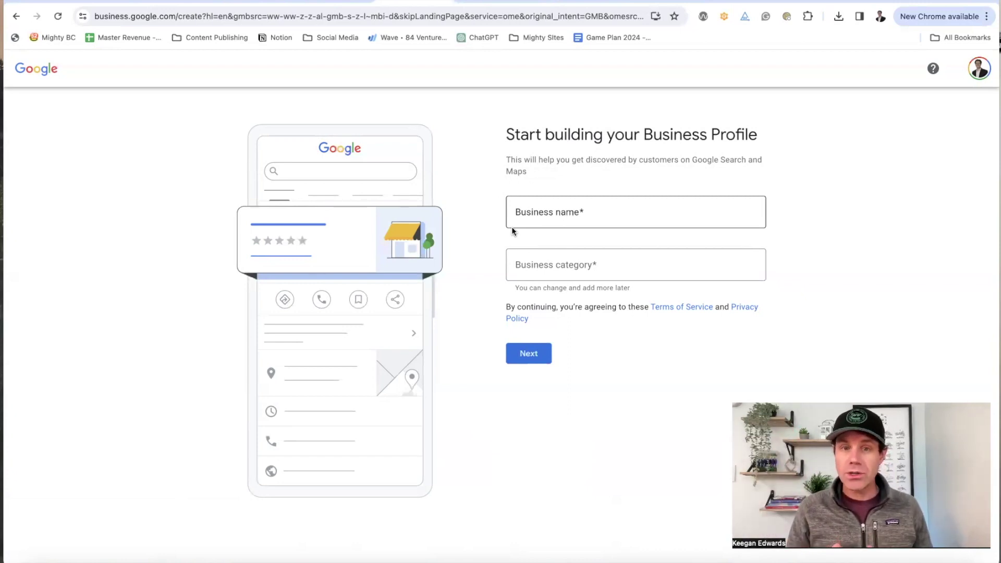
Step: Enter the lawn care business name and keep it exactly as typed
left_click(542, 209)
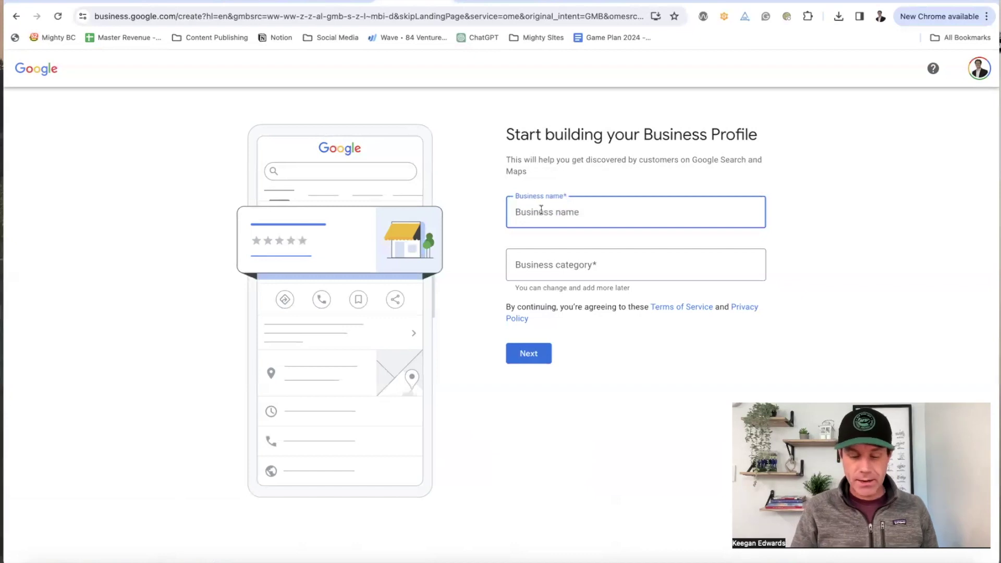
type("Keegan The Lawn Care Busines")
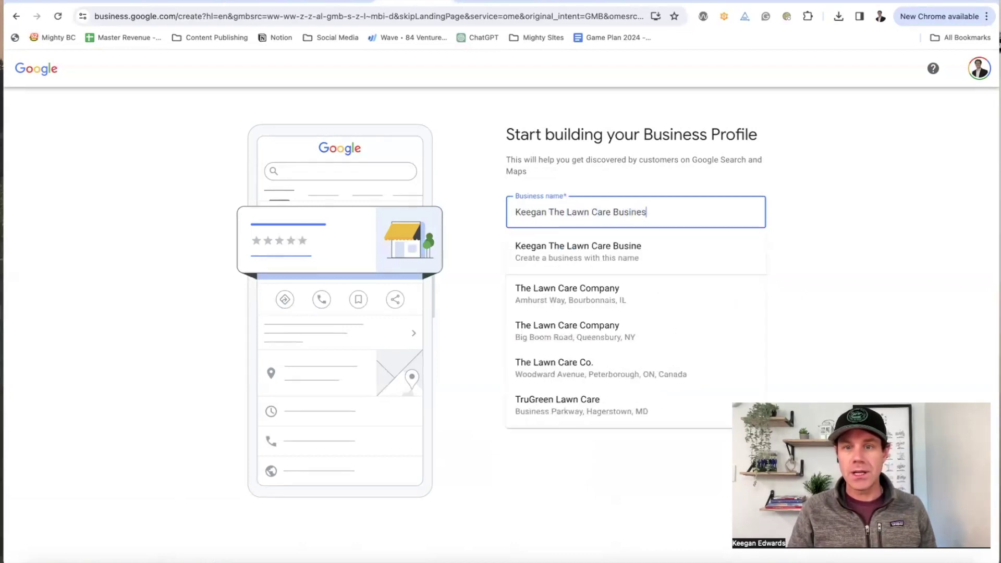
type("s")
left_click(801, 246)
Step: Set the business category to Lawn care service and continue
left_click(674, 272)
type("lawn ca")
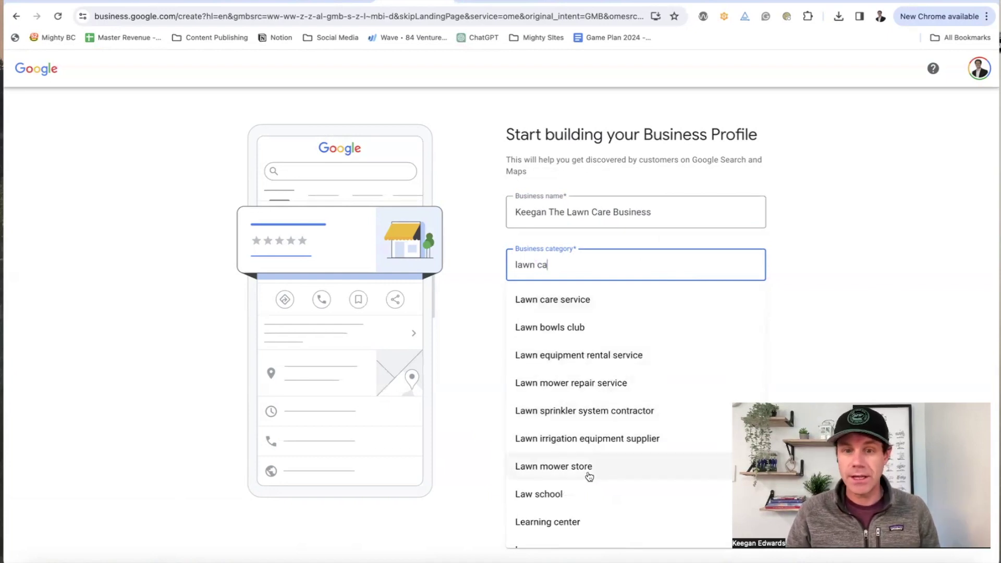
left_click(588, 310)
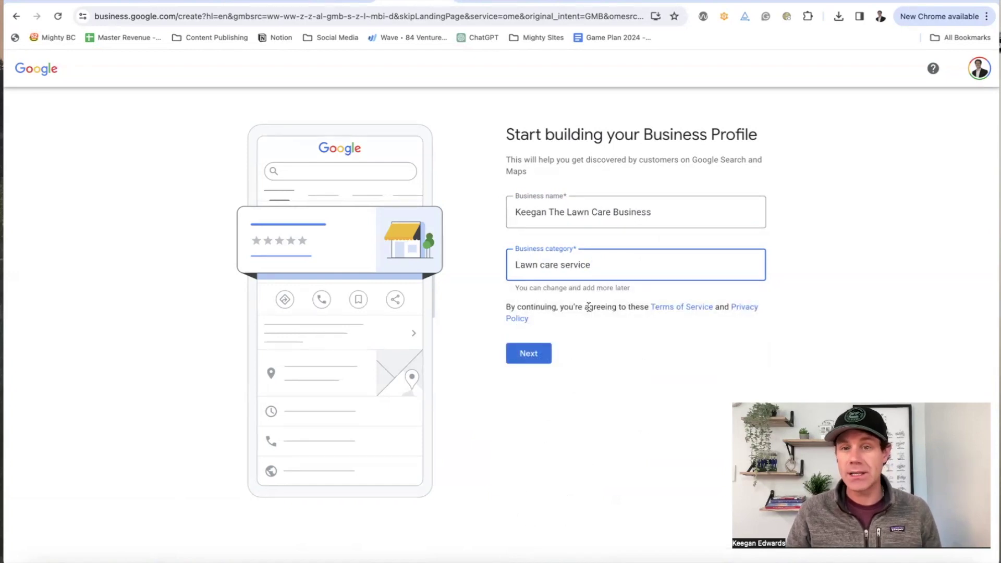
left_click_drag(585, 271, 515, 267)
type("lawn")
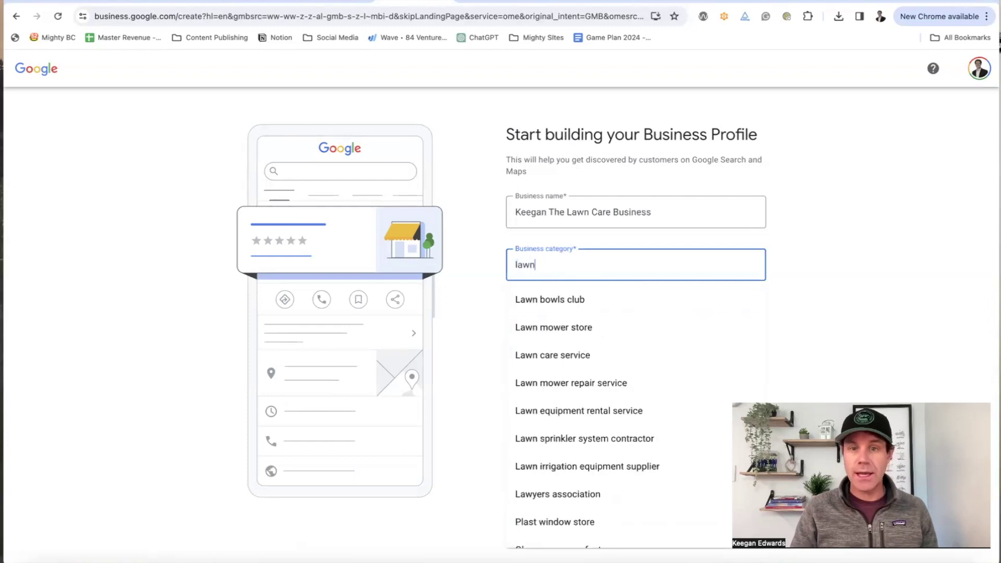
key("BackSpace")
type("ndsca")
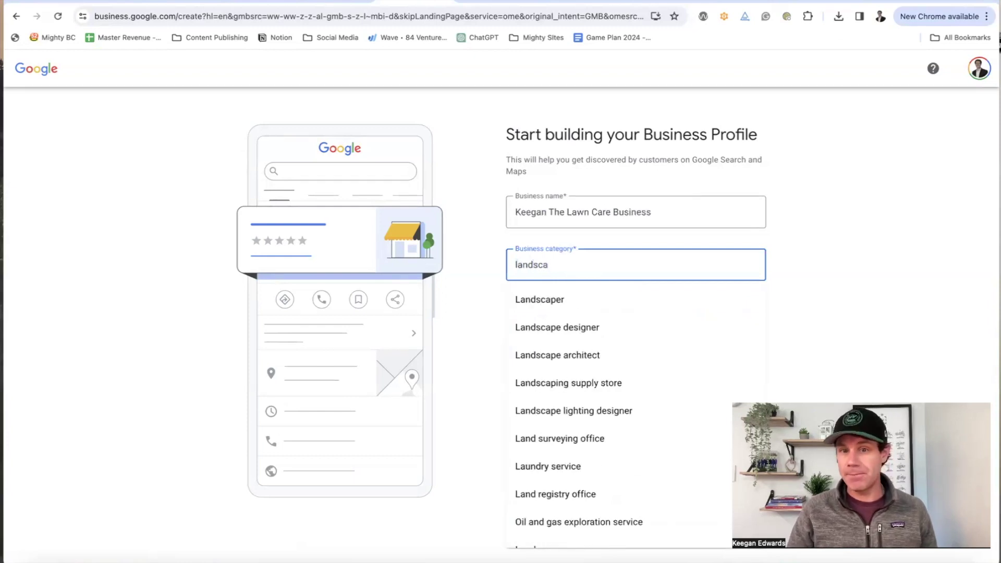
double_click(585, 271)
type("l")
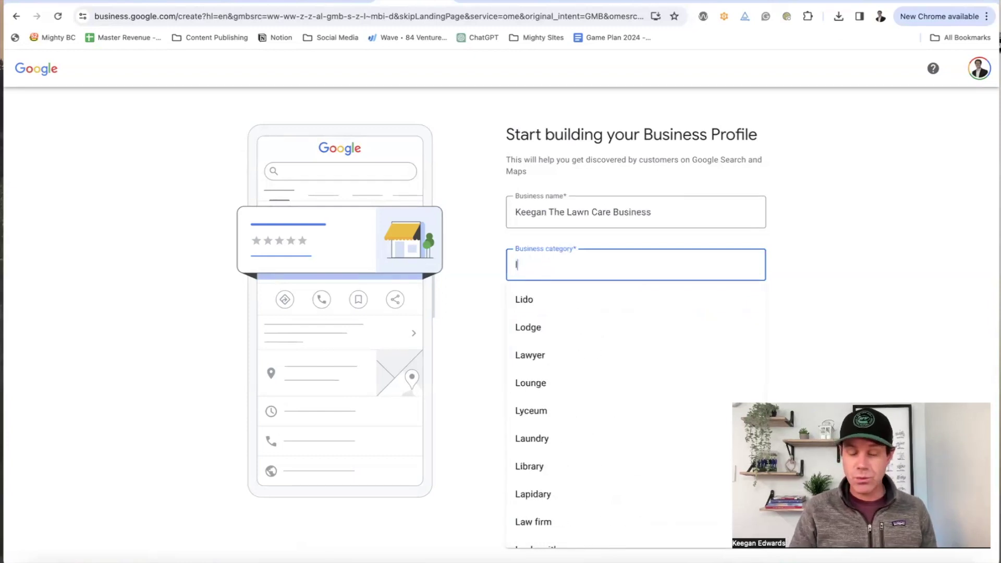
type("awn care")
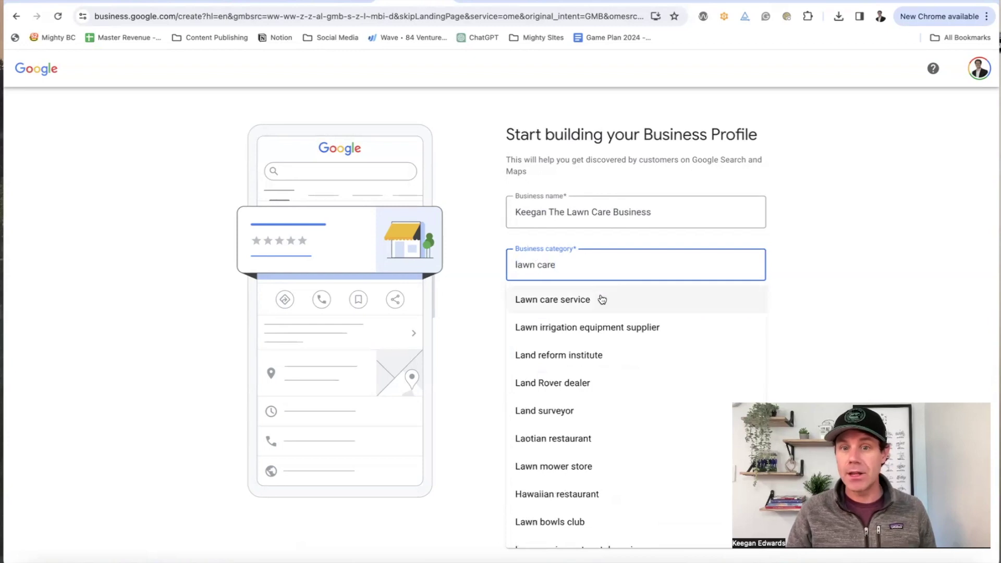
left_click(600, 298)
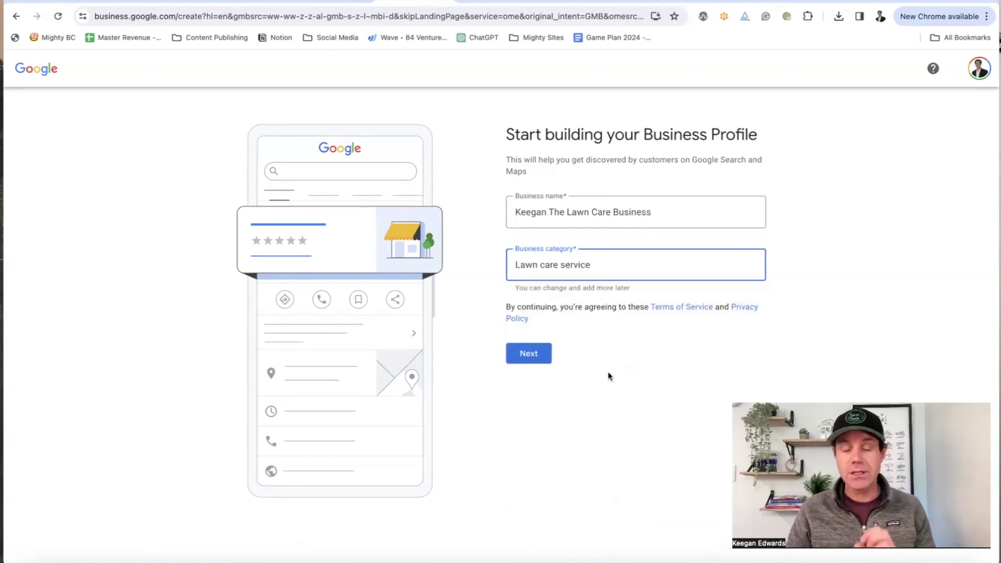
left_click(544, 359)
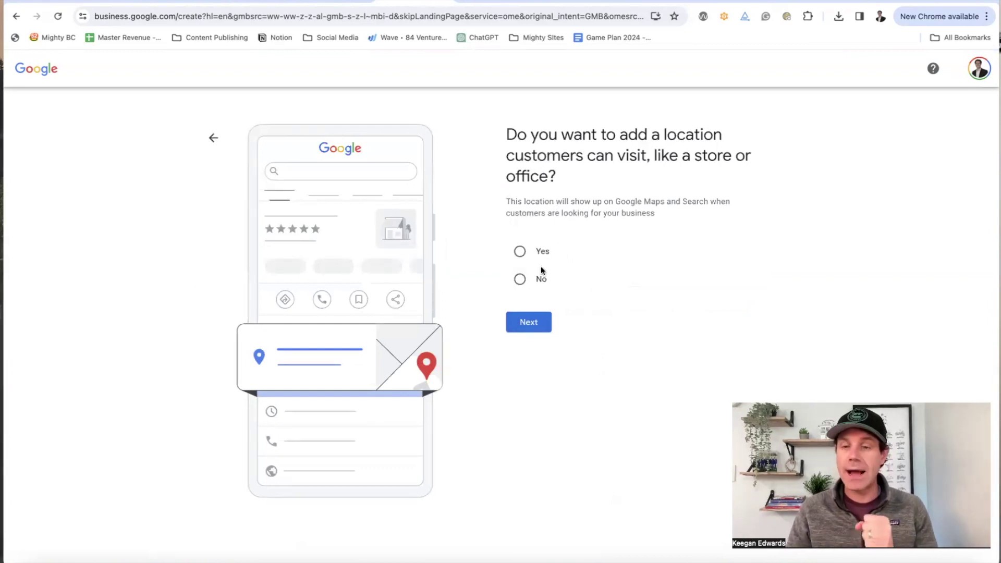
Step: Indicate there is no customer storefront and add Denver, CO, USA as a service area
left_click(531, 281)
left_click(536, 319)
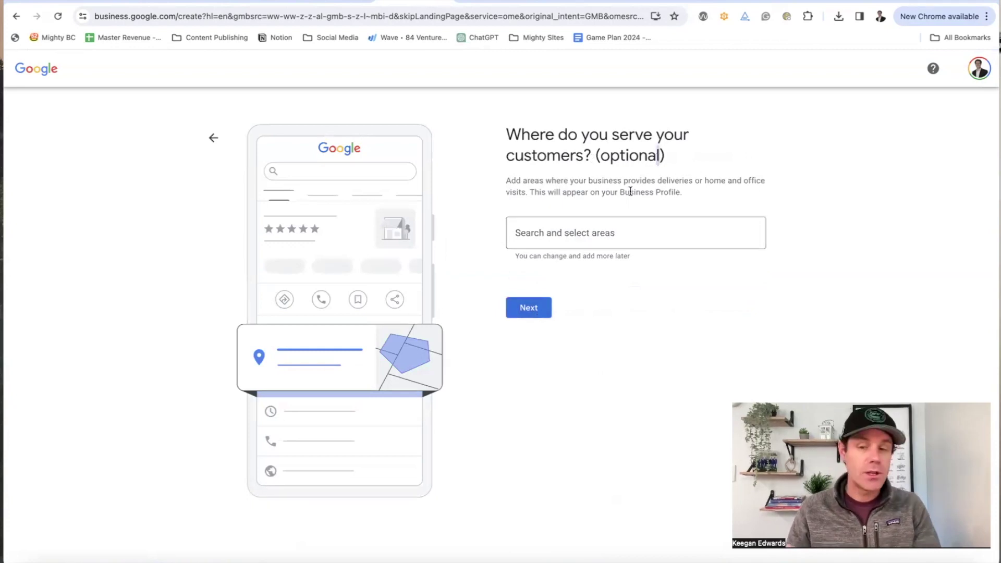
left_click(619, 238)
type("Denver")
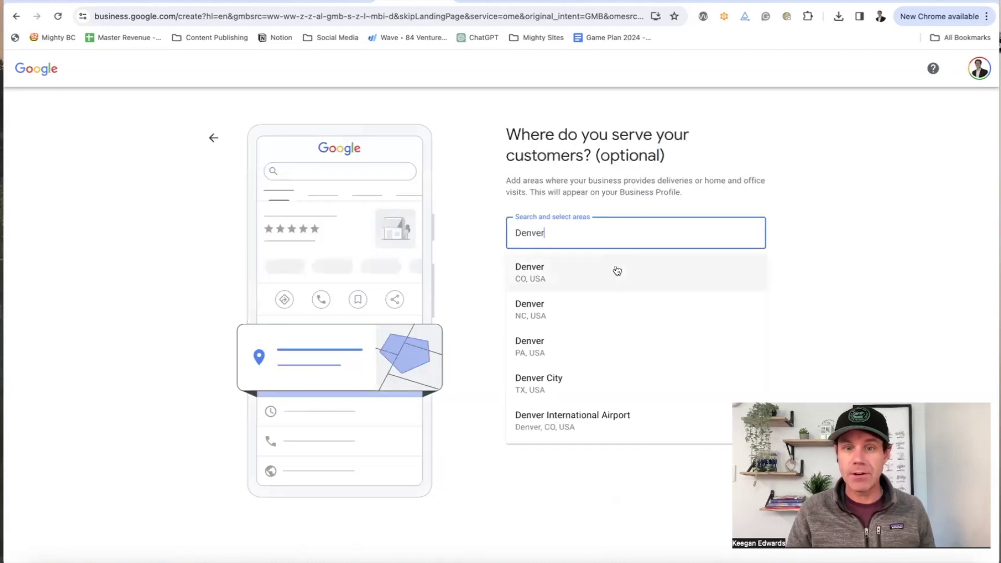
left_click(614, 267)
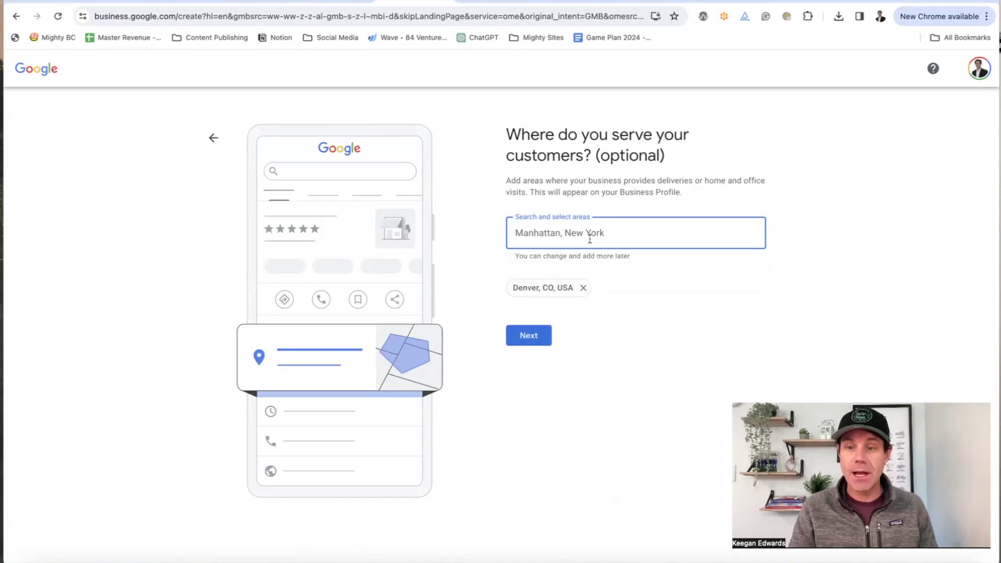
Step: Add Aurora, CO, USA as a second service area and continue
type("aurao")
key("BackSpace")
type("r")
key("BackSpace")
key("BackSpace")
type("ora")
left_click(576, 273)
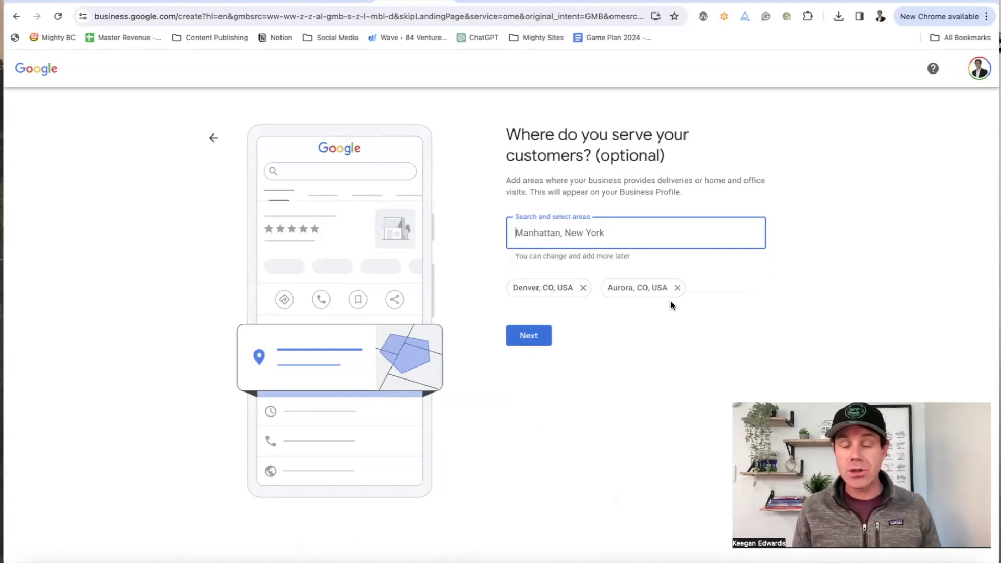
left_click(528, 334)
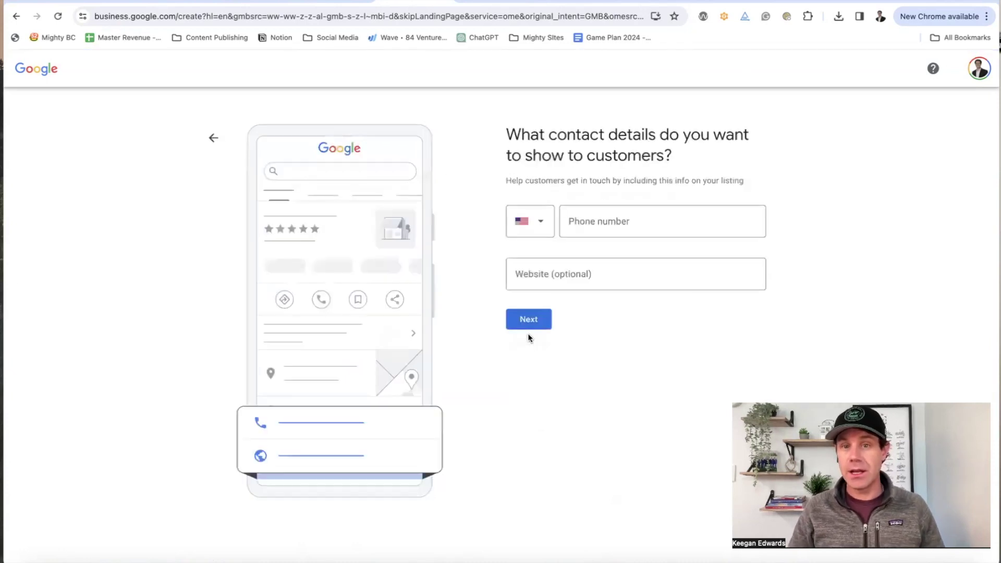
Step: Copy the lawn-care site's web address from Mighty Sites and paste it as the website
left_click(573, 276)
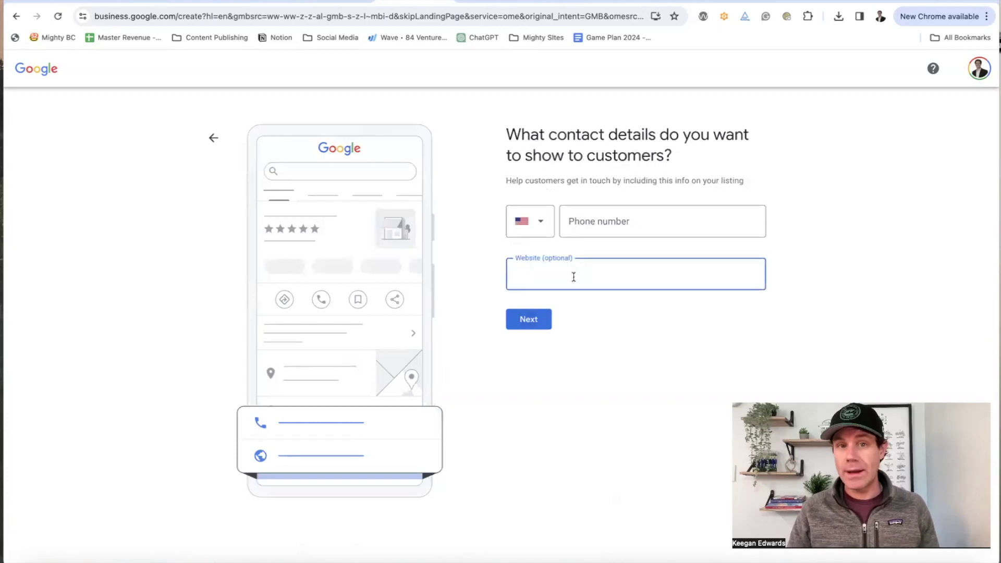
left_click(102, 2)
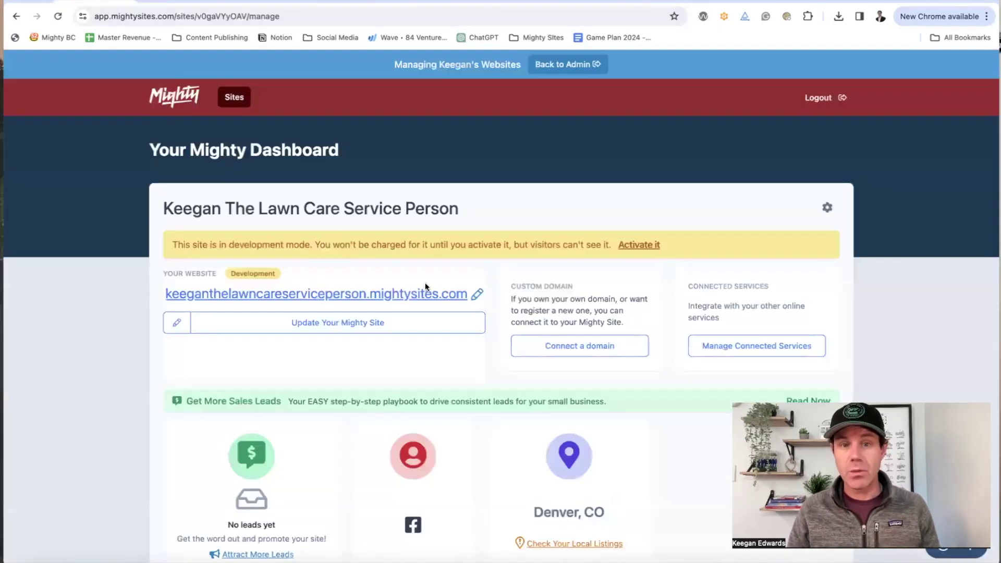
left_click(447, 295)
left_click(163, 18)
key("super+c")
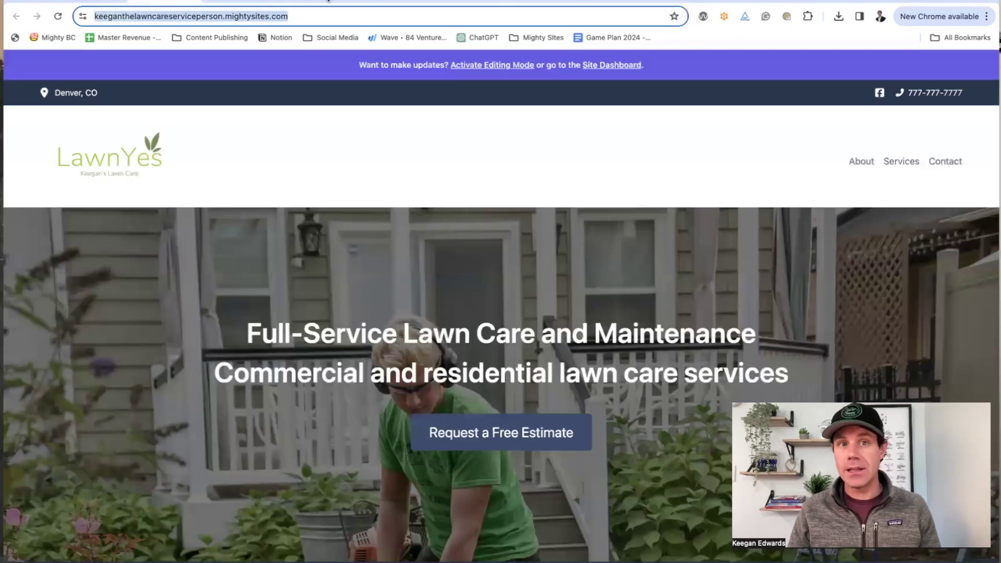
left_click(434, 1)
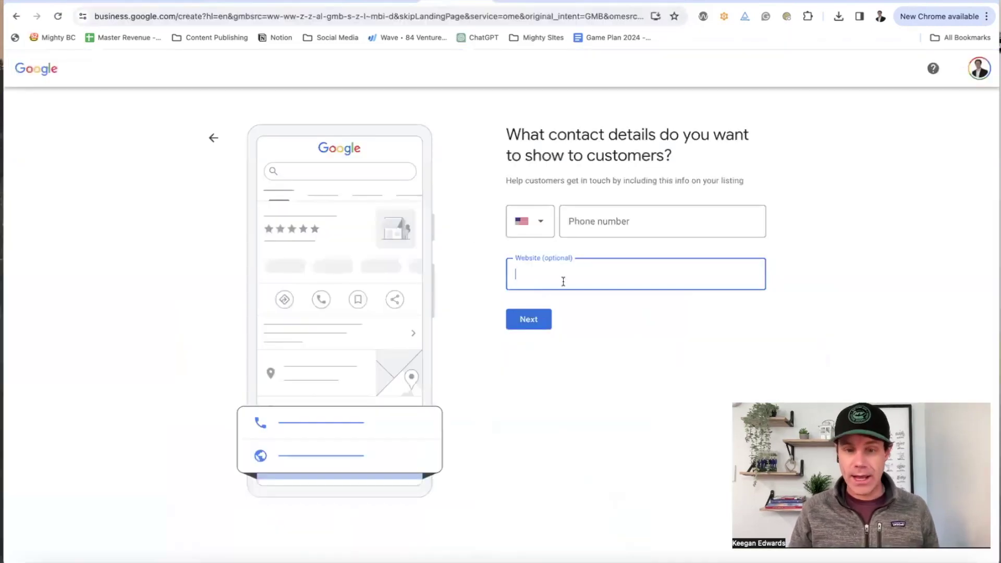
key("super+v")
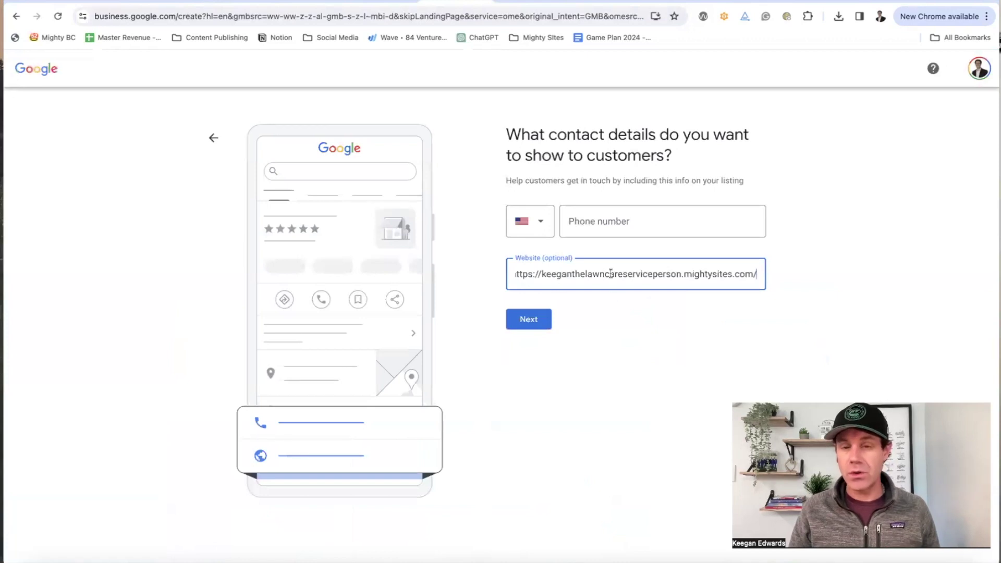
Step: Enter the business phone number and submit the contact details
left_click(599, 222)
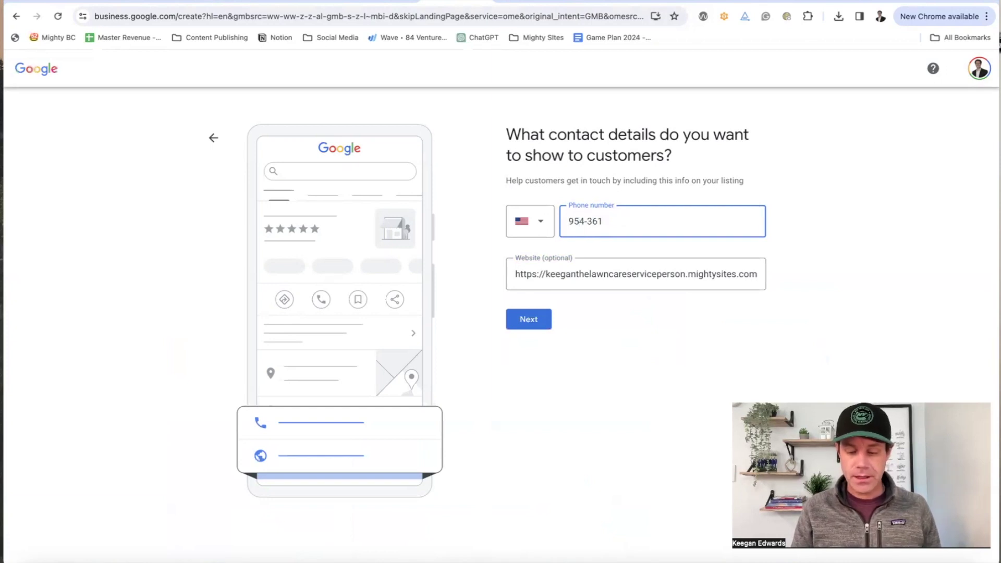
left_click(534, 319)
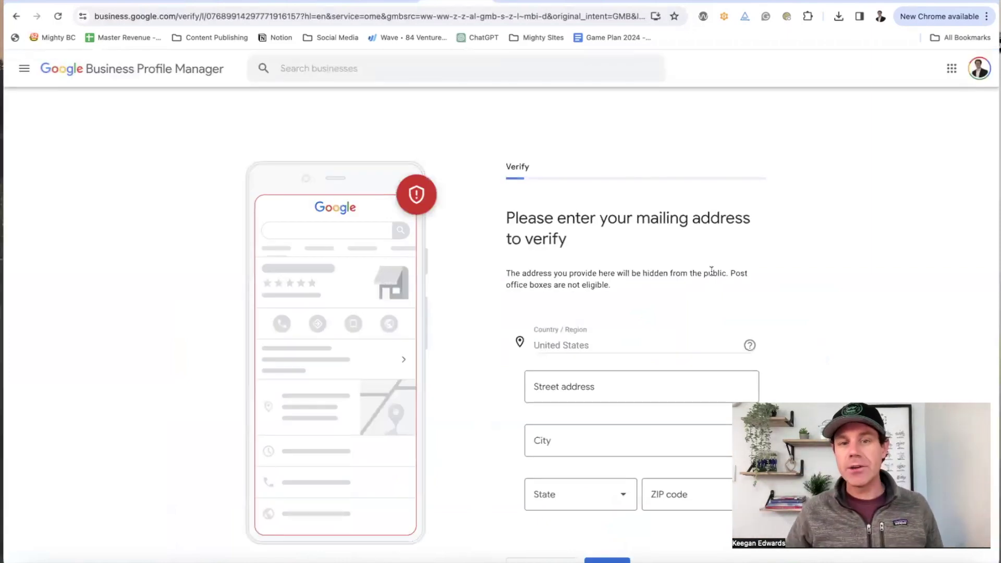
Step: Verify later, then add Grass seeding, Irrigation, Landscape design, Lawn pest control, Mulching and Yard work services
scroll(711, 271, "down", 1)
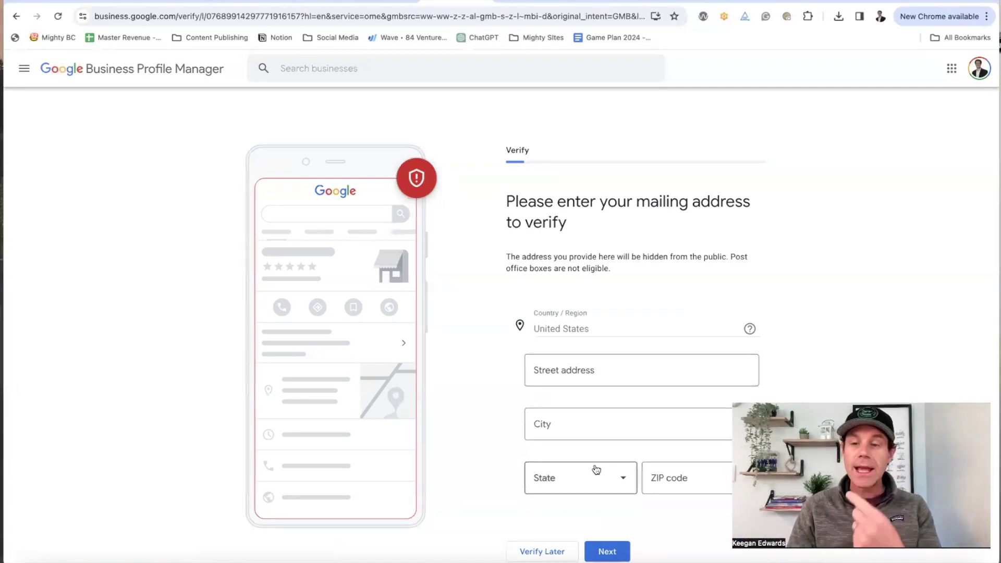
left_click(553, 553)
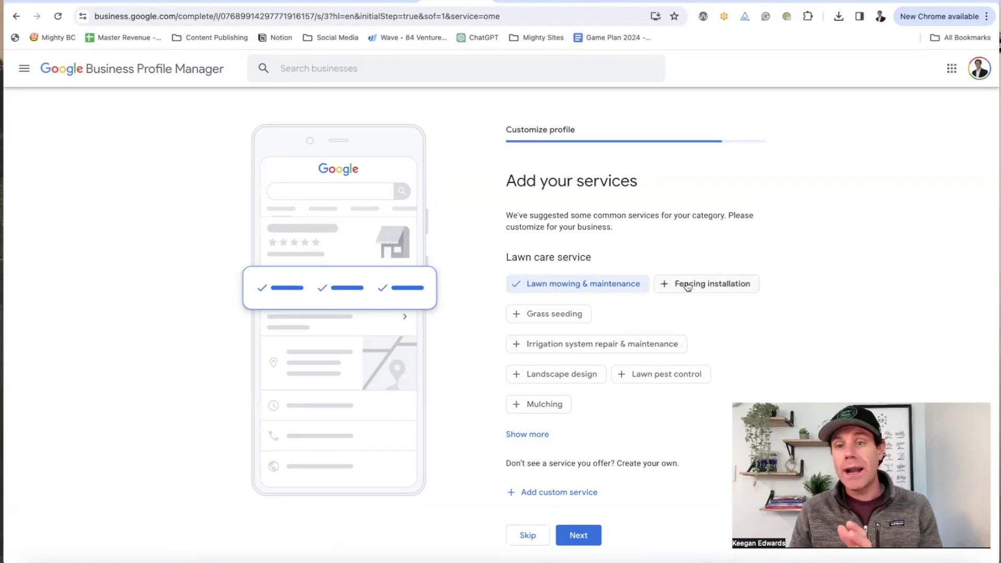
left_click(570, 316)
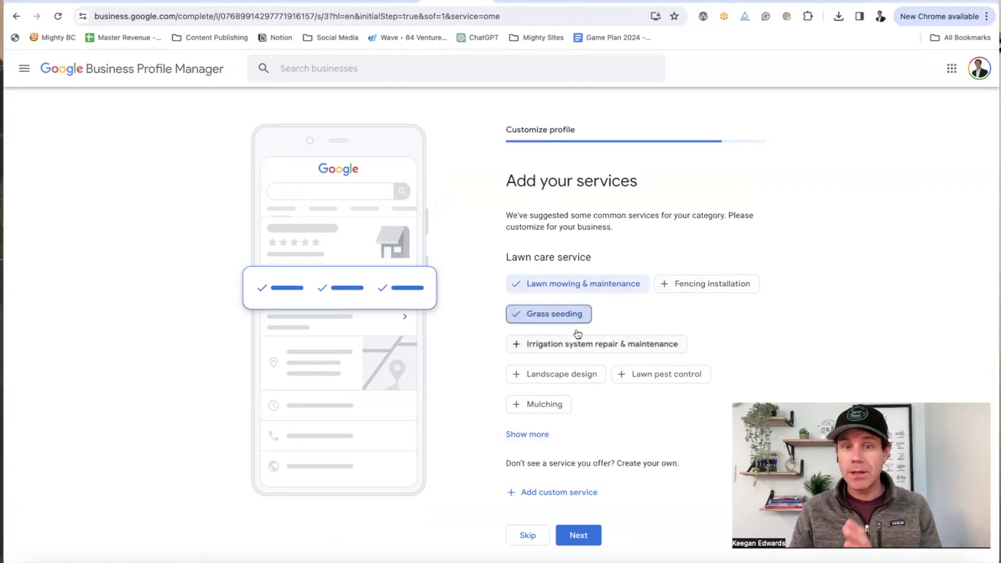
left_click(584, 349)
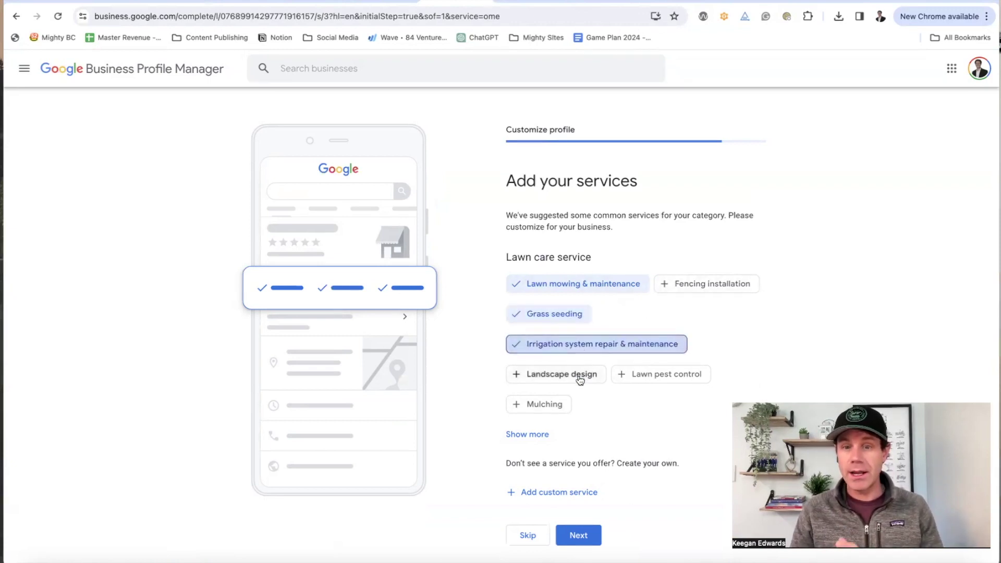
left_click(580, 376)
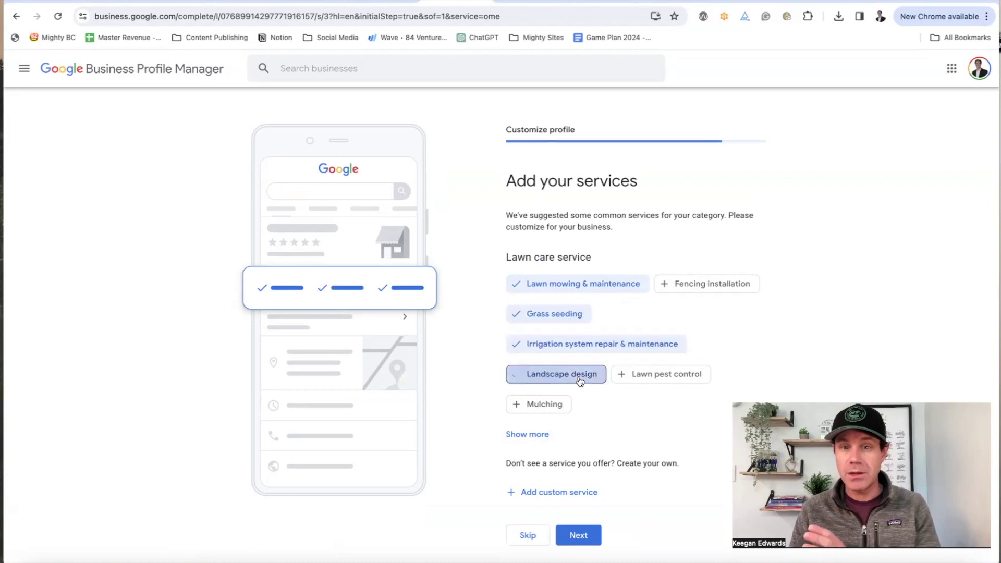
left_click(635, 374)
left_click(543, 405)
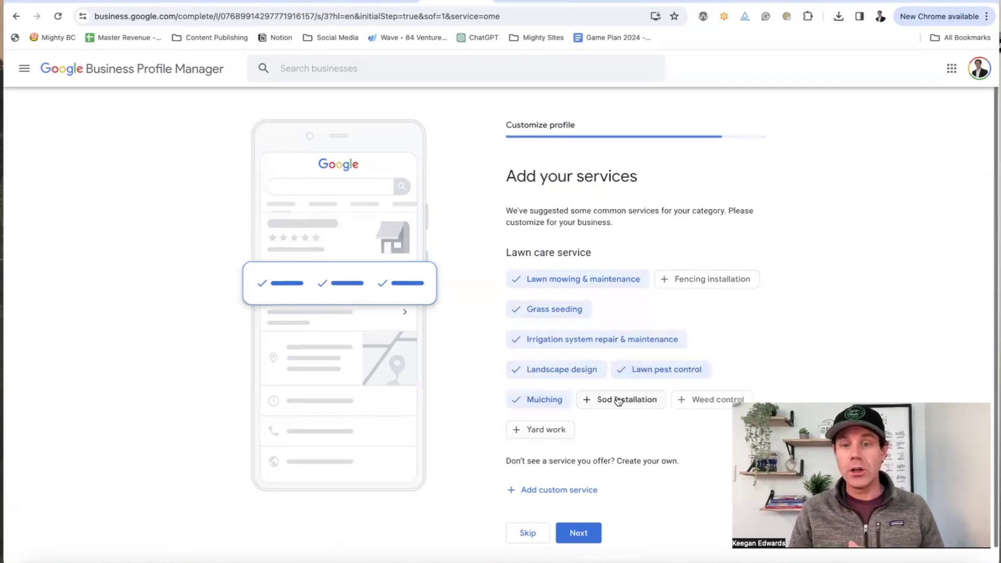
scroll(615, 396, "down", 1)
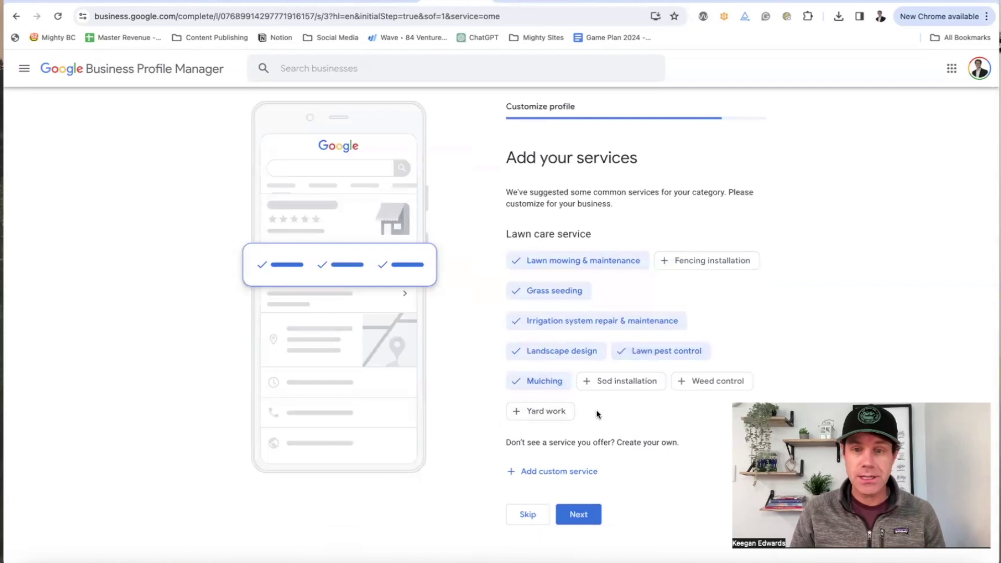
left_click(563, 413)
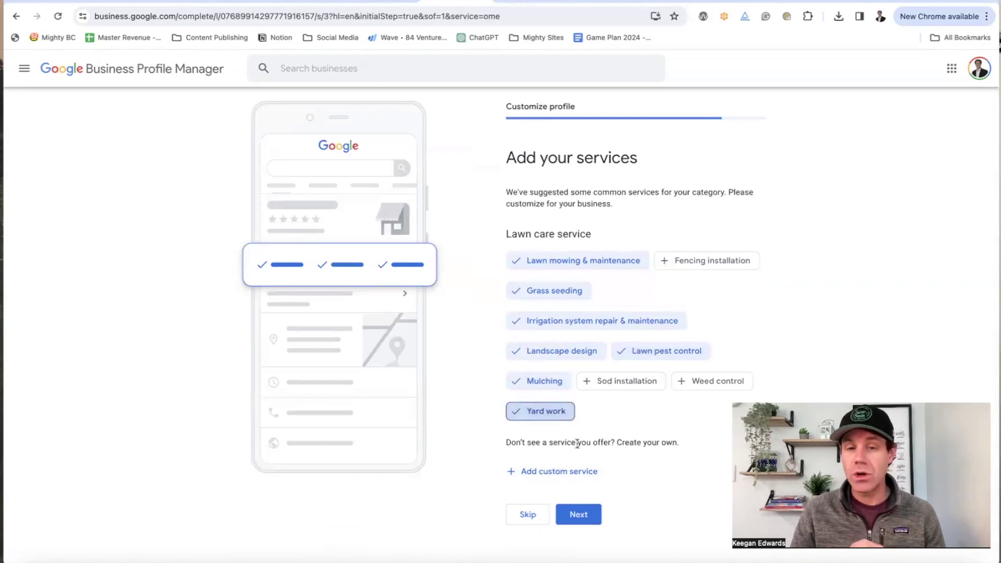
left_click(567, 475)
scroll(642, 472, "down", 2)
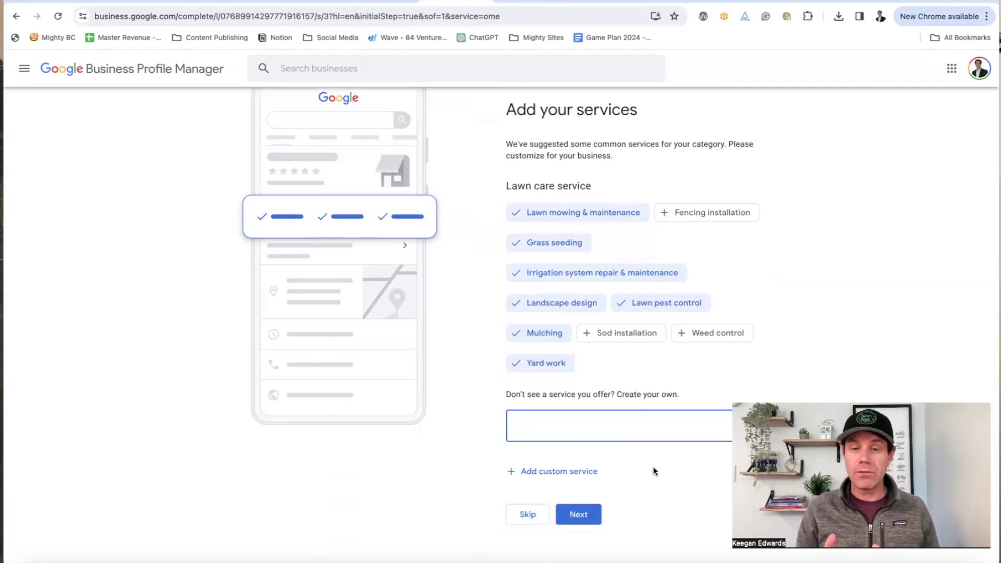
left_click(587, 515)
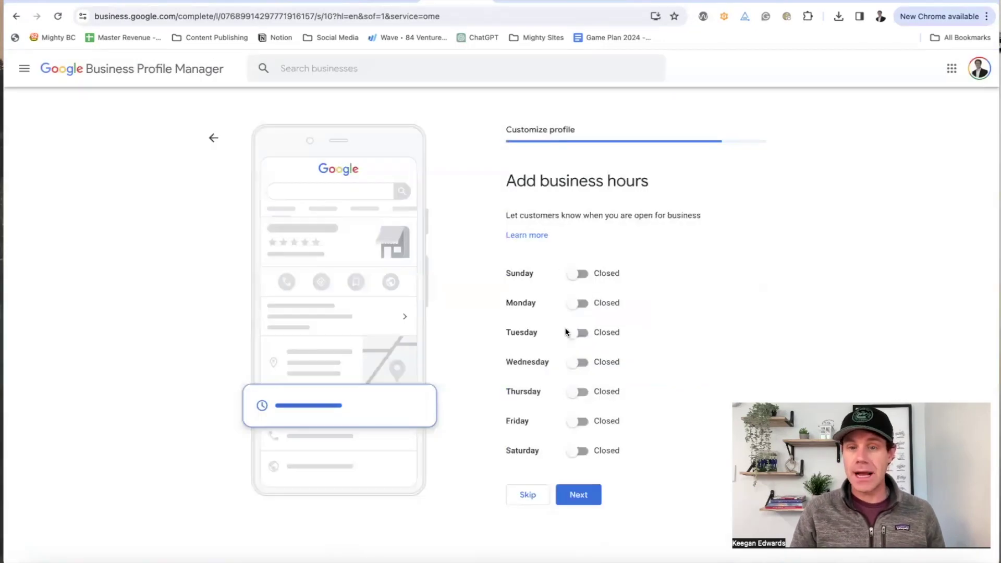
Step: Set Sunday, Monday and Tuesday to open 24 hours
left_click(577, 275)
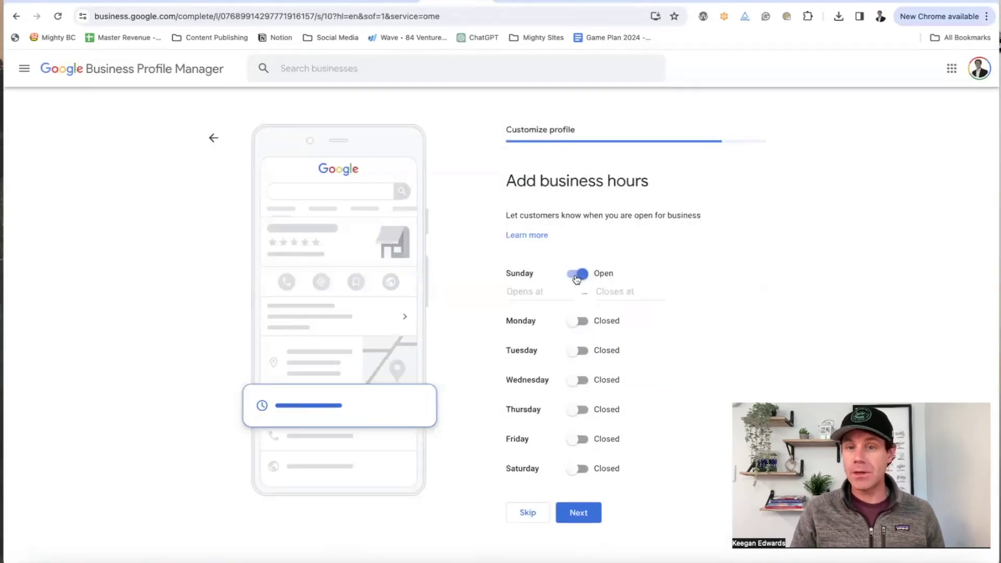
left_click(549, 294)
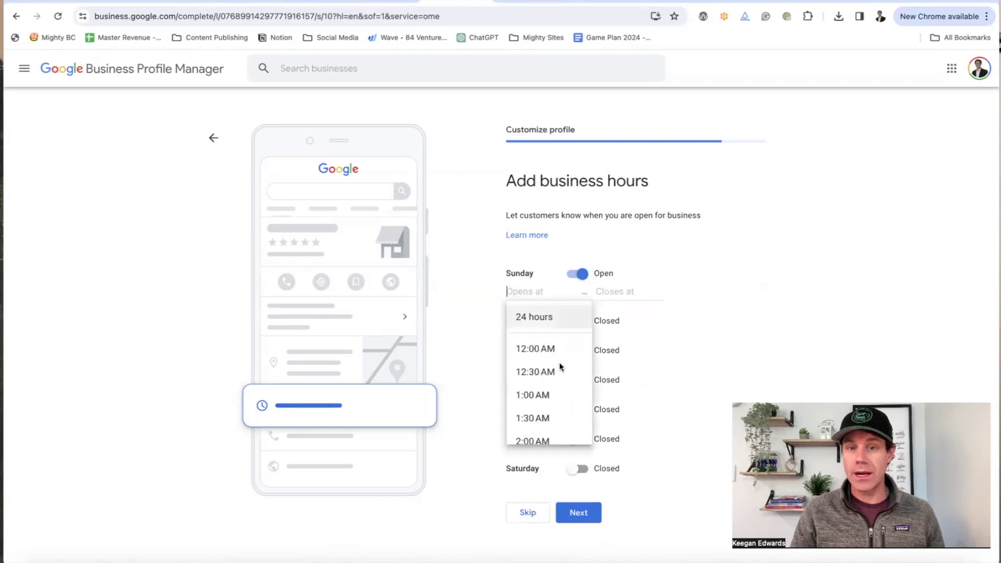
left_click(557, 316)
left_click(578, 302)
left_click(558, 322)
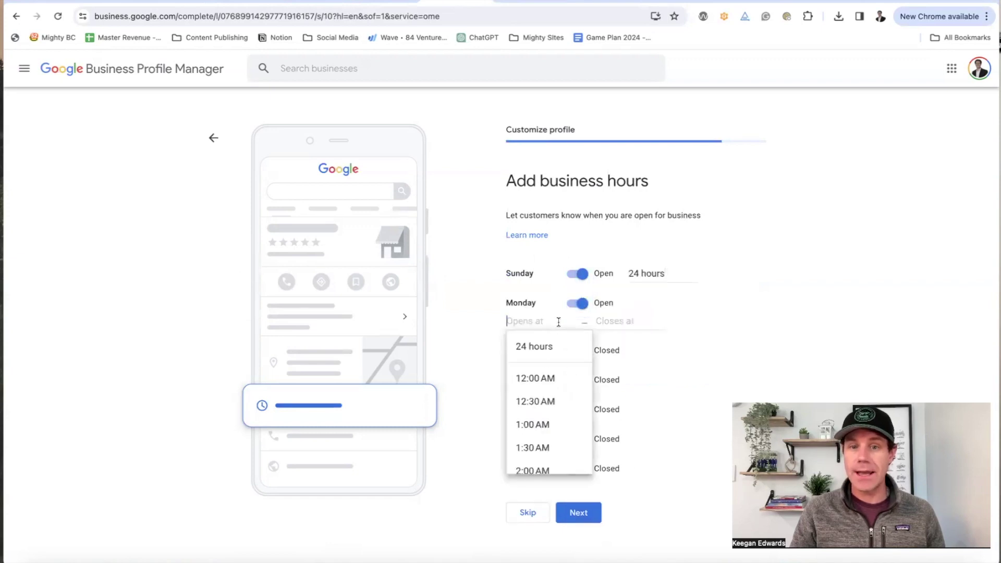
left_click(548, 345)
left_click(576, 334)
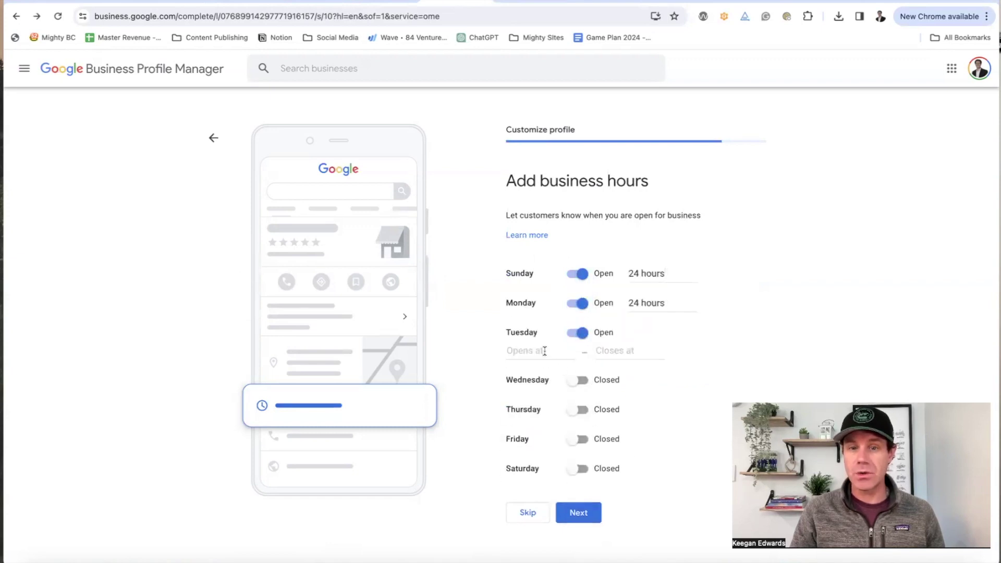
left_click(544, 351)
left_click(540, 374)
Step: Set Wednesday, Thursday and Friday to open 24 hours and save the hours
left_click(577, 362)
left_click(537, 384)
left_click(540, 406)
left_click(577, 391)
left_click(541, 410)
left_click(542, 432)
left_click(571, 422)
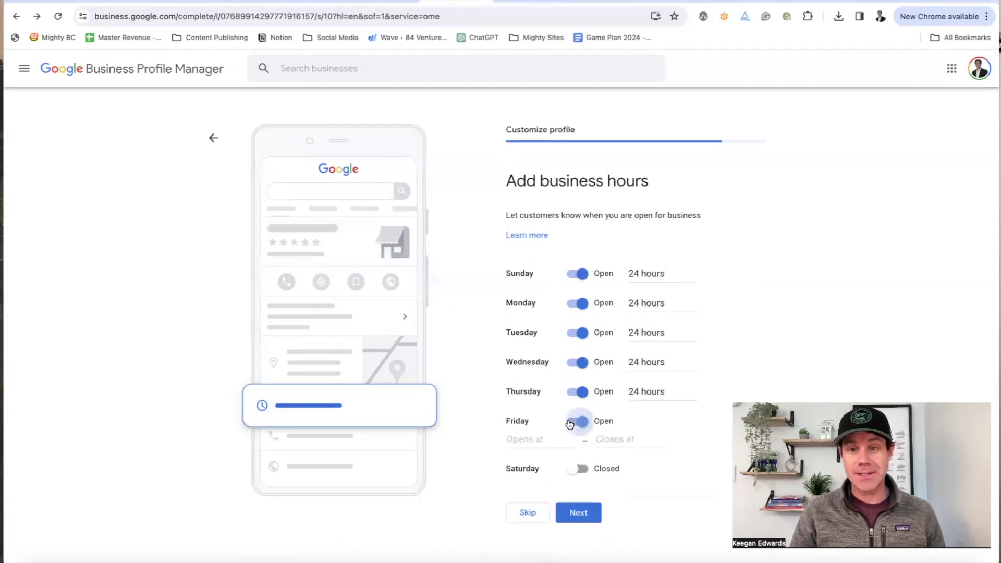
left_click(537, 438)
left_click(551, 467)
left_click(598, 502)
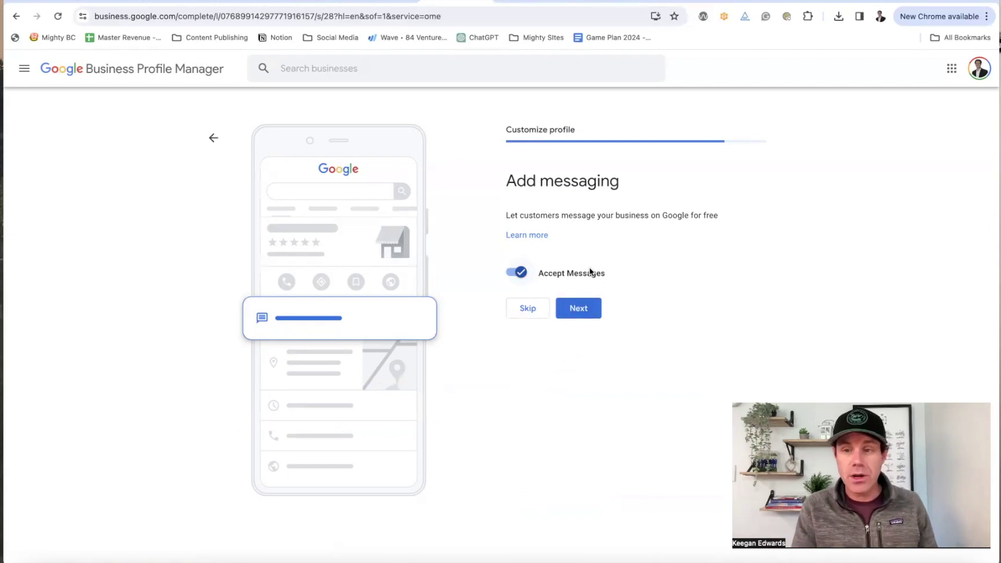
Step: Accept messages, reach the empty business description box, and open a new browser tab
left_click(580, 309)
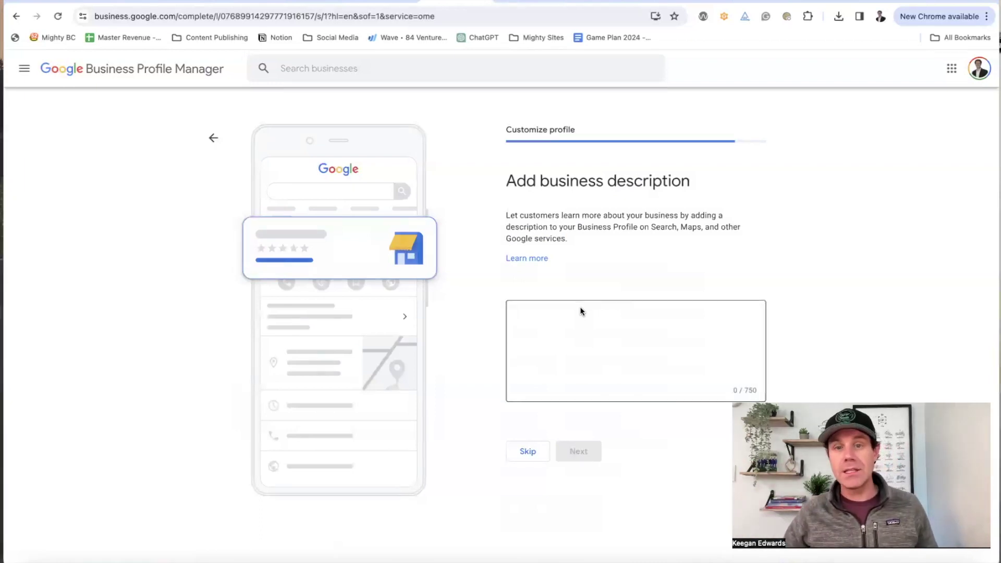
left_click(580, 311)
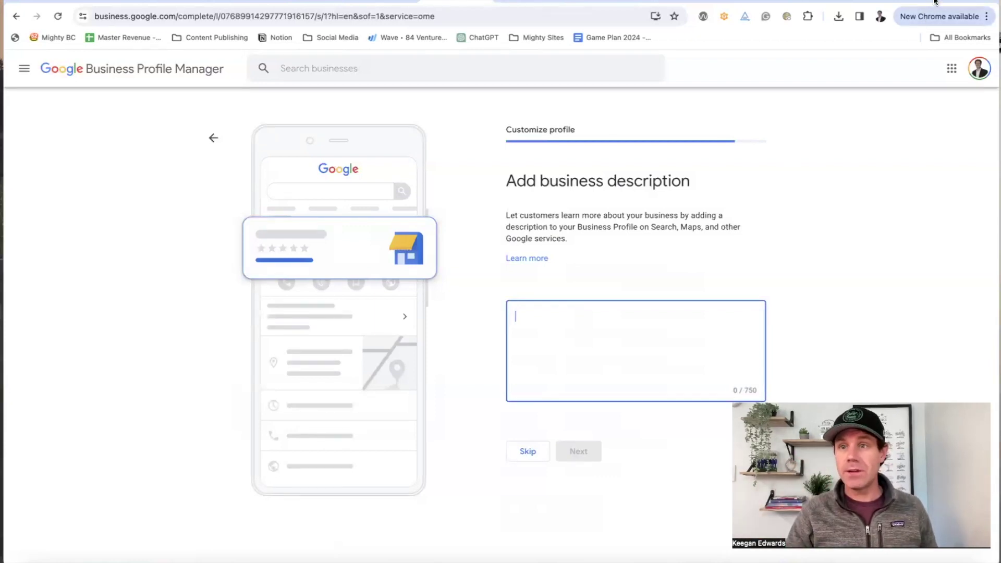
key("super+t")
Step: Have ChatGPT write a lawn care business bio under 750 characters and select the reply
type("chat")
key("Return")
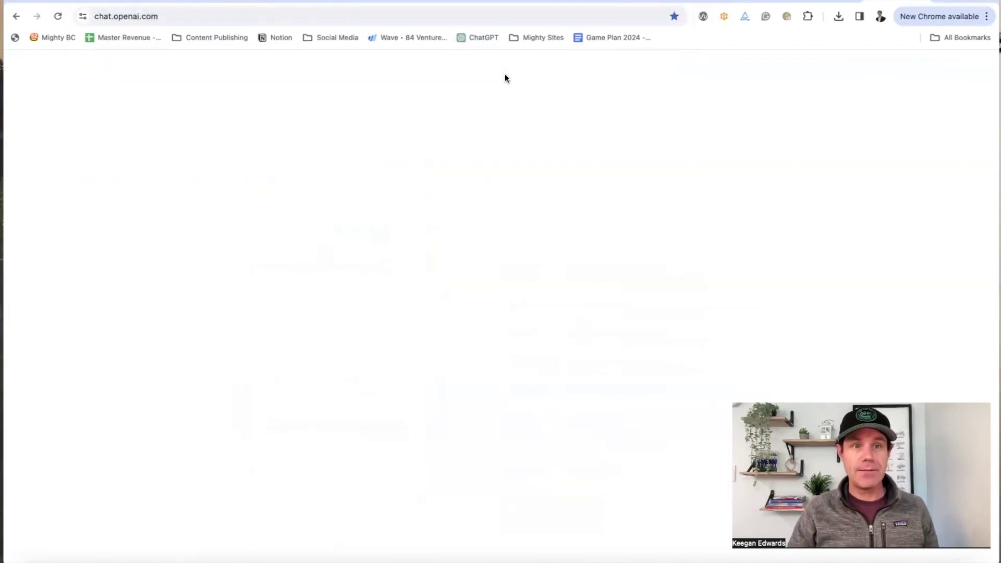
left_click(438, 529)
type("write a generic bio a")
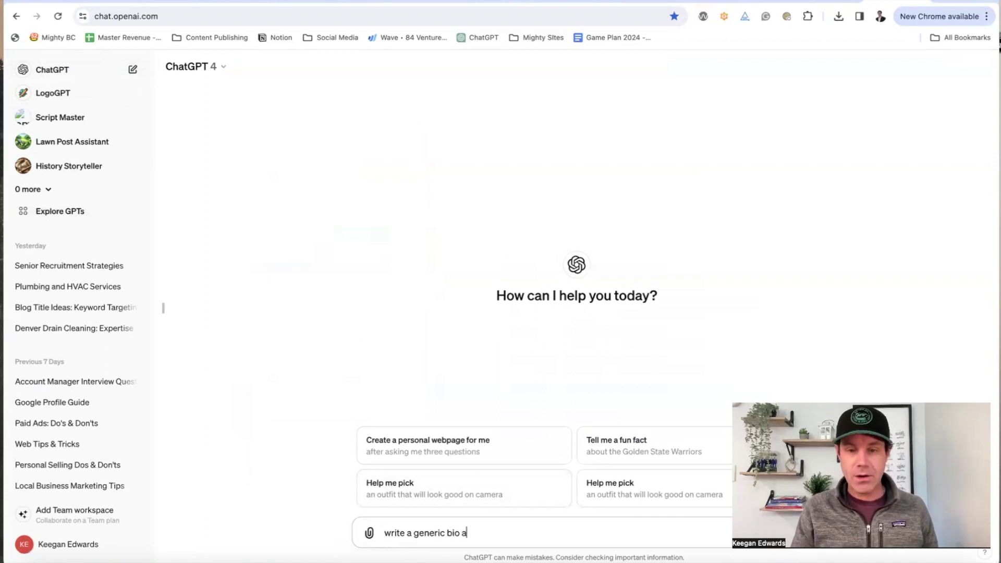
type("lawn care")
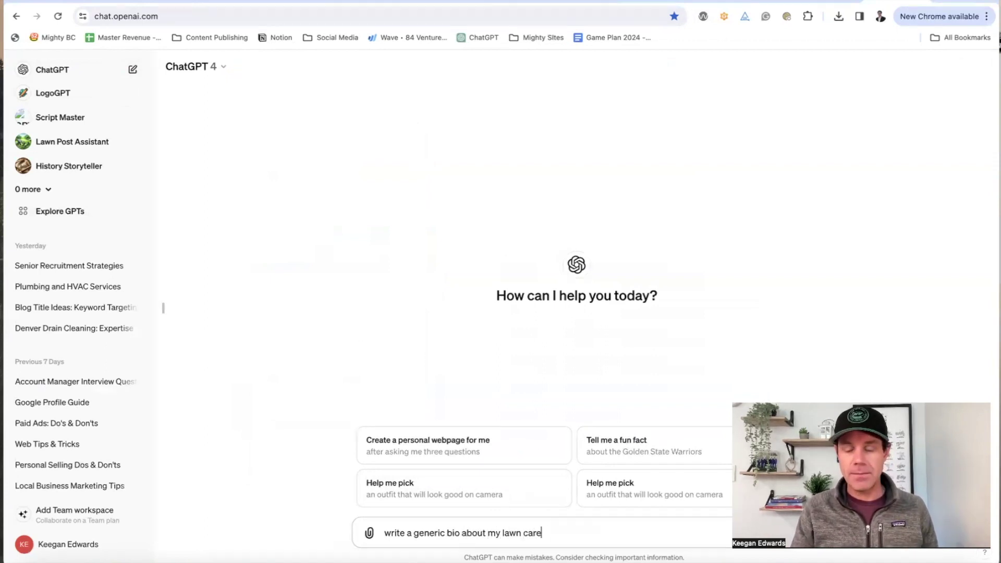
type(" business calle")
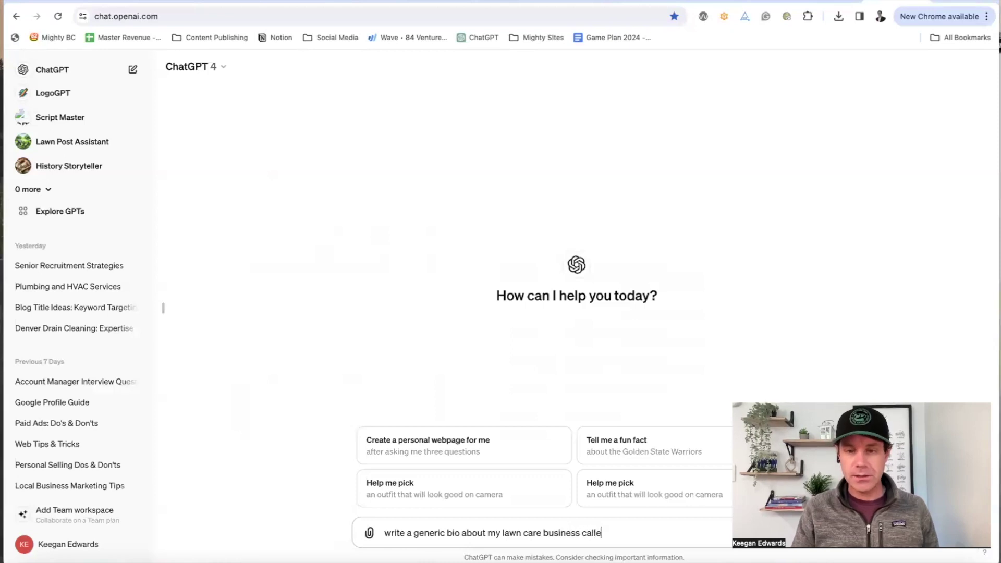
type("d Keegan The L")
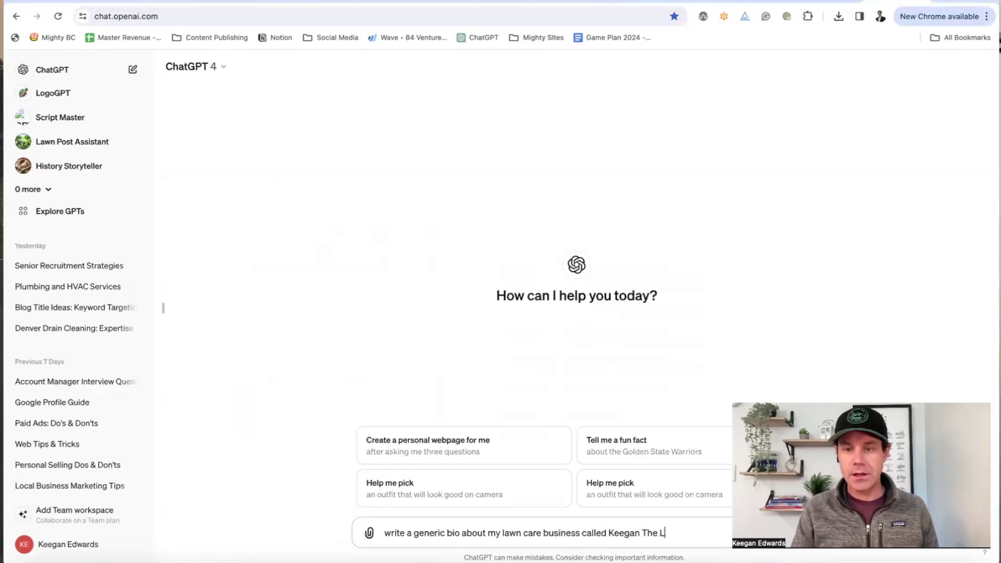
type("awn Care Servic")
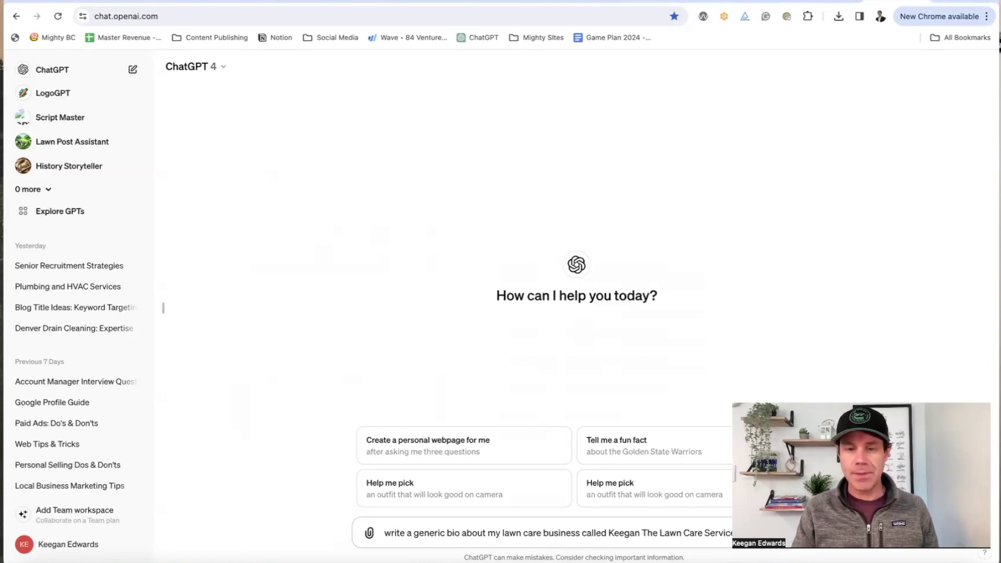
type("e")
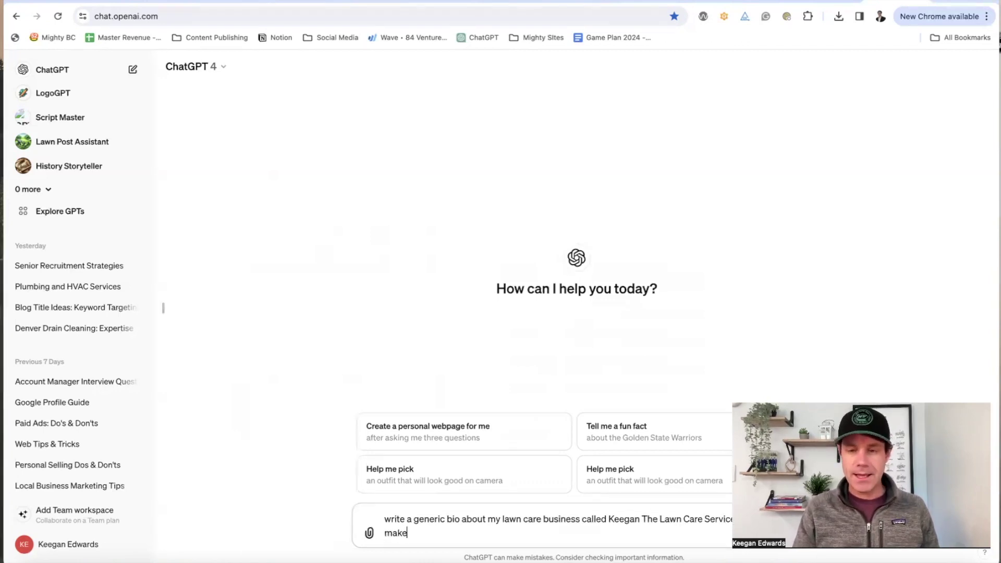
type(" Person. make it less than 750 charact")
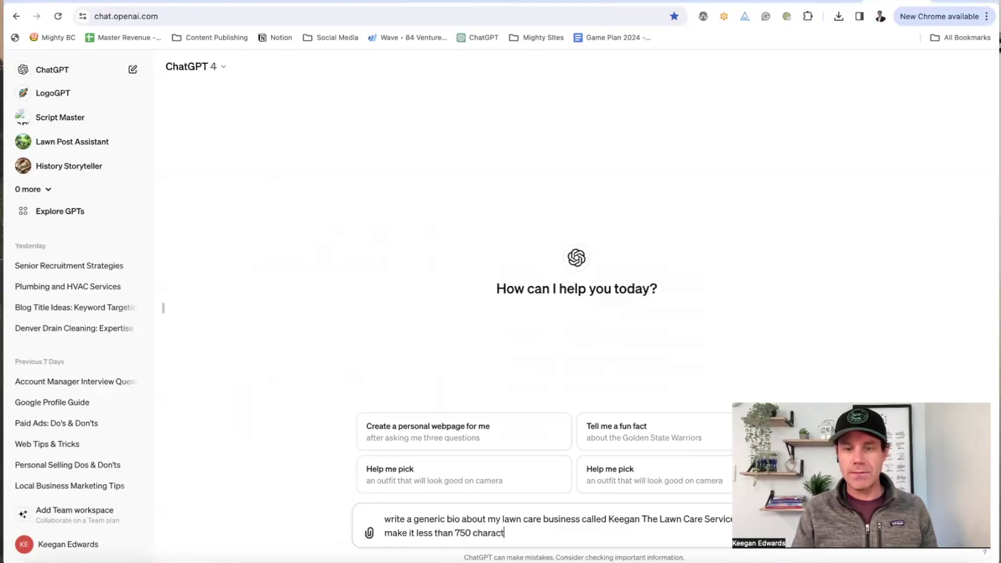
type("ers.")
key("Return")
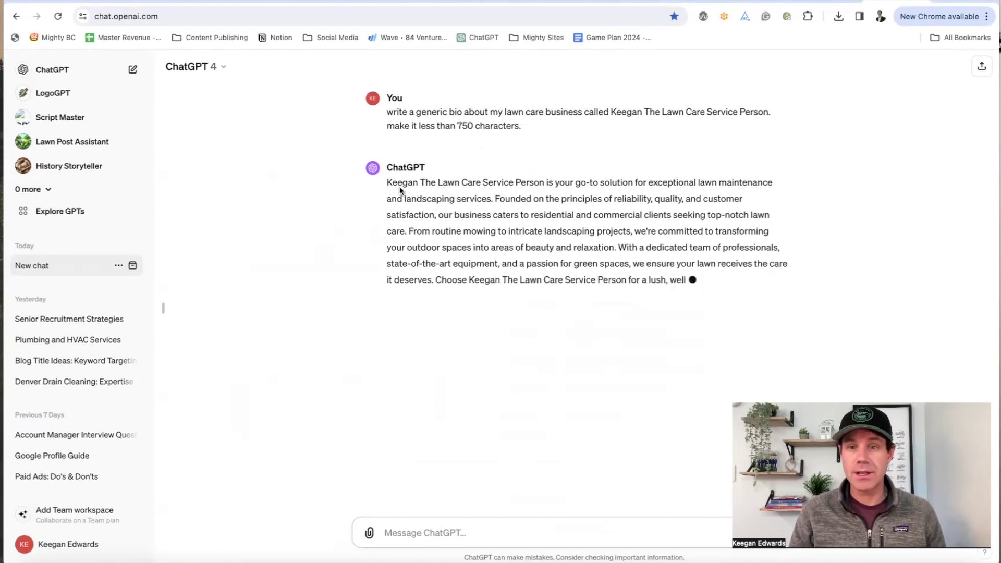
left_click_drag(385, 181, 476, 289)
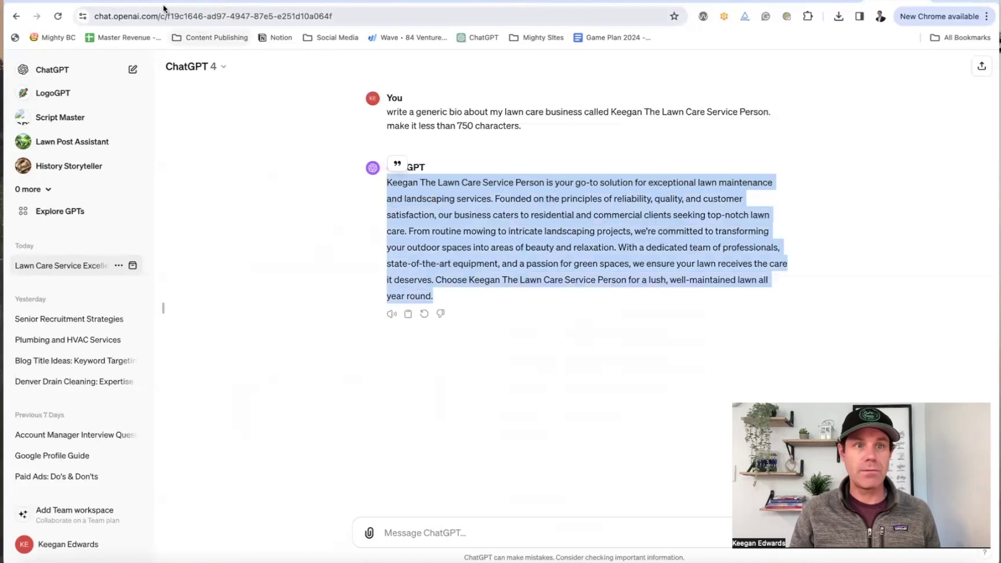
left_click(433, 2)
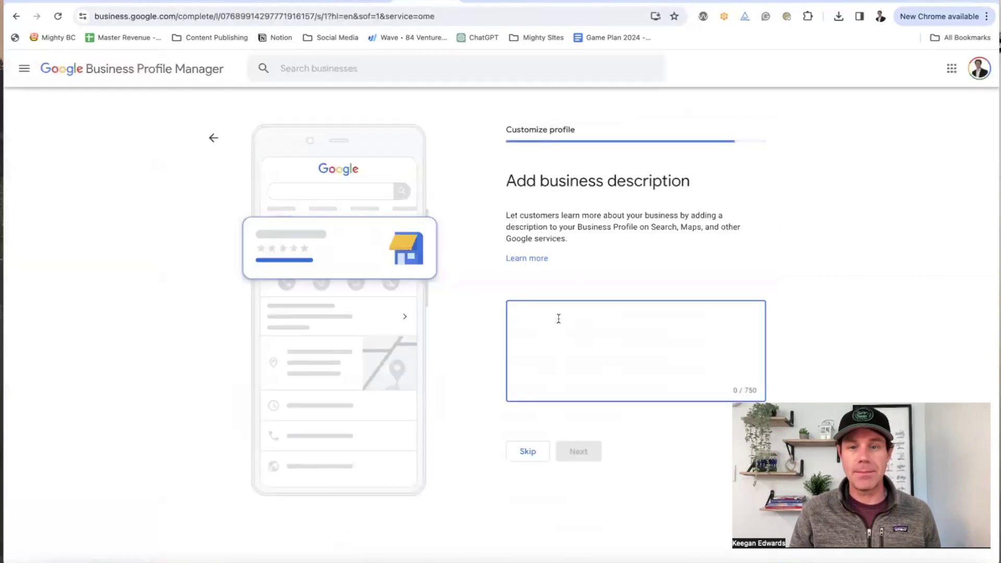
Step: Paste the ChatGPT bio as the description, then skip work photos and the Google Workspace offer
key("super+v")
left_click(579, 451)
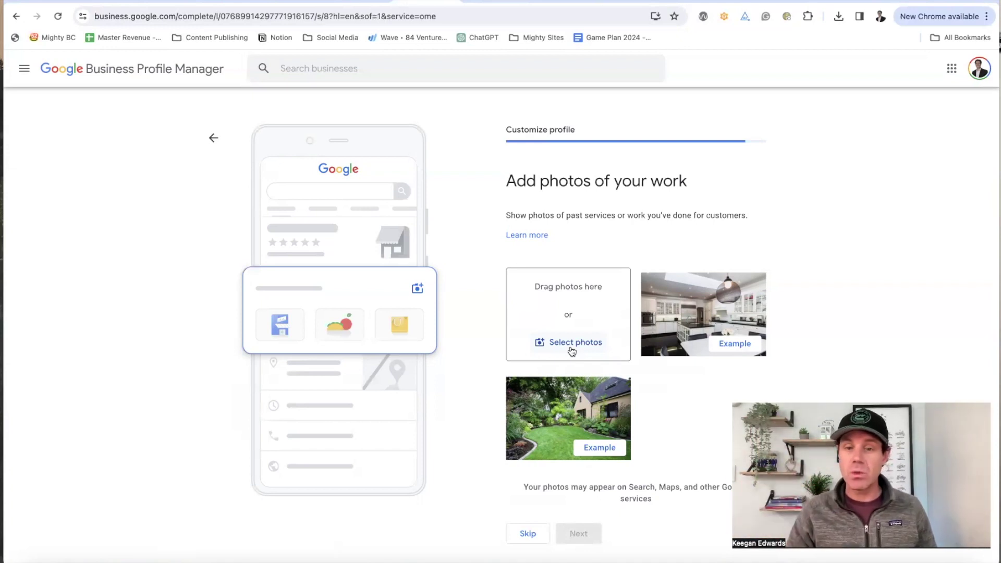
left_click(532, 533)
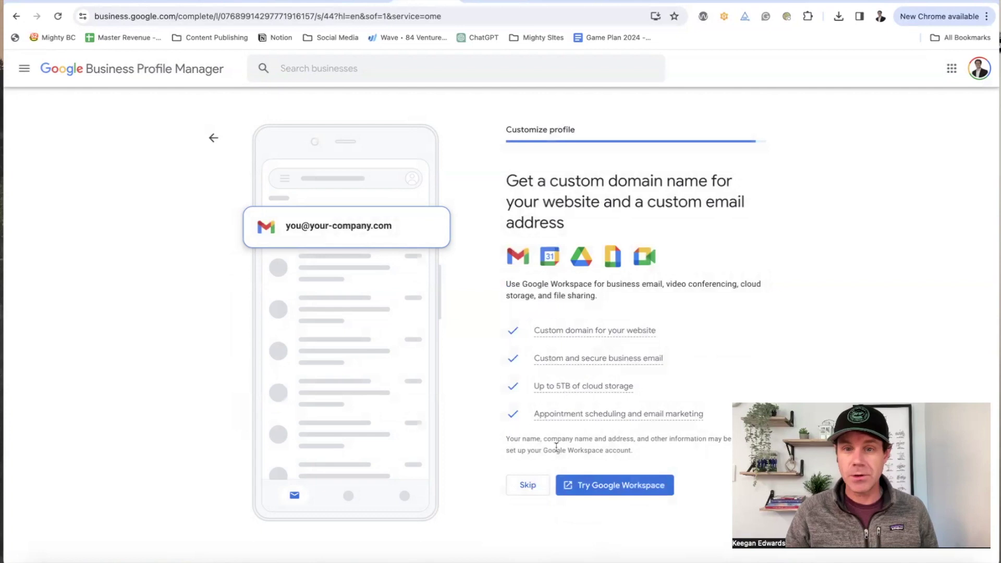
left_click(528, 486)
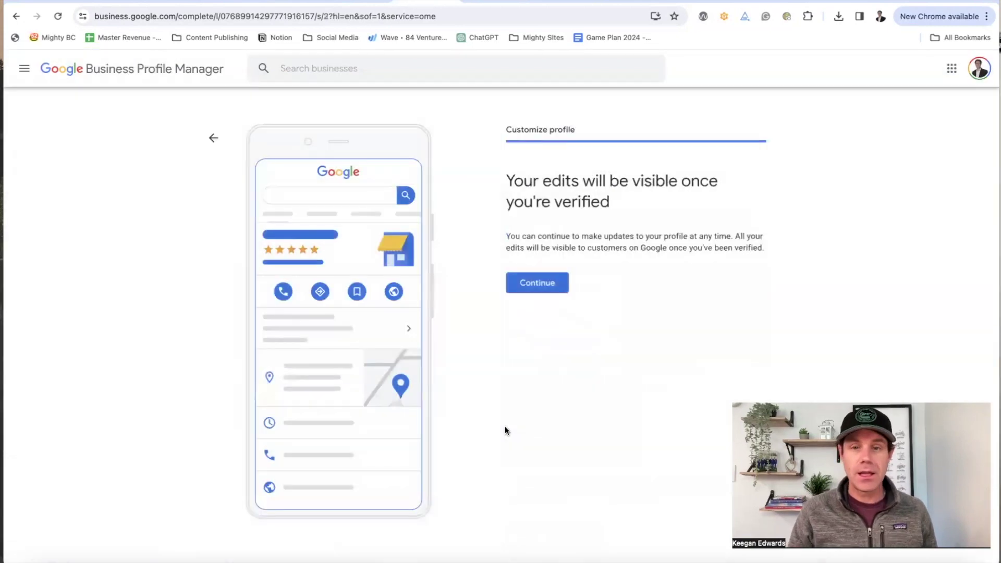
Step: Finish the profile setup and scroll through the resulting search page
left_click(542, 283)
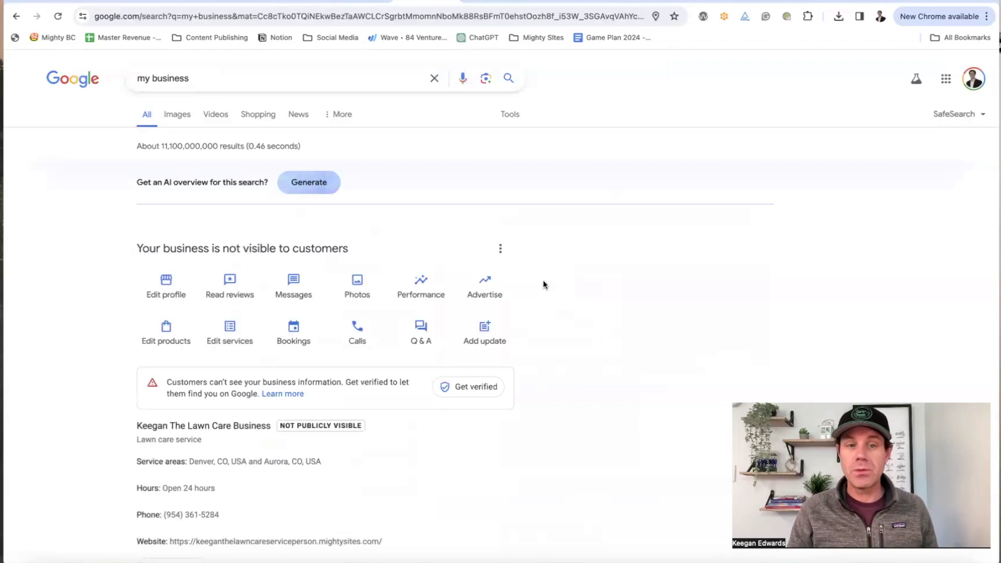
scroll(543, 282, "down", 2)
scroll(320, 291, "down", 2)
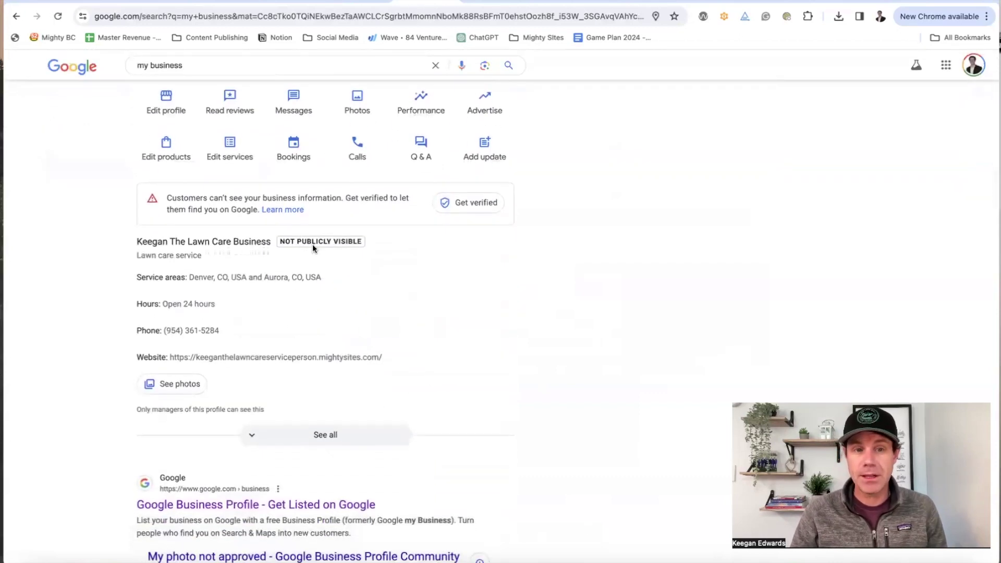
scroll(302, 346, "up", 4)
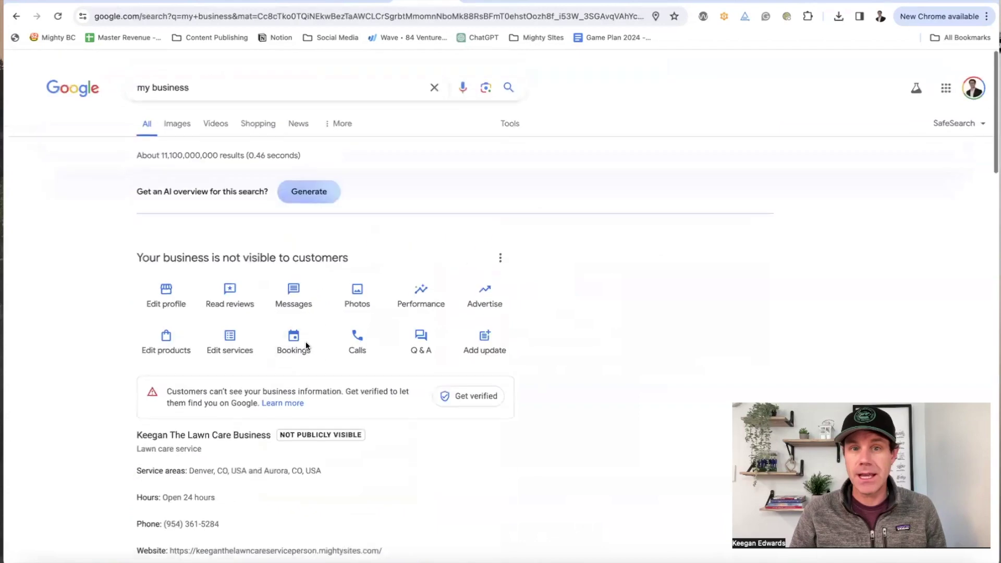
scroll(373, 335, "down", 5)
scroll(375, 339, "up", 5)
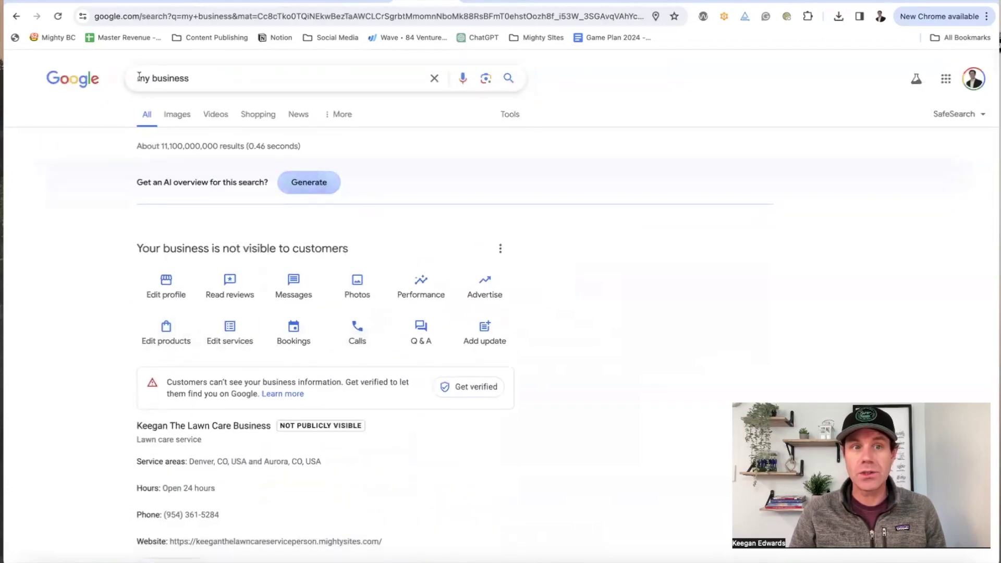
Step: Search for 'google my business' and scroll to Your businesses on Google
triple_click(219, 90)
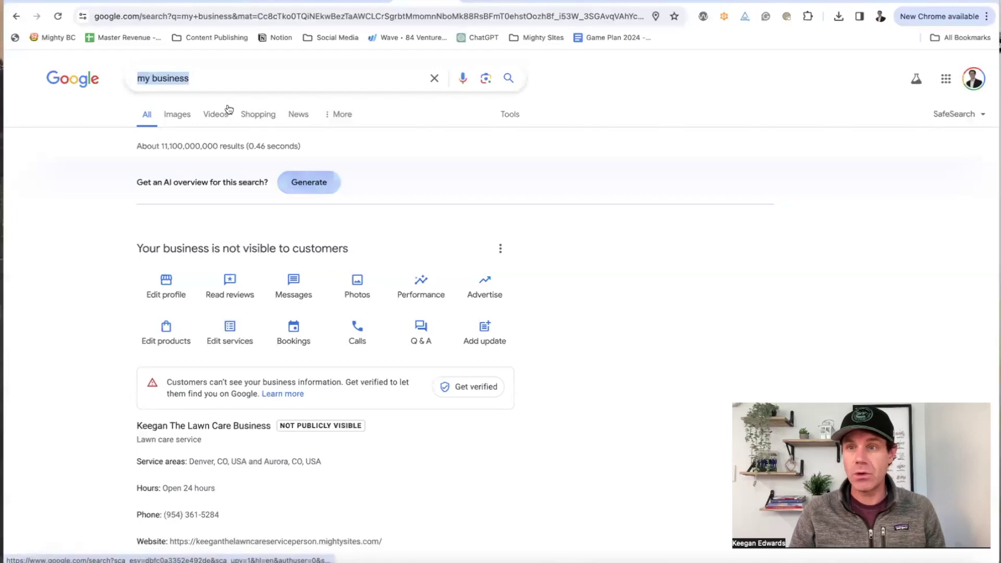
left_click(302, 77)
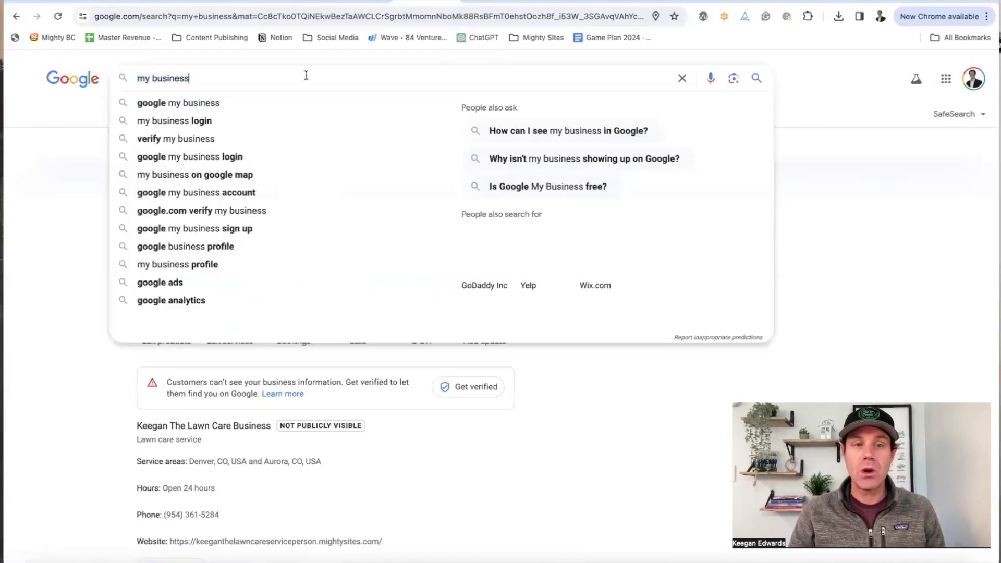
left_click(223, 102)
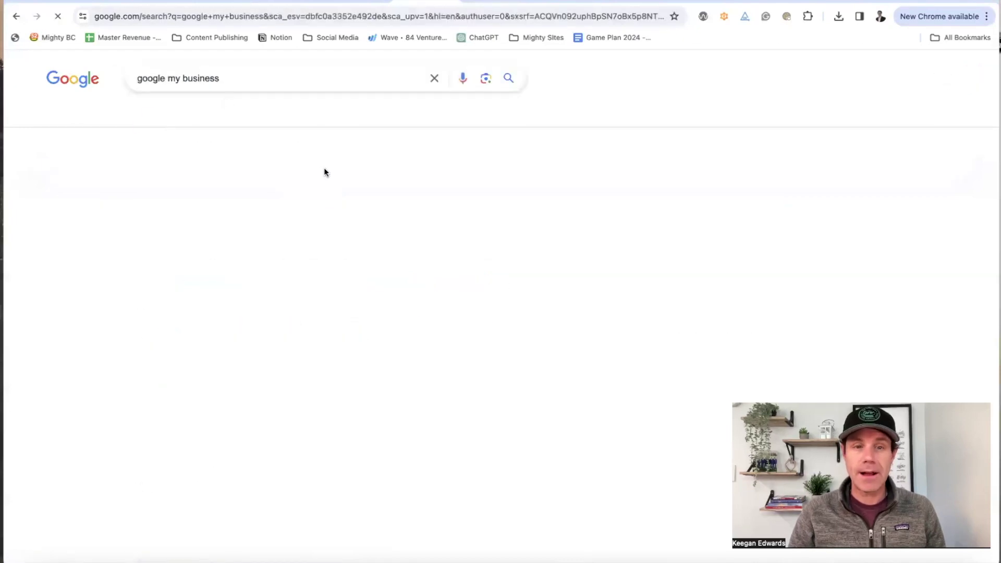
scroll(377, 261, "down", 7)
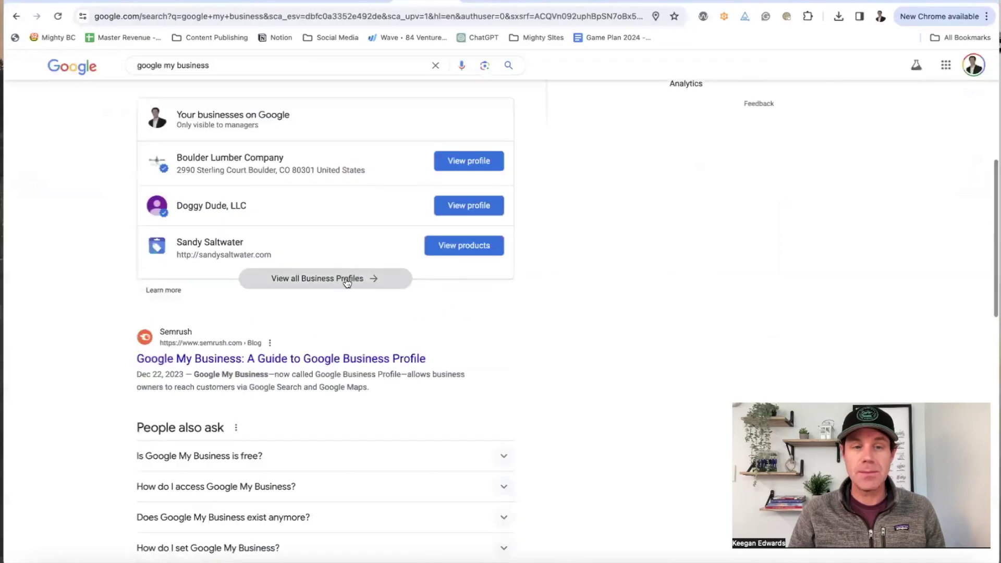
Step: Open the Entertainment Rental profile from the list of managed Business Profiles
left_click(343, 278)
left_click(451, 272)
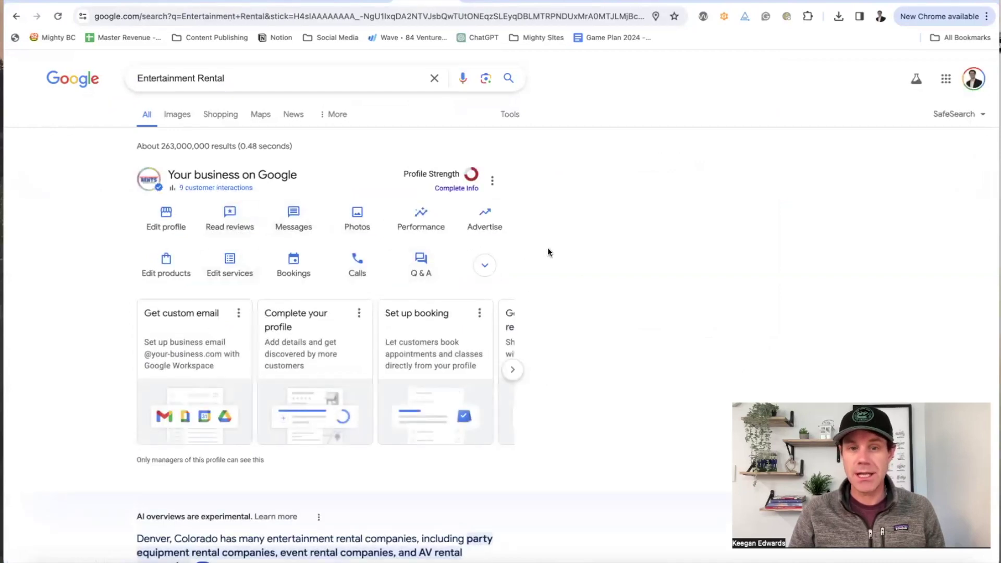
scroll(547, 249, "down", 10)
scroll(819, 131, "down", 7)
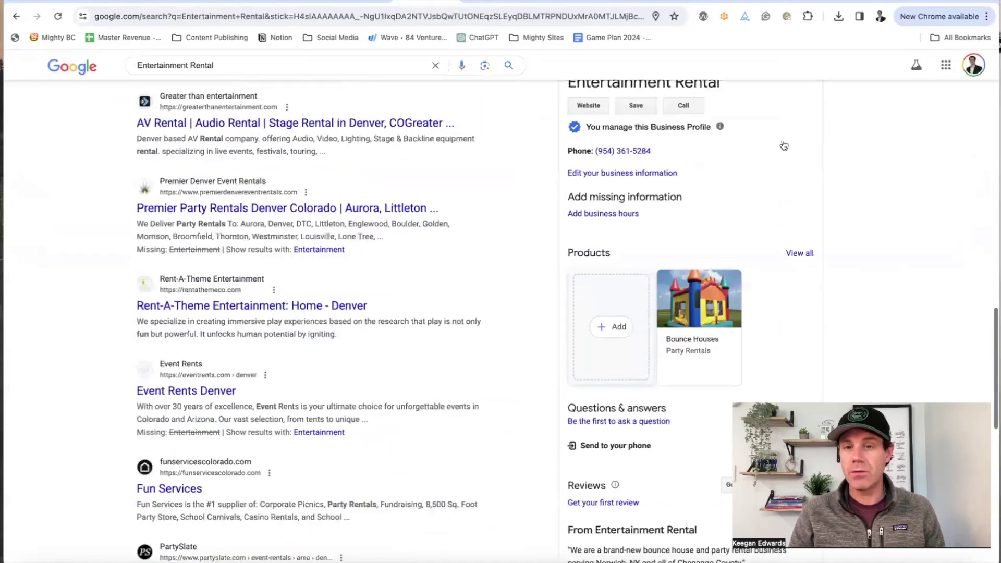
scroll(783, 140, "up", 4)
scroll(783, 140, "down", 13)
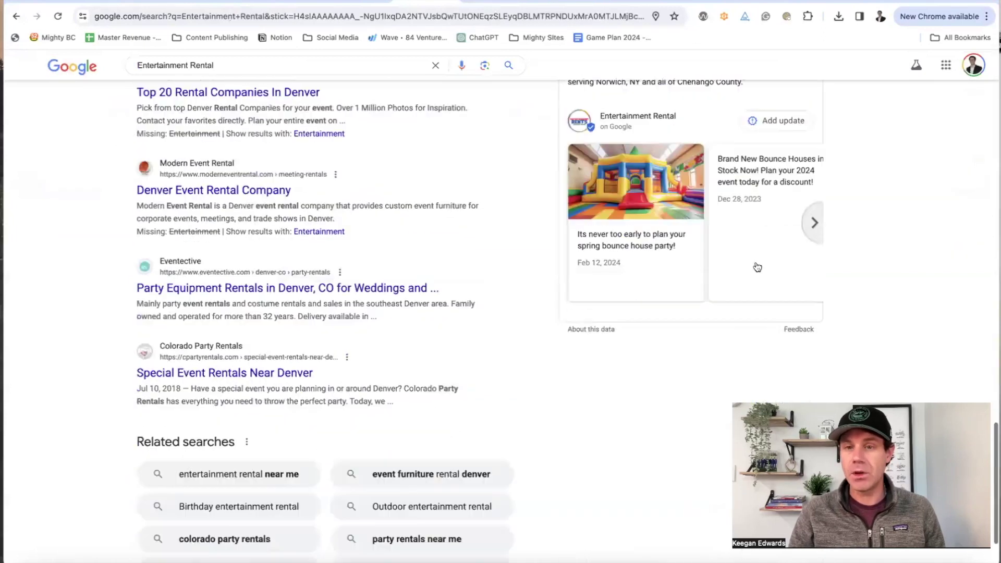
Step: Browse its business updates and open Complete Info under Profile Strength
left_click(814, 223)
scroll(816, 230, "up", 6)
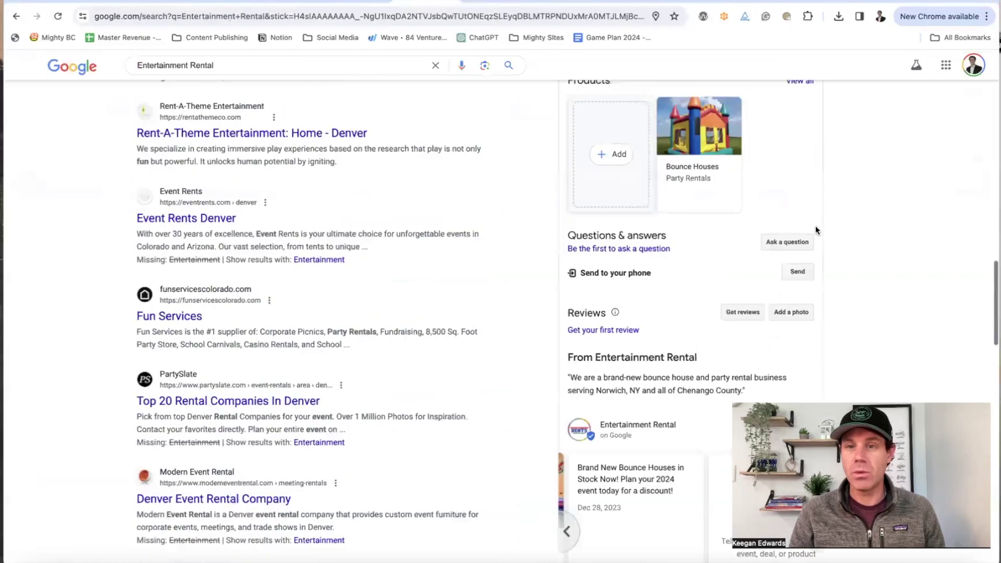
scroll(815, 225, "up", 8)
scroll(815, 225, "down", 3)
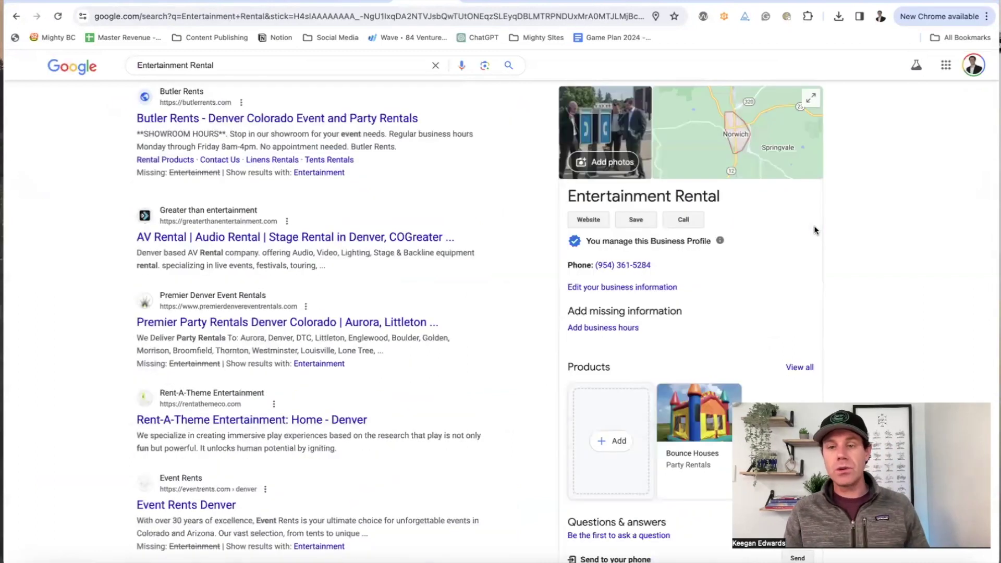
scroll(814, 227, "up", 12)
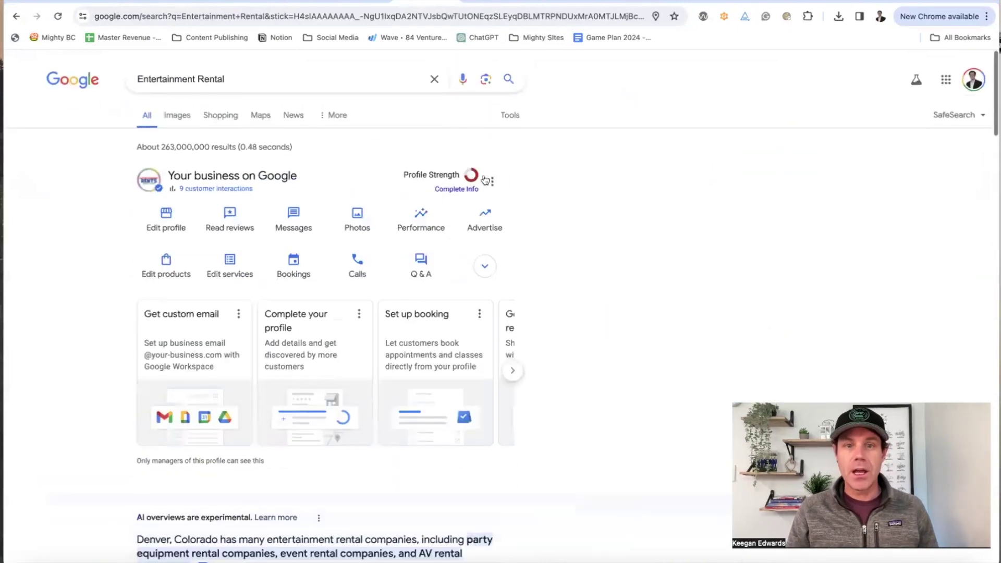
left_click(472, 189)
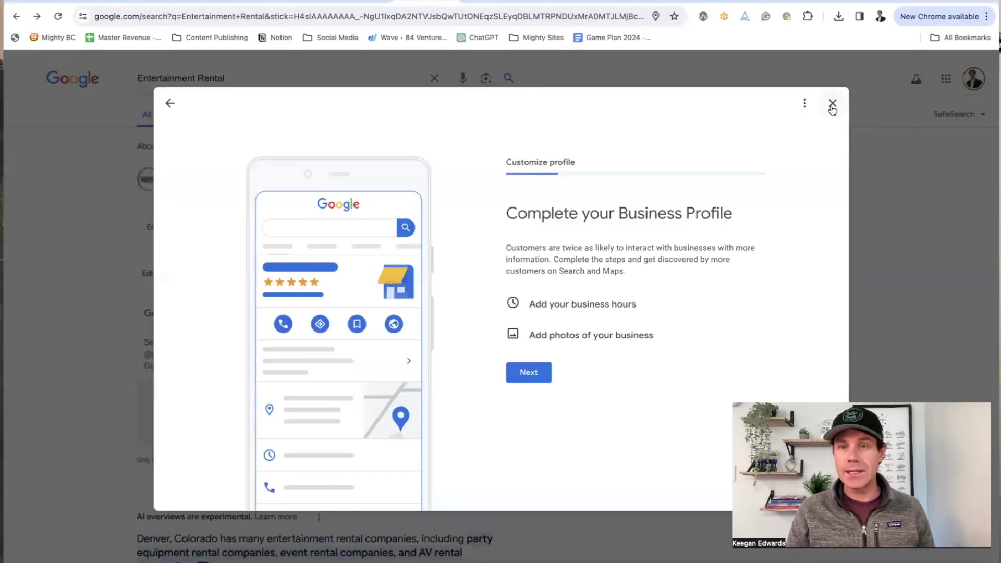
Step: Dismiss the profile completion dialog, leaving profile completion for later
left_click(832, 103)
left_click(528, 337)
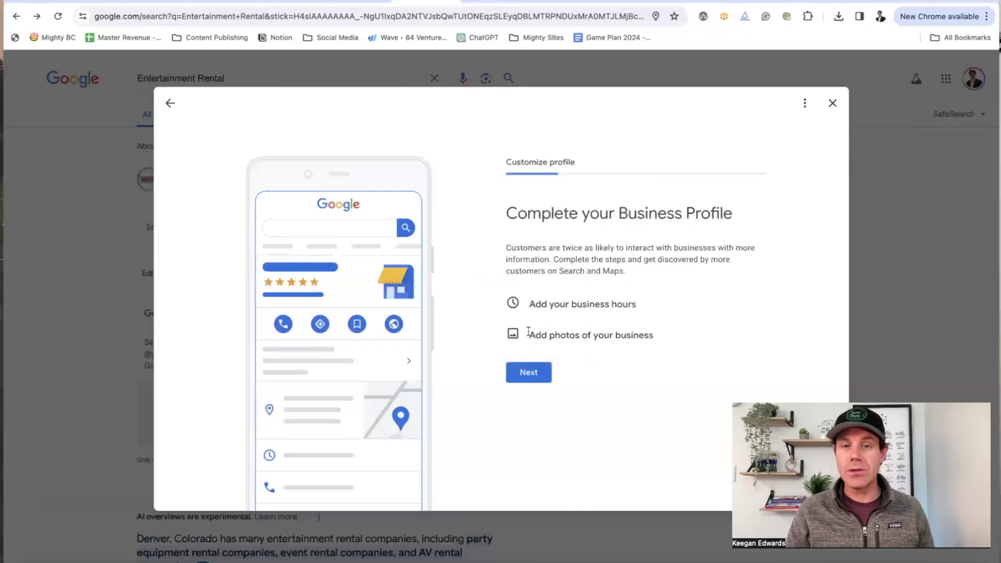
left_click(832, 107)
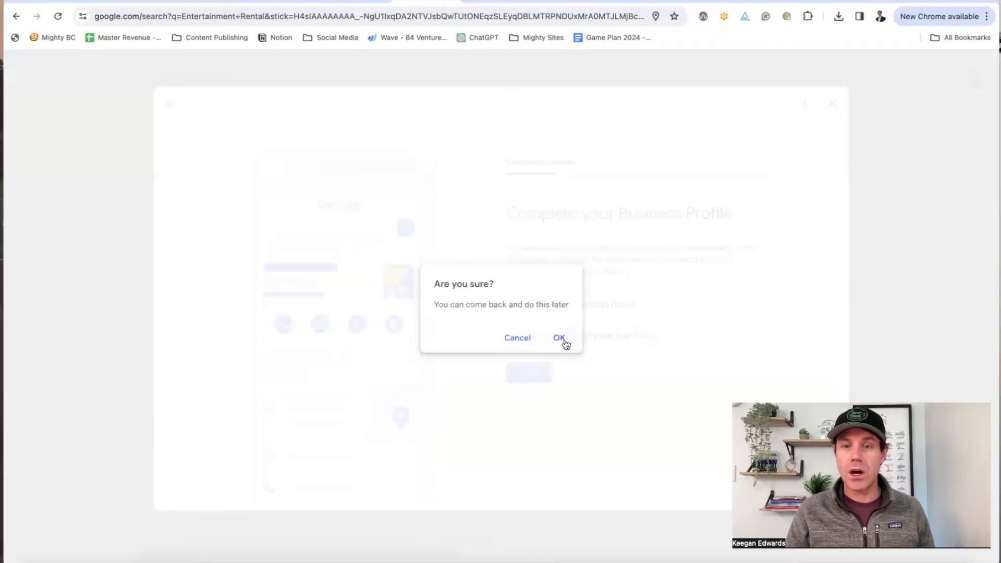
left_click(560, 338)
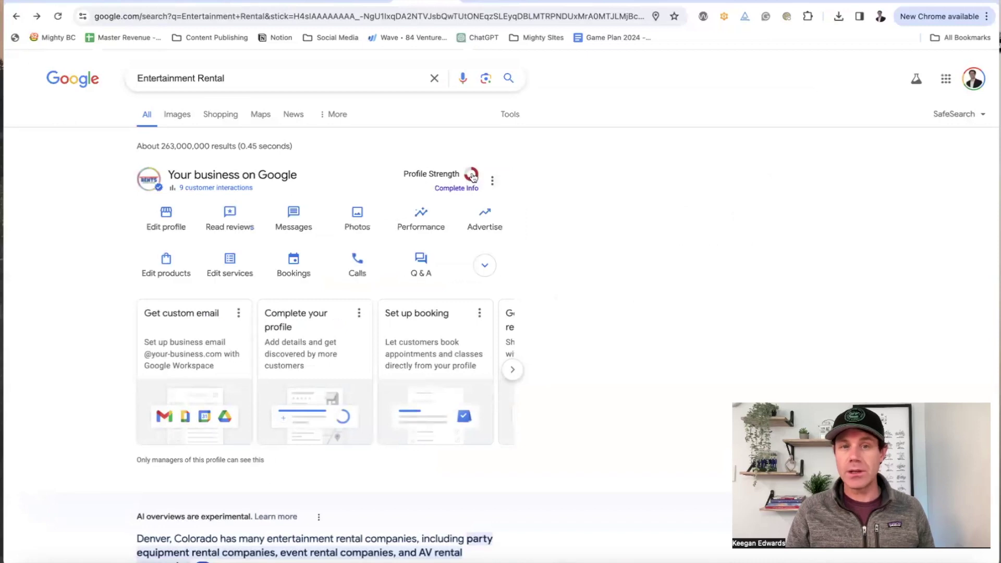
Step: Browse the 'From Entertainment Rental' posts carousel, ending back on the spring bounce-house party post
scroll(480, 207, "down", 10)
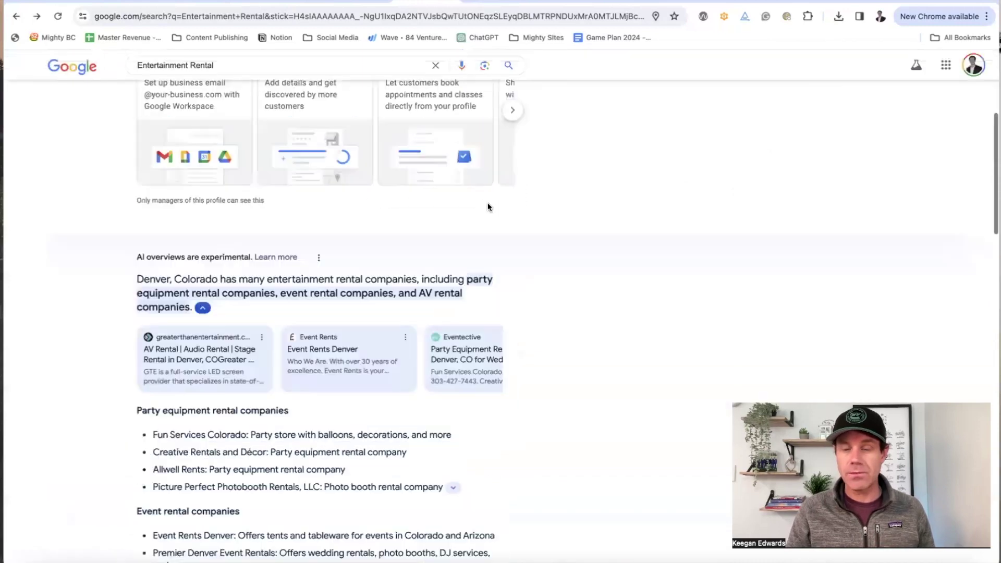
scroll(504, 203, "down", 5)
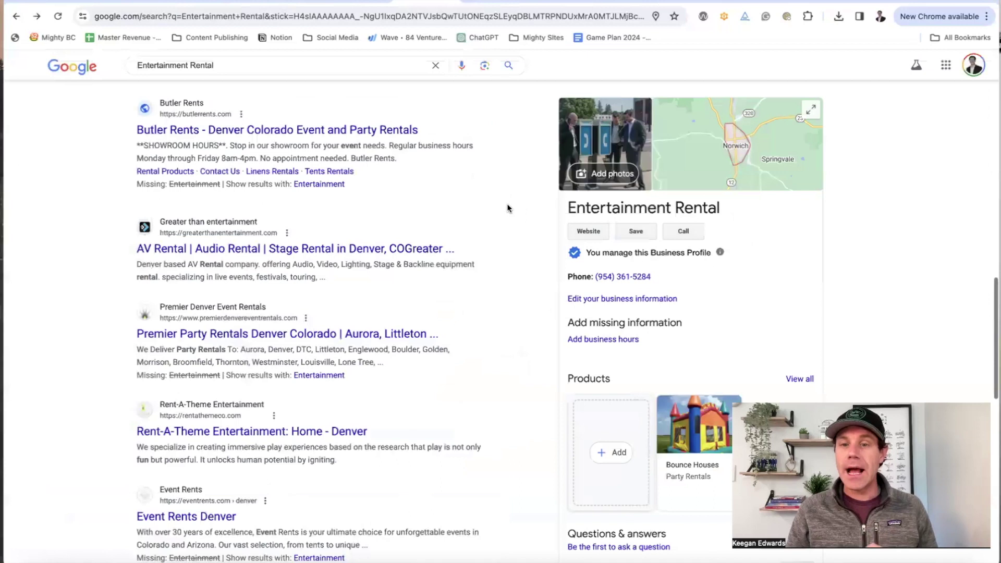
scroll(506, 204, "down", 5)
scroll(509, 208, "down", 5)
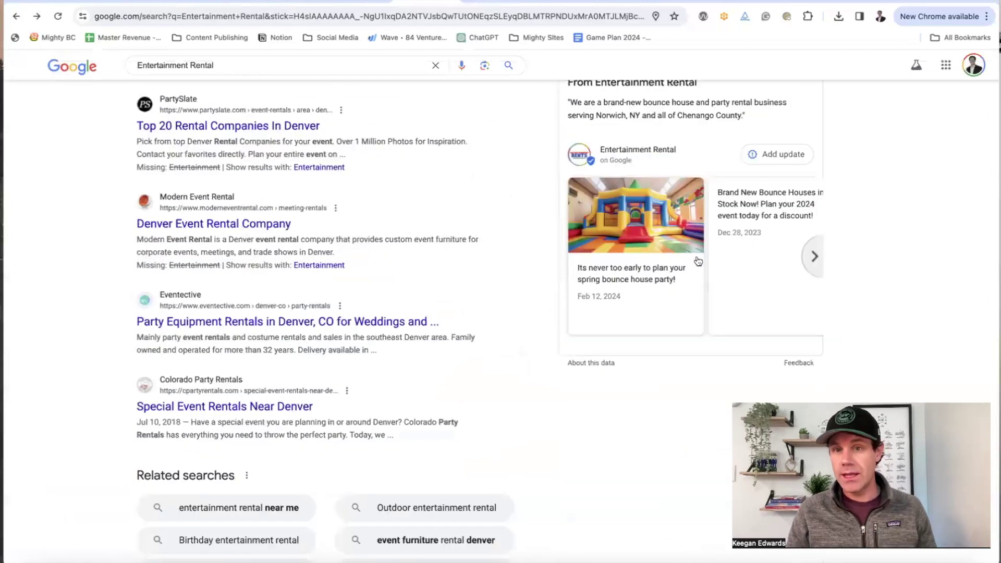
left_click(814, 256)
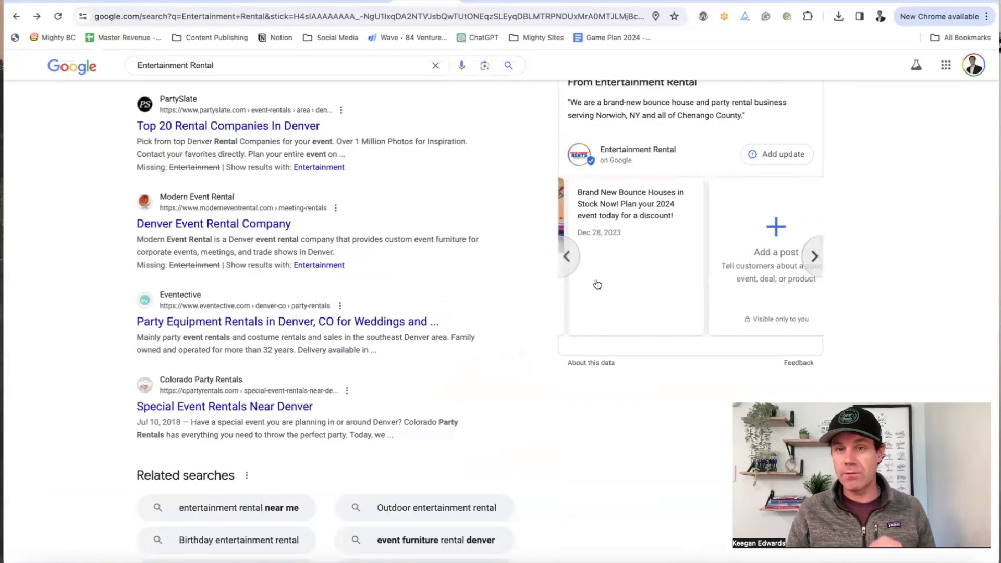
left_click(567, 257)
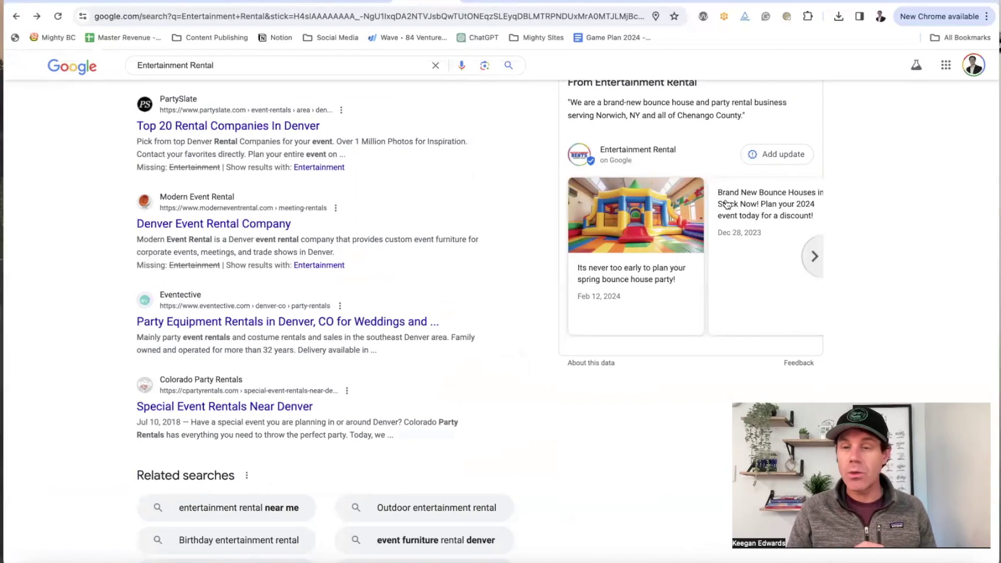
left_click(815, 258)
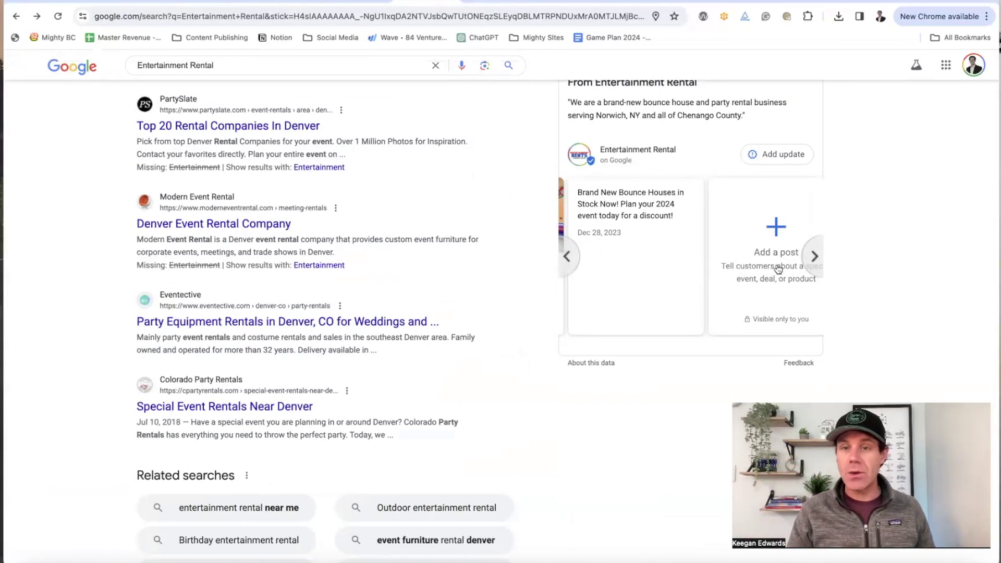
left_click(567, 253)
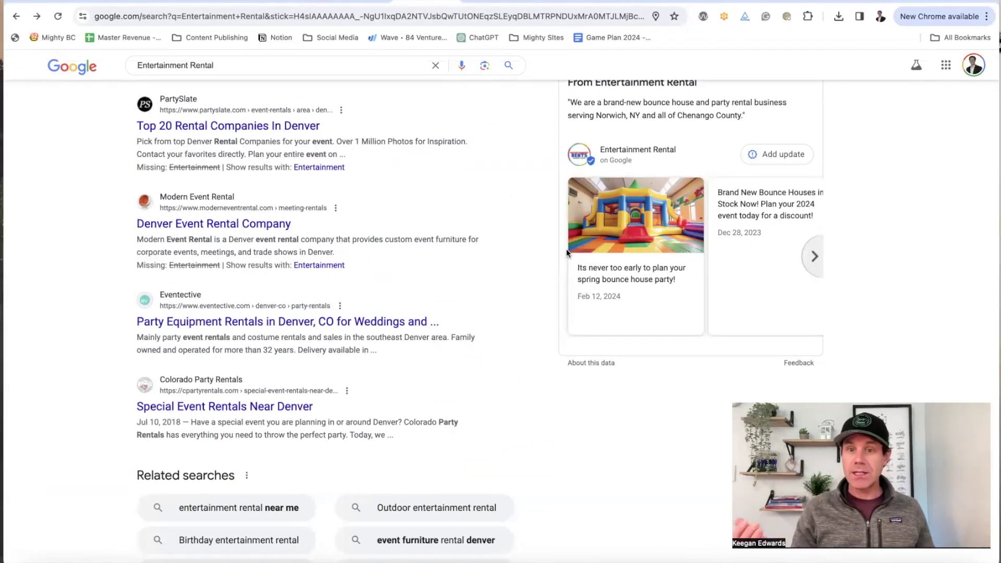
scroll(567, 248, "up", 10)
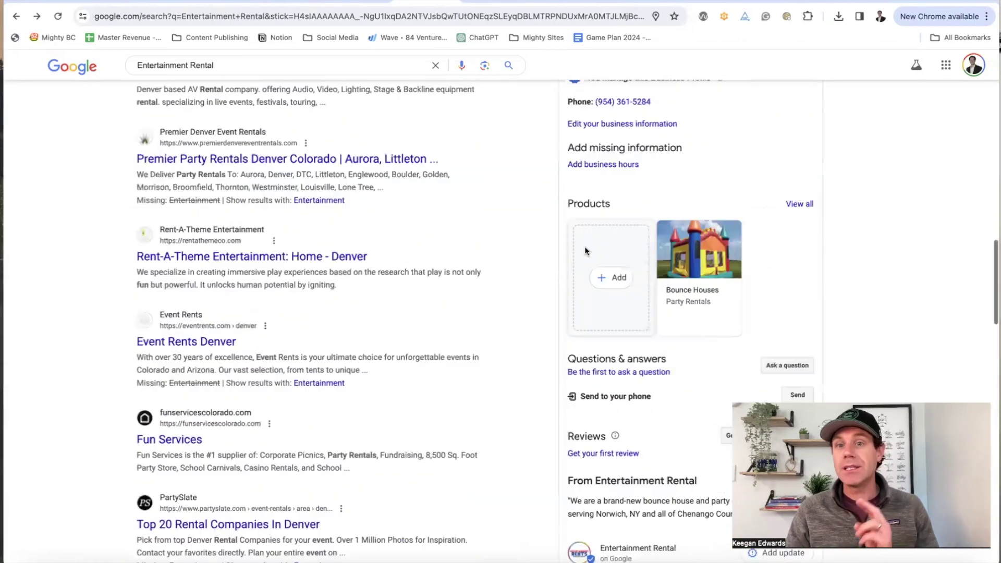
scroll(587, 252, "up", 1)
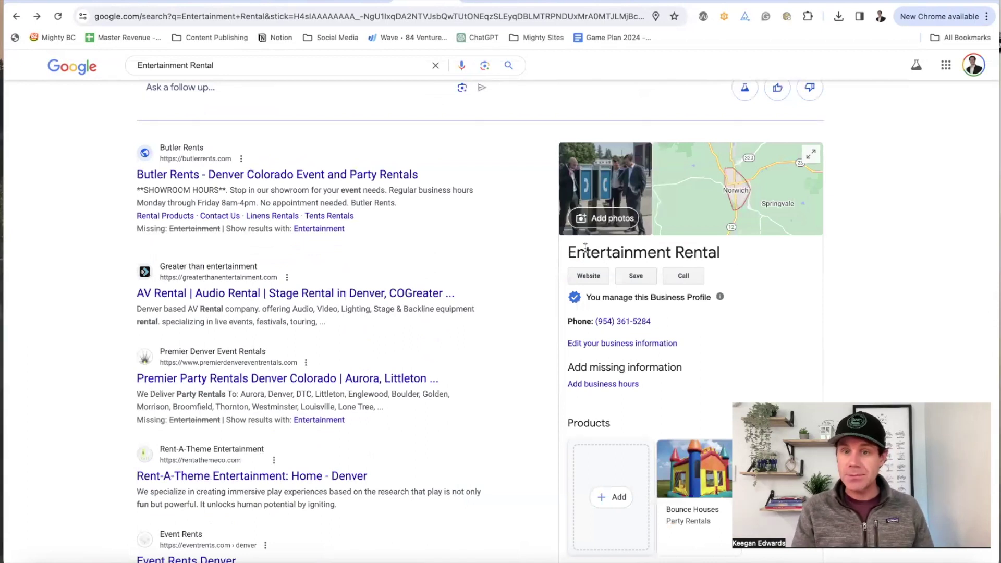
scroll(586, 246, "down", 8)
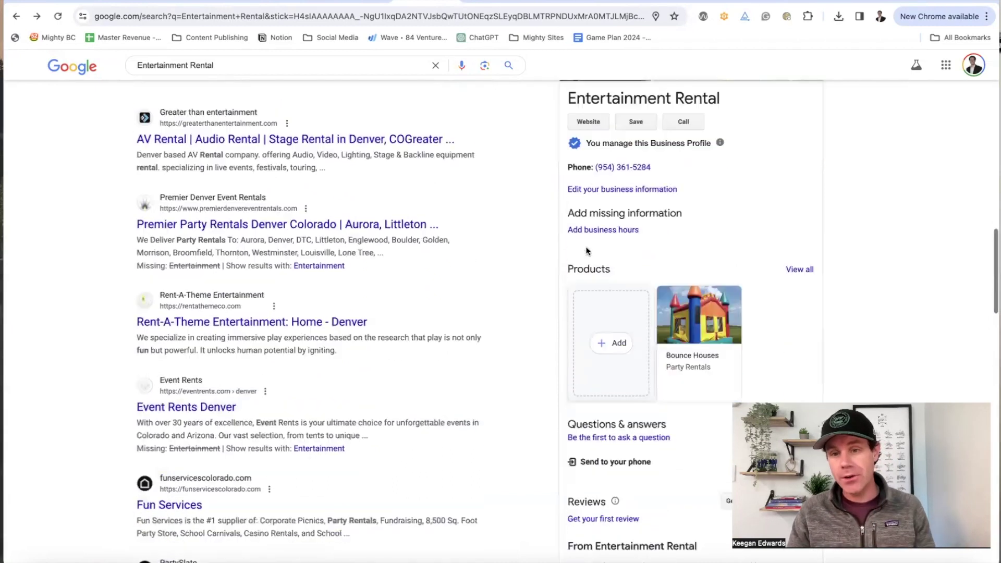
scroll(691, 266, "down", 2)
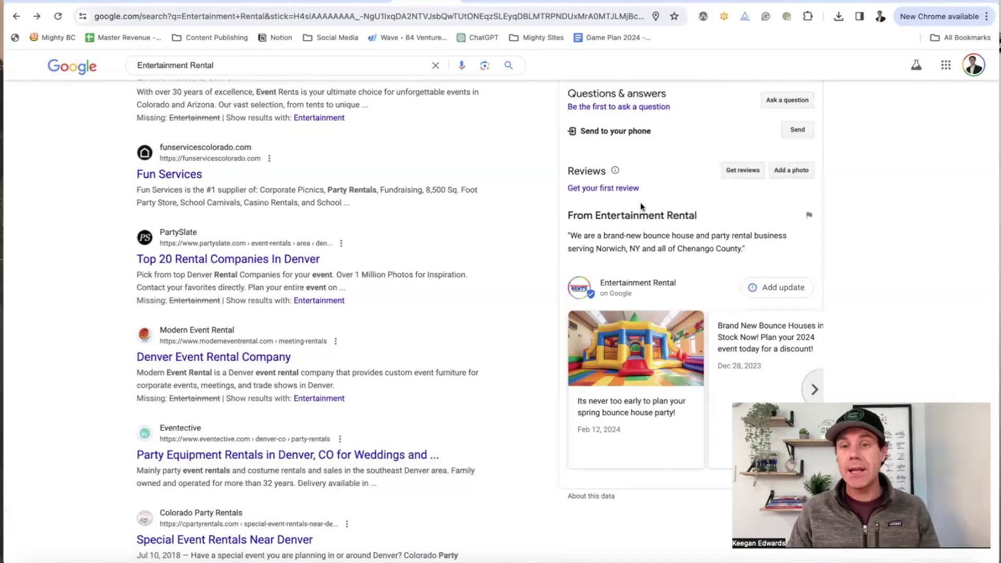
scroll(636, 206, "up", 10)
scroll(636, 238, "up", 3)
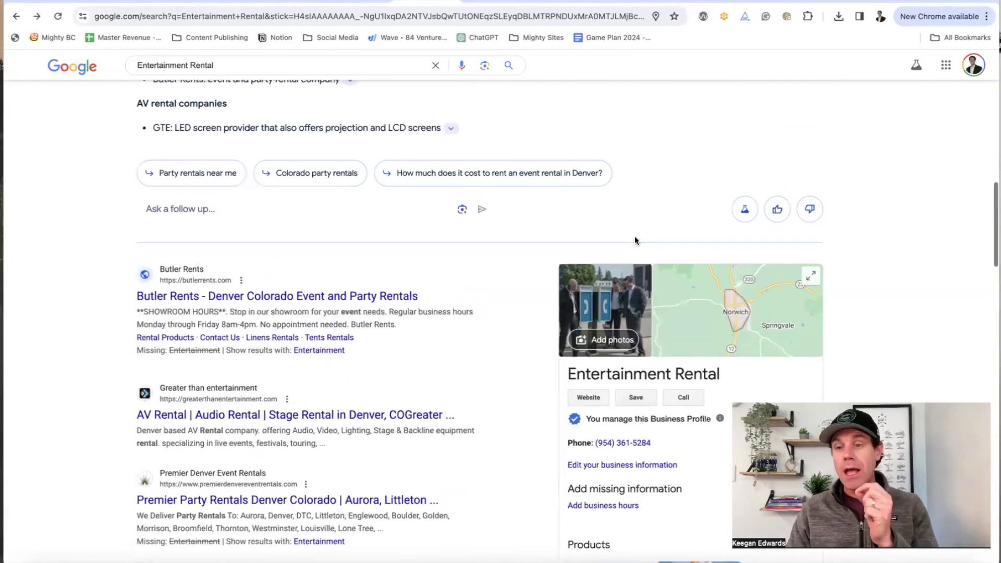
scroll(645, 244, "down", 5)
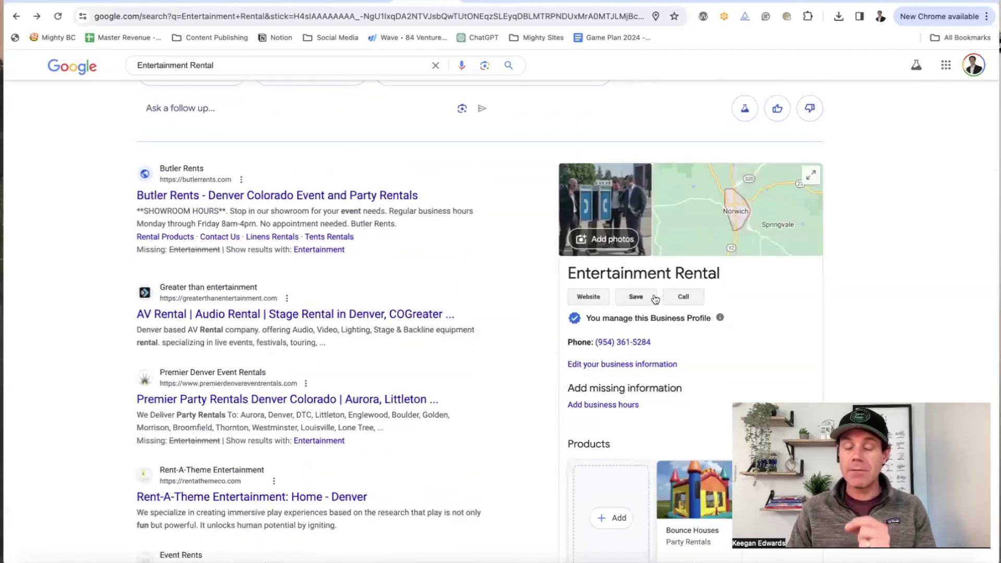
scroll(271, 313, "up", 8)
scroll(323, 131, "up", 9)
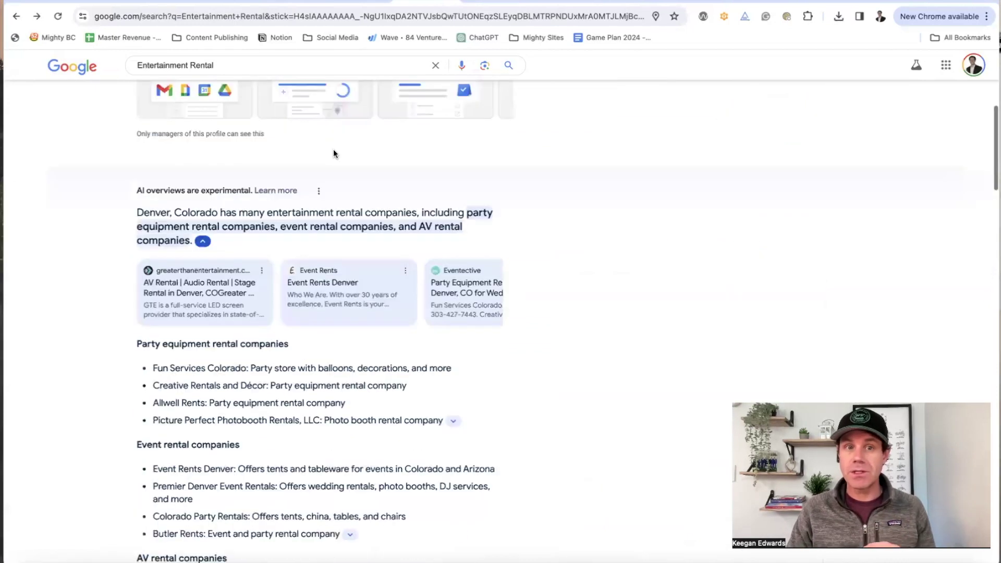
Step: Replace the Entertainment Rental query with a 'lawn care business near me' search
double_click(252, 76)
triple_click(251, 76)
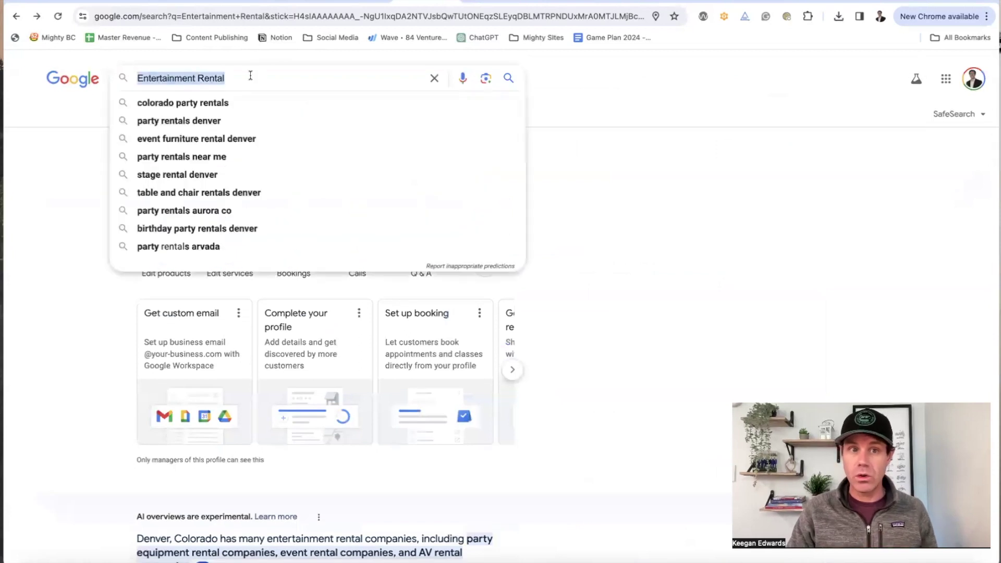
type("lawn care")
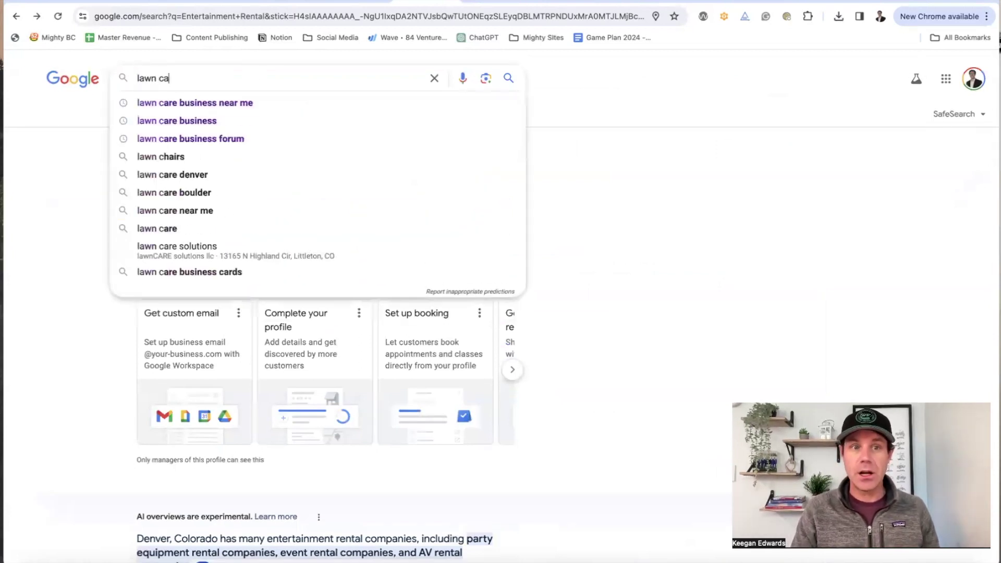
left_click(195, 103)
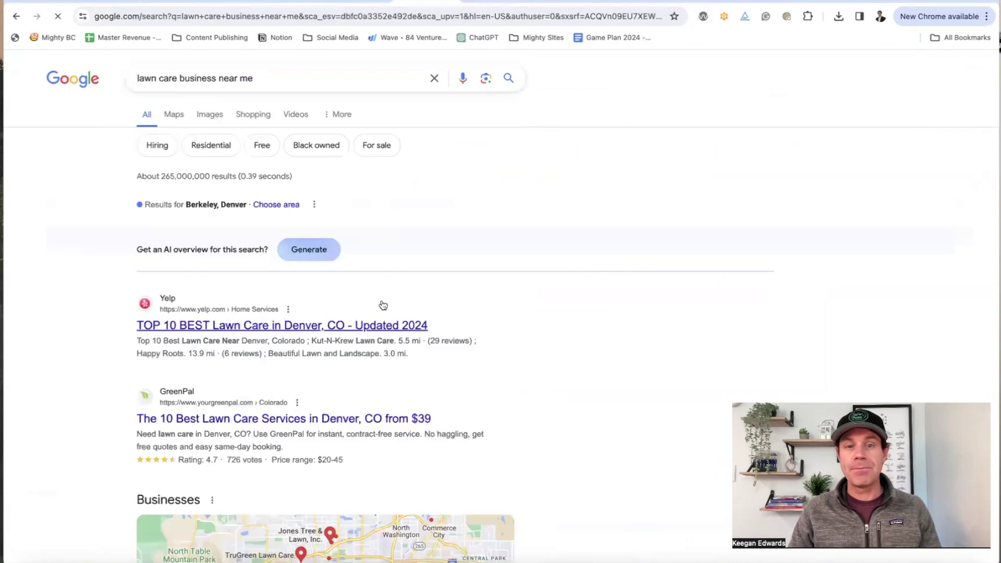
Step: Expand the Businesses map in the results to see more local lawn care pins
scroll(380, 304, "down", 8)
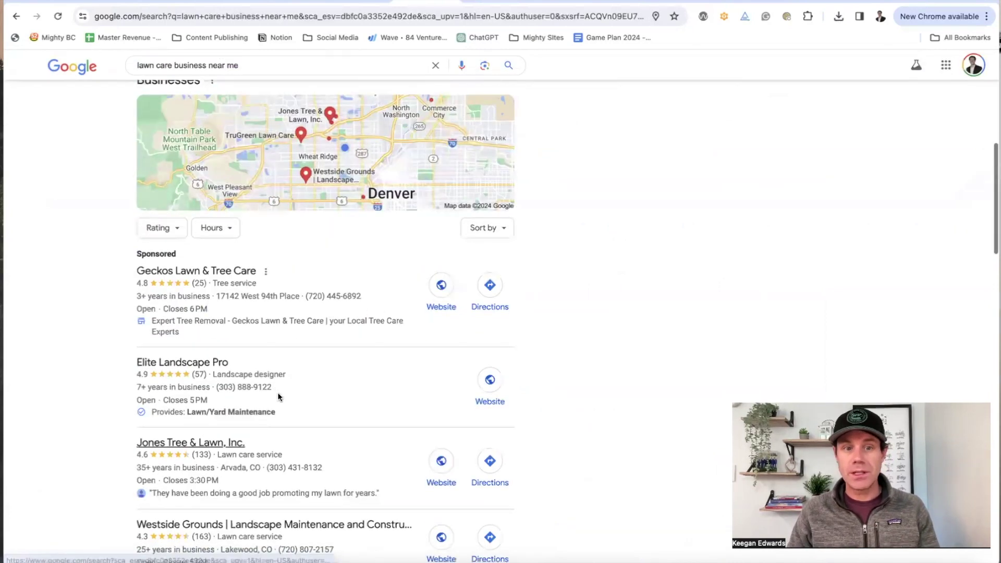
scroll(277, 394, "down", 4)
scroll(312, 234, "up", 10)
scroll(317, 312, "down", 10)
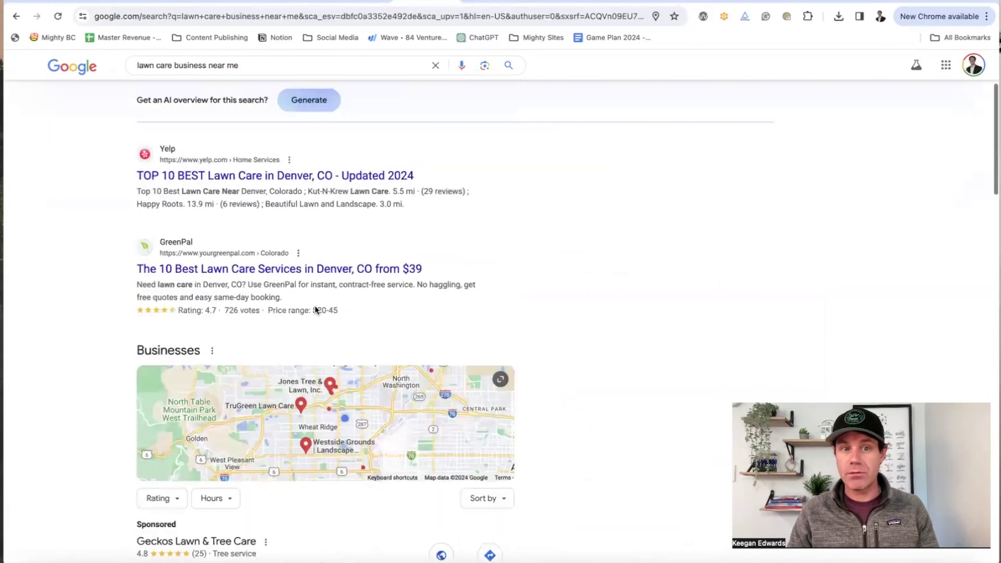
scroll(315, 400, "up", 12)
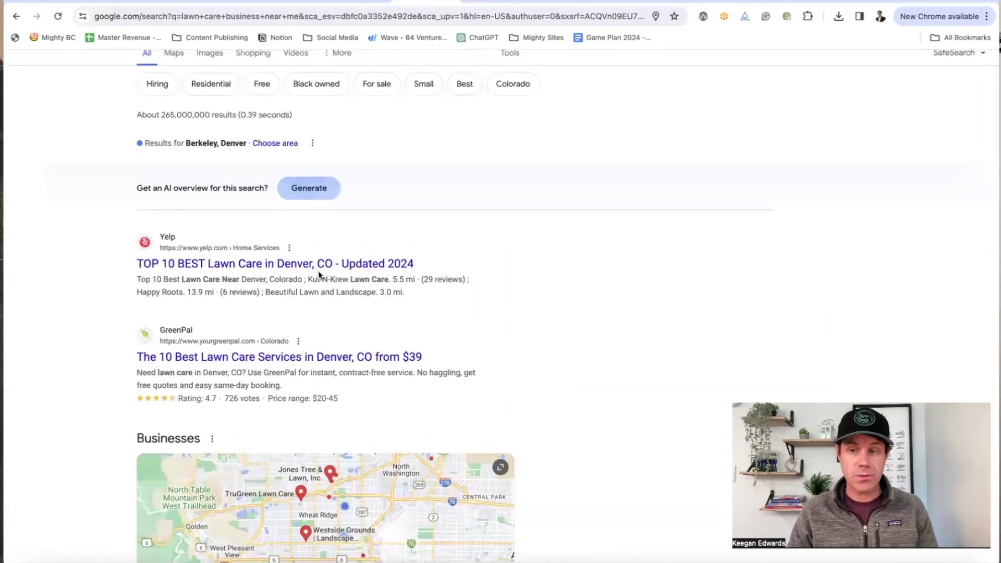
scroll(323, 276, "down", 5)
left_click(324, 276)
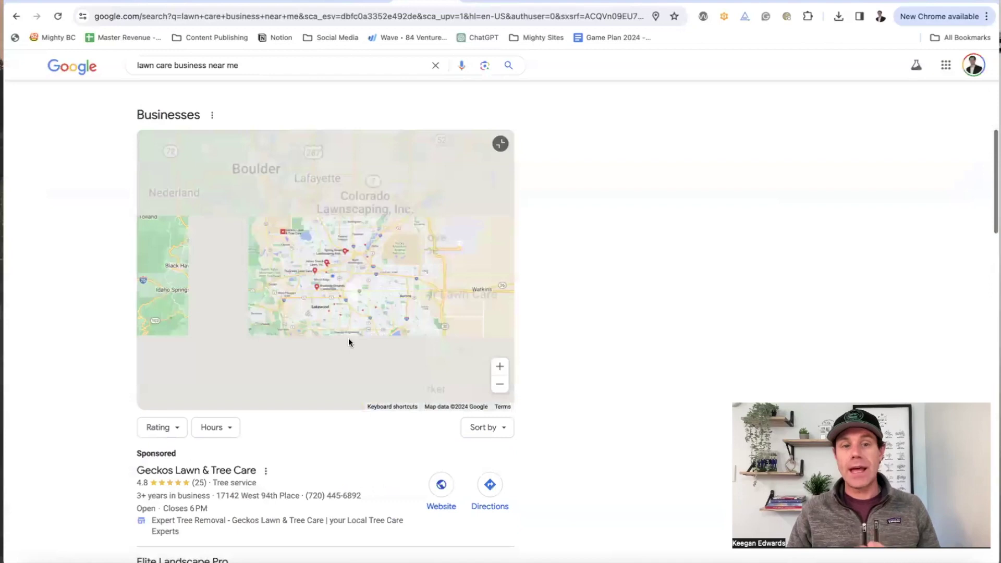
scroll(257, 259, "down", 5)
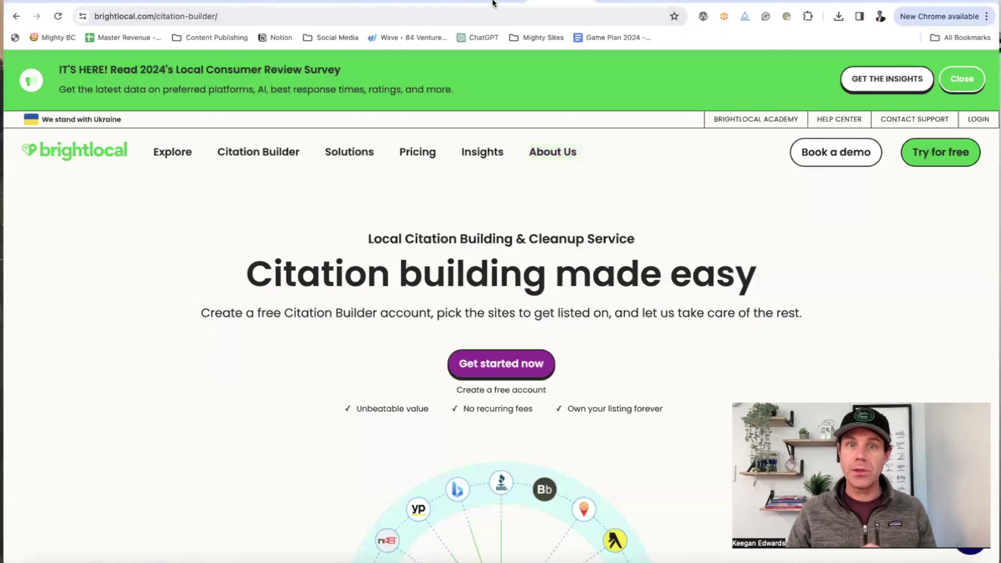
left_click(492, 1)
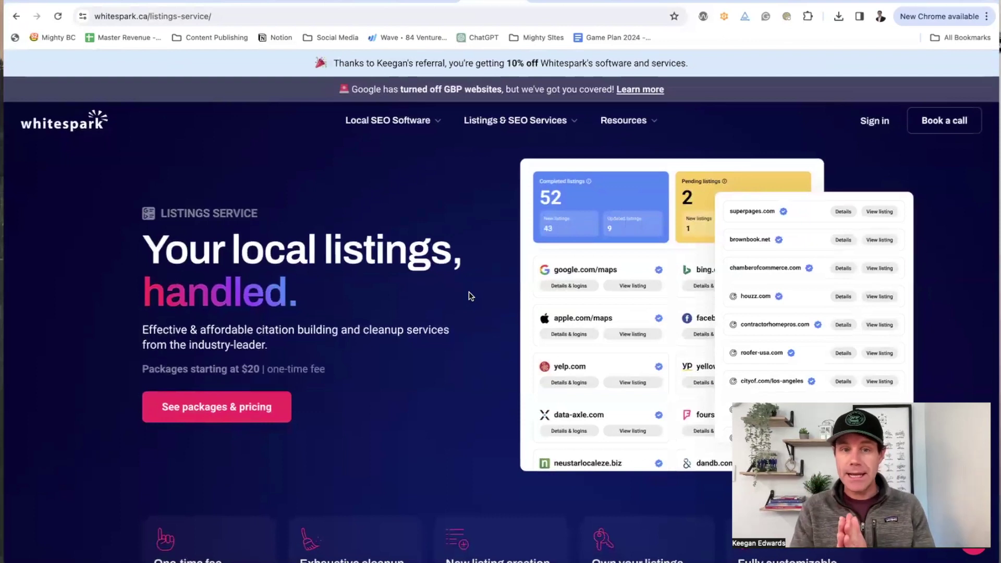
scroll(468, 292, "down", 9)
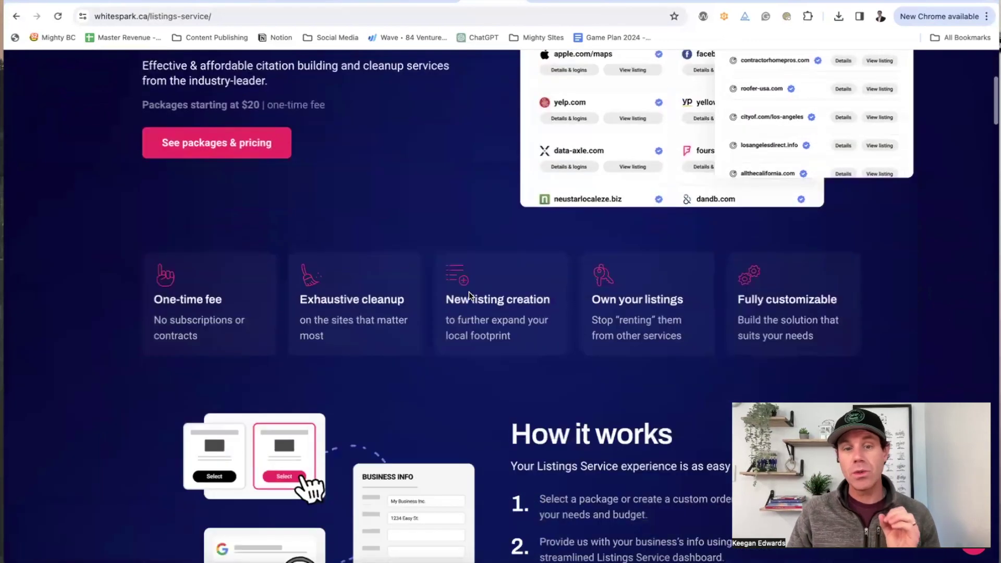
scroll(558, 151, "down", 10)
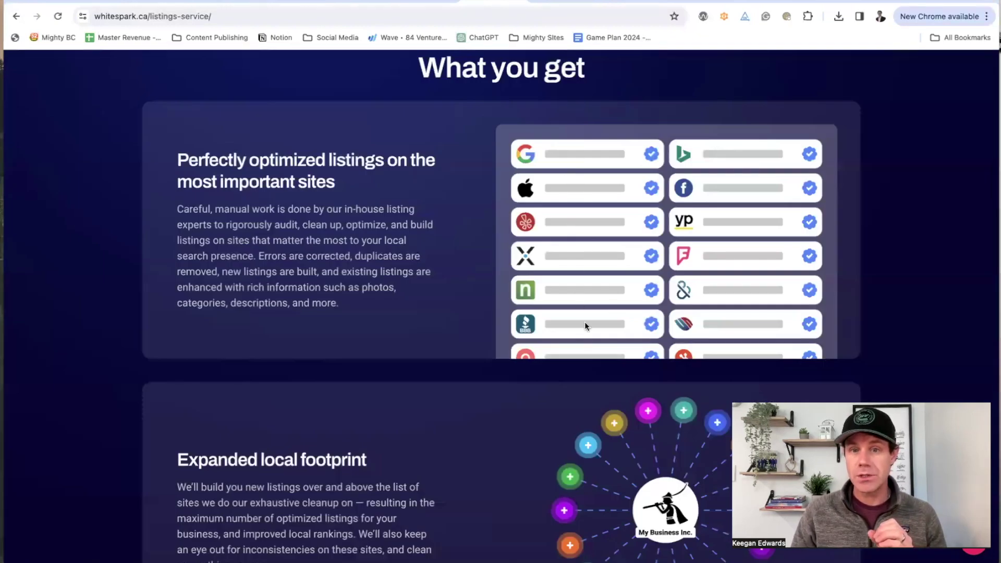
scroll(708, 328, "down", 2)
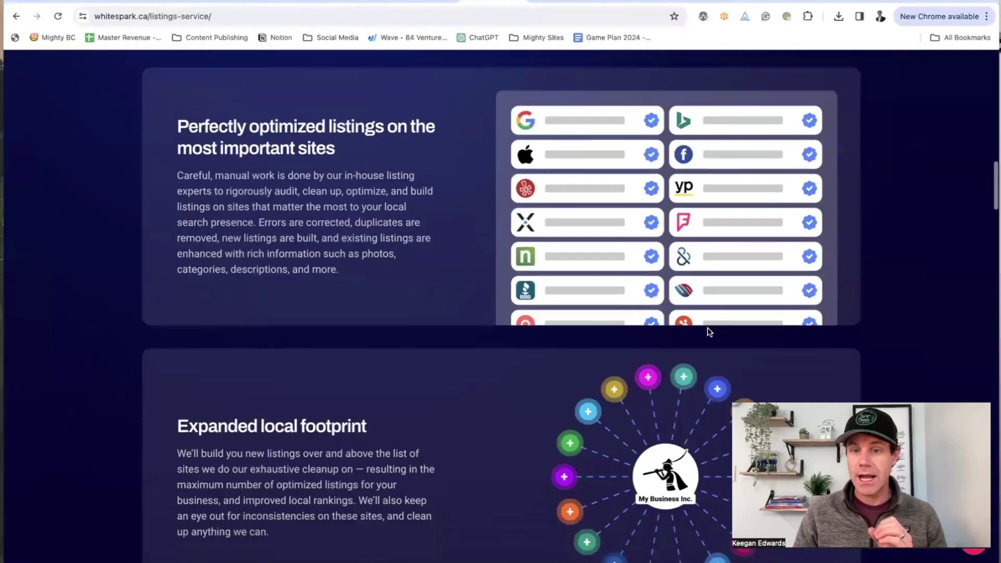
scroll(708, 328, "up", 3)
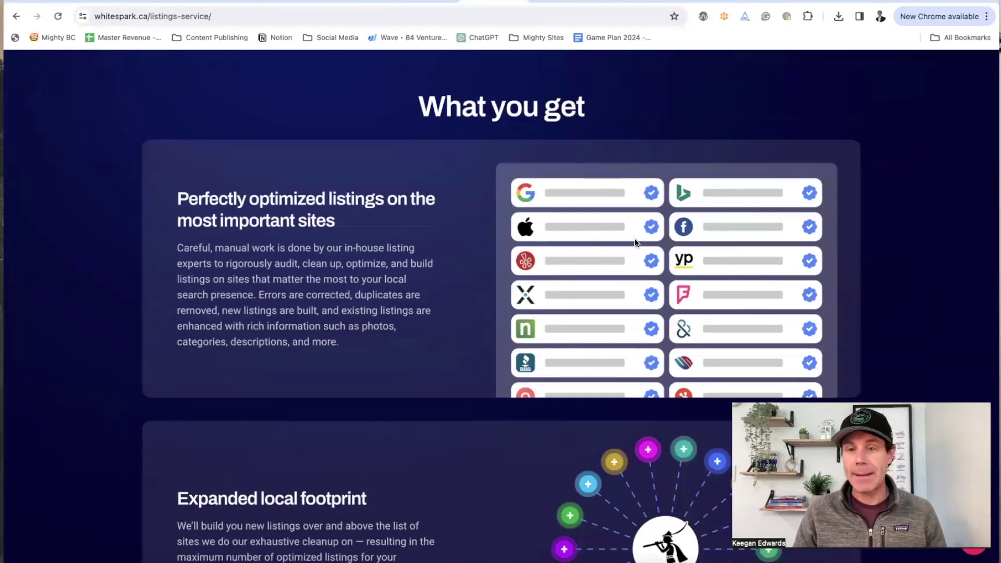
scroll(625, 245, "down", 5)
scroll(615, 256, "down", 5)
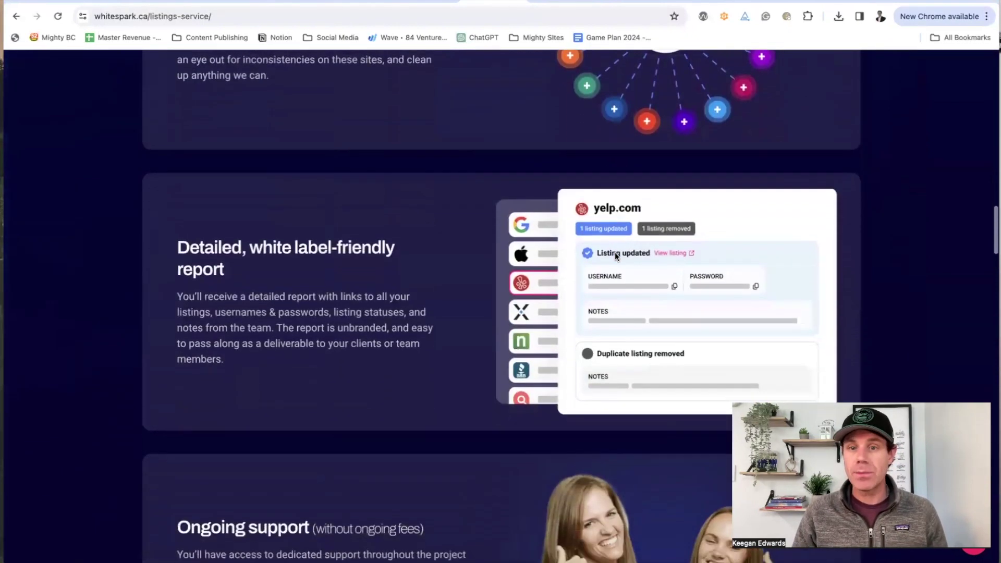
scroll(587, 352, "up", 10)
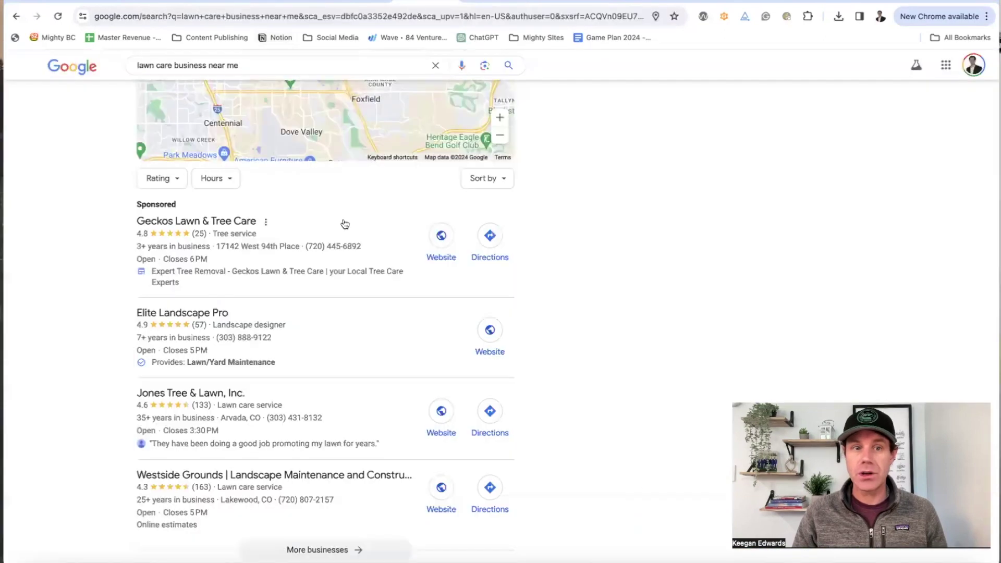
scroll(345, 224, "up", 10)
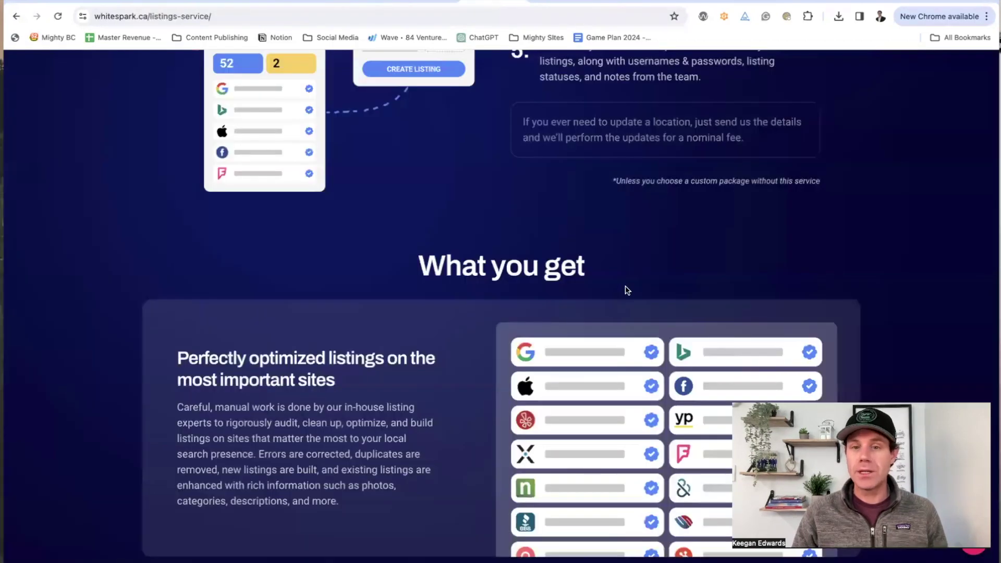
scroll(625, 289, "down", 3)
scroll(626, 287, "down", 3)
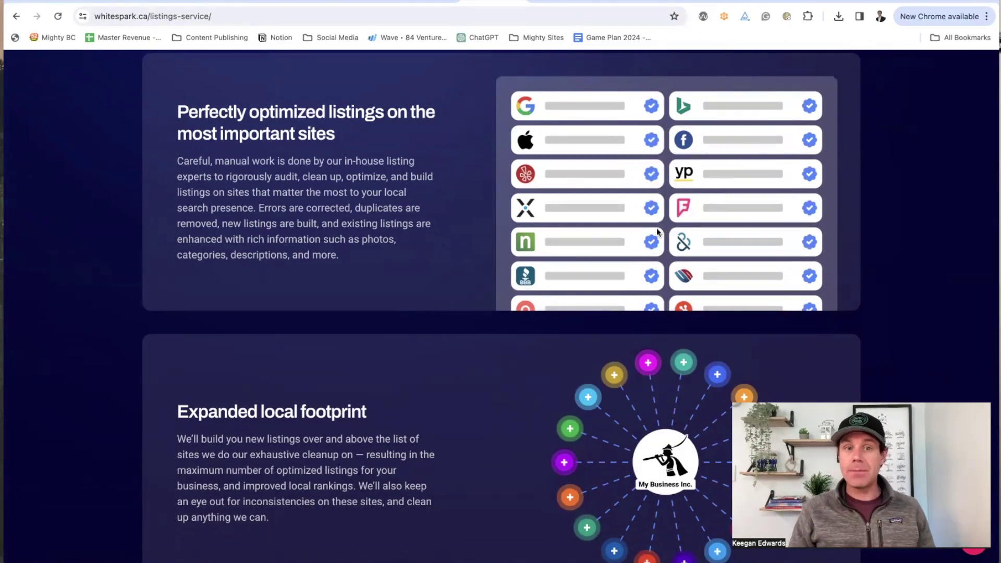
scroll(657, 231, "up", 15)
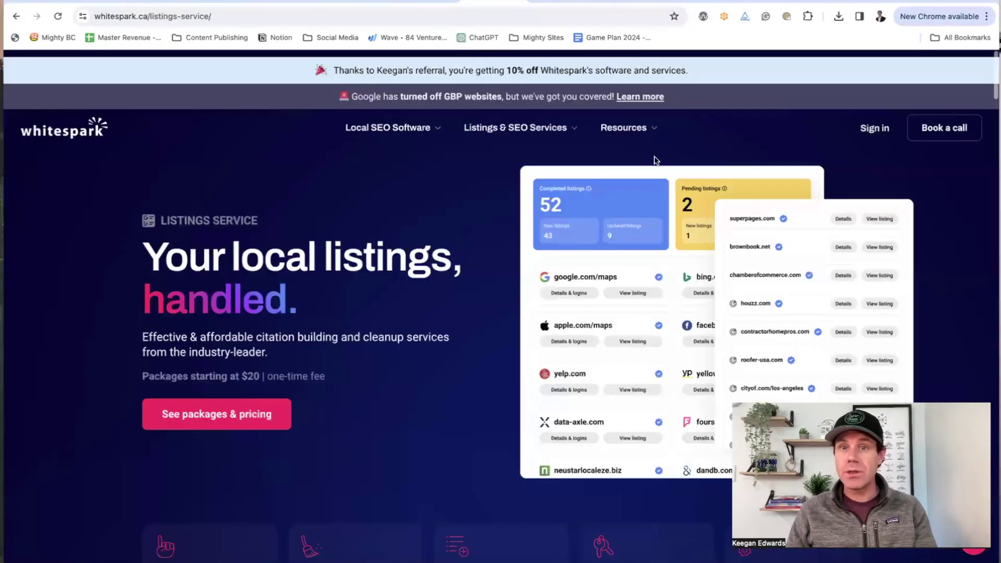
Step: Review the BrightLocal Citation Builder offer and its pricing
left_click(561, 2)
scroll(563, 282, "down", 3)
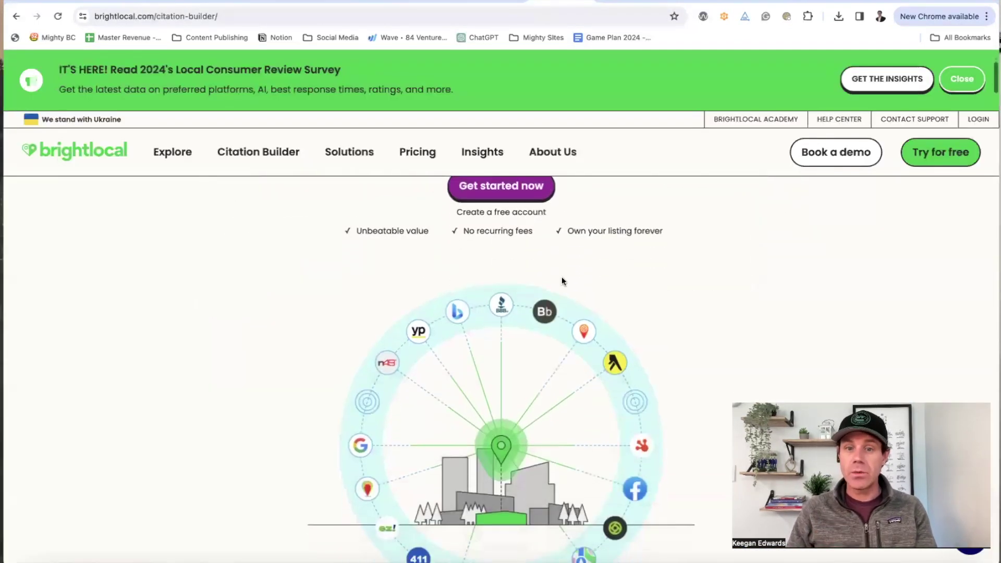
scroll(562, 281, "down", 15)
scroll(562, 280, "down", 15)
scroll(561, 280, "down", 20)
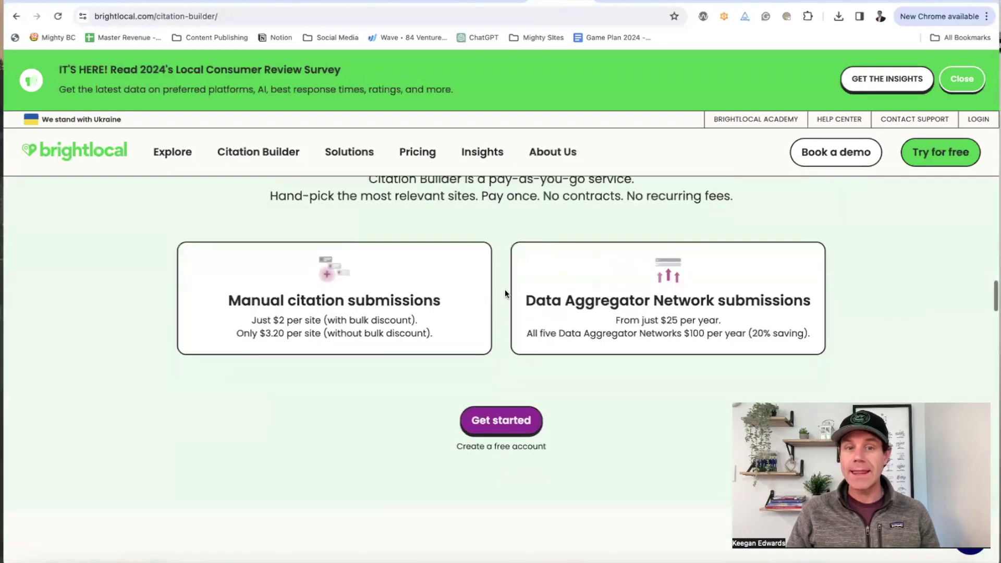
left_click_drag(264, 319, 342, 319)
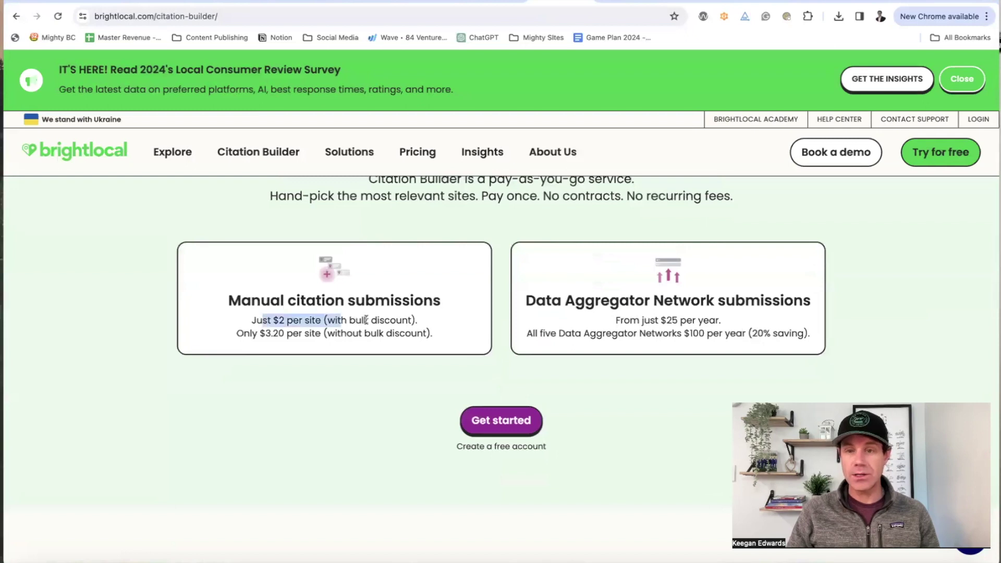
scroll(364, 319, "down", 7)
scroll(367, 324, "up", 15)
scroll(369, 317, "up", 5)
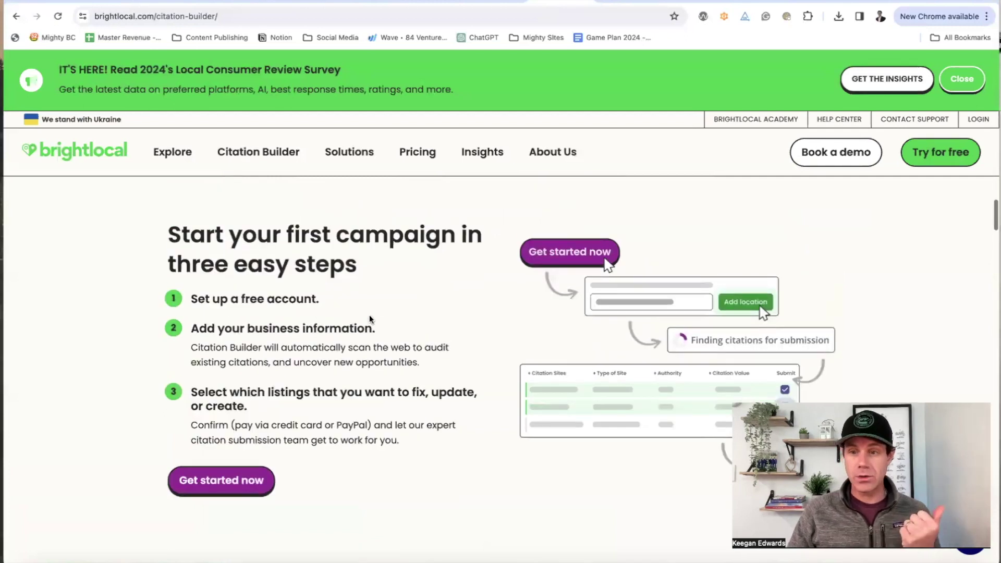
scroll(369, 314, "up", 15)
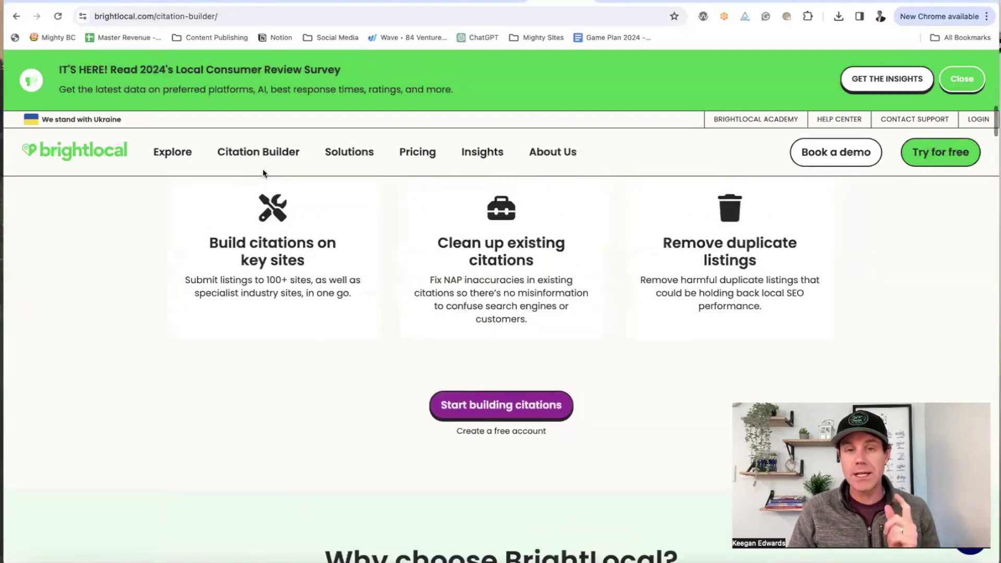
scroll(457, 275, "up", 1)
scroll(459, 271, "up", 5)
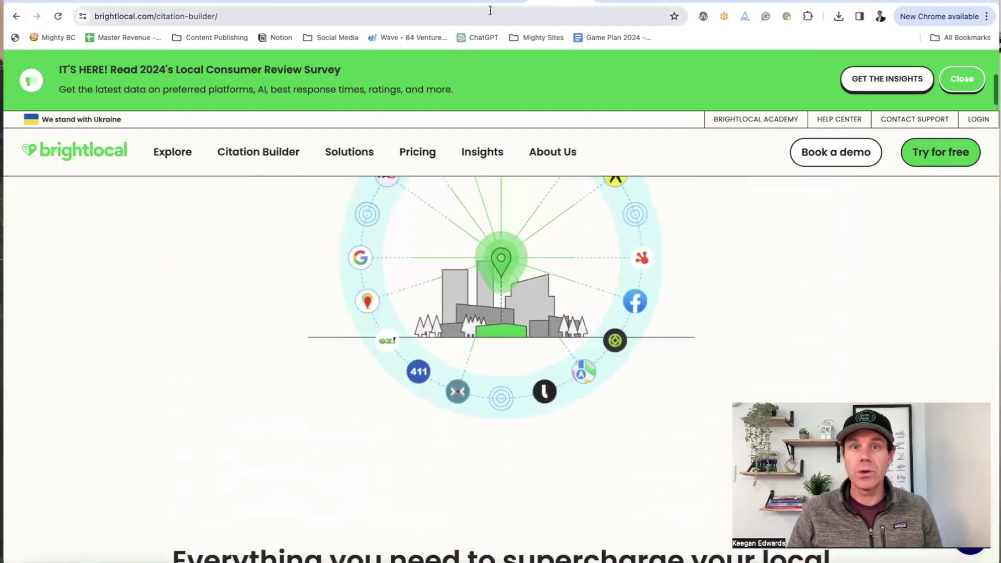
Step: Compare it against Whitespark's listings page, then bring up the Tugan.ai dashboard
left_click(495, 2)
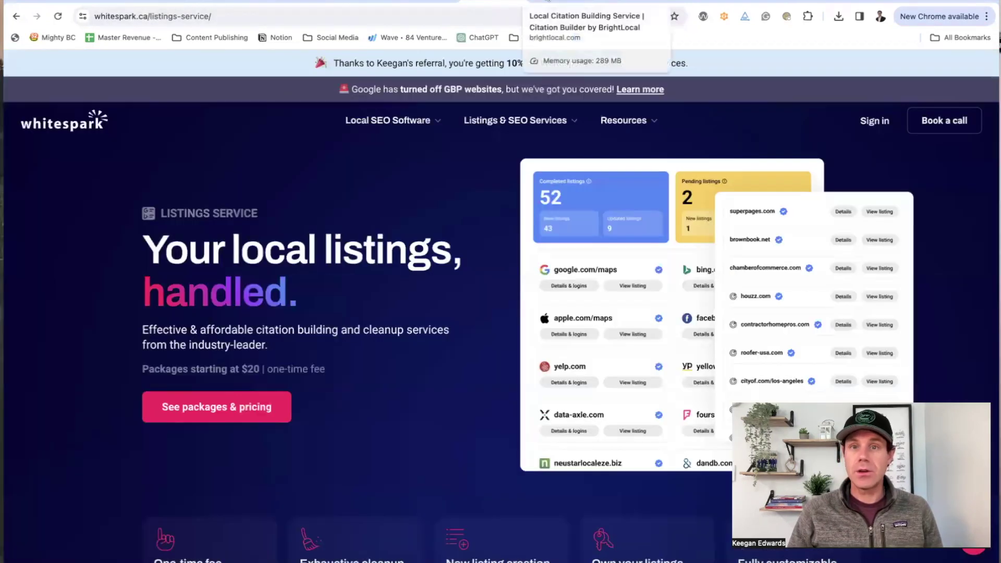
left_click(547, 2)
scroll(584, 208, "up", 6)
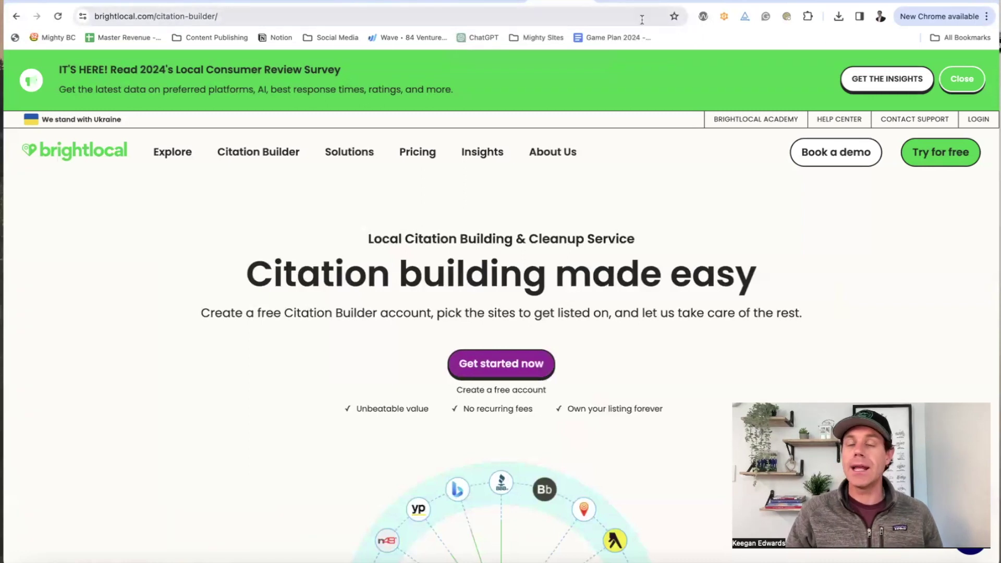
left_click(623, 2)
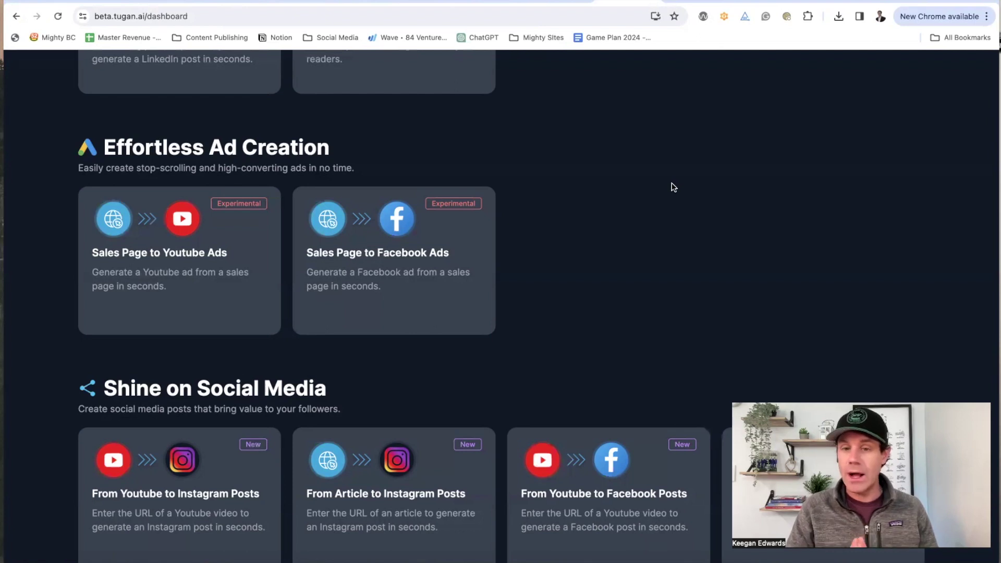
Step: Start a 'From Article to Facebook Posts' project from the Shine on Social Media section
scroll(672, 187, "down", 3)
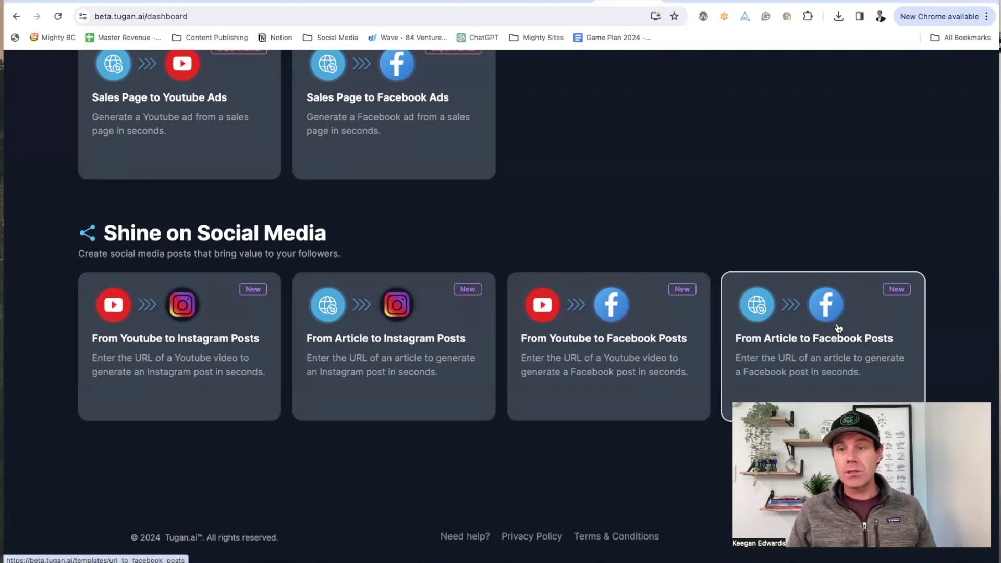
left_click(838, 327)
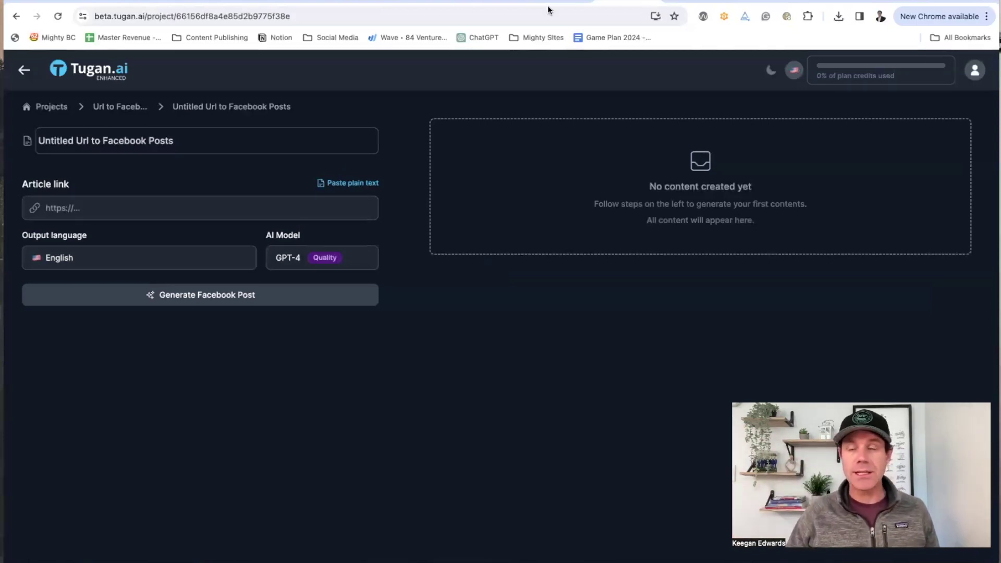
Step: Search 'denver lawn care tips' in a new tab and open CSU's Best Practices for Lawn Care in Colorado
key("ctrl+t")
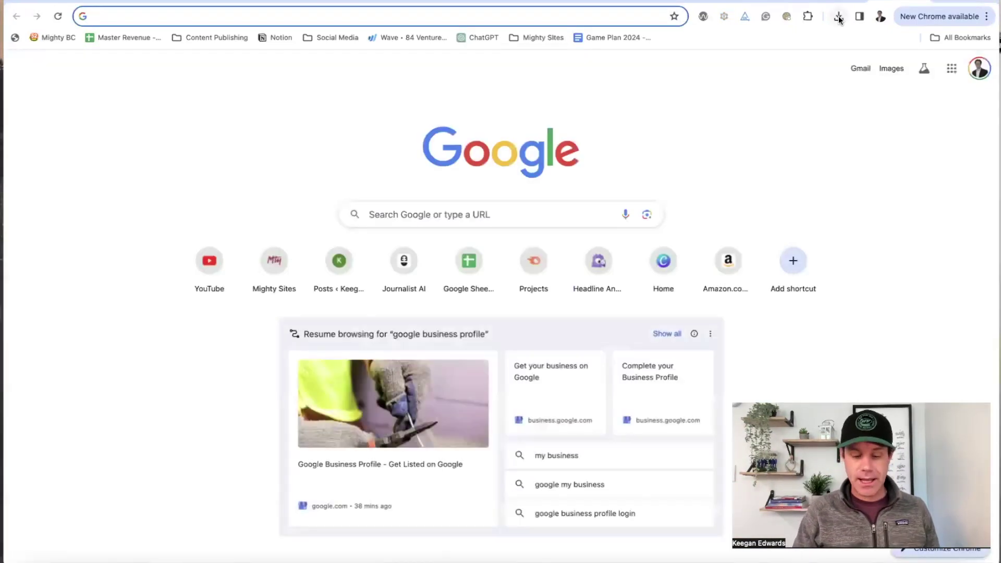
type("denver lawn c")
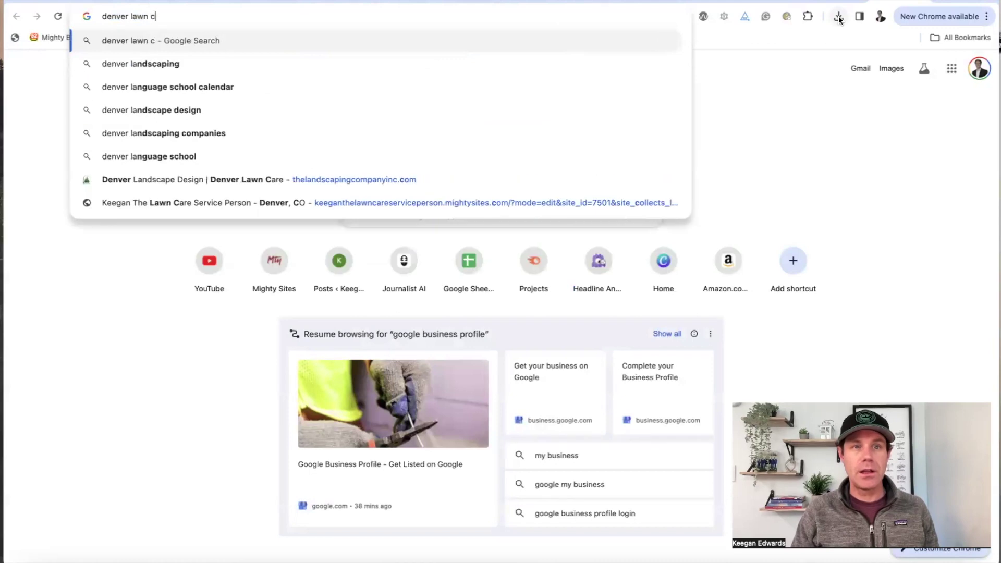
type("are tips")
key("Return")
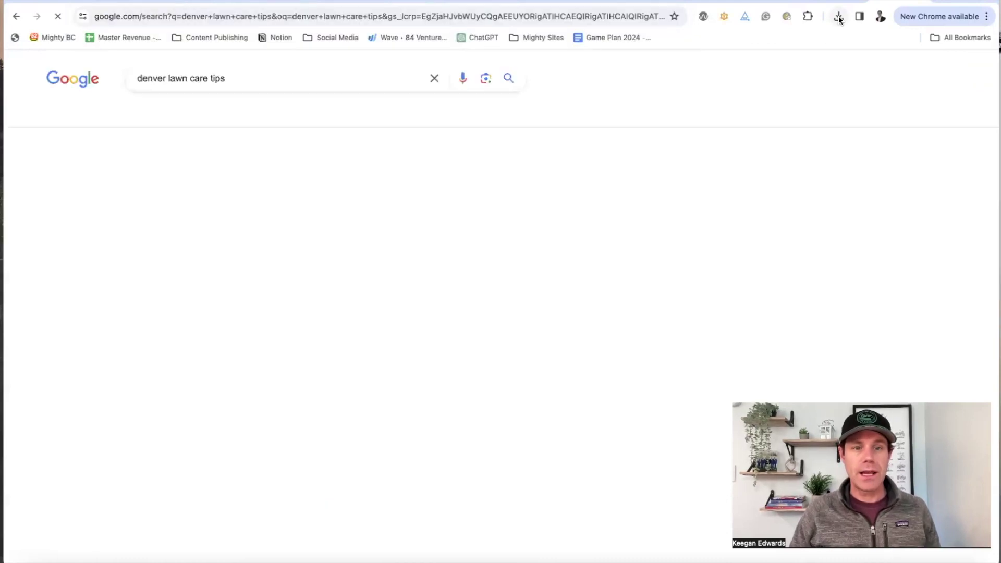
scroll(354, 268, "down", 4)
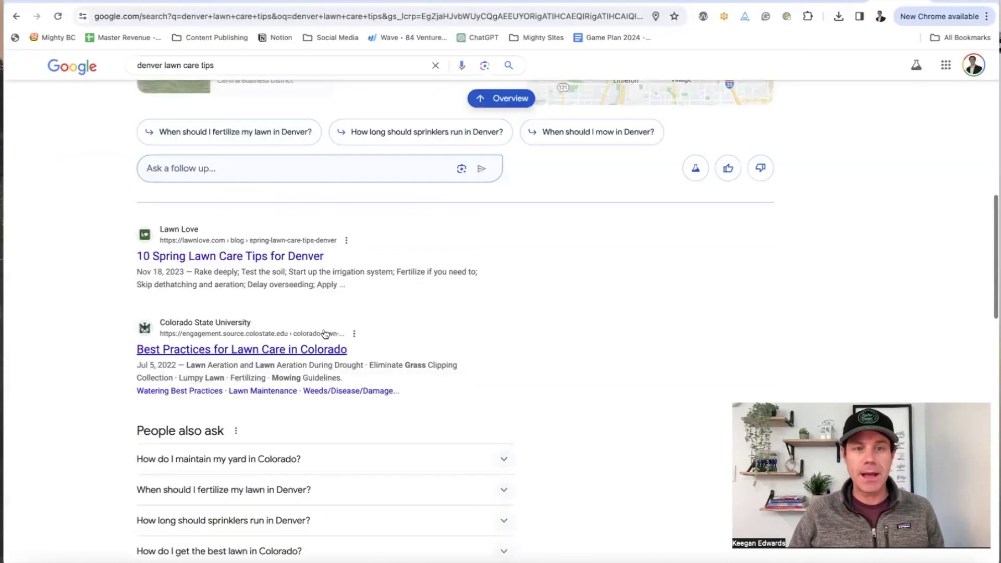
left_click(242, 350)
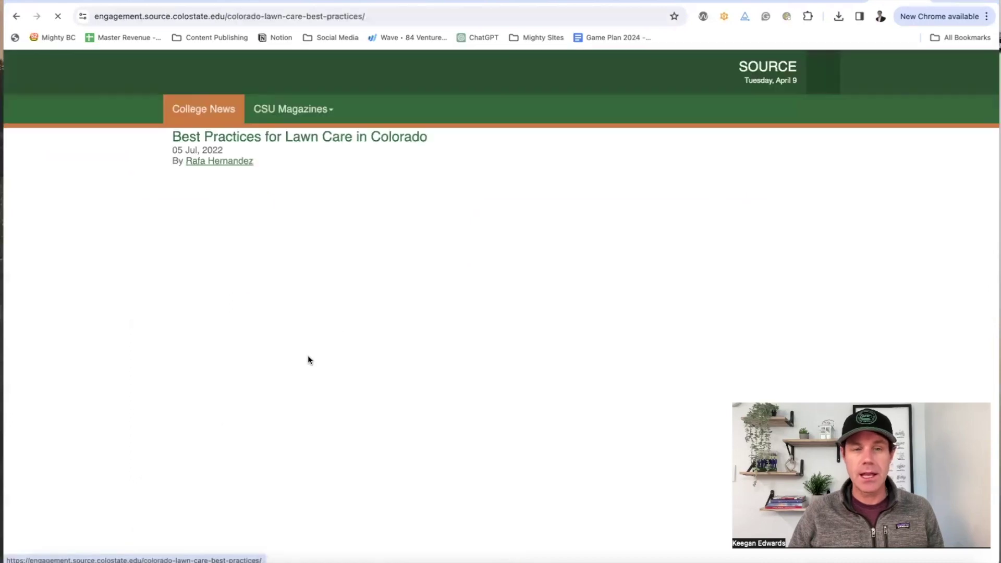
Step: Open the Efficient Lawn Watering article and select its full web address
scroll(315, 339, "down", 10)
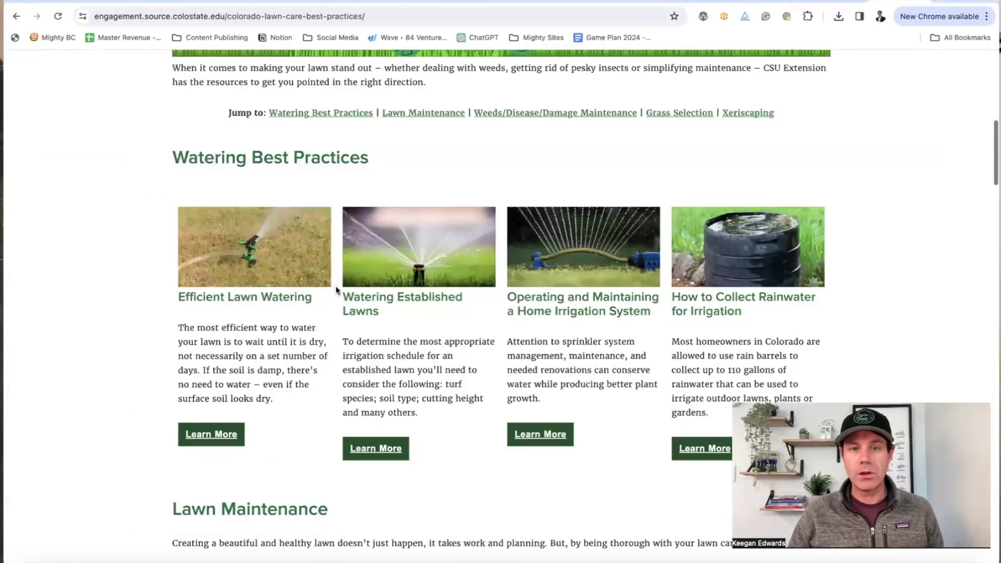
scroll(336, 289, "down", 6)
scroll(337, 291, "up", 4)
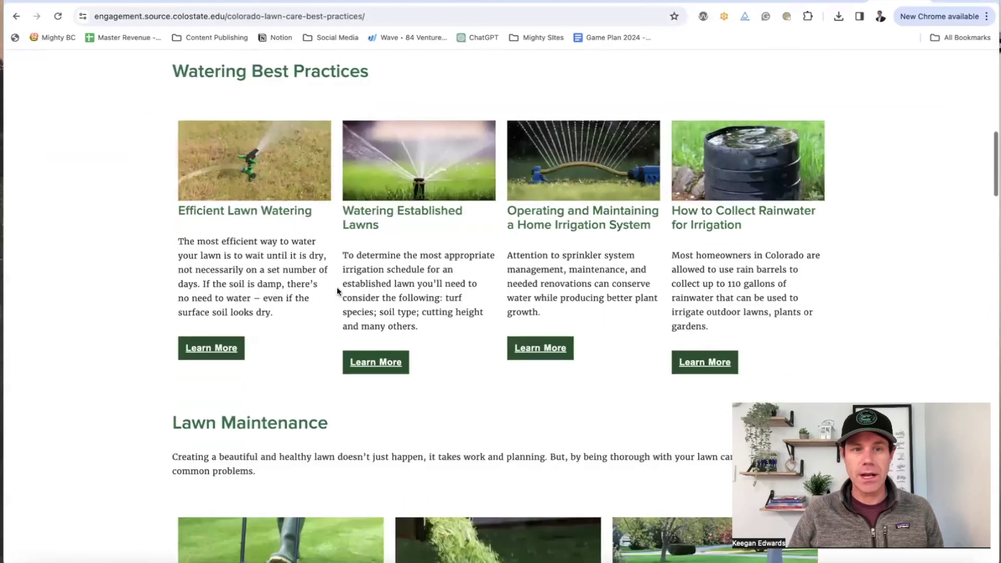
scroll(336, 291, "down", 11)
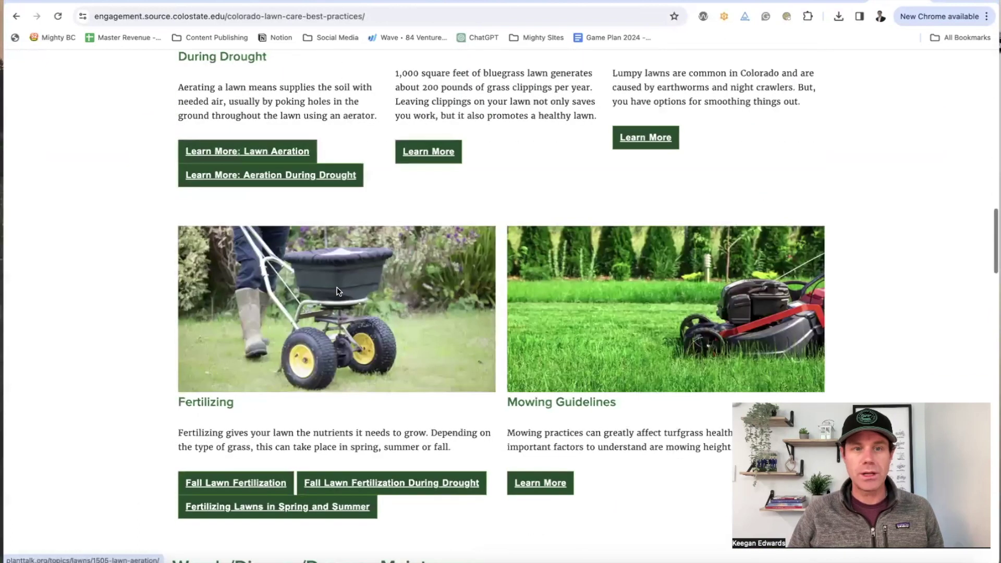
scroll(337, 291, "up", 12)
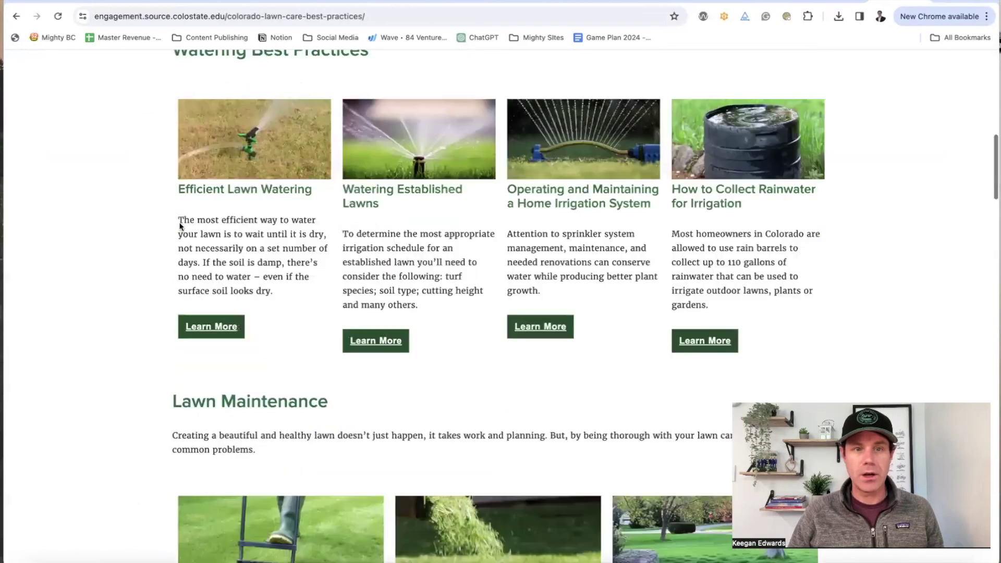
left_click(239, 335)
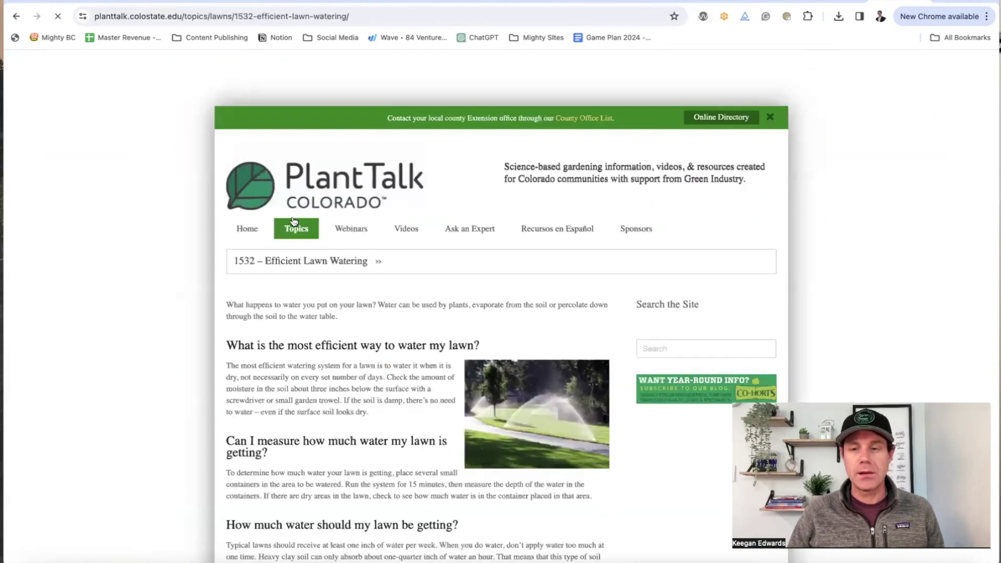
scroll(294, 217, "down", 3)
scroll(299, 220, "up", 4)
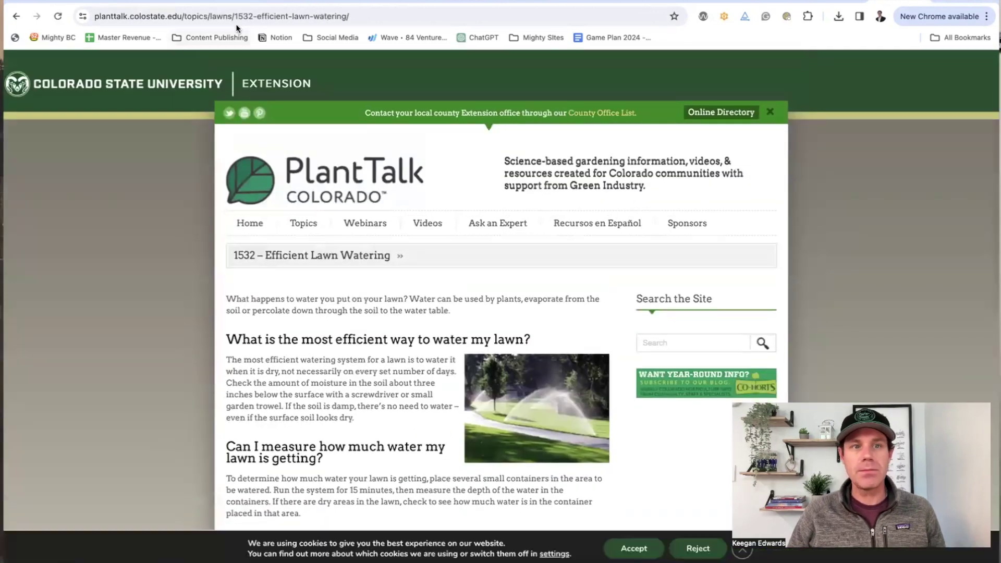
left_click(238, 19)
key("super+c")
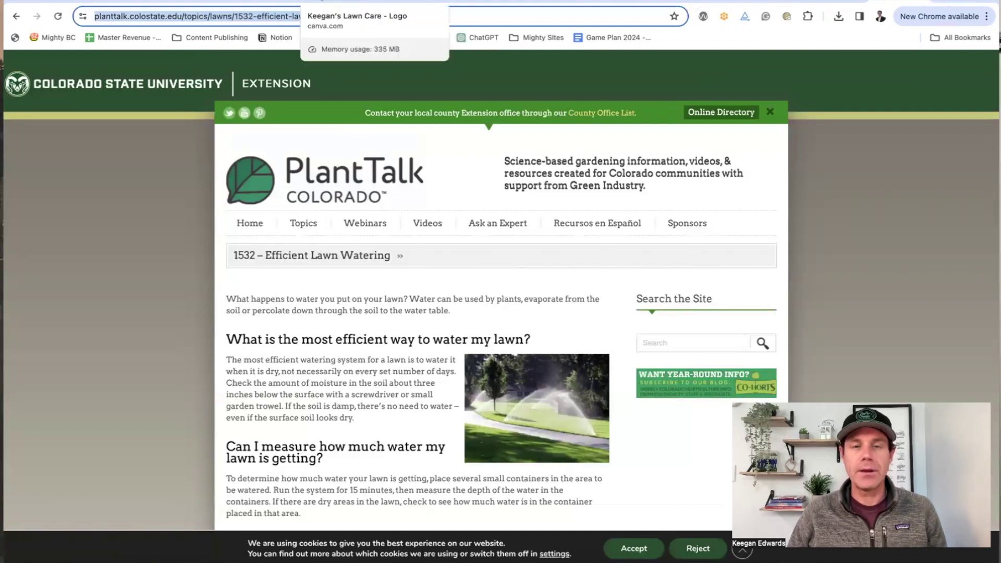
Step: Title the project 'Expert Lawn Tips', paste the PlantTalk watering article link, and generate the post
left_click(599, 1)
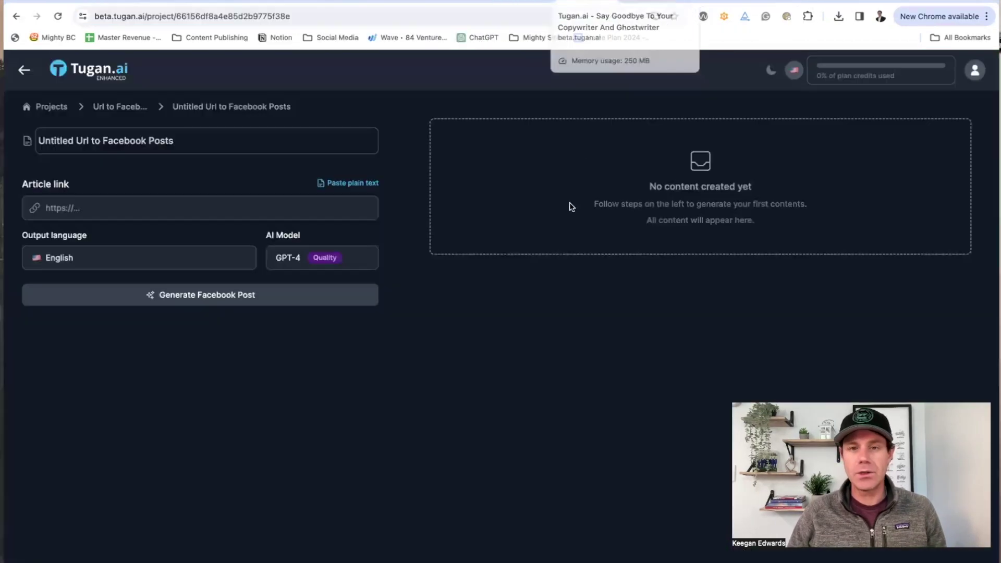
double_click(131, 136)
triple_click(132, 136)
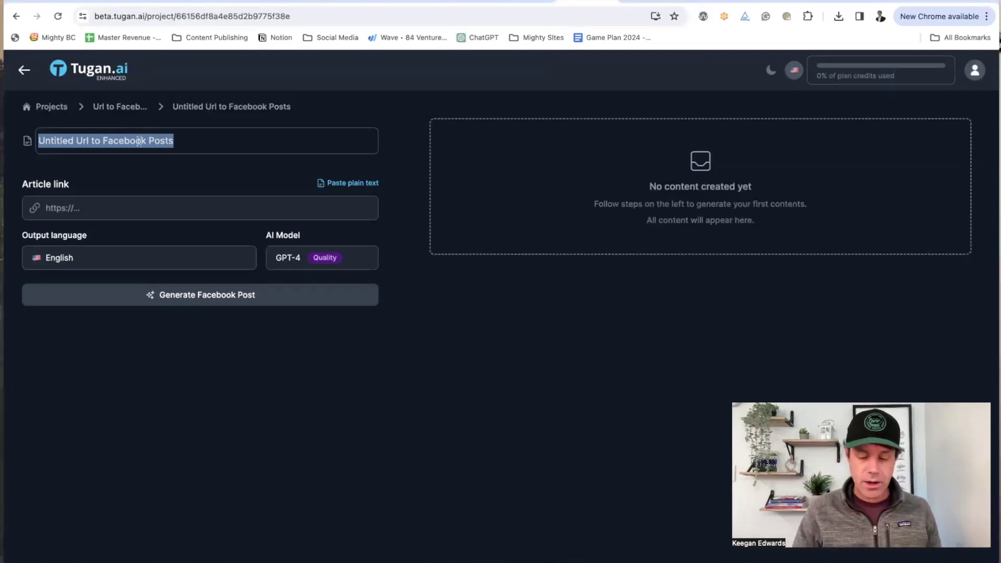
type("Expert La")
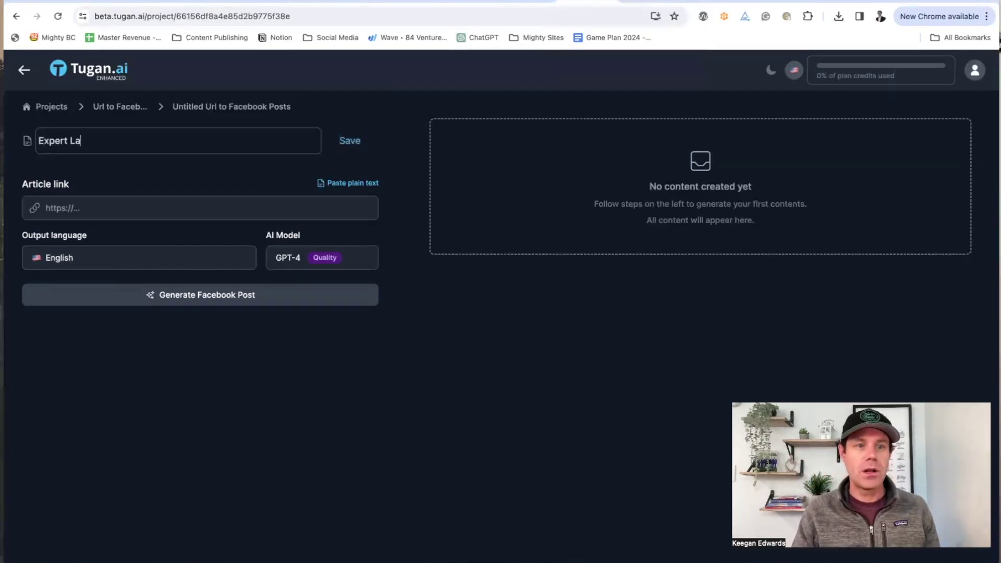
left_click(139, 198)
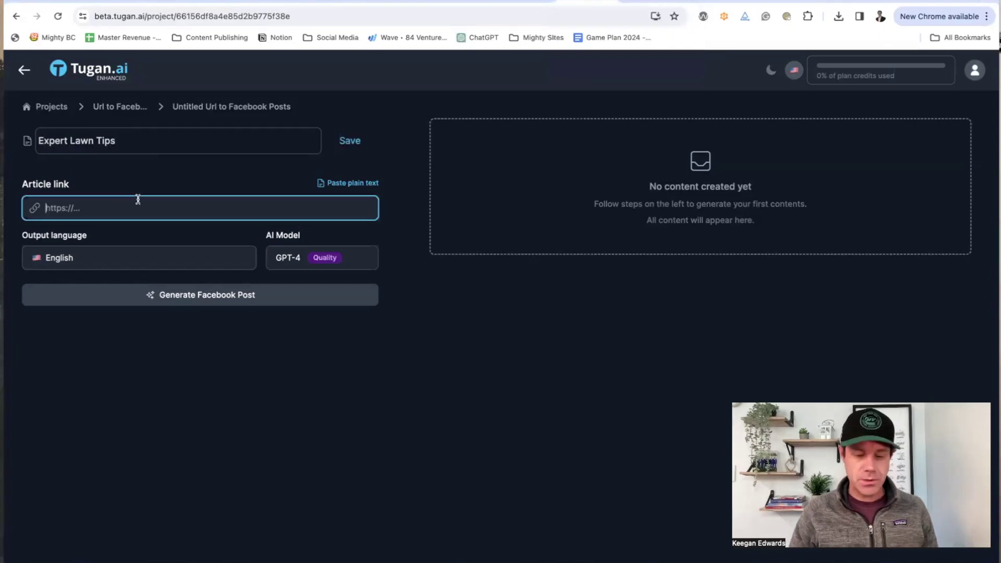
key("super+v")
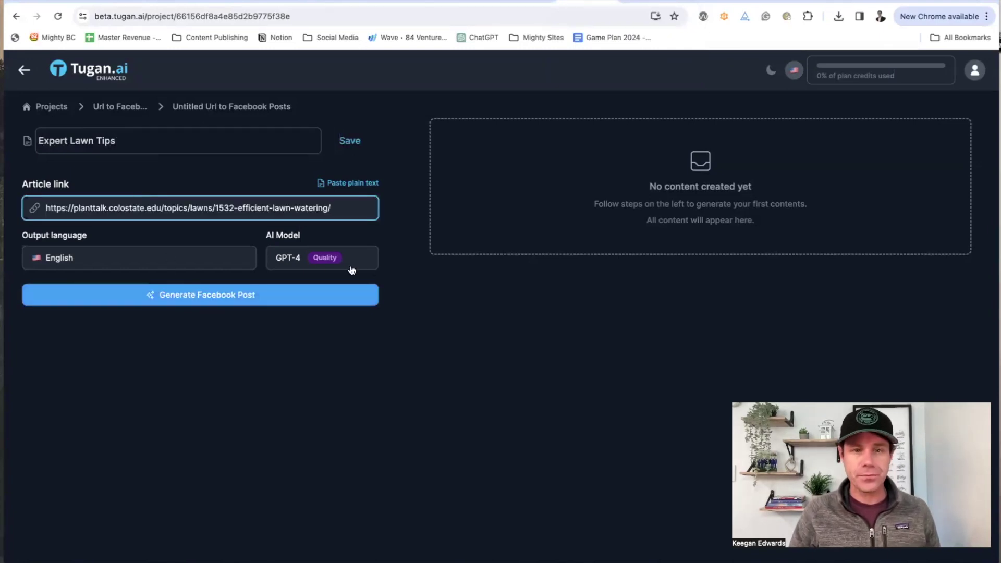
left_click(270, 293)
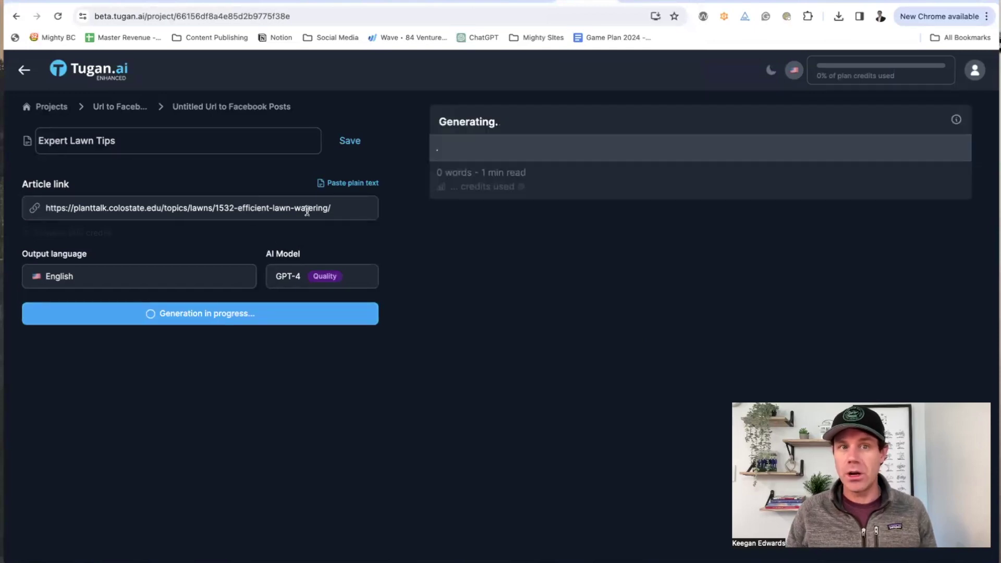
Step: Create a new square Facebook Post design in Canva
left_click(343, 1)
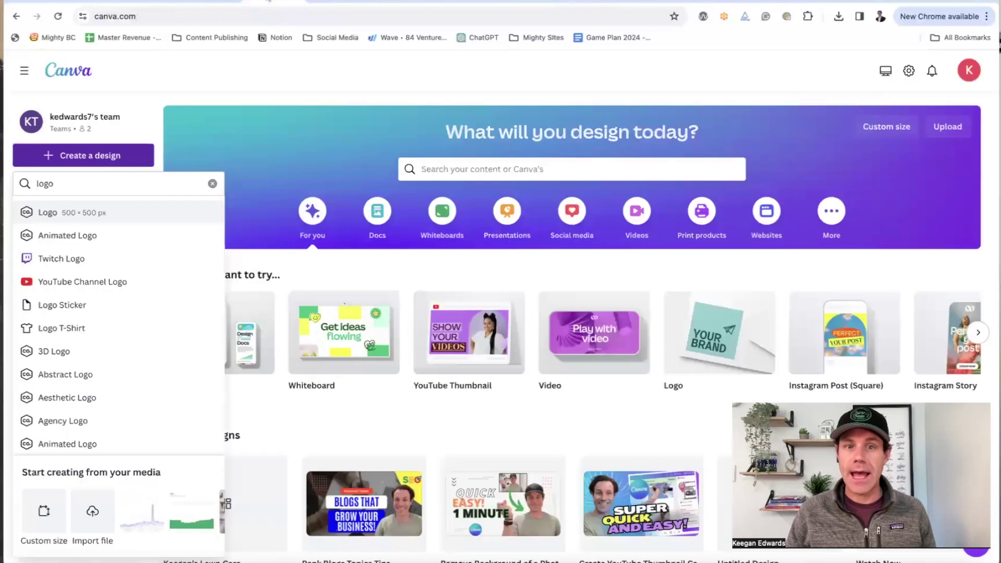
double_click(78, 185)
type("facebook post")
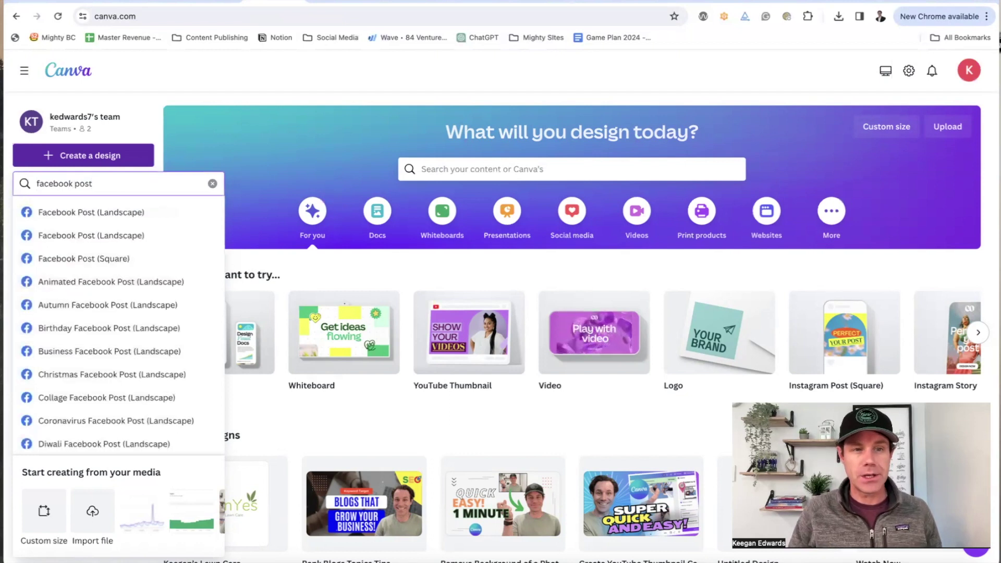
left_click(83, 261)
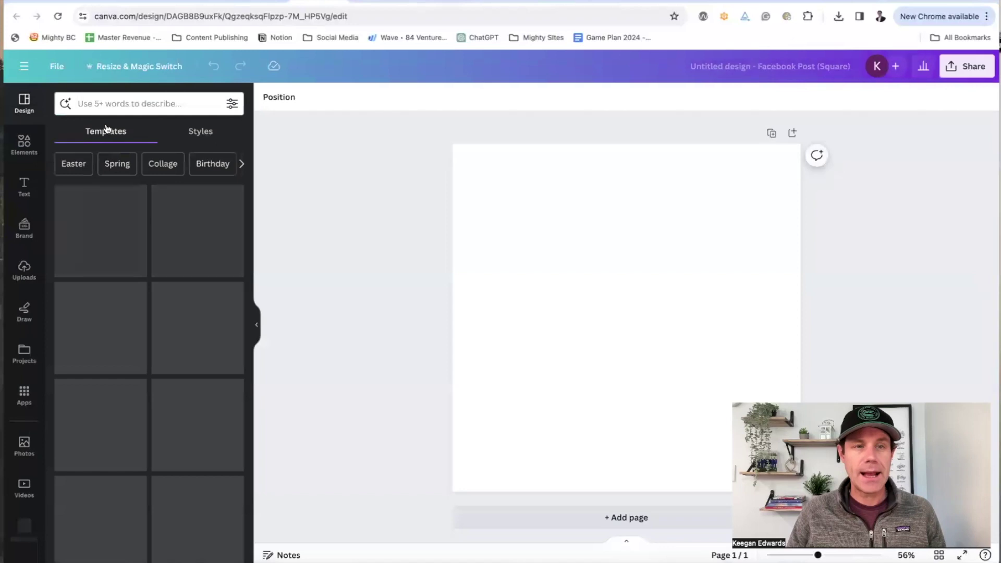
Step: Add a gardener-and-sprinkler photo from an Elements 'sprinkler system' photo search
left_click(104, 103)
type("sprink")
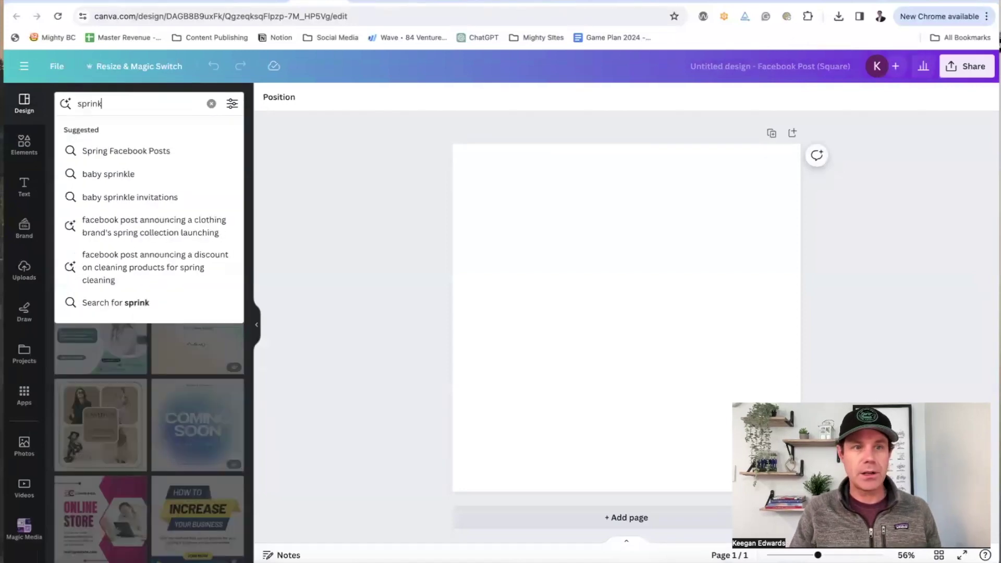
left_click(24, 143)
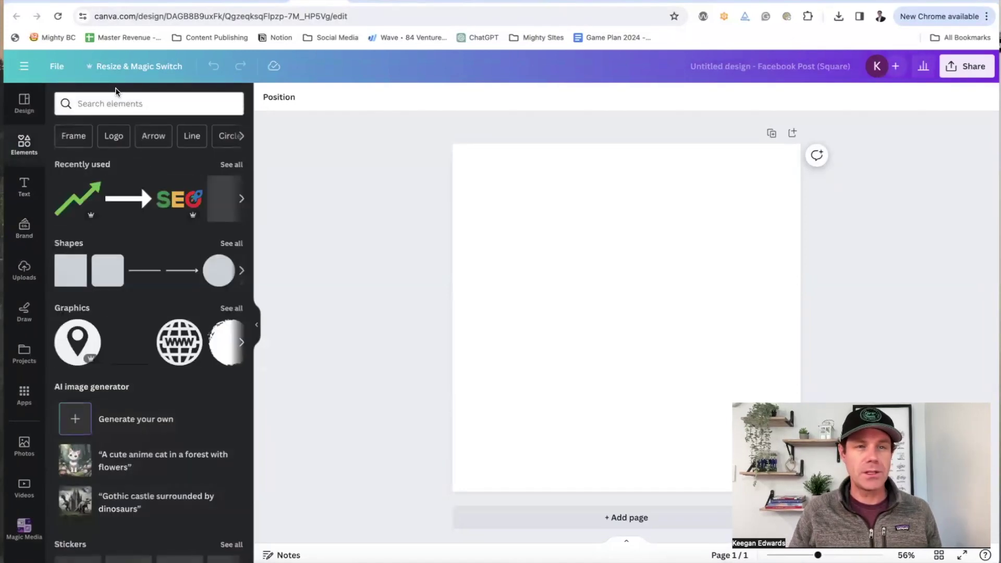
left_click(114, 104)
type("sprinkle")
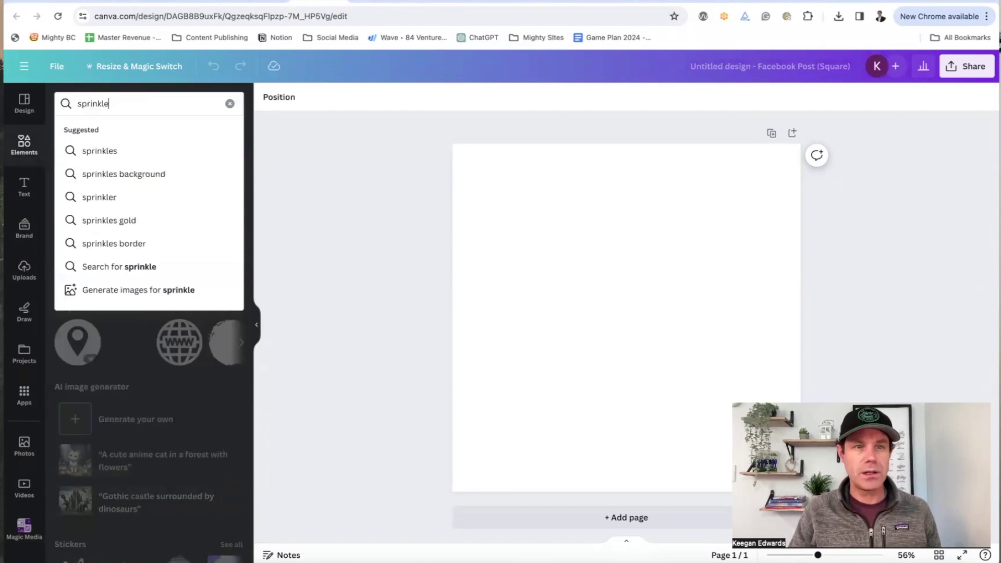
type("r system")
key("Return")
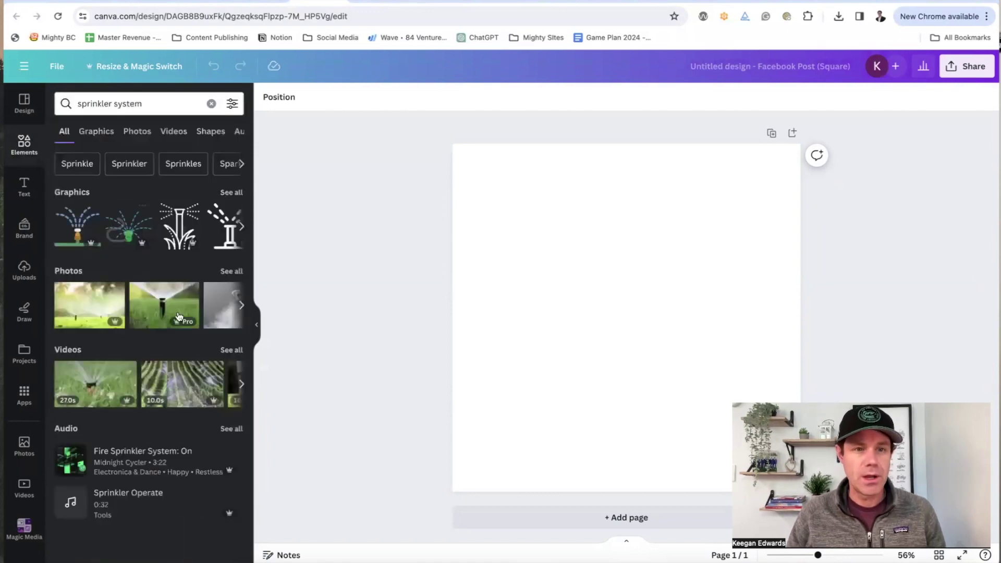
left_click(137, 131)
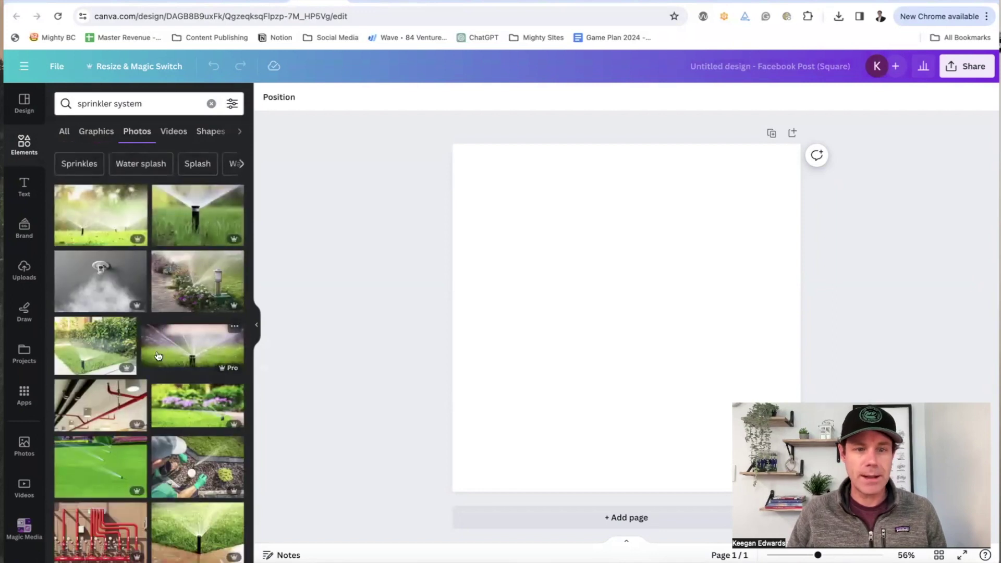
left_click(198, 467)
Step: Resize and position the photo to fill the whole page, aligned to the bottom
left_click_drag(489, 231, 352, 107)
left_click_drag(630, 268, 736, 340)
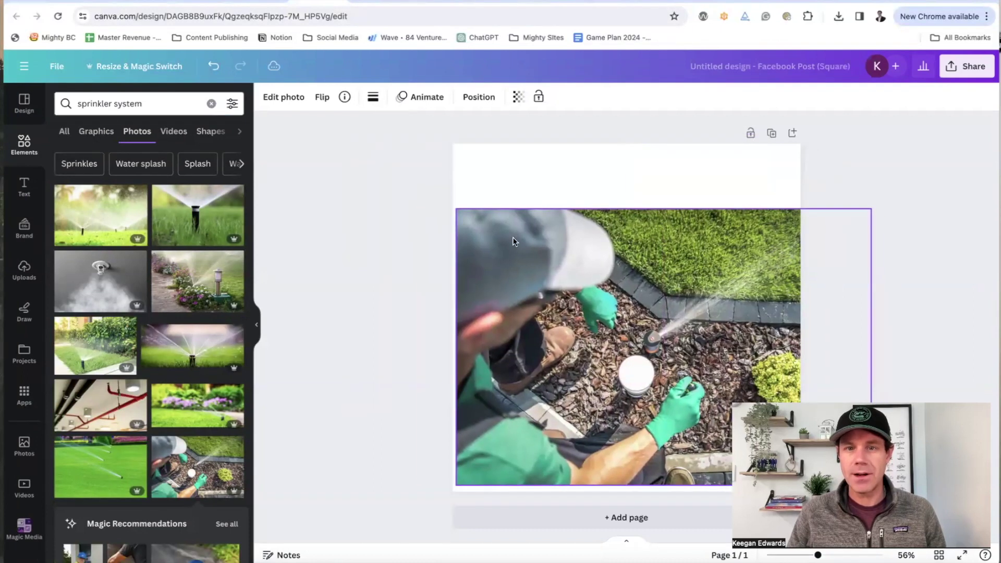
left_click_drag(456, 209, 358, 114)
left_click_drag(715, 285, 812, 300)
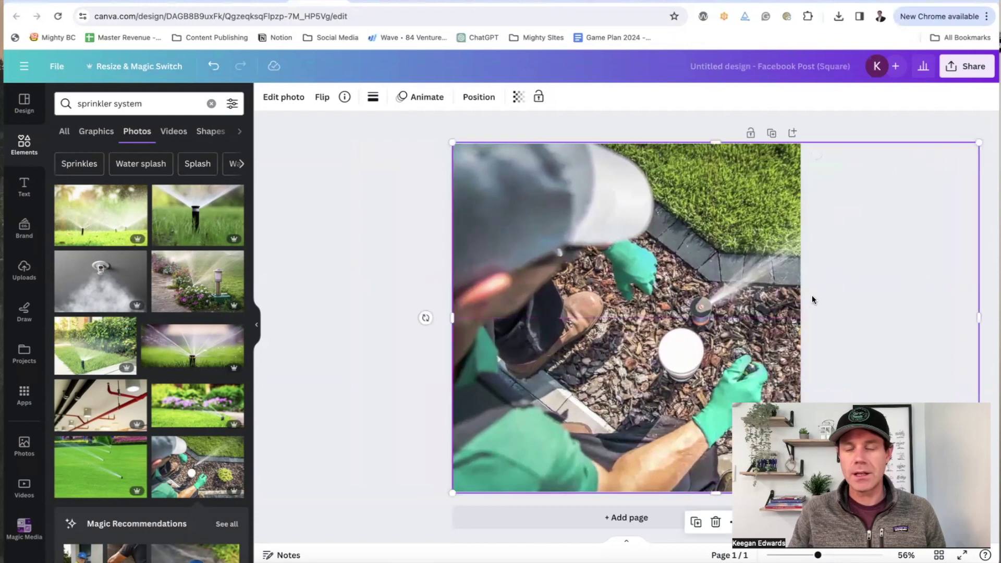
left_click(321, 172)
Step: Rename the design 'Lawn Care Sprinkler Post'
left_click(806, 67)
type("Lawn Care Sprinkler Post")
key("Return")
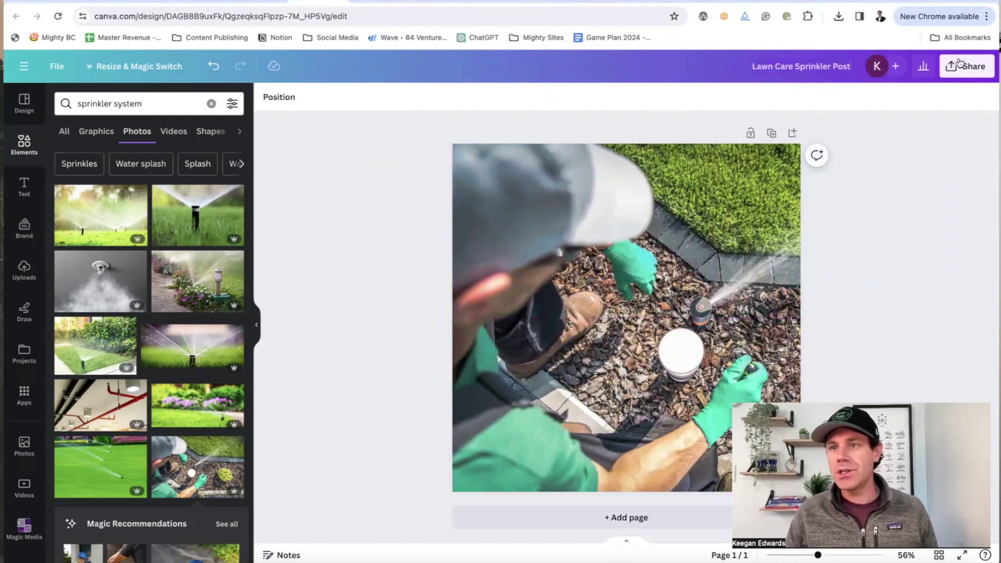
Step: Download the design as a PNG, then return to Tugan.ai's generated post
left_click(959, 63)
left_click(834, 358)
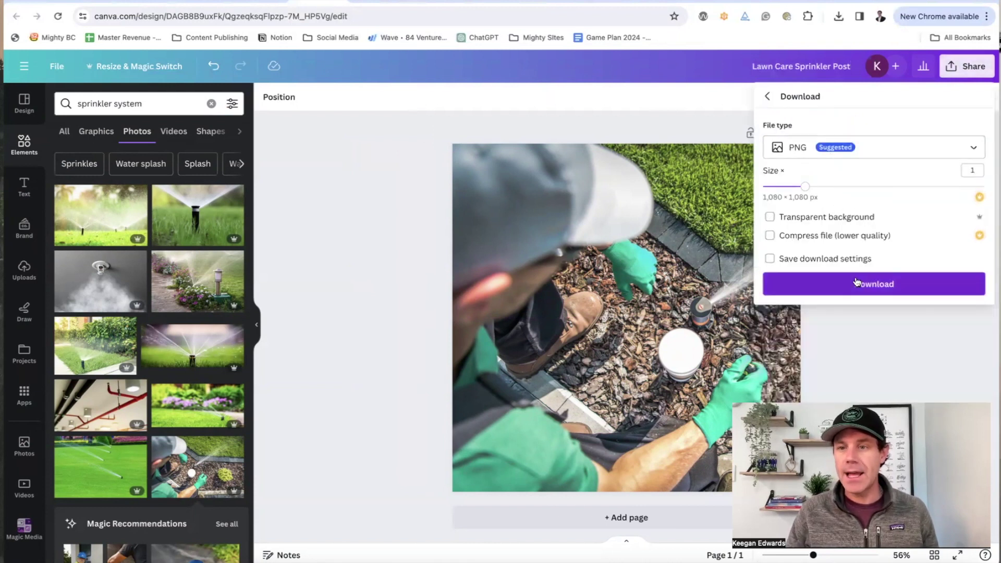
left_click(856, 282)
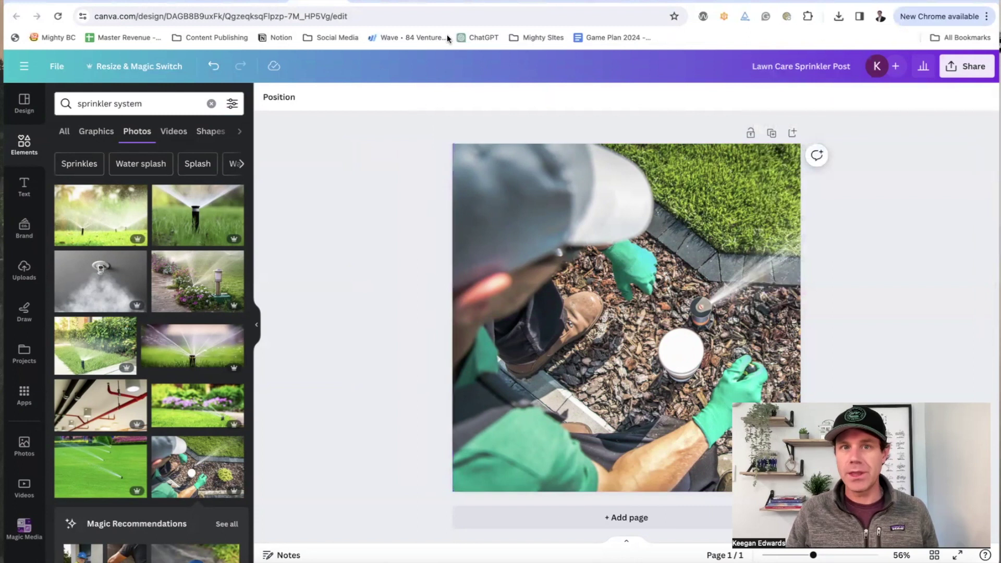
left_click(613, 2)
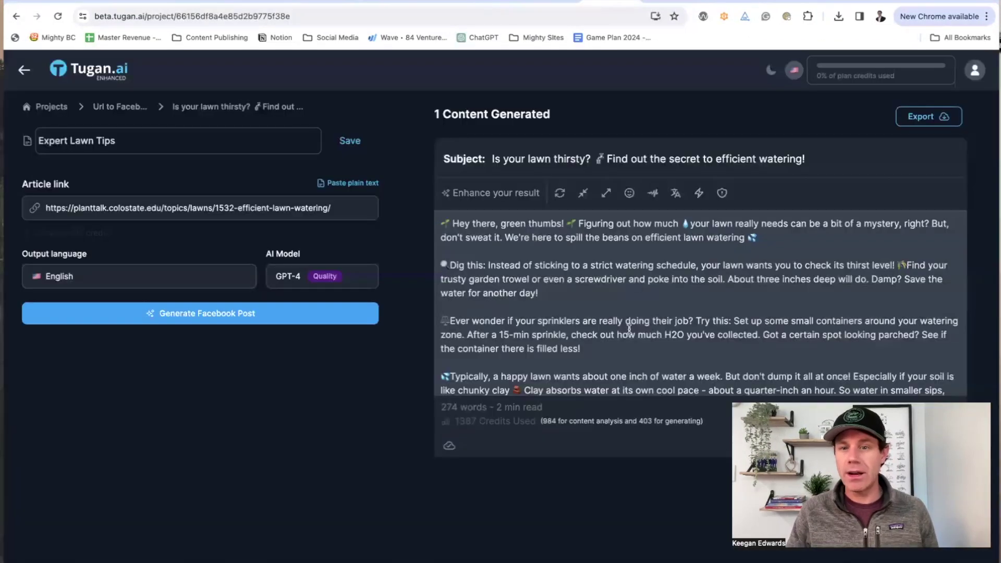
left_click(629, 329)
scroll(632, 329, "down", 2)
scroll(632, 329, "up", 2)
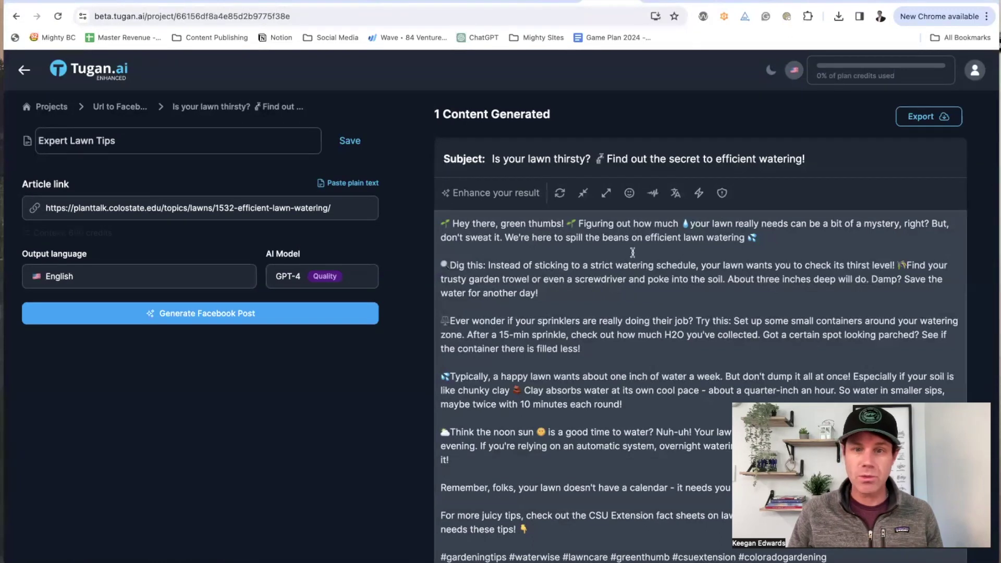
scroll(465, 244, "down", 1)
scroll(576, 240, "down", 1)
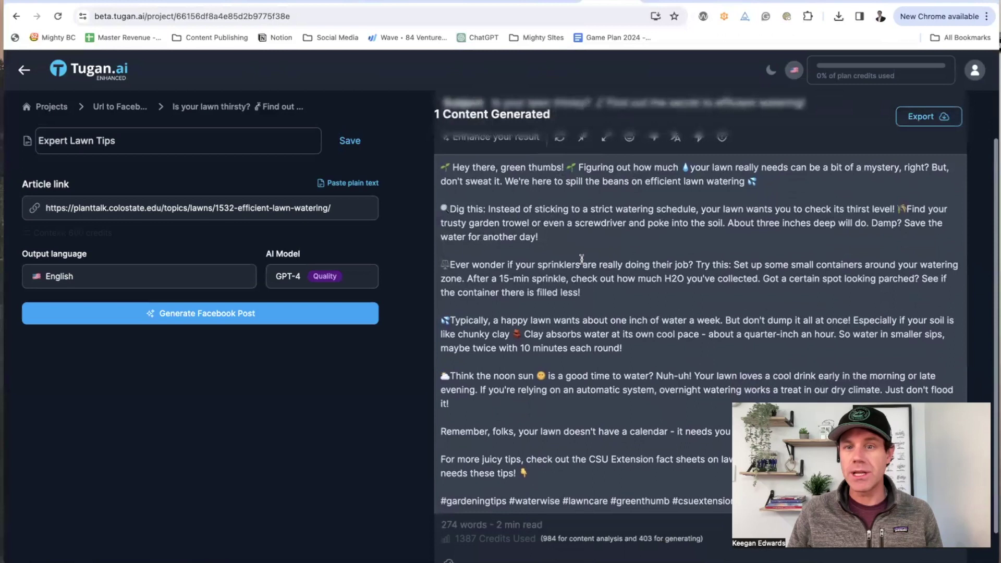
scroll(568, 282, "down", 1)
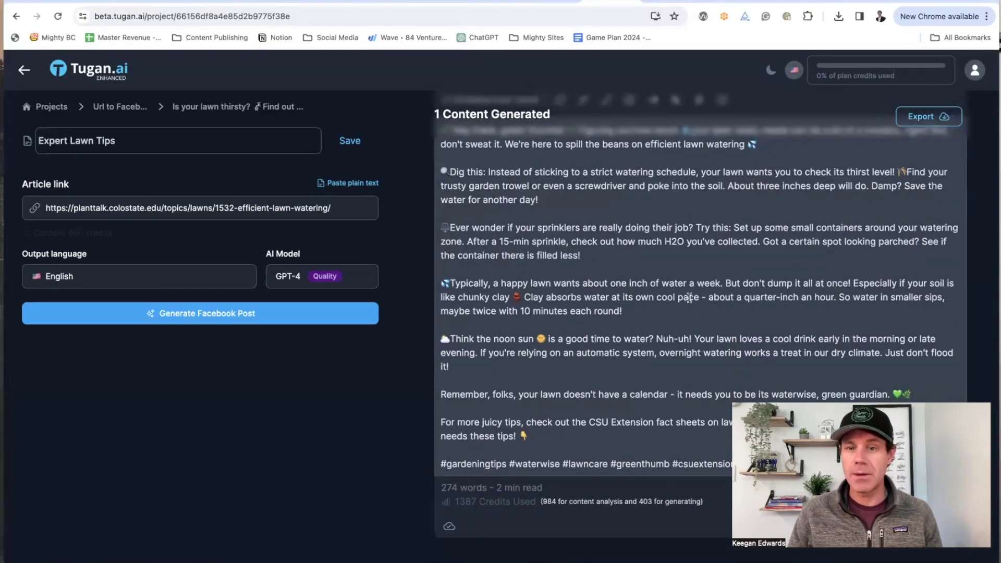
scroll(575, 388, "up", 3)
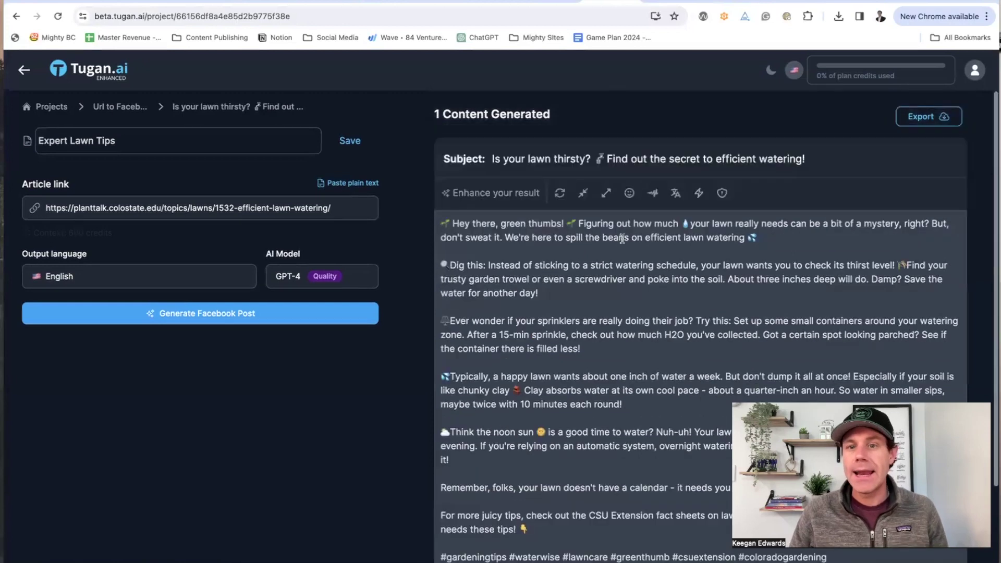
left_click(628, 194)
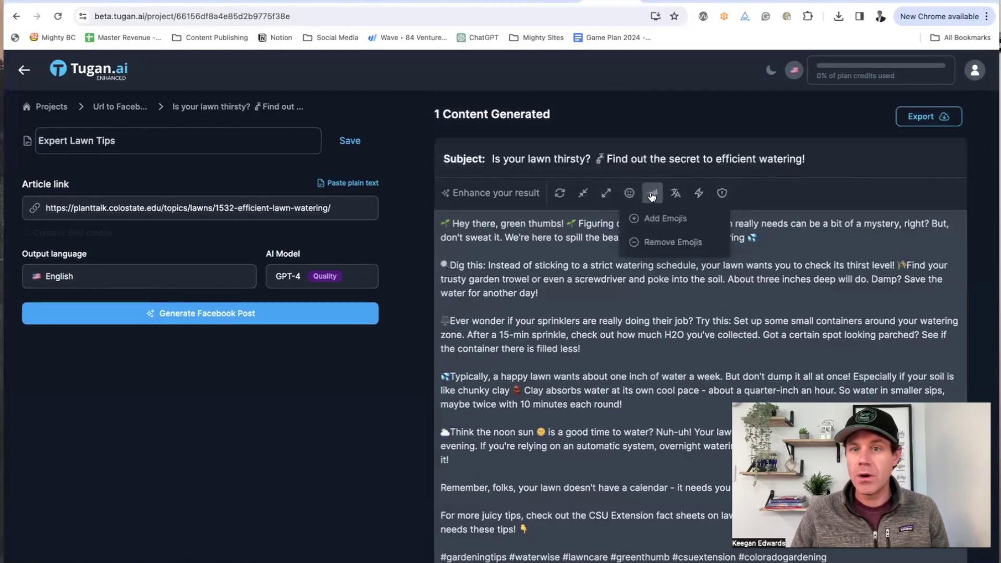
left_click(652, 196)
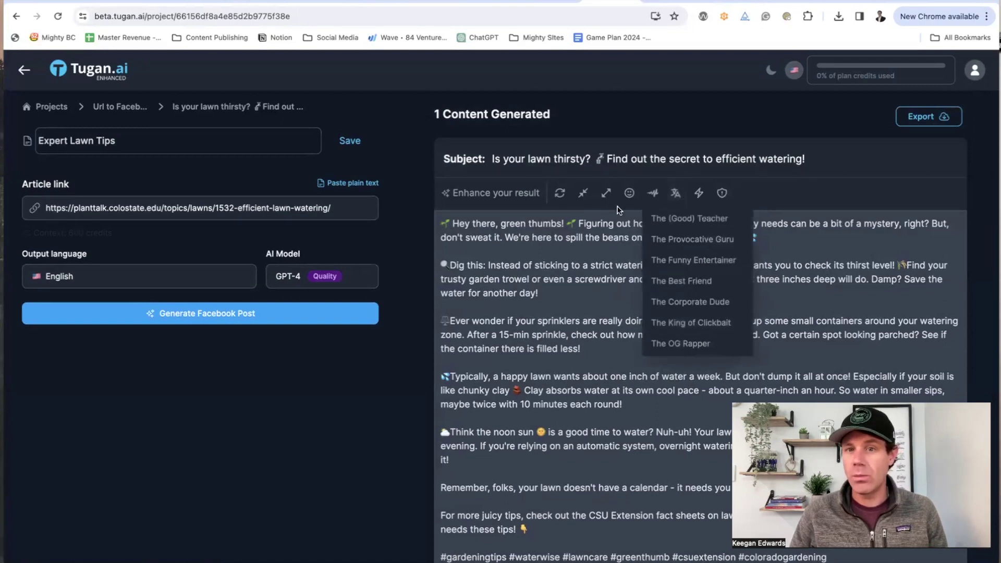
left_click(700, 195)
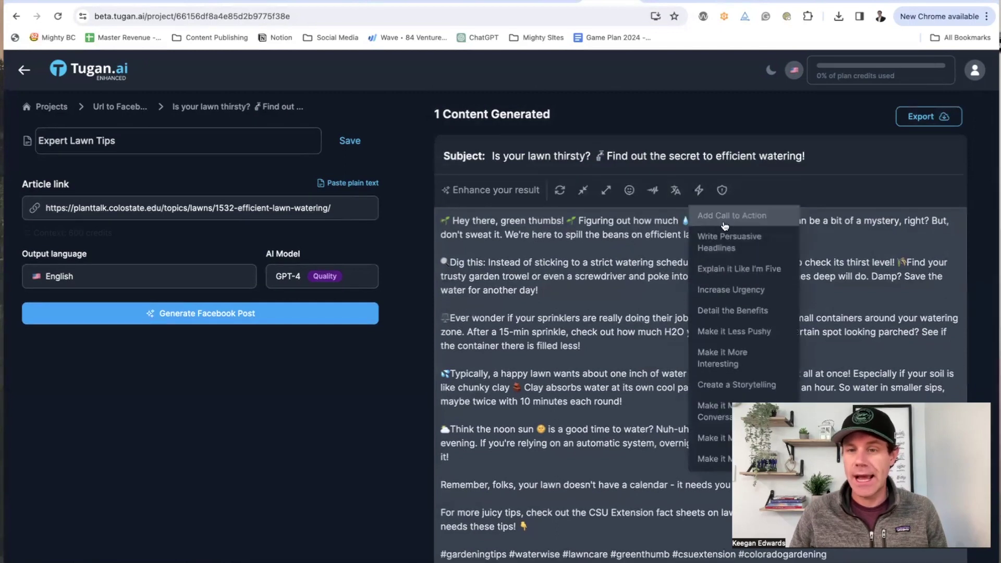
left_click(652, 294)
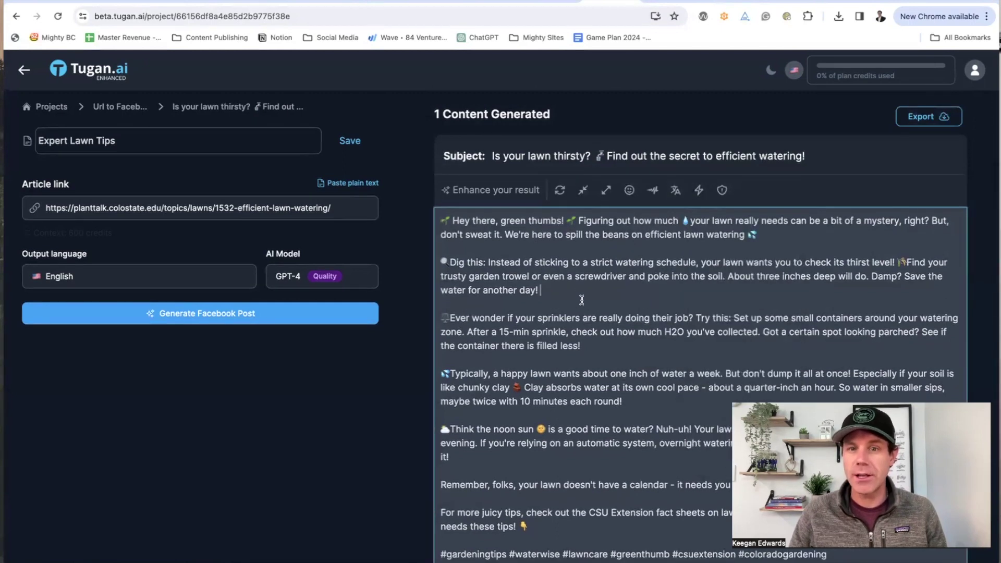
scroll(582, 299, "down", 3)
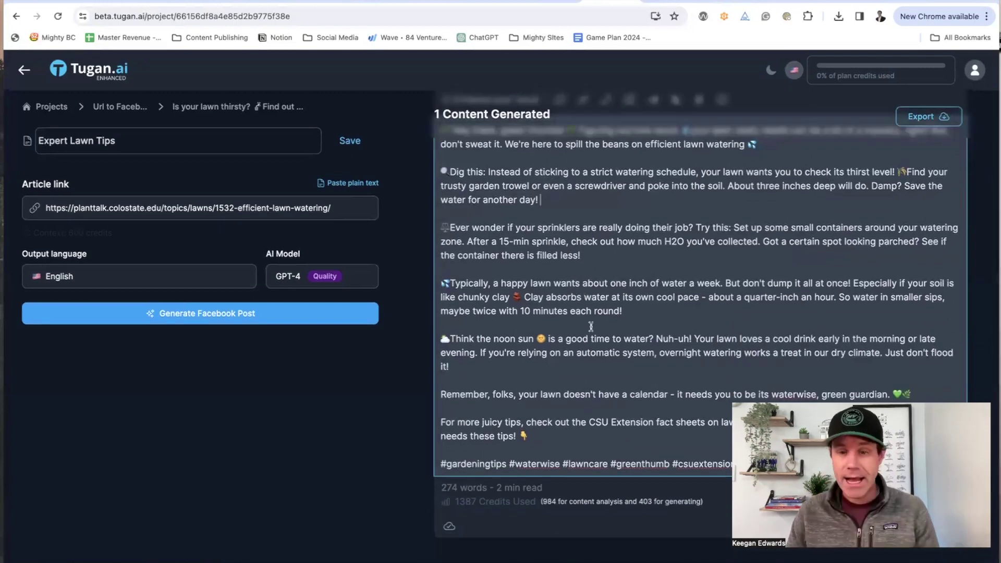
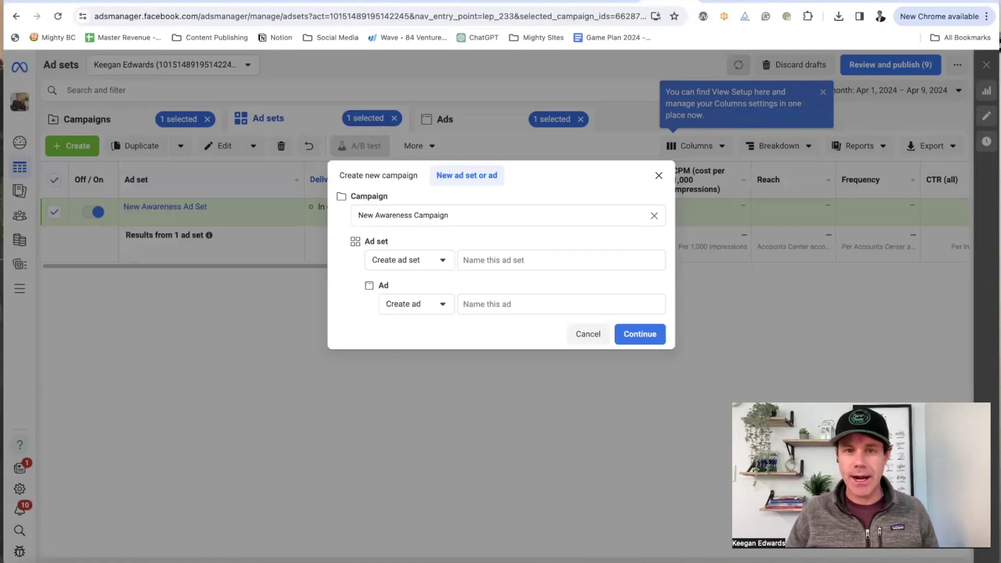
Step: Create a new ad set and ad under the existing New Awareness Campaign
left_click(463, 213)
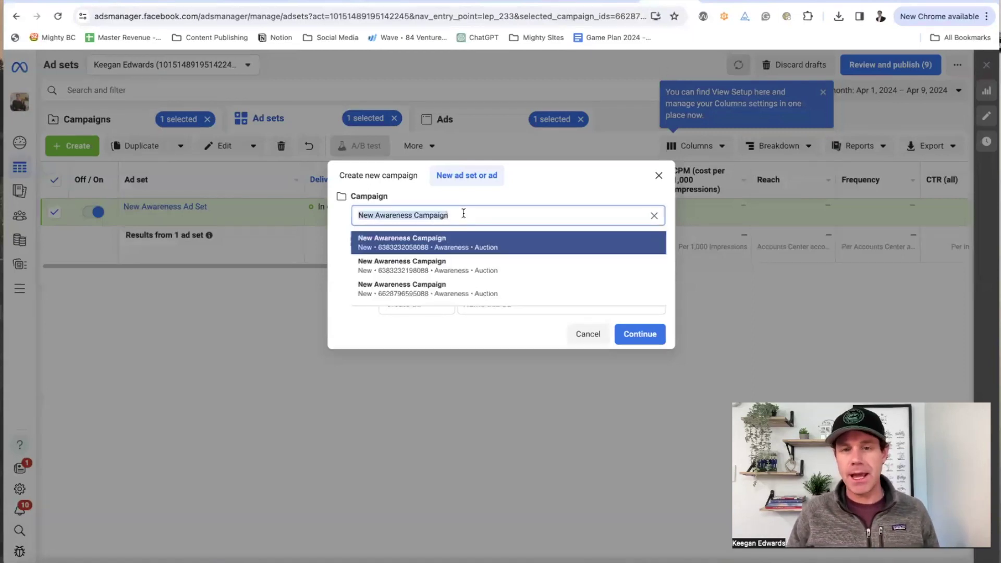
left_click(487, 191)
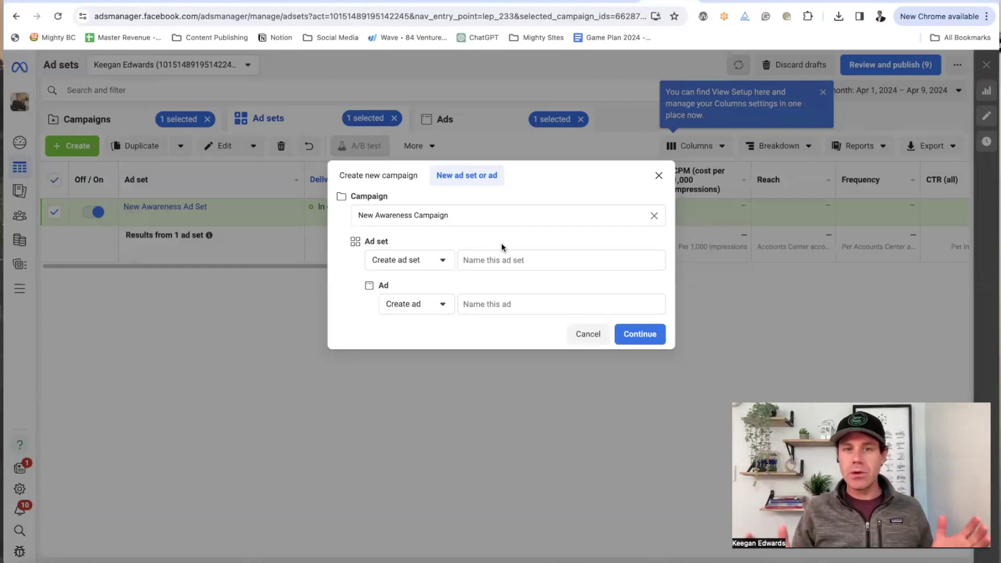
left_click(631, 334)
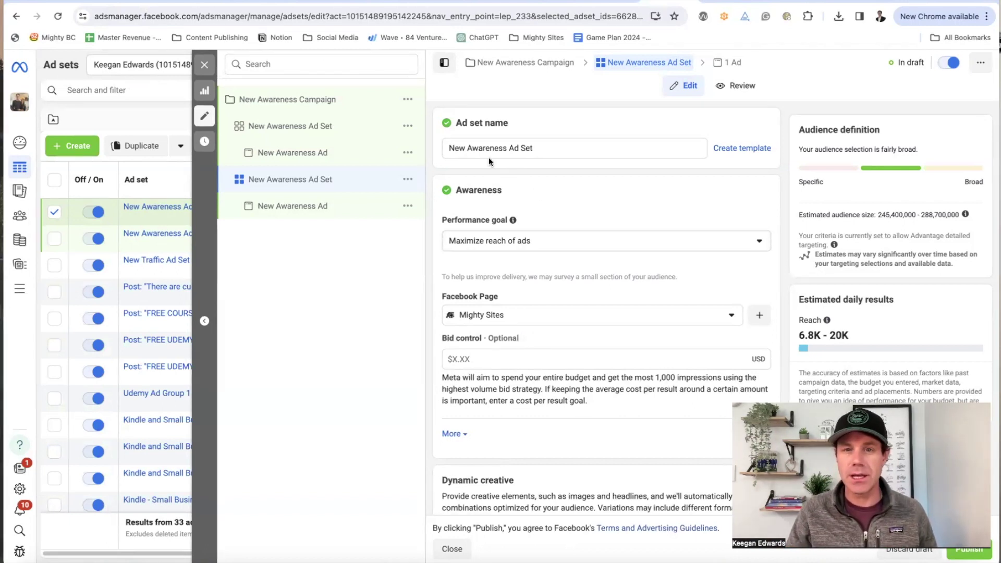
scroll(602, 320, "down", 1)
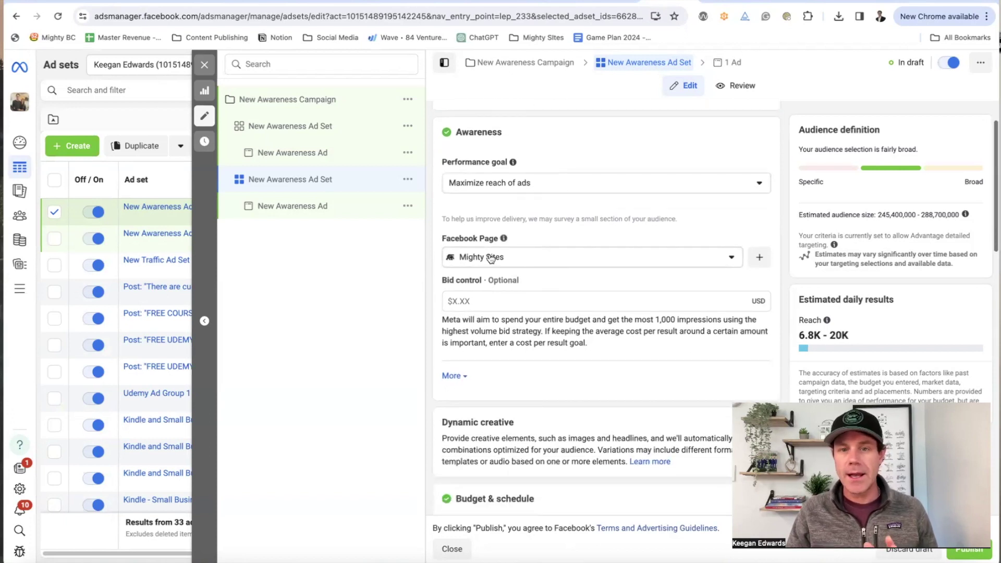
scroll(557, 293, "down", 1)
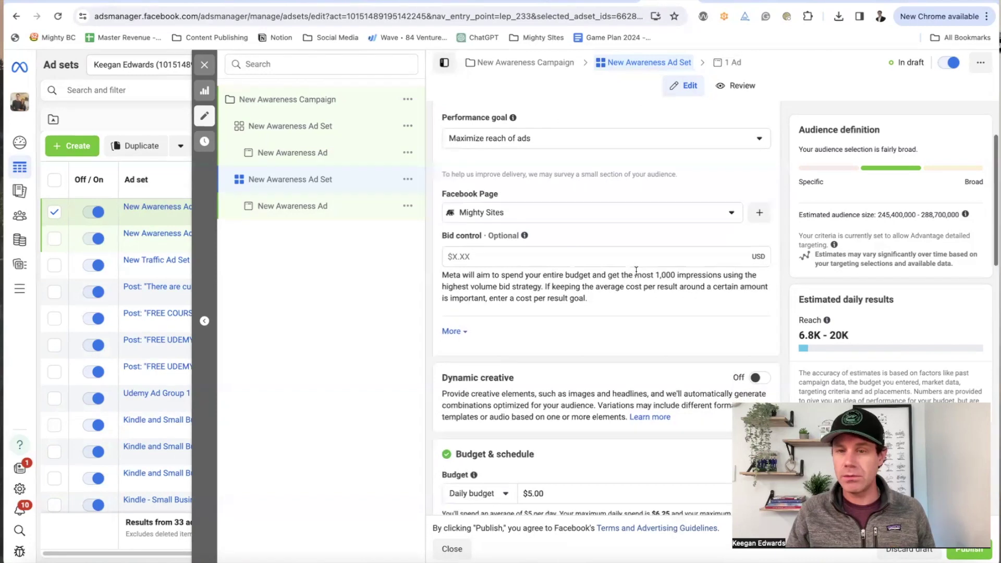
scroll(636, 270, "down", 2)
scroll(555, 367, "down", 1)
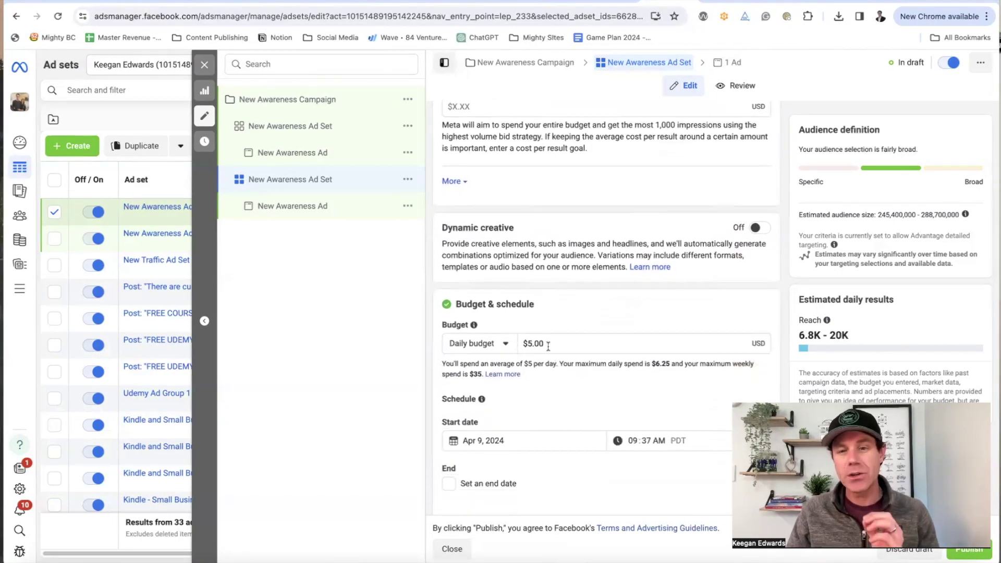
scroll(547, 346, "down", 1)
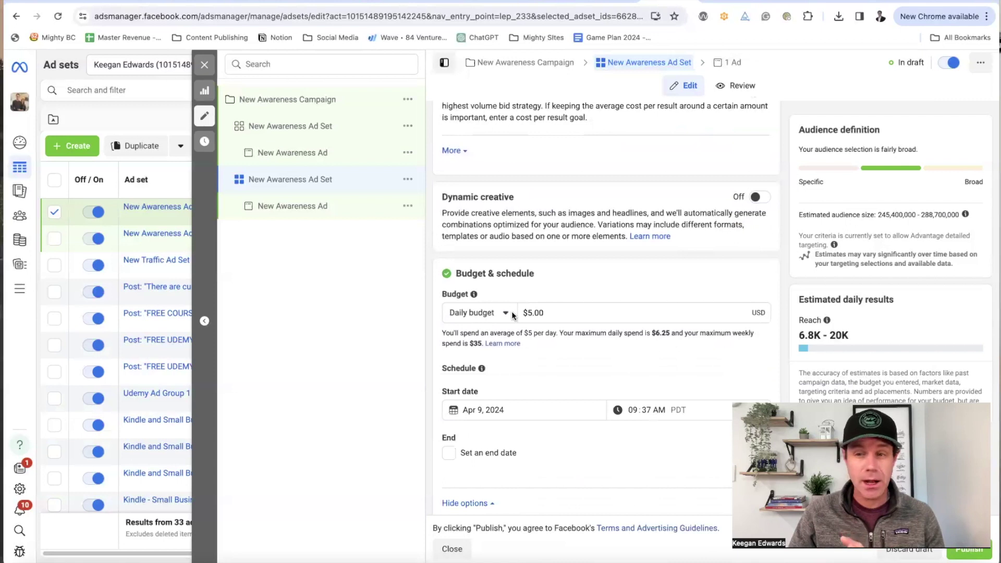
scroll(525, 328, "down", 2)
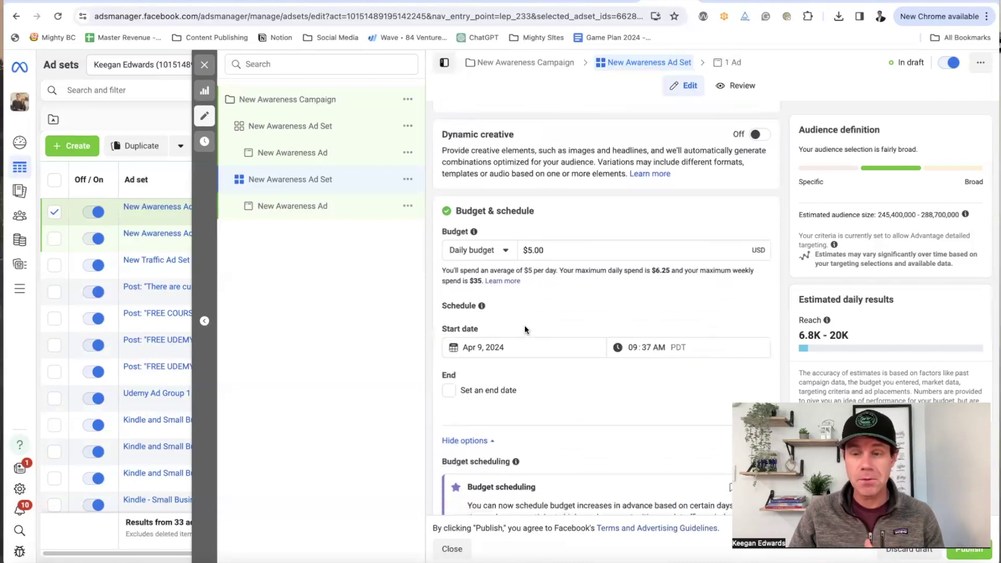
scroll(525, 329, "down", 2)
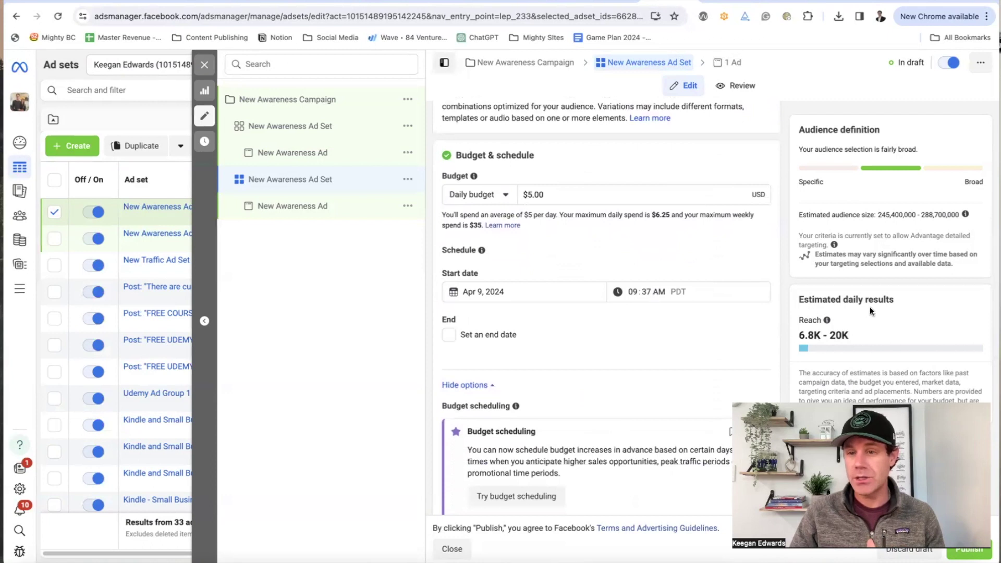
left_click_drag(799, 335, 829, 333)
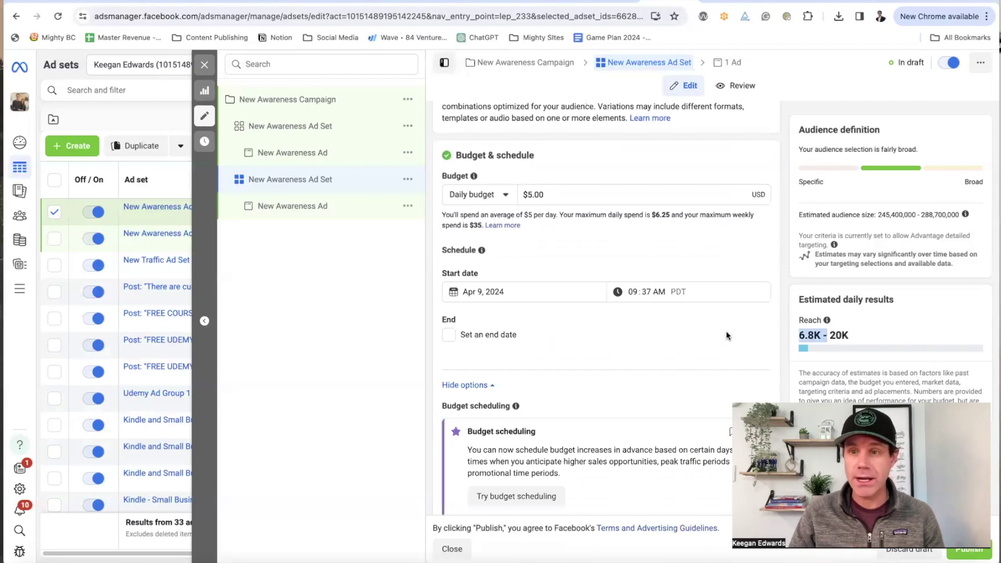
scroll(726, 330, "down", 2)
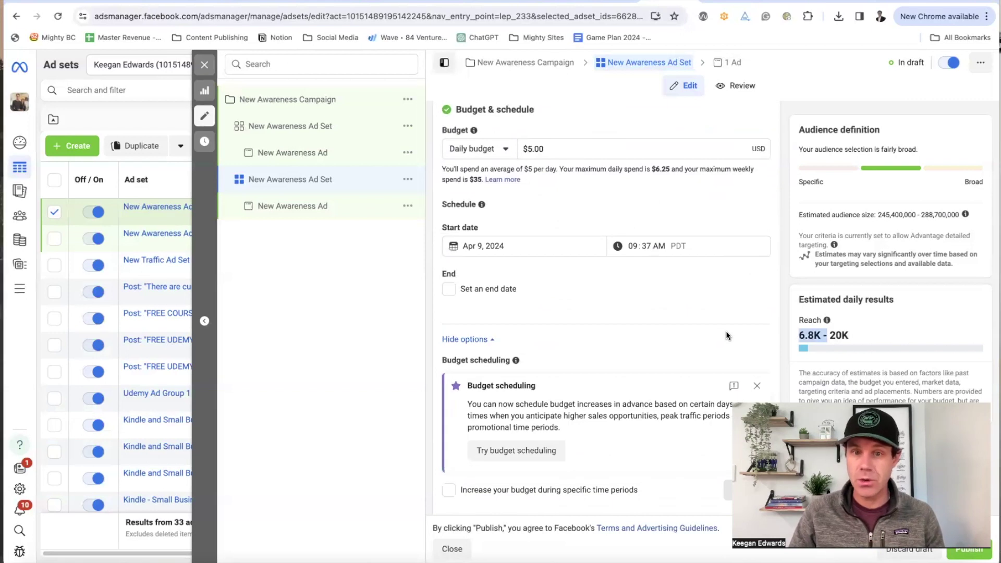
scroll(726, 330, "down", 3)
scroll(725, 331, "up", 3)
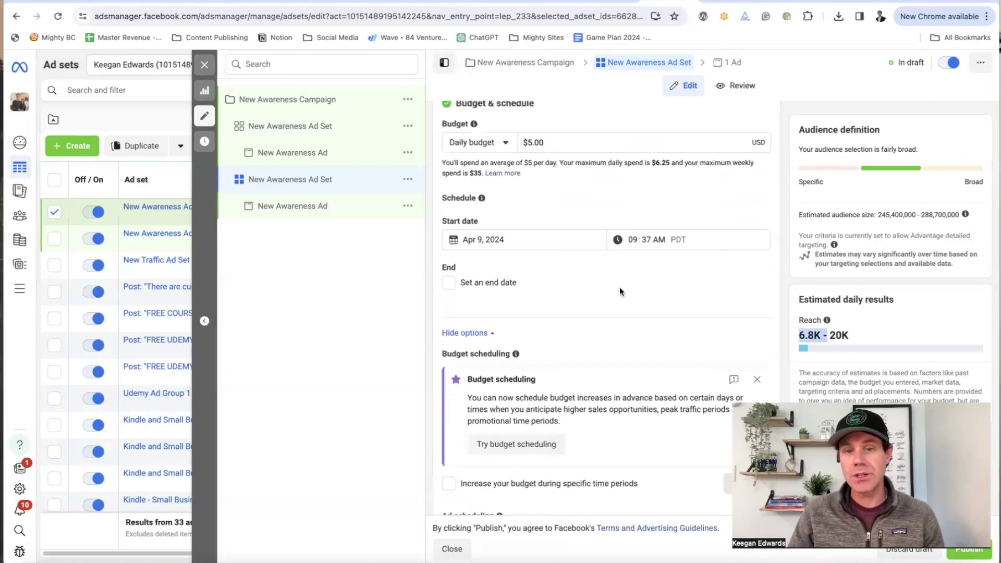
scroll(620, 287, "down", 1)
left_click(453, 273)
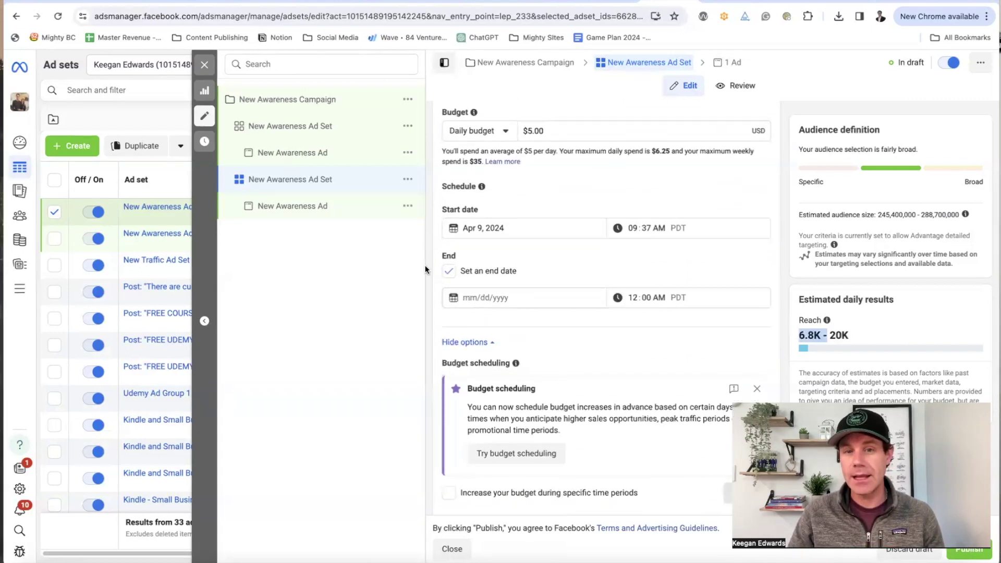
left_click(452, 273)
scroll(563, 302, "down", 5)
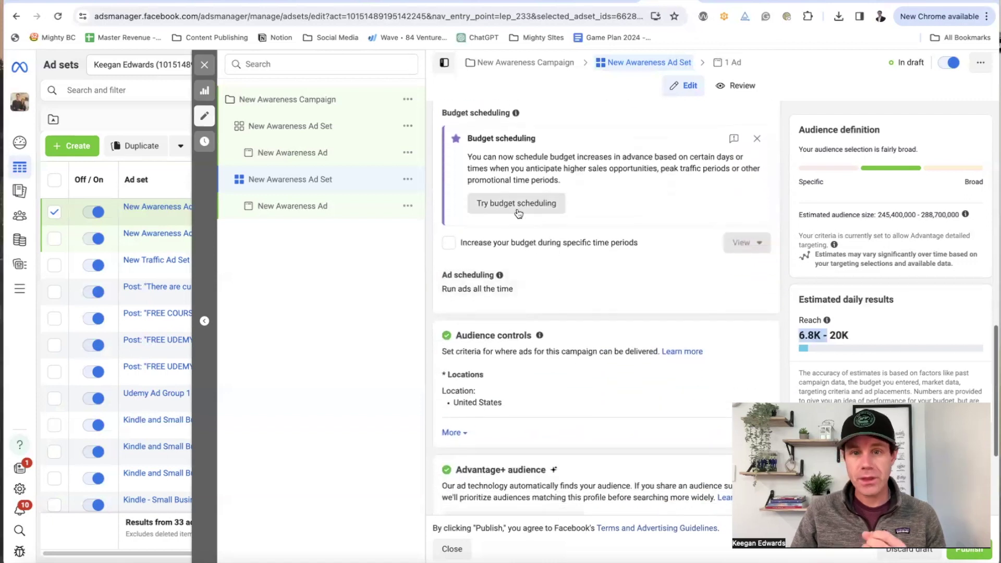
scroll(576, 312, "down", 4)
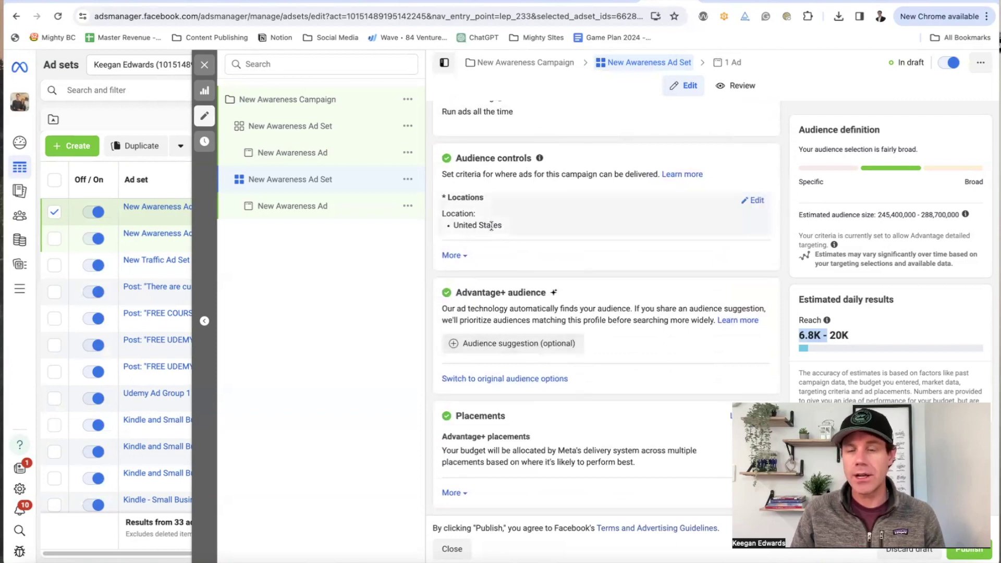
Step: Replace the United States location with Denver, Colorado, keeping the +25 mile radius
left_click(740, 201)
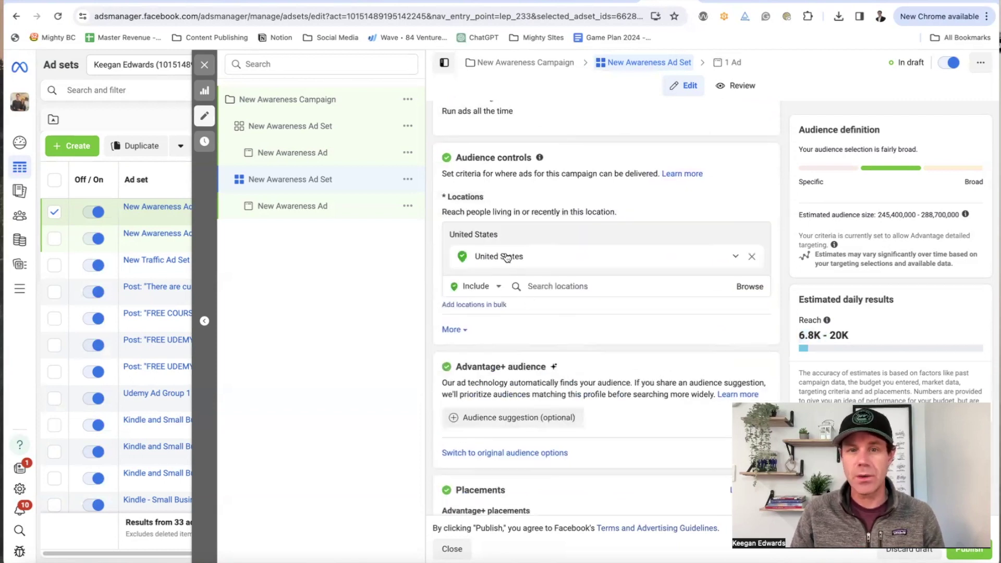
left_click(735, 256)
left_click(611, 259)
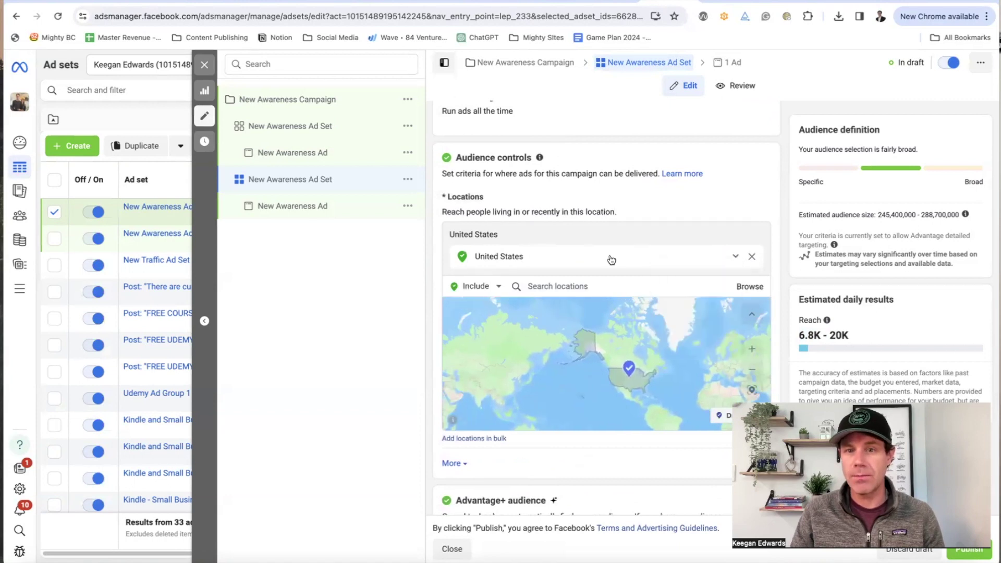
left_click(749, 287)
left_click(598, 286)
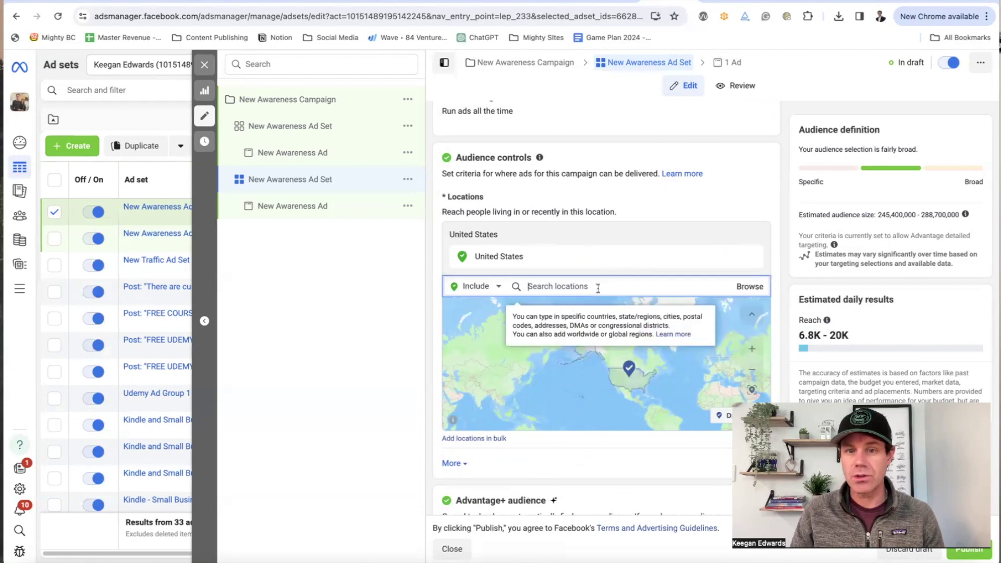
type("denver")
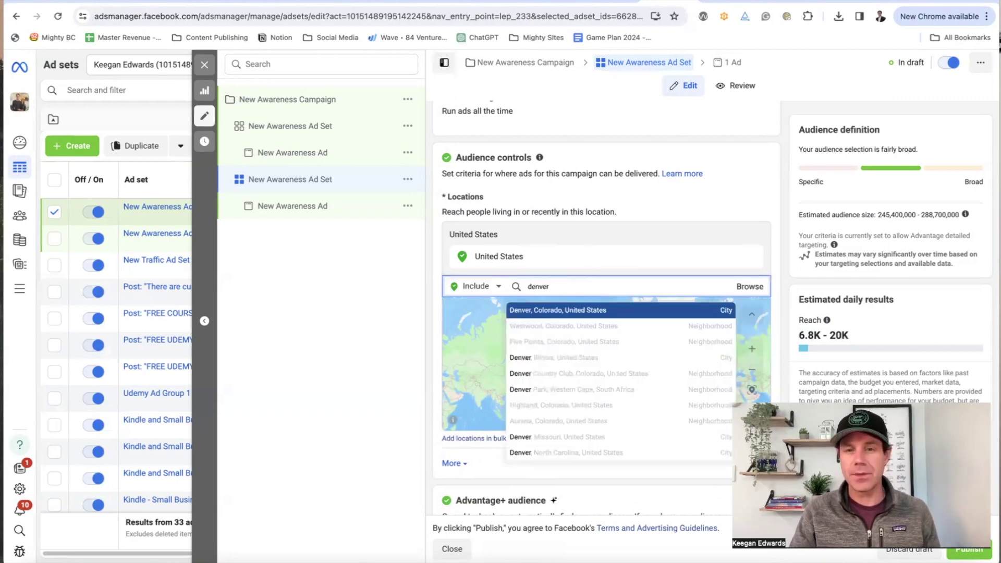
left_click(620, 310)
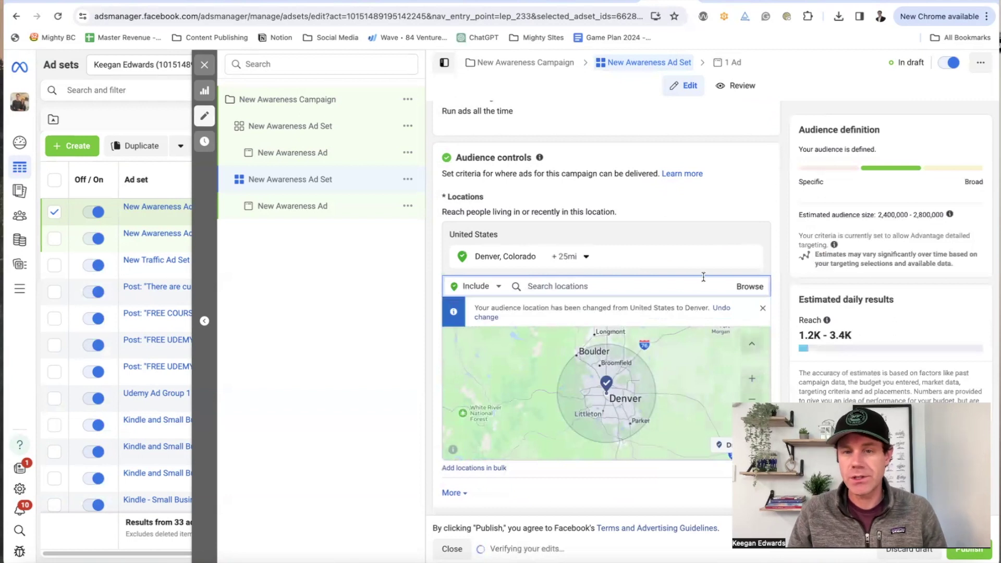
left_click(583, 260)
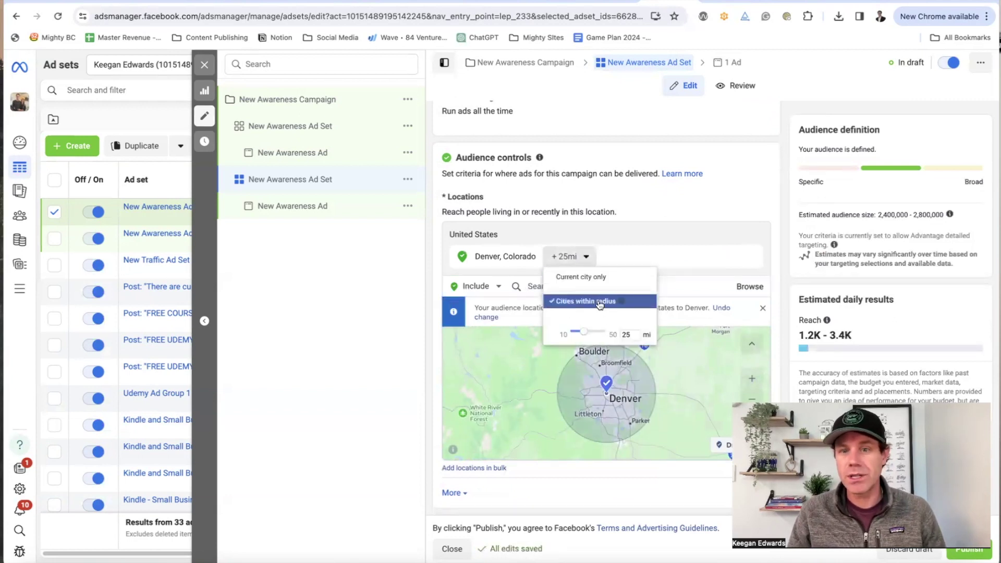
left_click(610, 201)
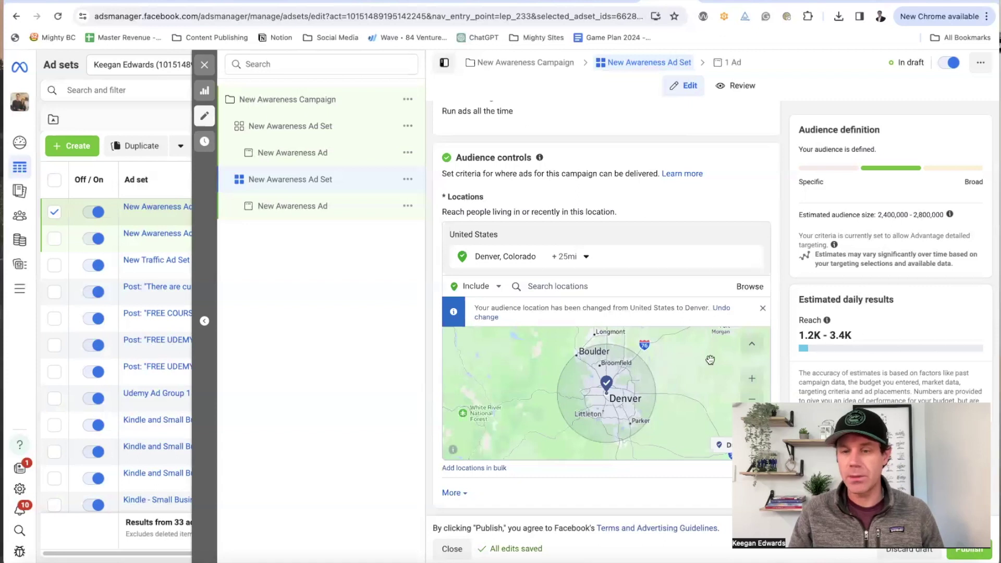
Step: Scroll through the ad set settings to review the updated Denver audience
scroll(710, 347, "down", 8)
scroll(708, 348, "up", 8)
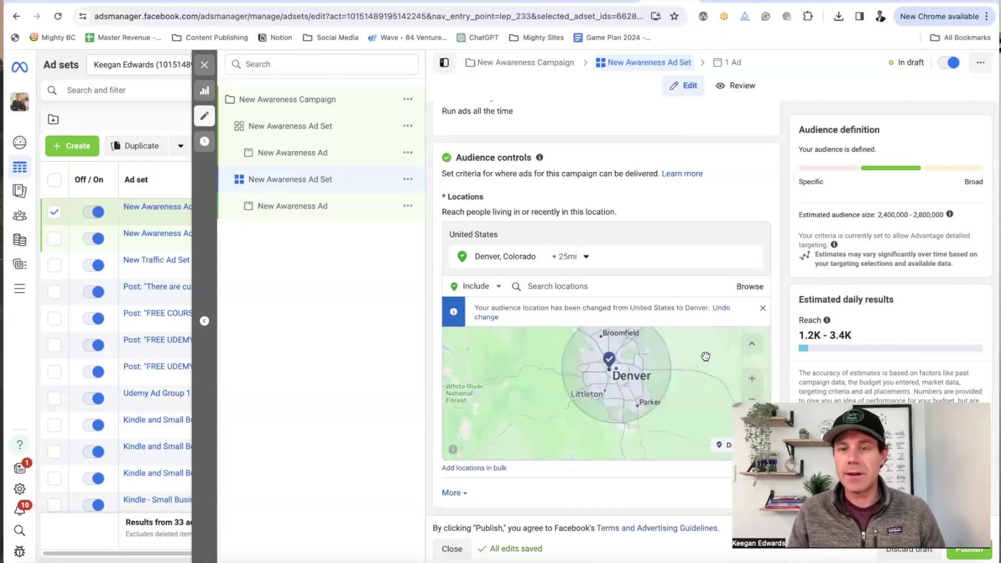
scroll(706, 356, "down", 1)
scroll(853, 287, "down", 3)
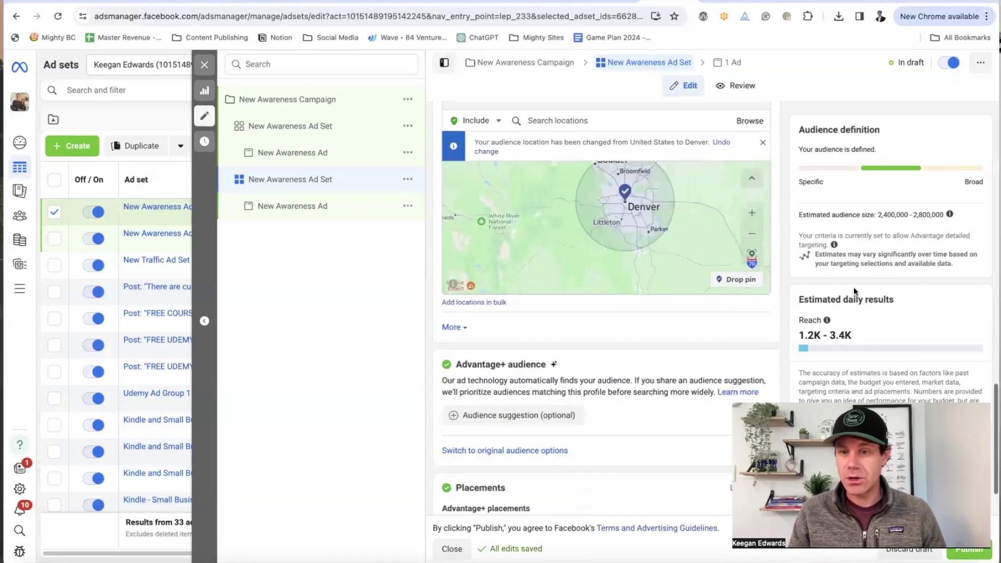
scroll(711, 345, "down", 1)
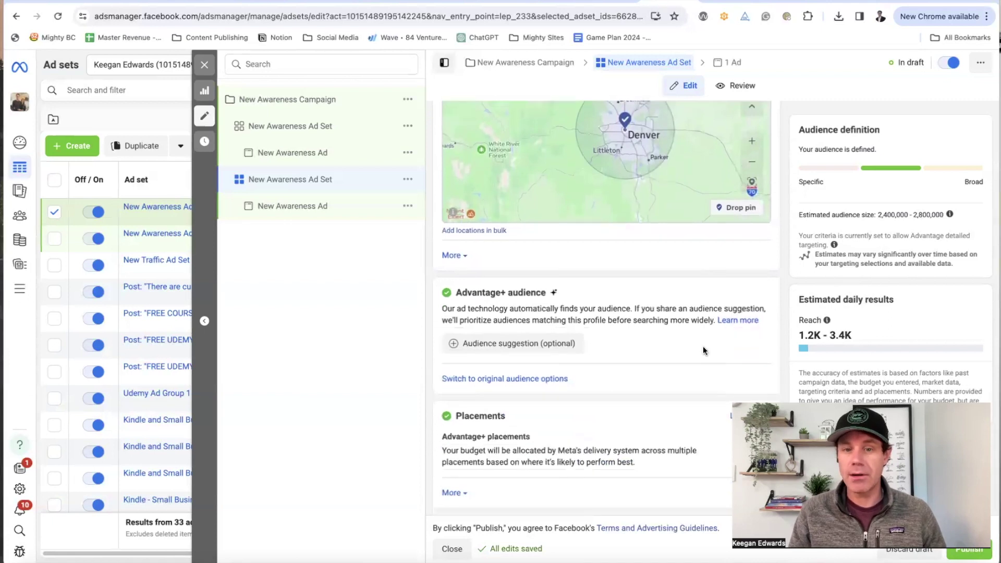
scroll(545, 370, "up", 10)
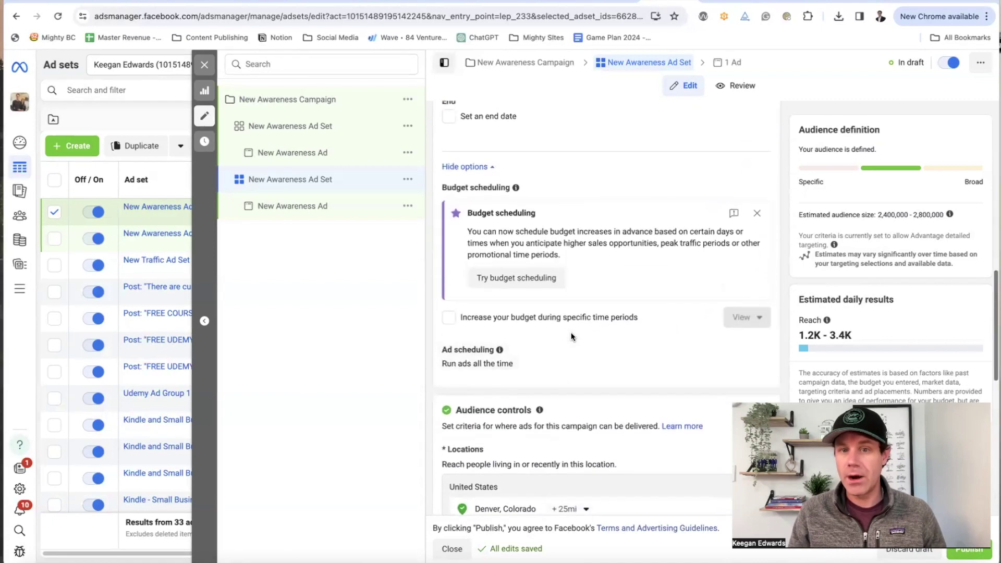
scroll(571, 333, "up", 3)
scroll(571, 332, "down", 12)
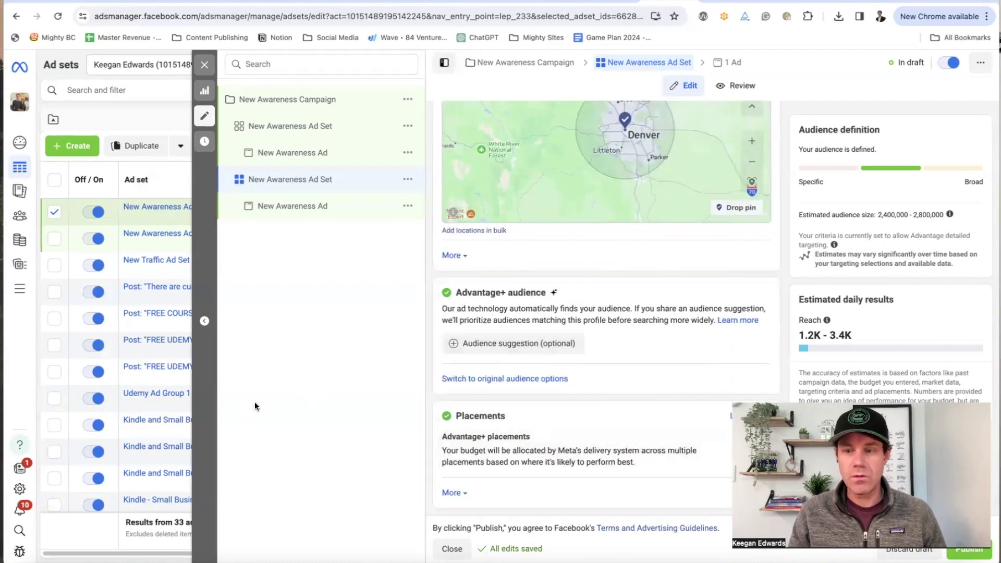
scroll(546, 373, "up", 6)
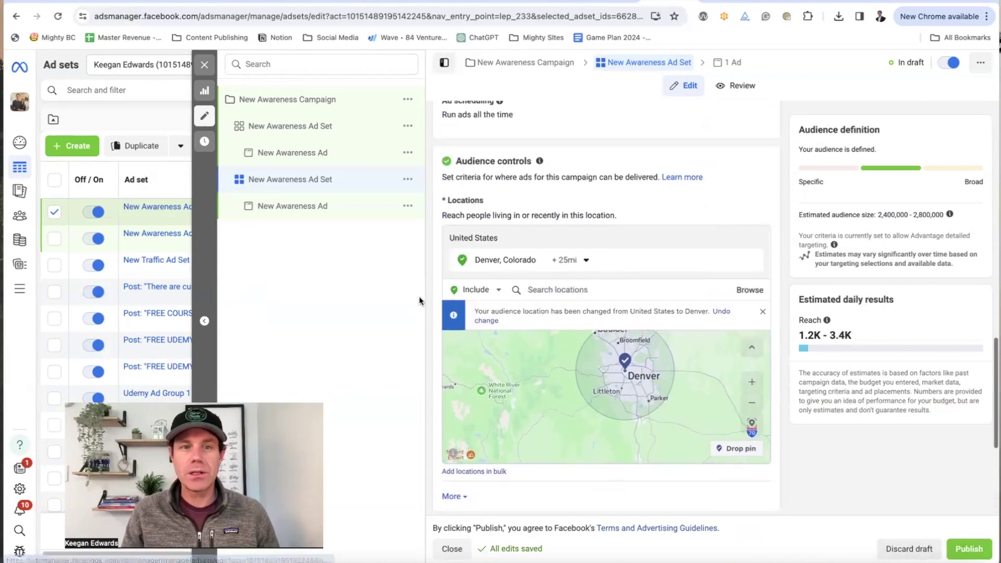
Step: Open the New Awareness Ad and scroll through its Facebook and Instagram previews
left_click(291, 205)
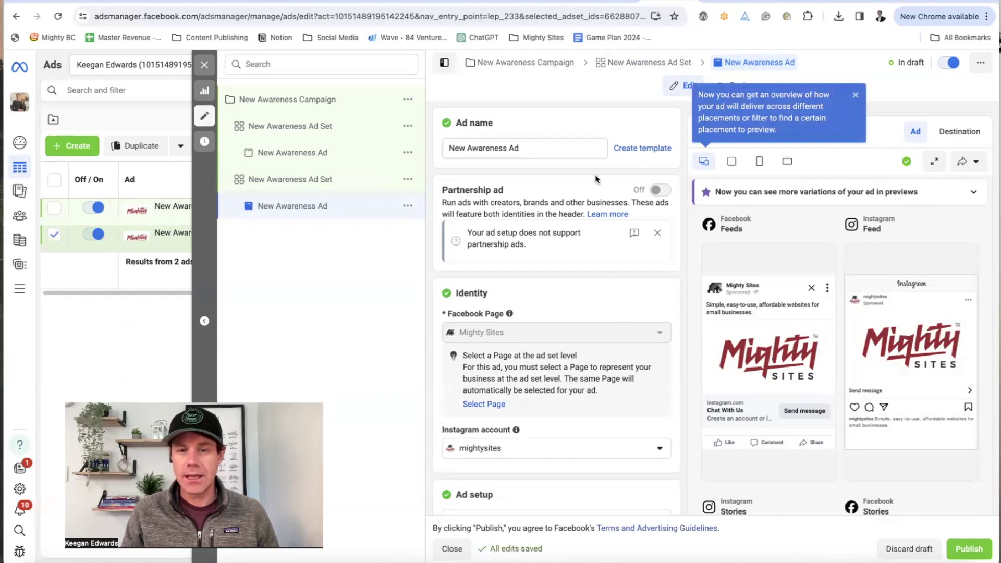
scroll(605, 209, "down", 1)
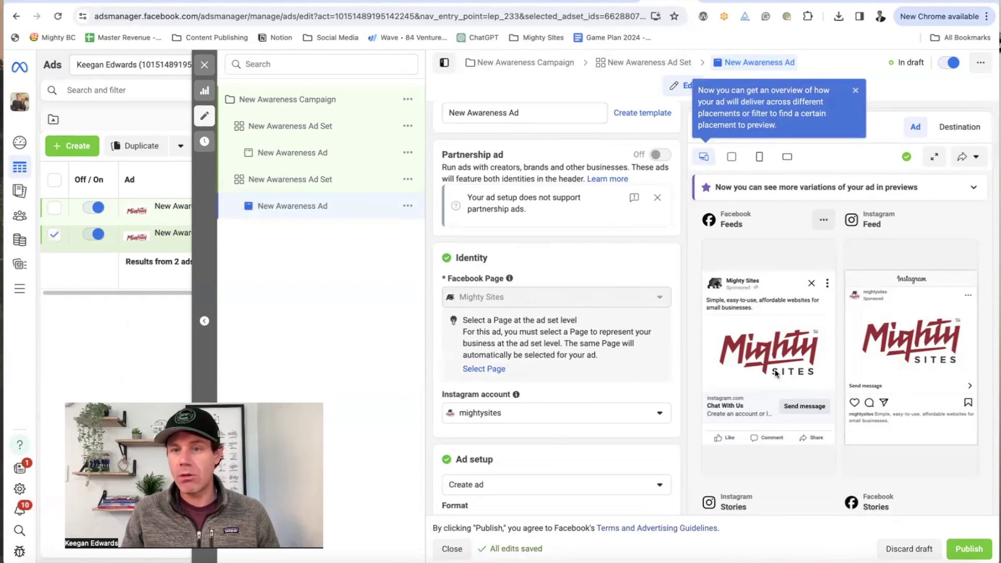
scroll(776, 370, "down", 5)
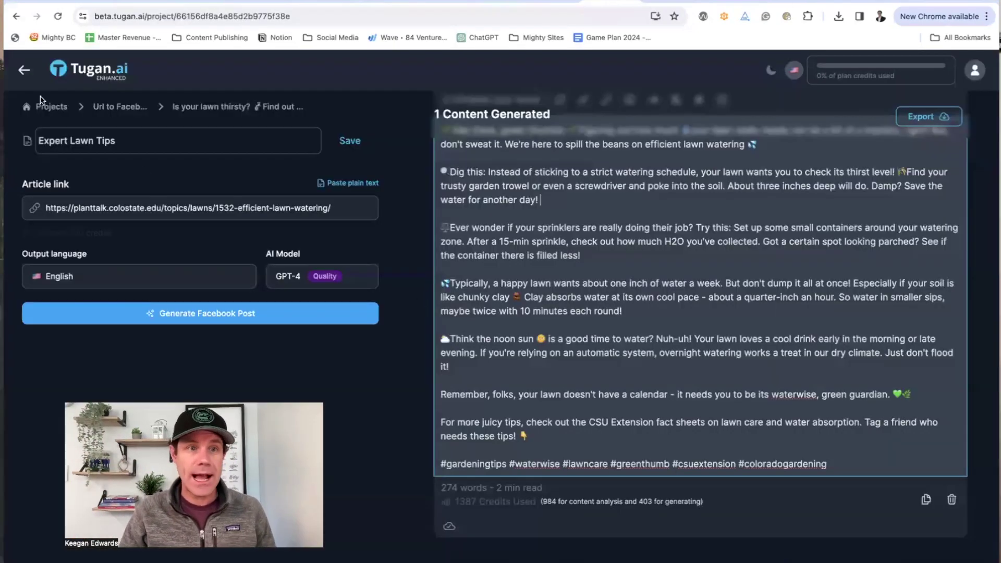
Step: Go back to the Tugan.ai tools dashboard, scroll the tools, then return to the Ads Manager draft
left_click(20, 74)
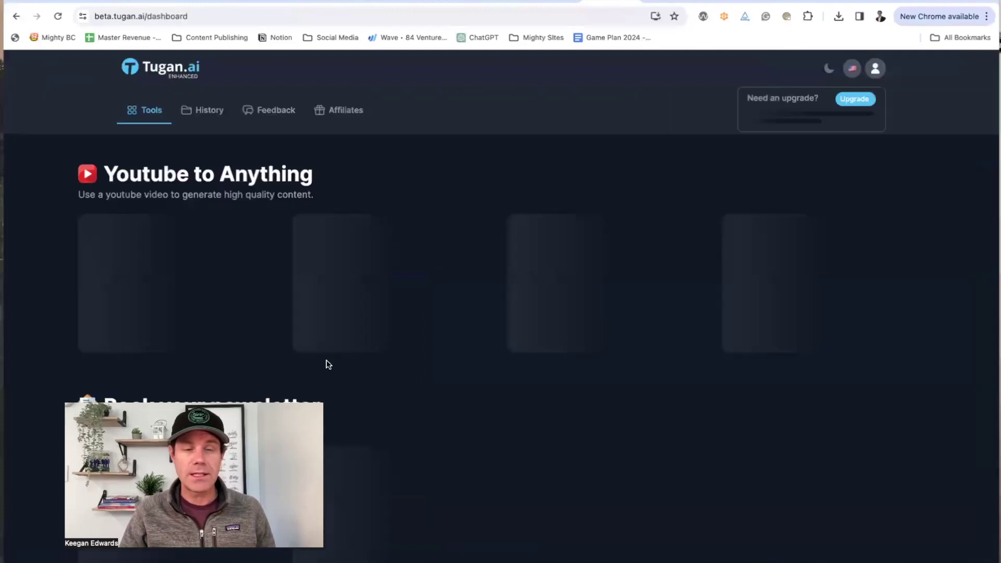
scroll(334, 359, "down", 15)
scroll(338, 362, "down", 12)
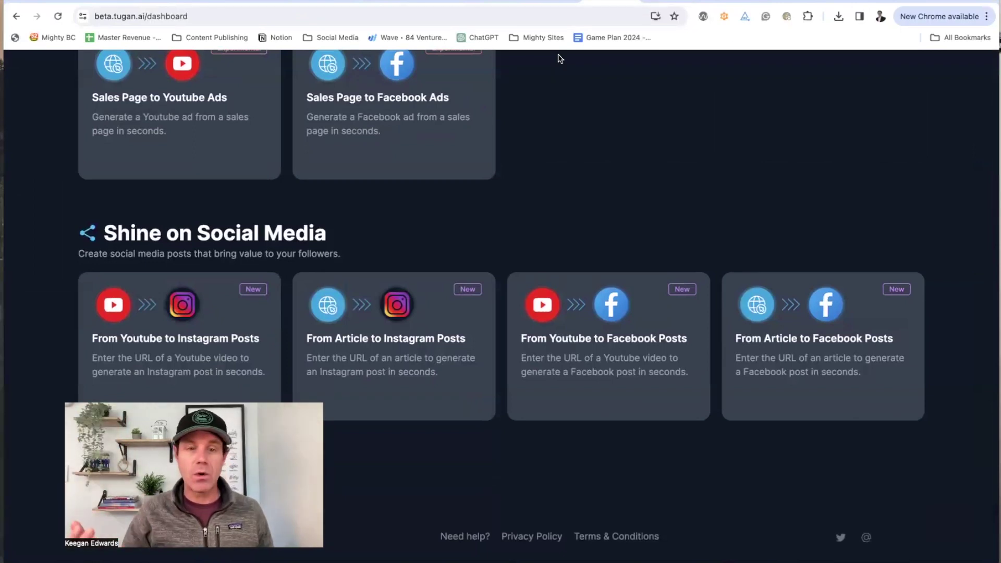
left_click(667, 3)
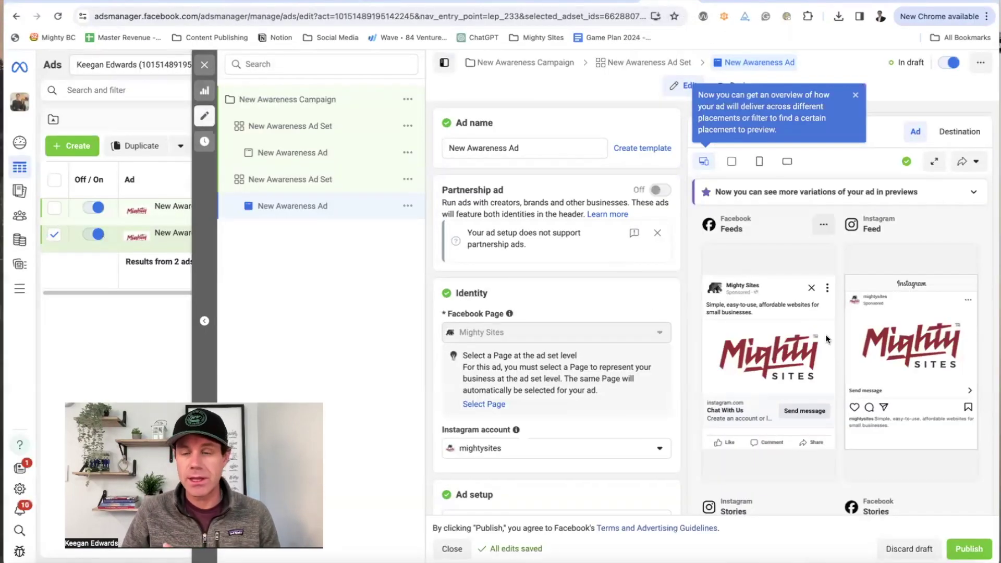
Step: Scroll down the ad draft to the Ad creative section
scroll(829, 369, "down", 4)
scroll(640, 374, "down", 3)
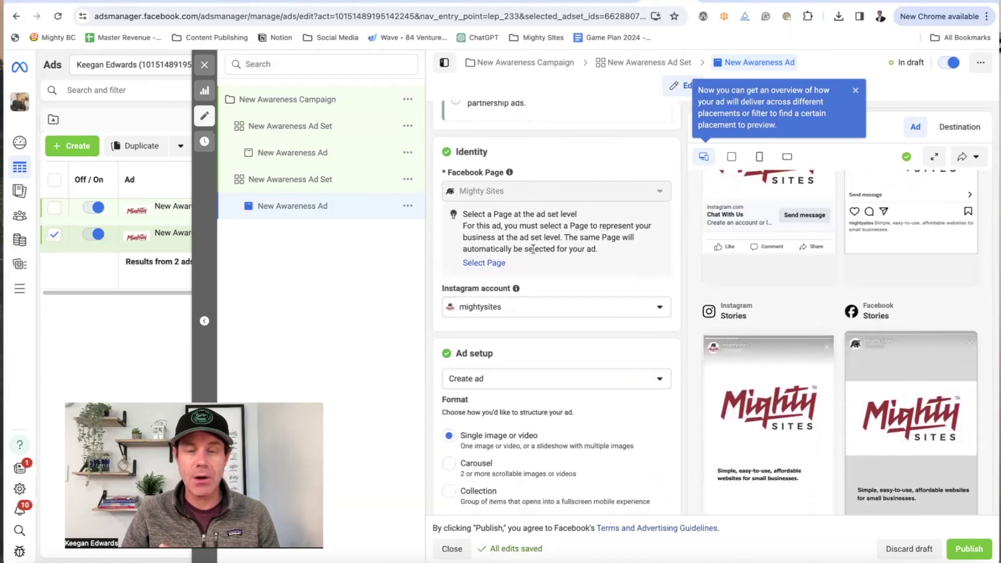
scroll(602, 332, "down", 5)
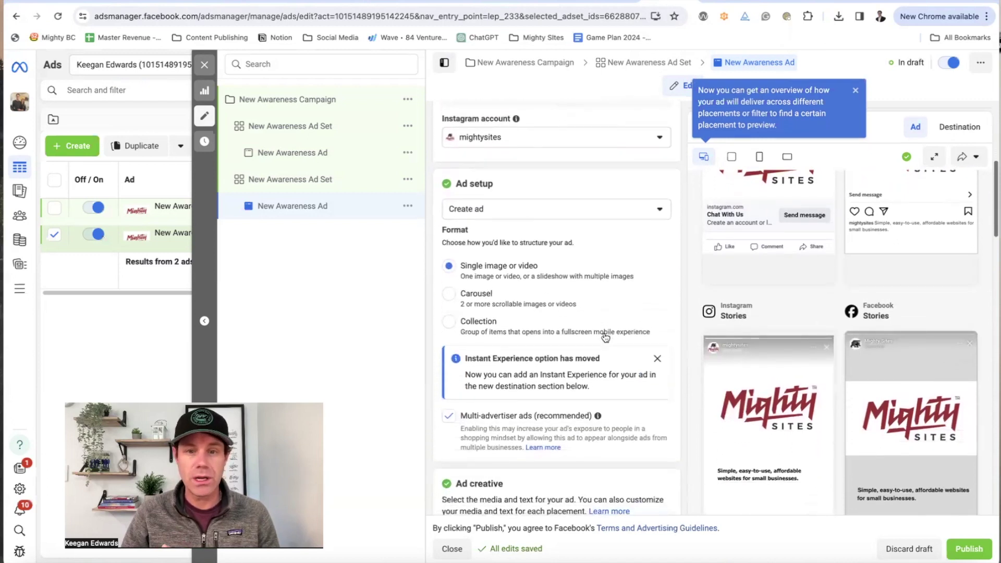
mouse_move(601, 334)
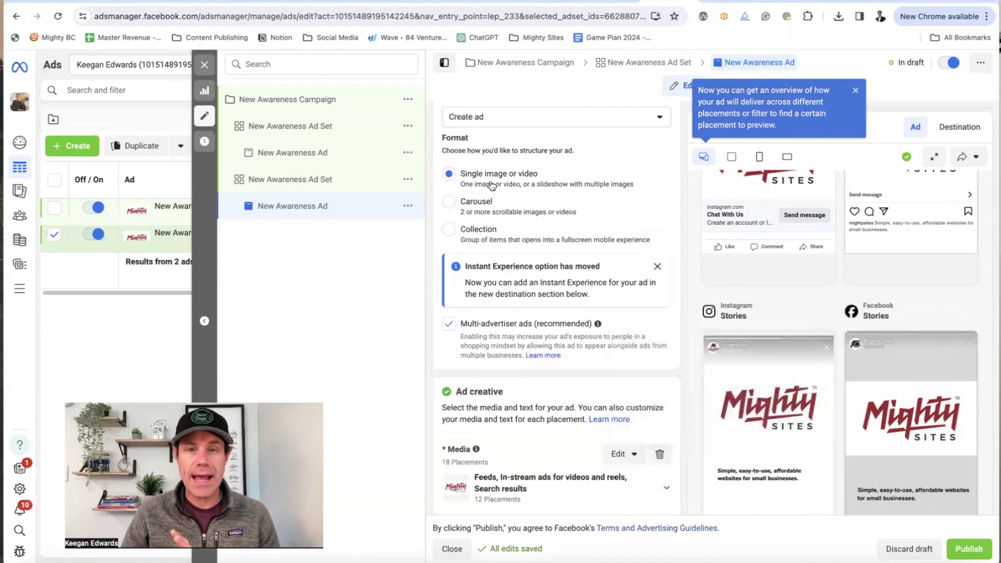
scroll(494, 203, "up", 1)
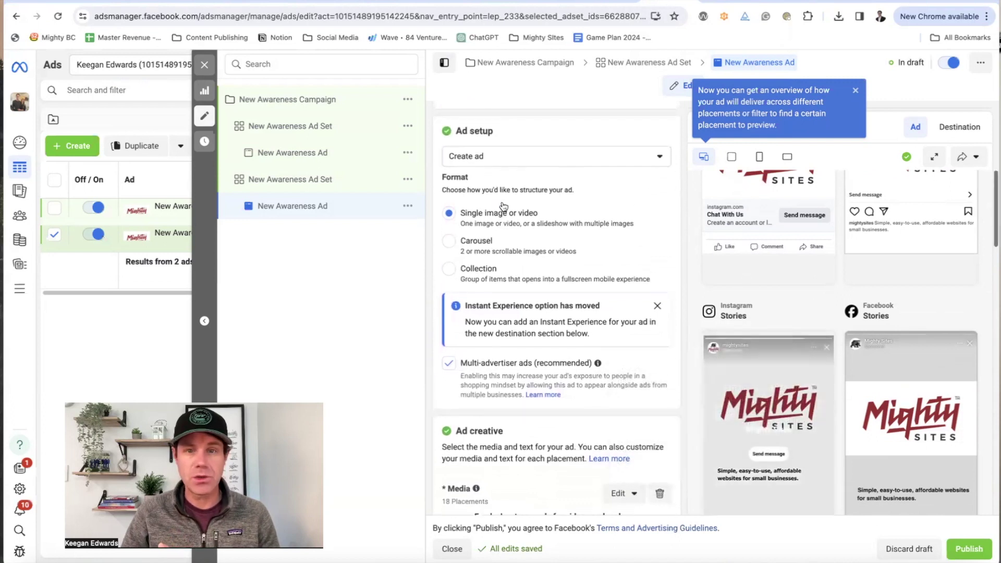
scroll(538, 236, "down", 4)
scroll(538, 236, "down", 2)
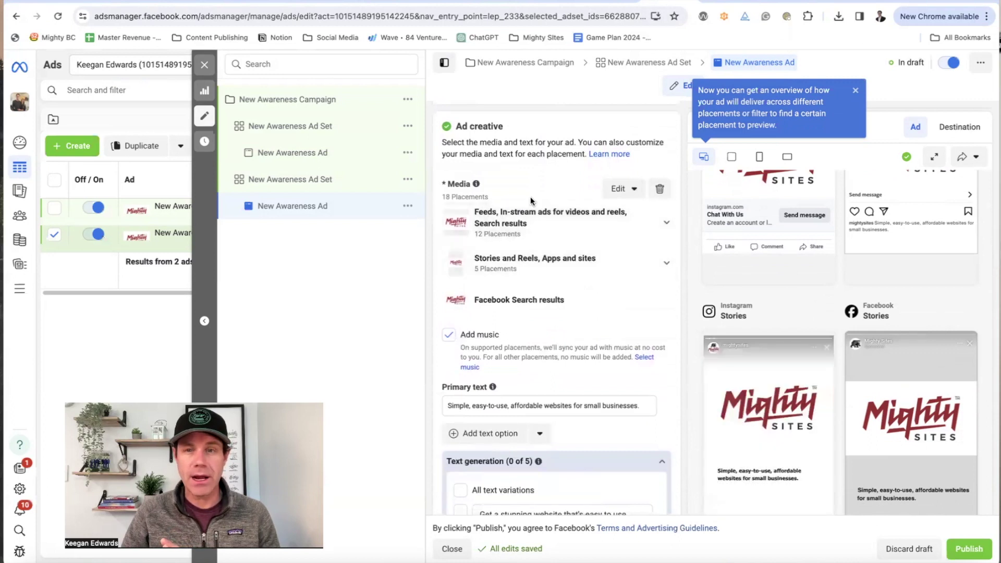
scroll(583, 252, "down", 2)
scroll(583, 251, "up", 2)
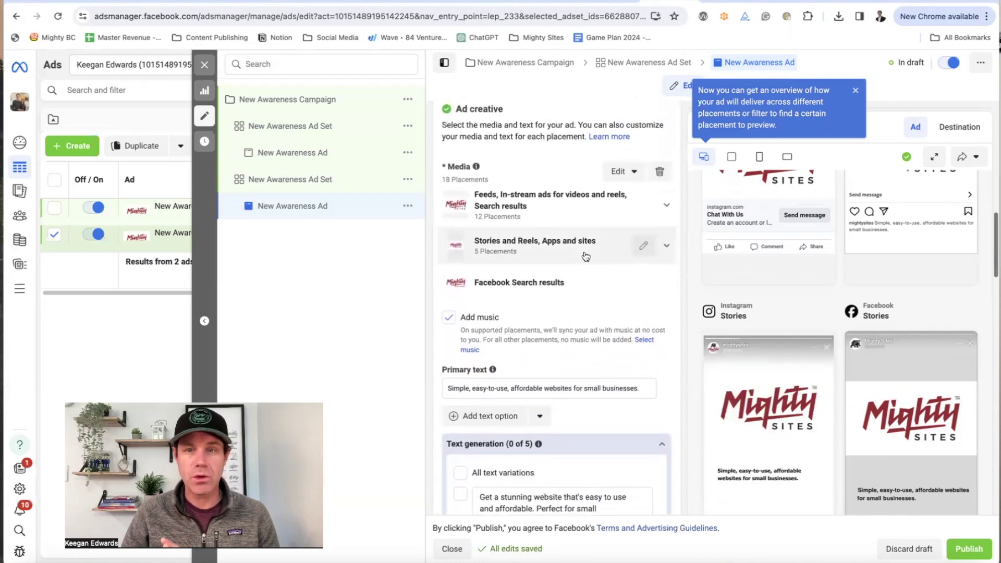
Step: Choose Edit media, add new media via Upload, then cancel the file picker
left_click(622, 171)
left_click(622, 200)
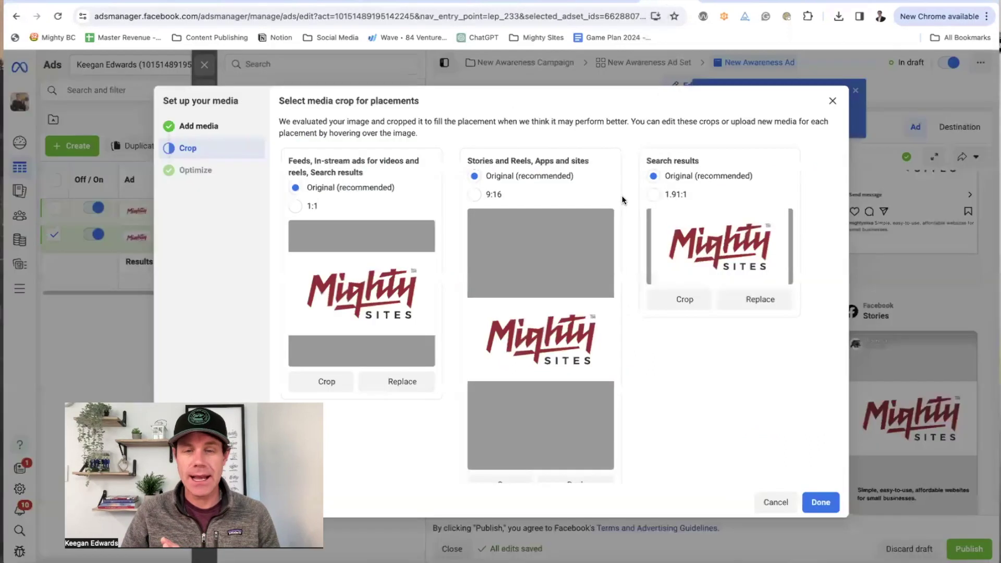
left_click(207, 126)
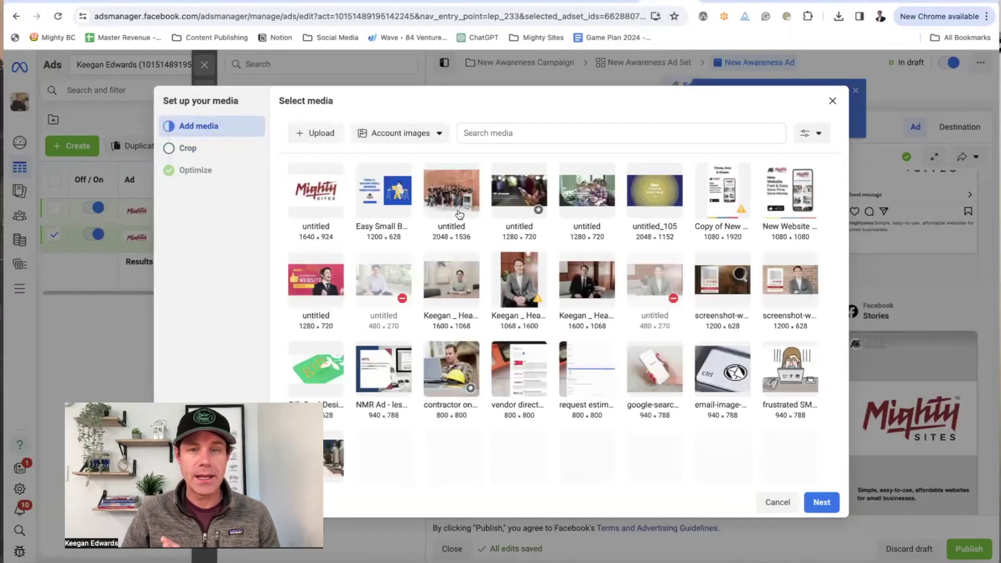
left_click(319, 135)
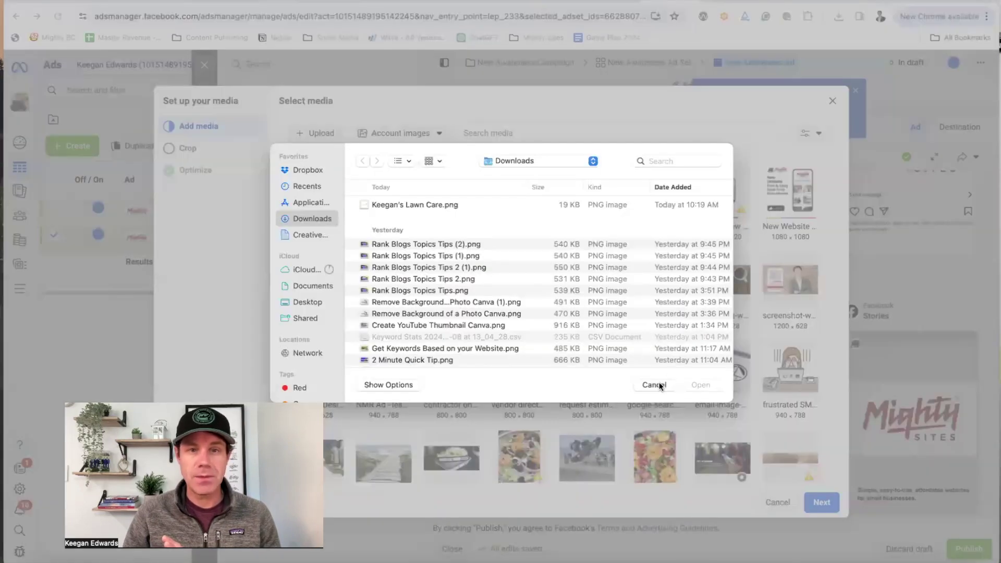
left_click(654, 385)
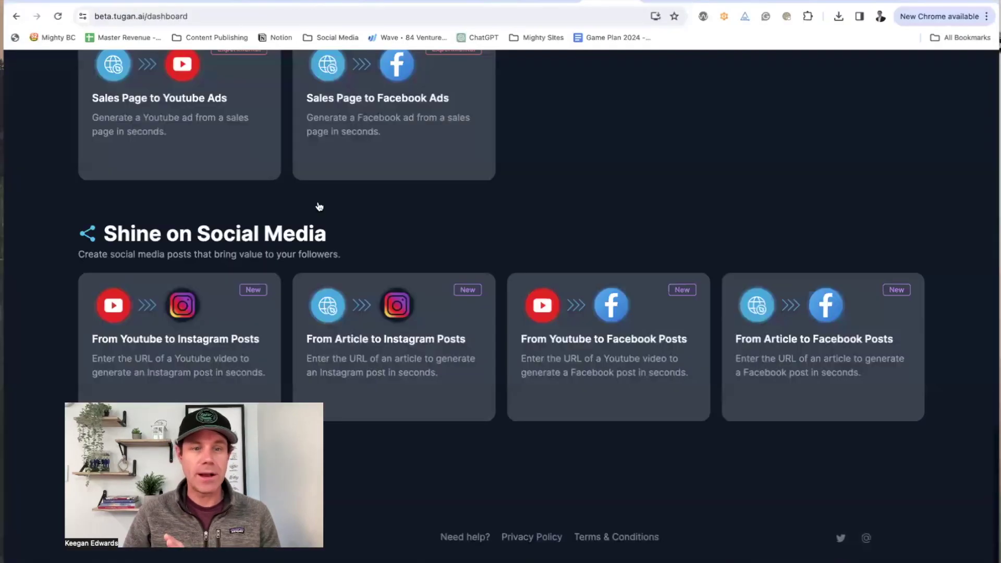
Step: Scroll the Tugan.ai dashboard, then switch to the Canva 'Lawn Care Sprinkler Post' design
scroll(318, 206, "up", 10)
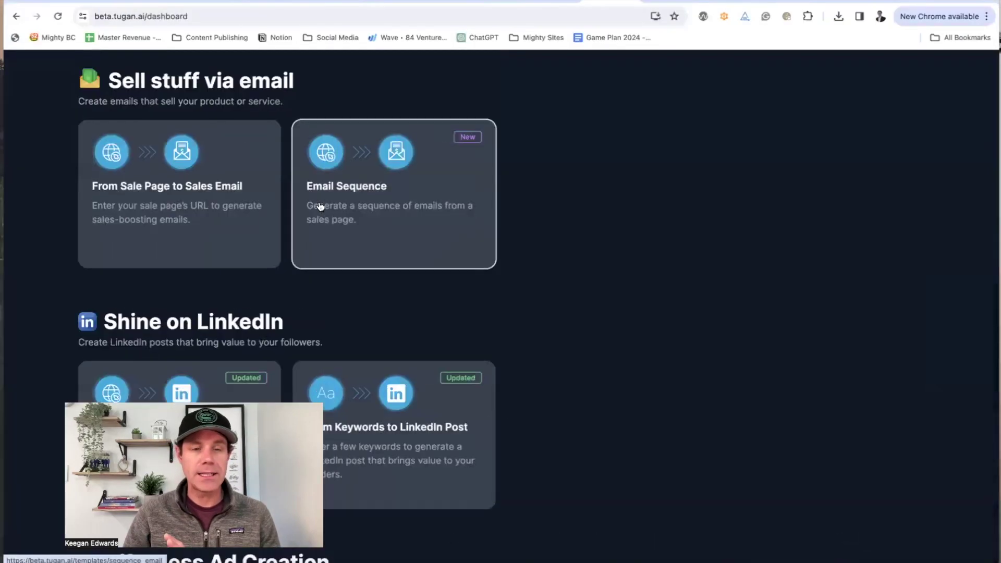
scroll(320, 206, "down", 7)
scroll(321, 206, "down", 2)
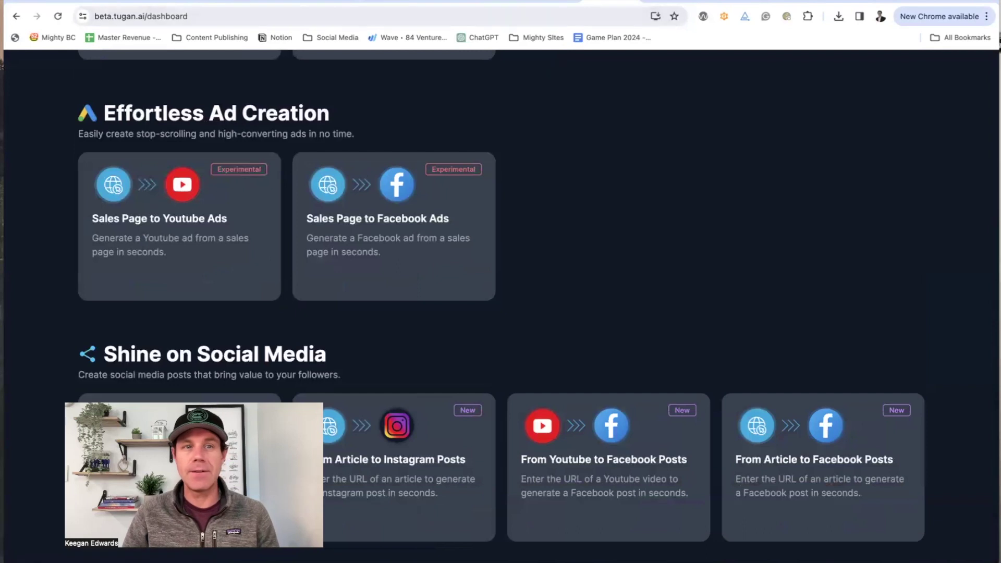
left_click(318, 2)
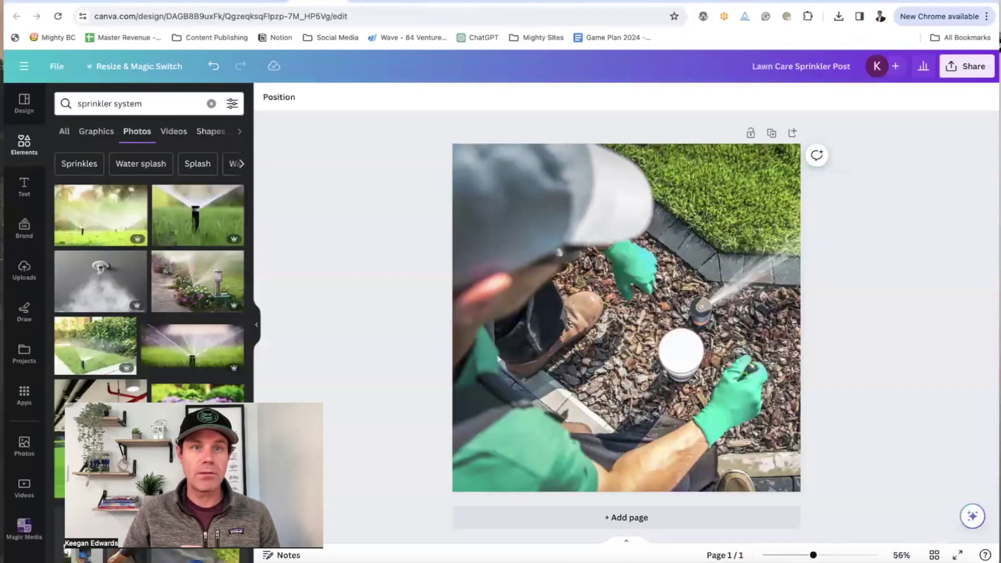
Step: From Canva home, search 'facebook ad' and create a new Facebook Ad design
left_click(255, 1)
triple_click(134, 183)
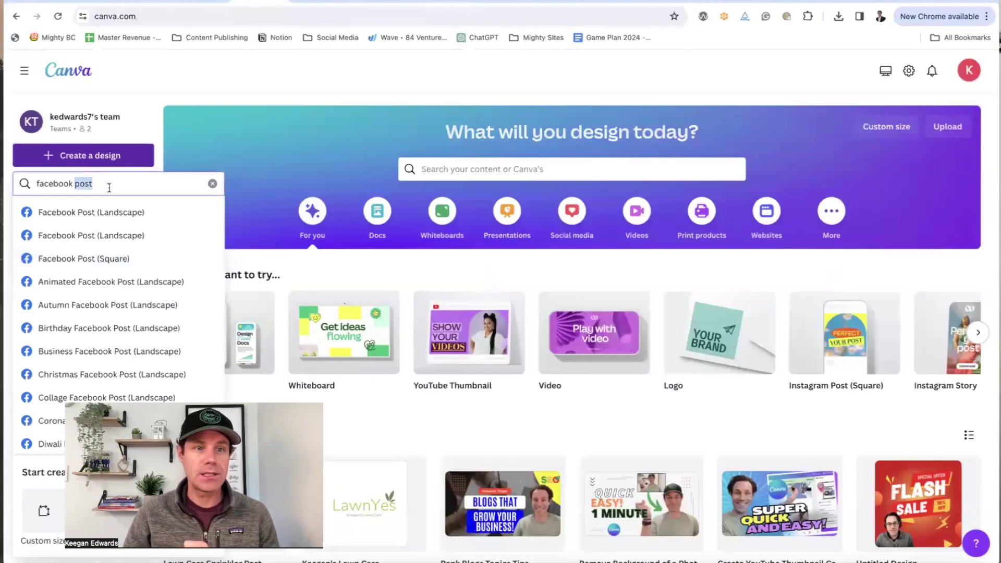
type("facebook ad")
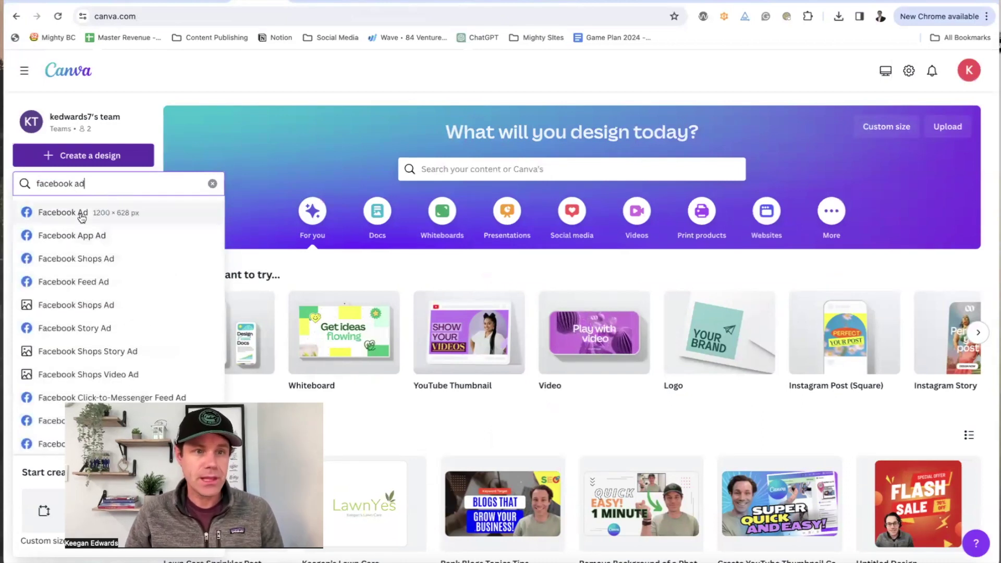
left_click(78, 212)
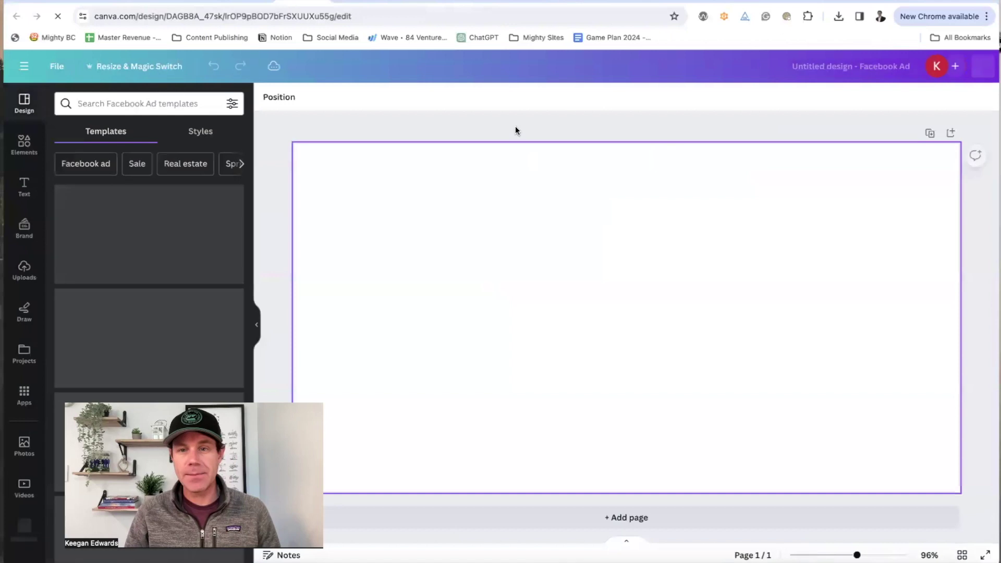
Step: Search the Facebook Ad templates for 'lawn care' and browse the results
scroll(102, 208, "down", 15)
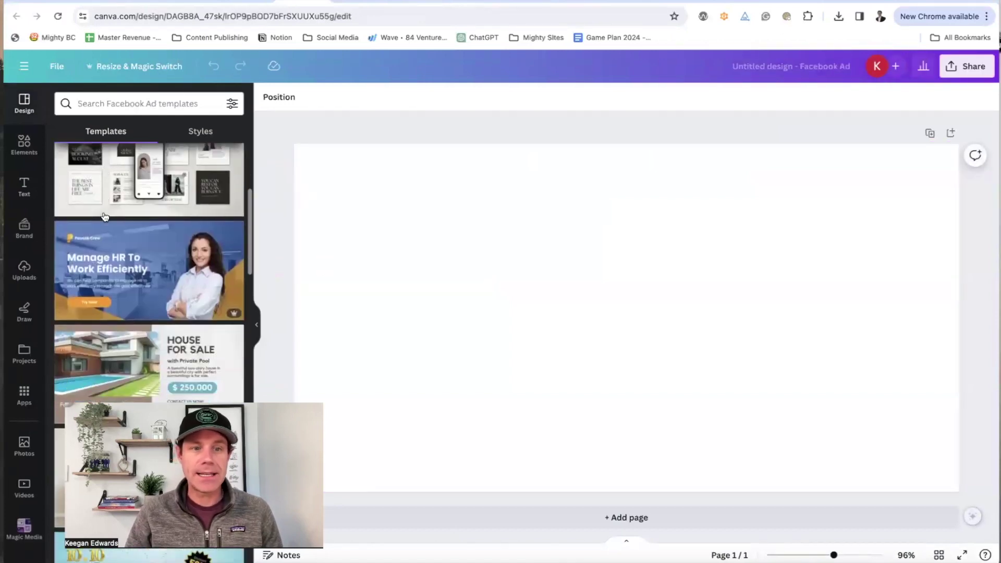
left_click(115, 103)
type("lawn care")
key("Return")
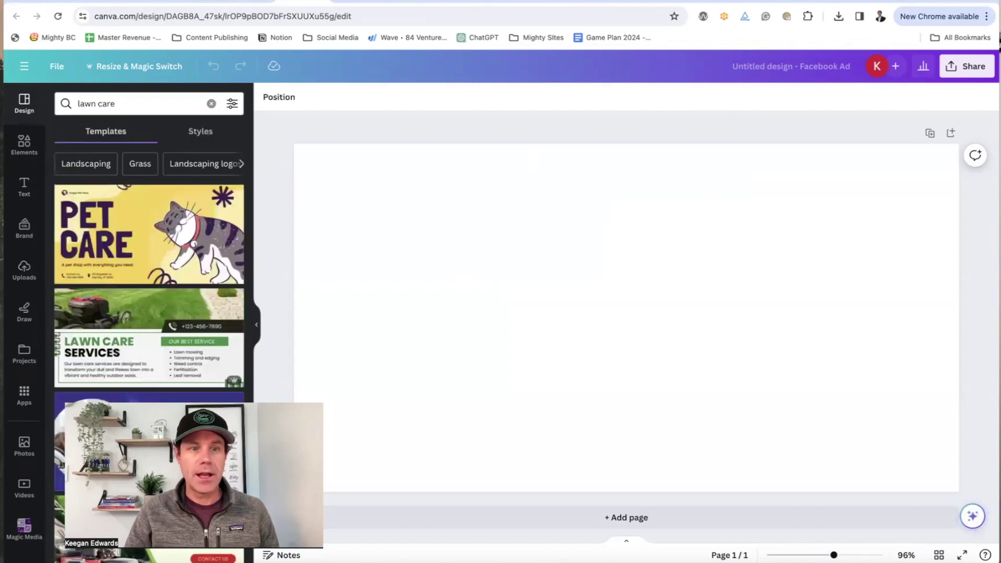
scroll(126, 292, "down", 2)
scroll(126, 292, "down", 10)
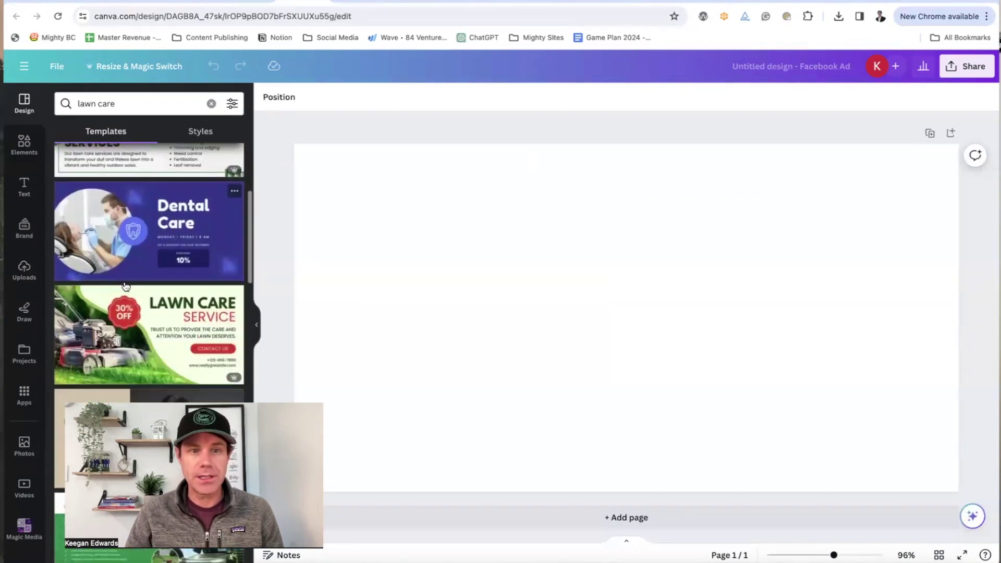
scroll(104, 266, "down", 2)
scroll(78, 208, "up", 1)
left_click(25, 143)
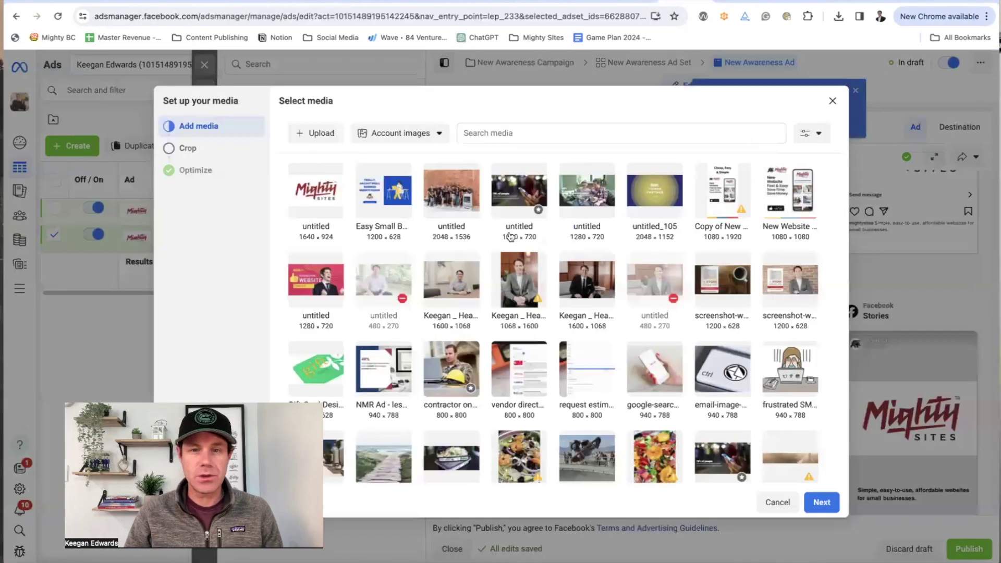
left_click(832, 101)
scroll(816, 368, "down", 5)
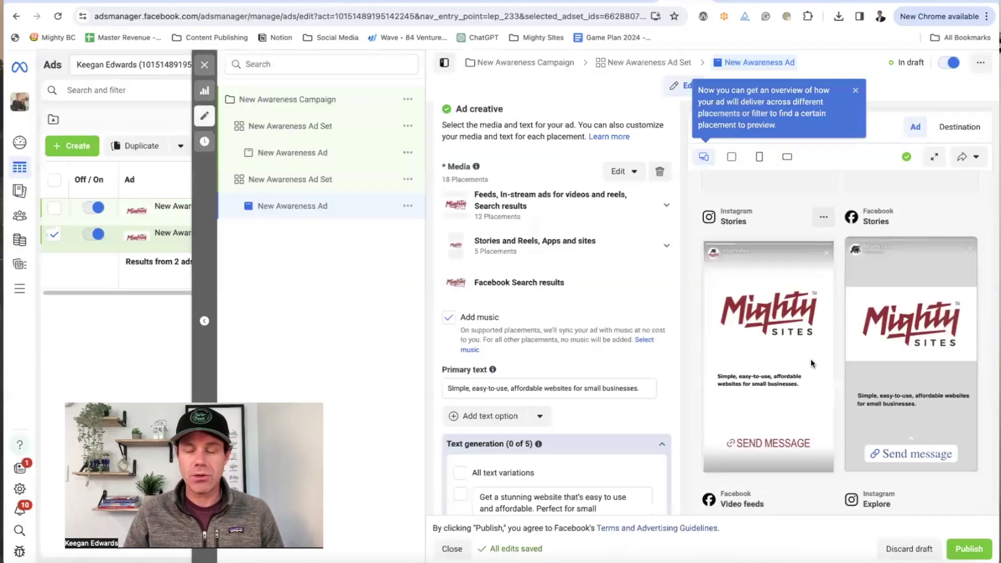
scroll(572, 345, "down", 5)
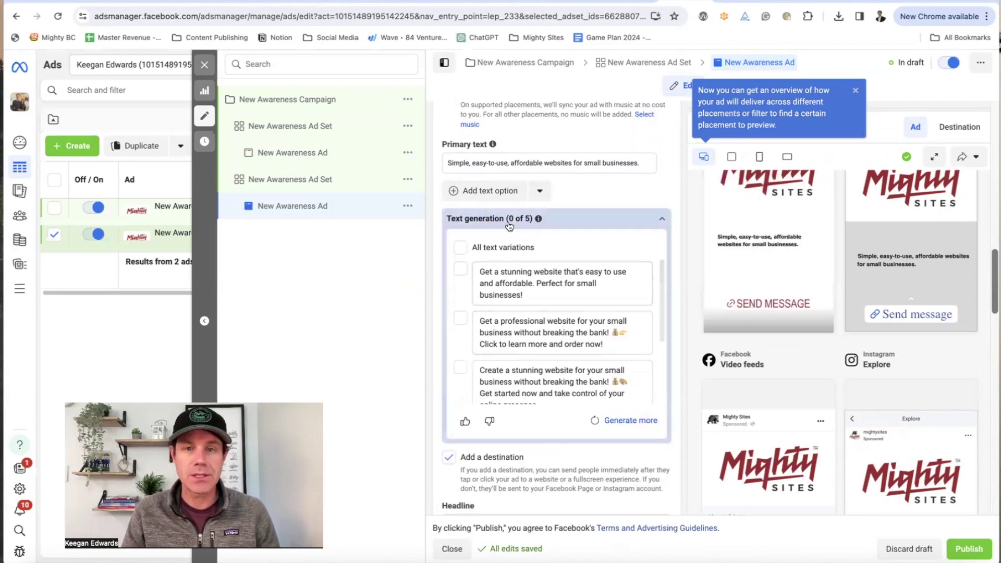
scroll(521, 221, "up", 4)
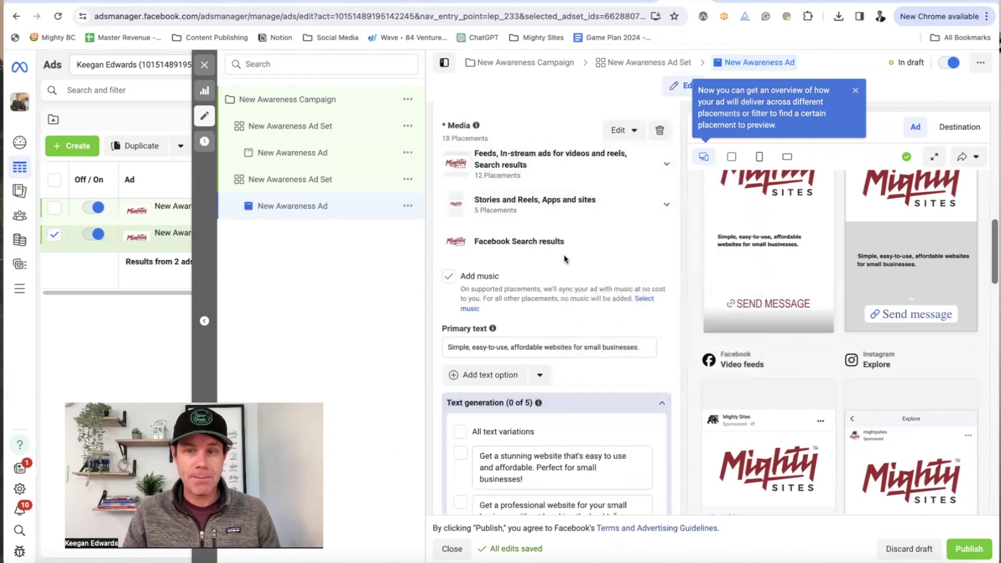
scroll(800, 260, "down", 4)
scroll(917, 264, "down", 7)
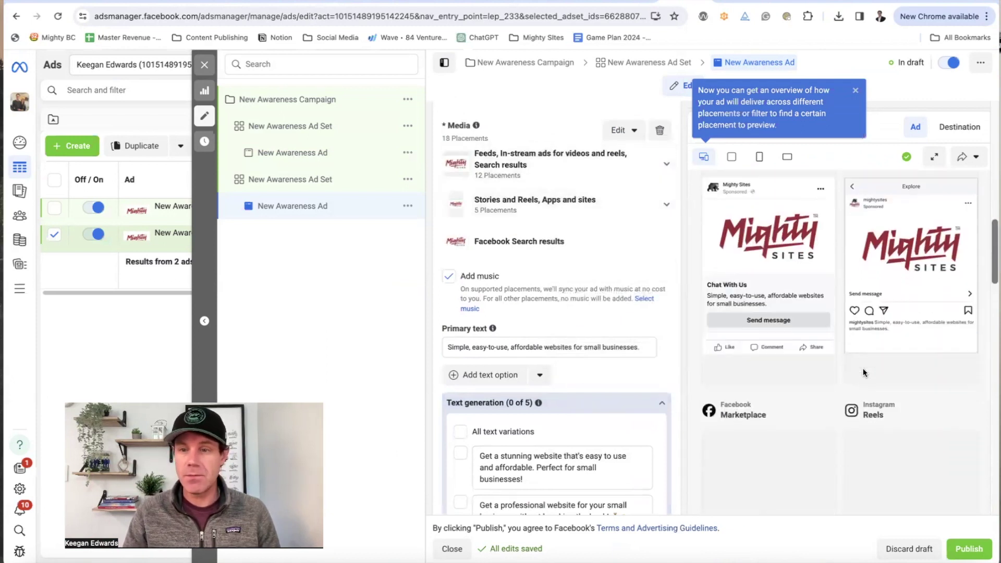
scroll(895, 271, "down", 1)
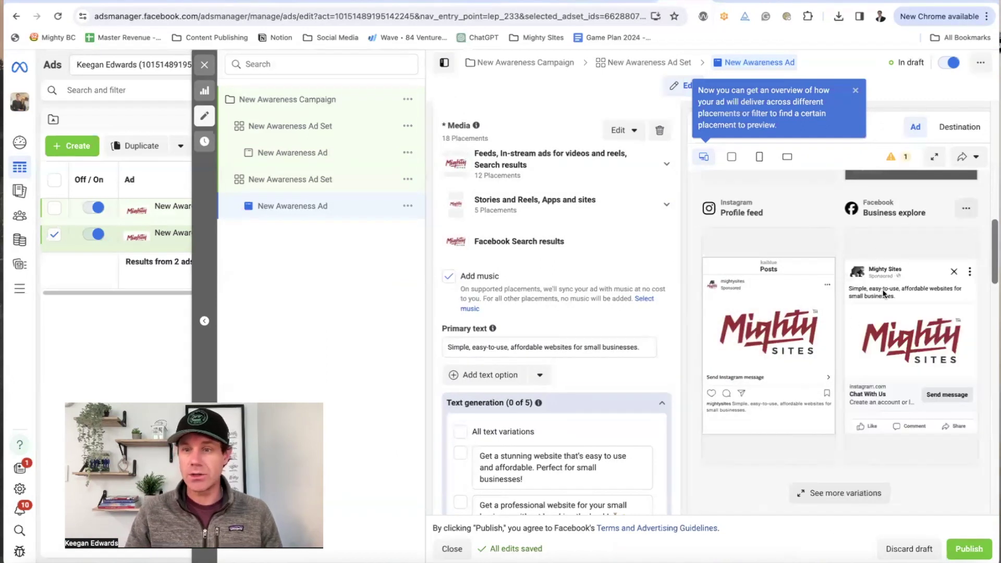
scroll(883, 293, "up", 4)
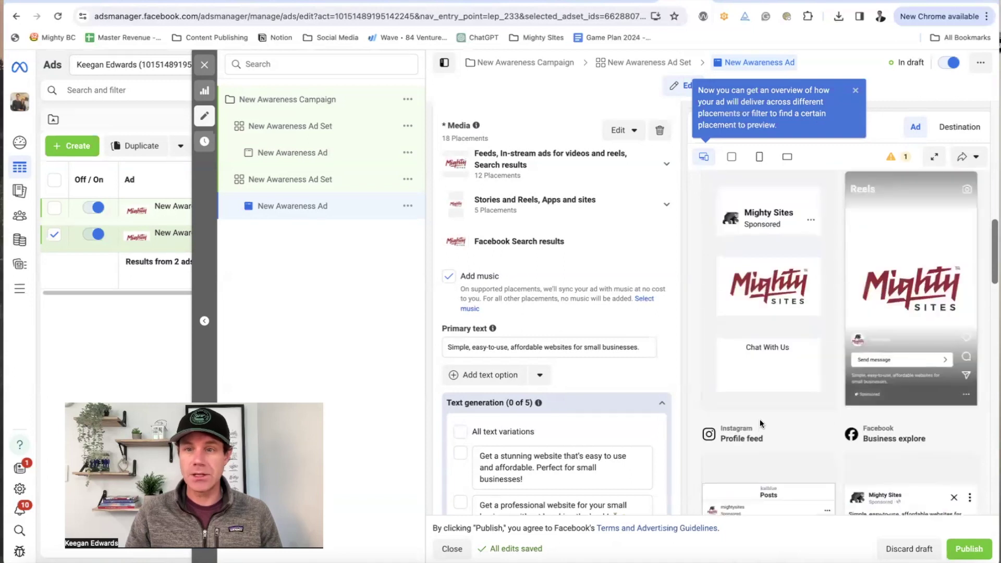
scroll(761, 415, "up", 3)
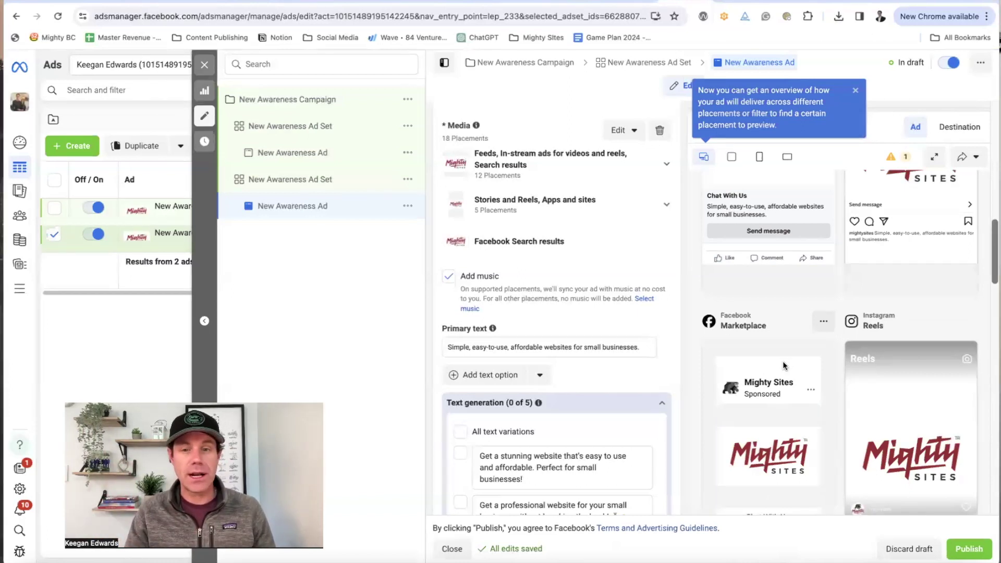
scroll(553, 323, "down", 3)
left_click(524, 253)
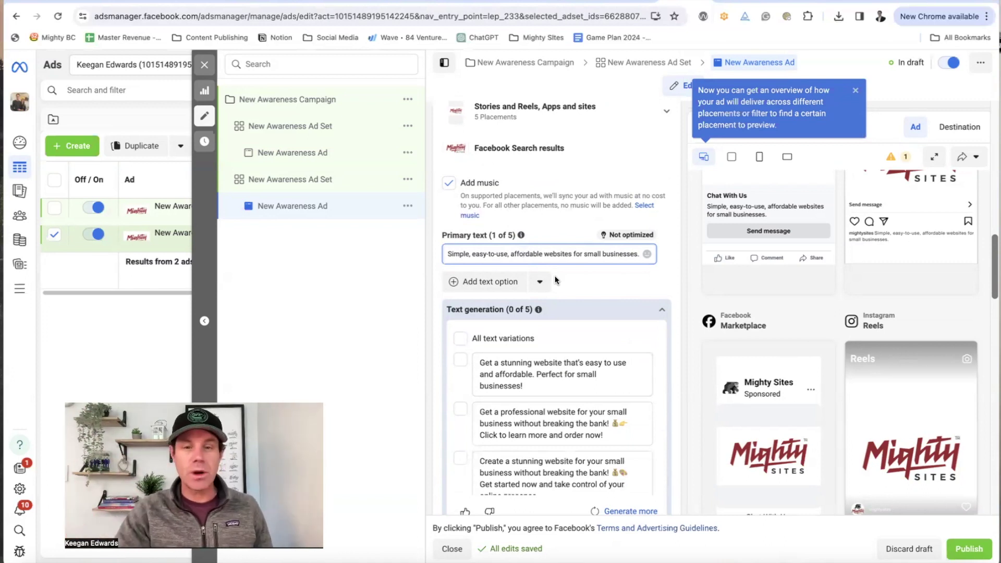
scroll(531, 279, "down", 3)
scroll(531, 314, "down", 4)
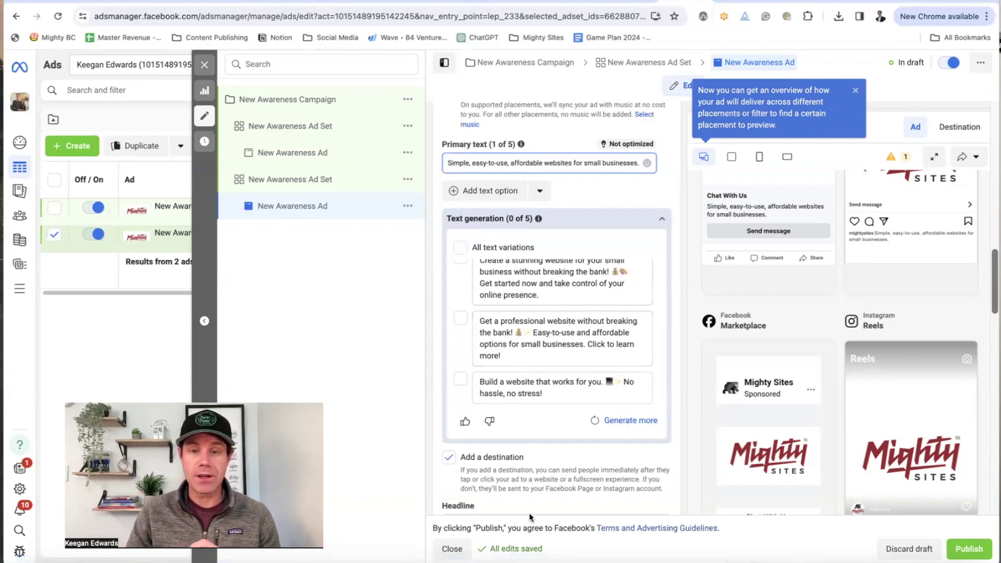
scroll(533, 493, "down", 6)
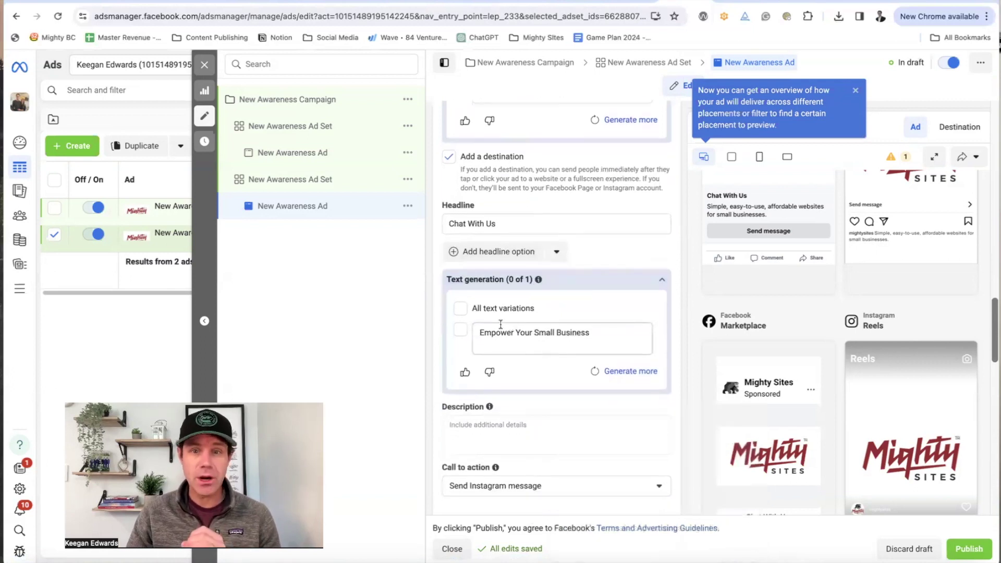
scroll(466, 312, "down", 1)
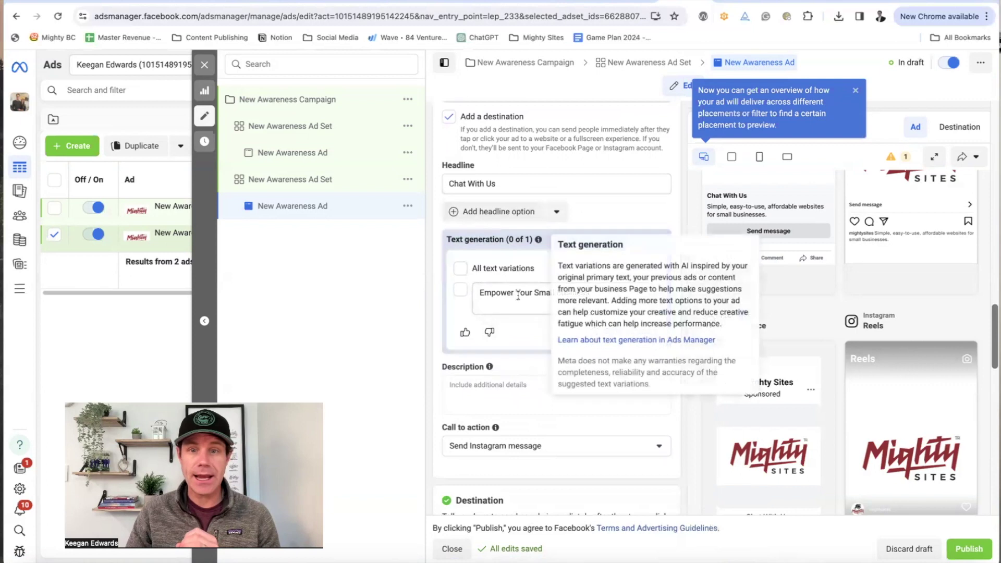
scroll(720, 313, "up", 5)
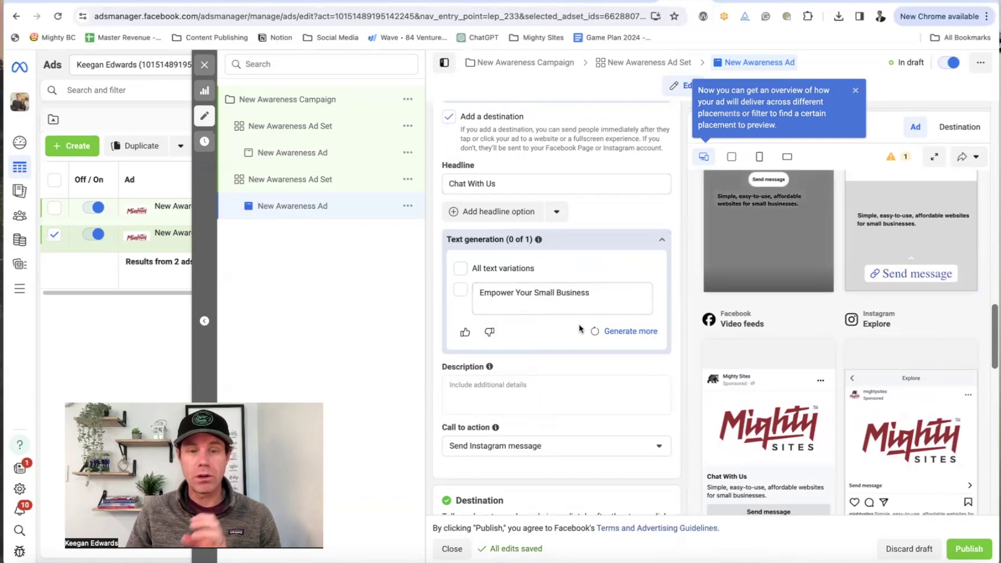
scroll(580, 328, "down", 6)
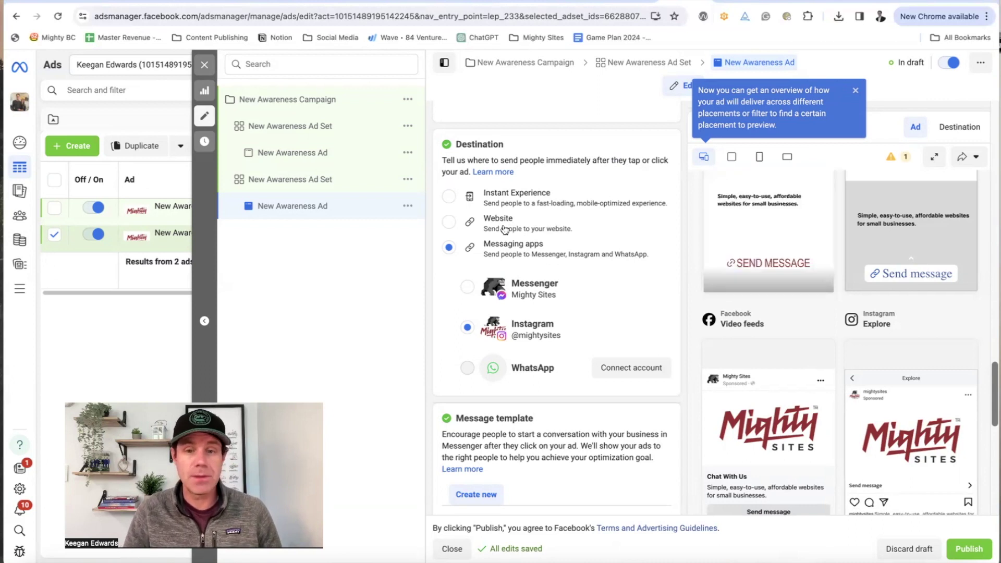
scroll(571, 228, "down", 4)
scroll(623, 339, "down", 7)
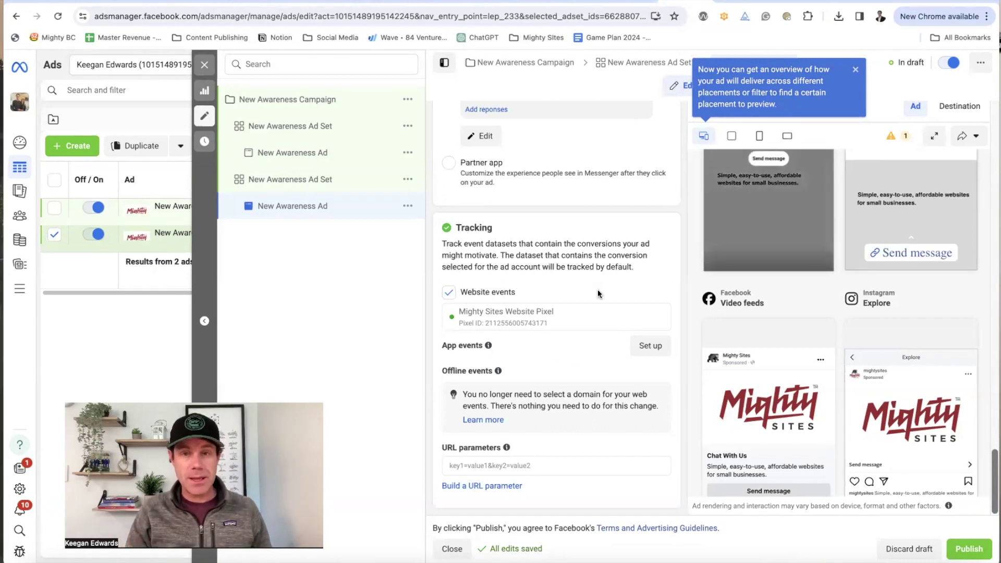
scroll(621, 205, "up", 10)
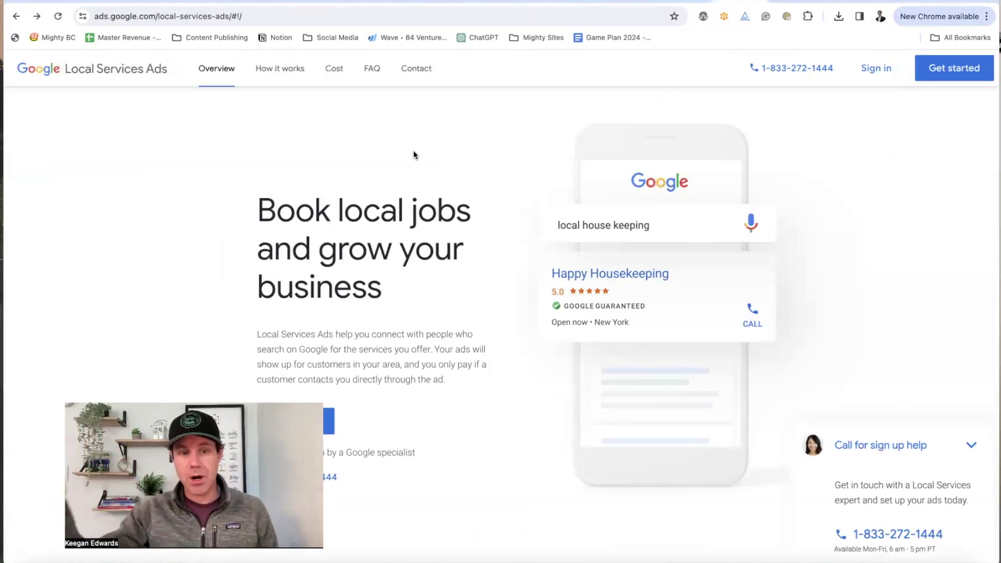
Step: Highlight the 'Google Guaranteed provider' heading, then start a new-tab search for 'lawn care b'
scroll(420, 171, "down", 1)
scroll(421, 174, "down", 4)
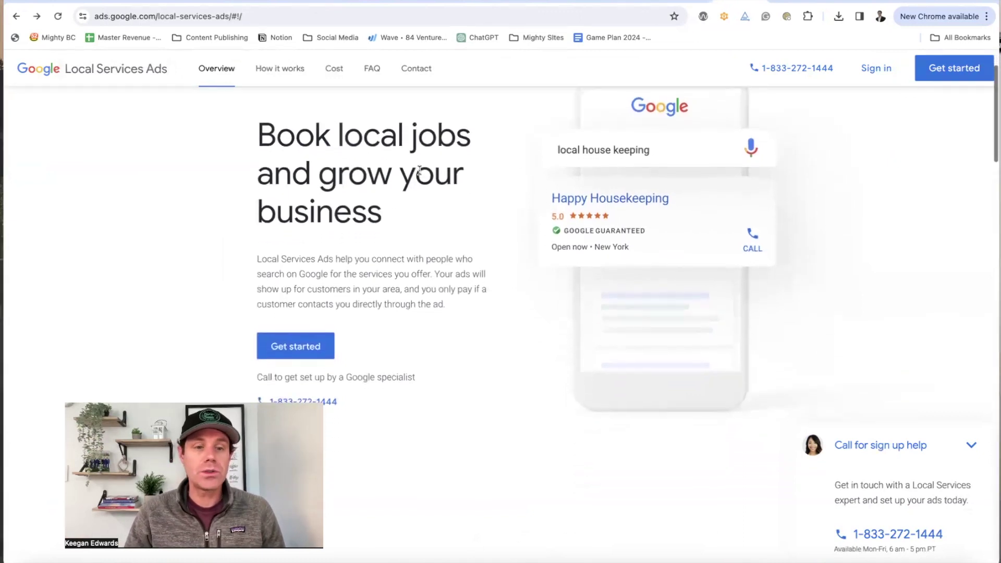
scroll(421, 173, "down", 3)
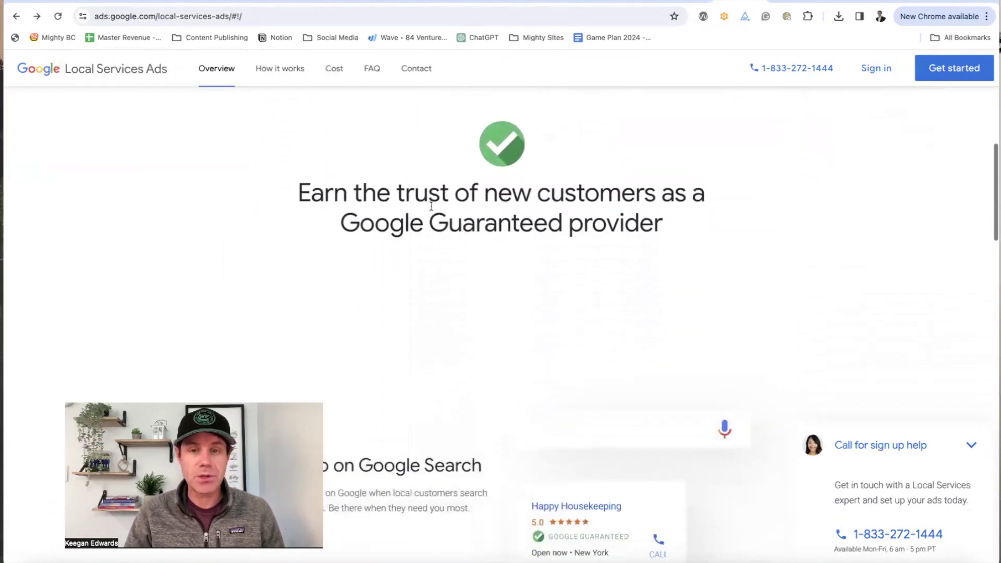
left_click_drag(342, 189, 652, 194)
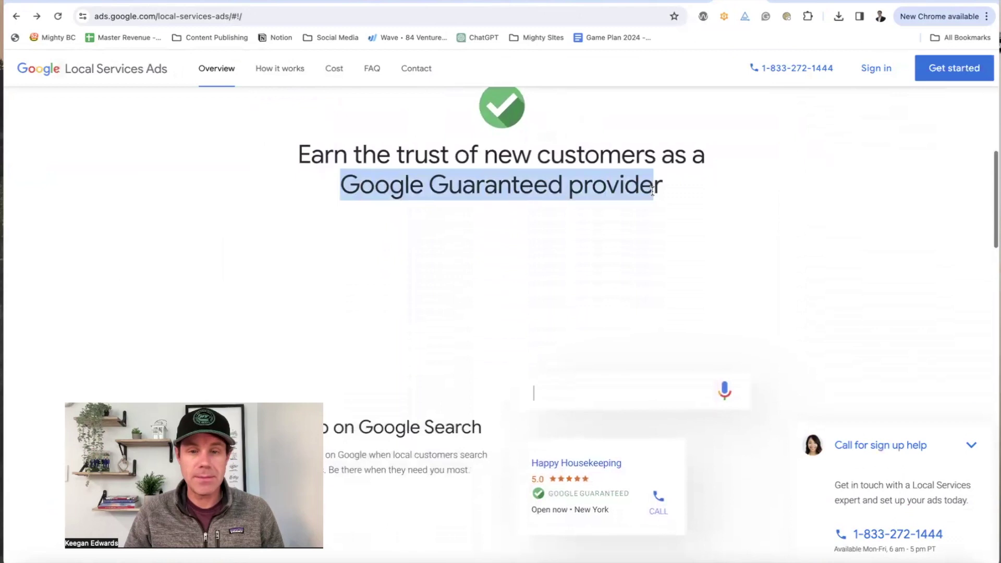
scroll(651, 198, "down", 1)
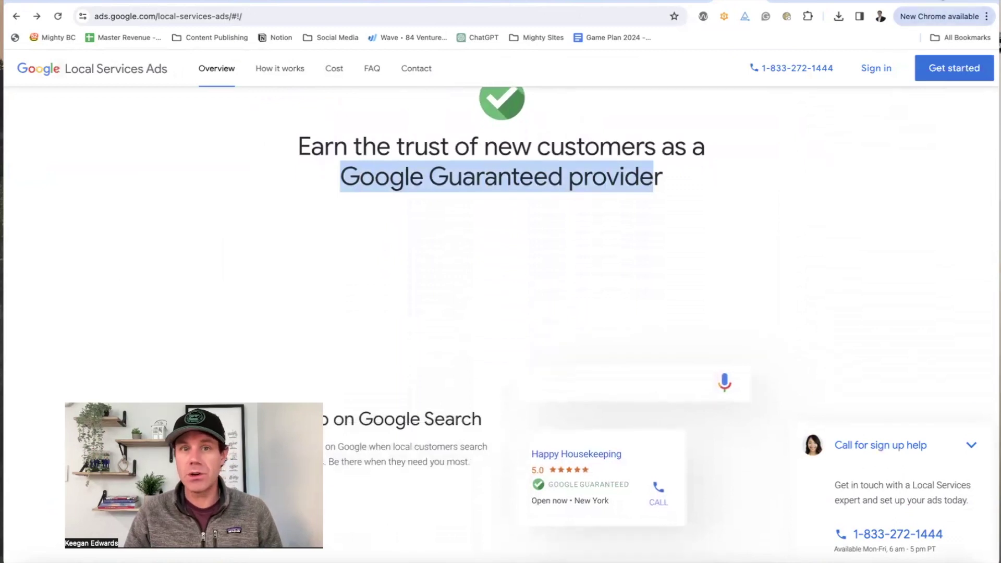
key("super+t")
type("lawn care b")
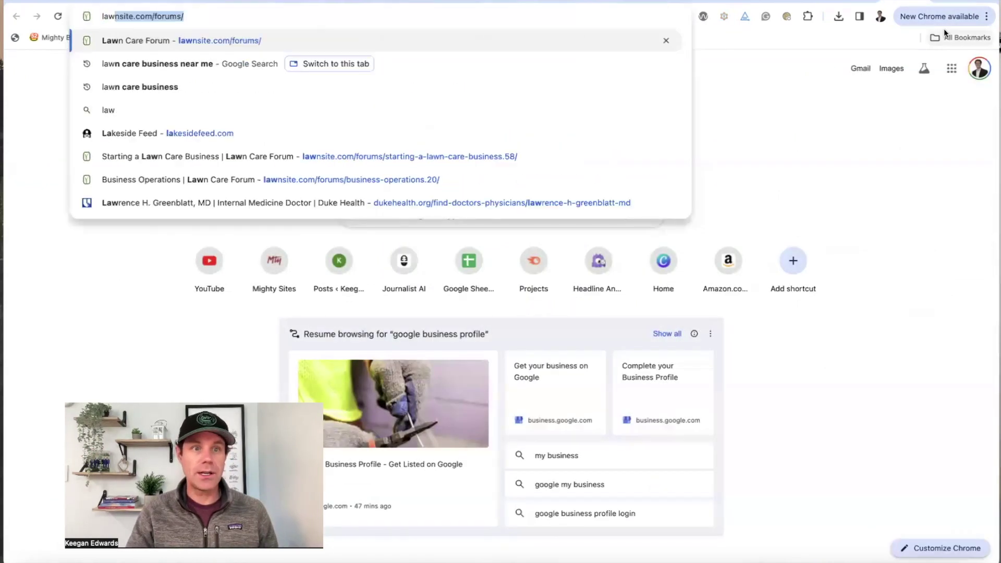
Step: Search 'lawn care business near me' and open More businesses to see Google Guaranteed listings
key("Return")
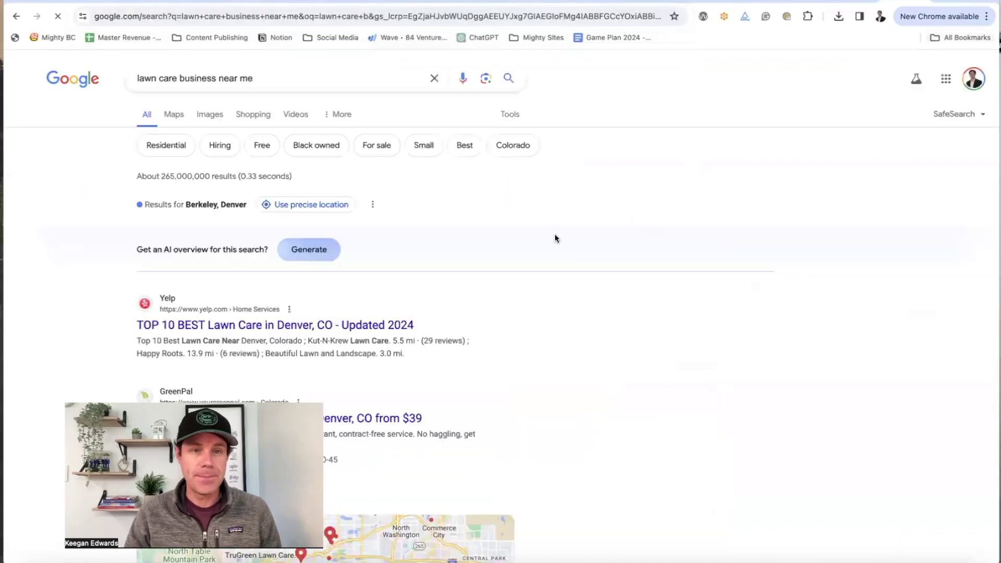
scroll(472, 243, "down", 8)
scroll(305, 261, "down", 6)
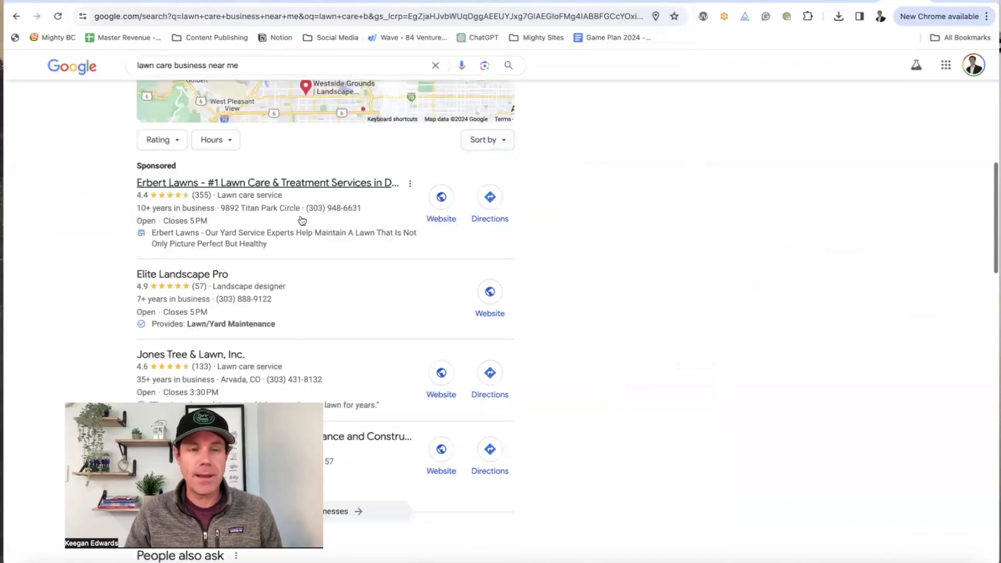
left_click(329, 248)
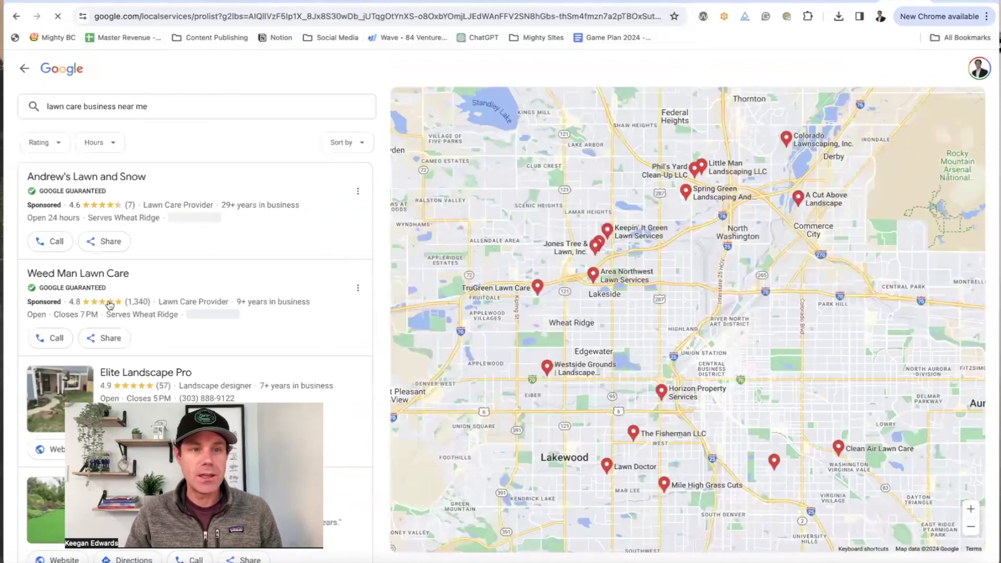
scroll(135, 298, "down", 1)
scroll(157, 307, "up", 1)
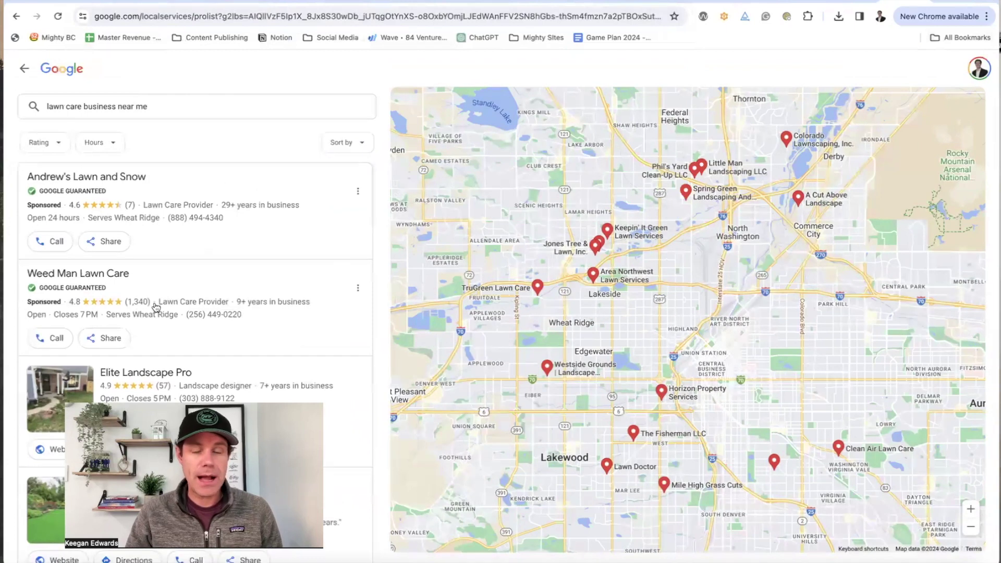
scroll(156, 306, "down", 3)
scroll(157, 308, "up", 3)
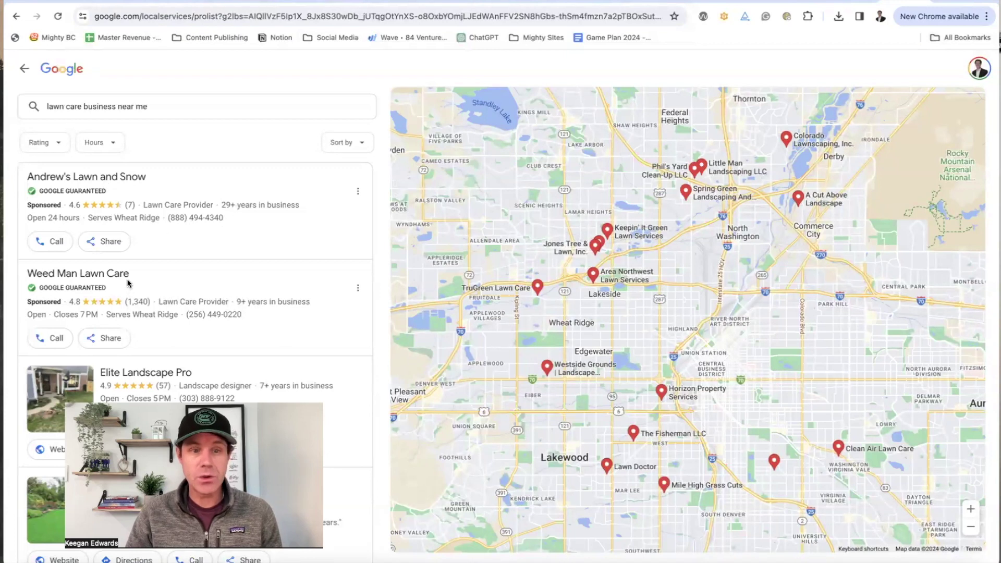
scroll(130, 281, "down", 10)
scroll(134, 282, "up", 8)
scroll(135, 282, "up", 3)
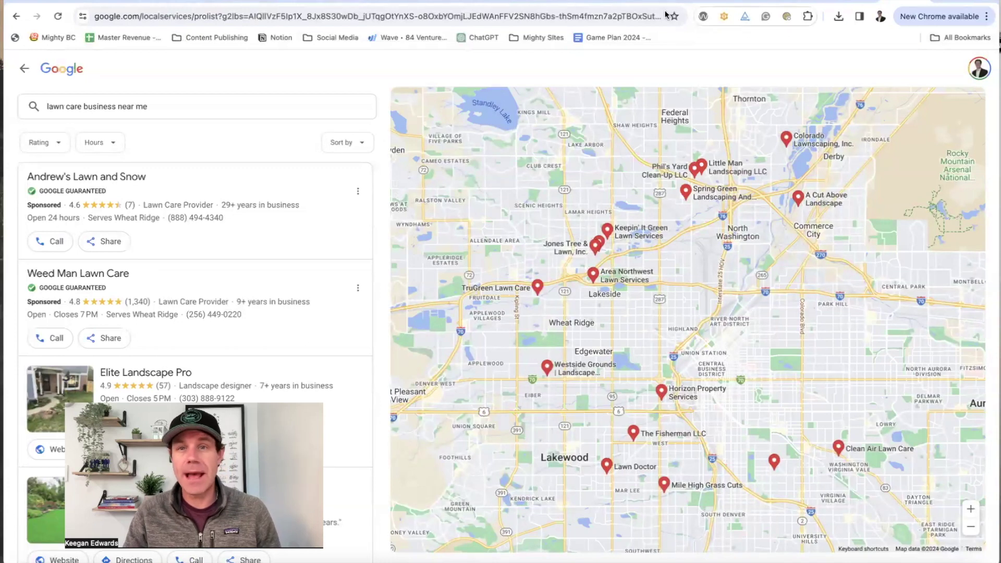
Step: Return to the Local Services Ads overview and start the signup with Get started
left_click(690, 1)
scroll(667, 222, "down", 1)
scroll(669, 225, "down", 12)
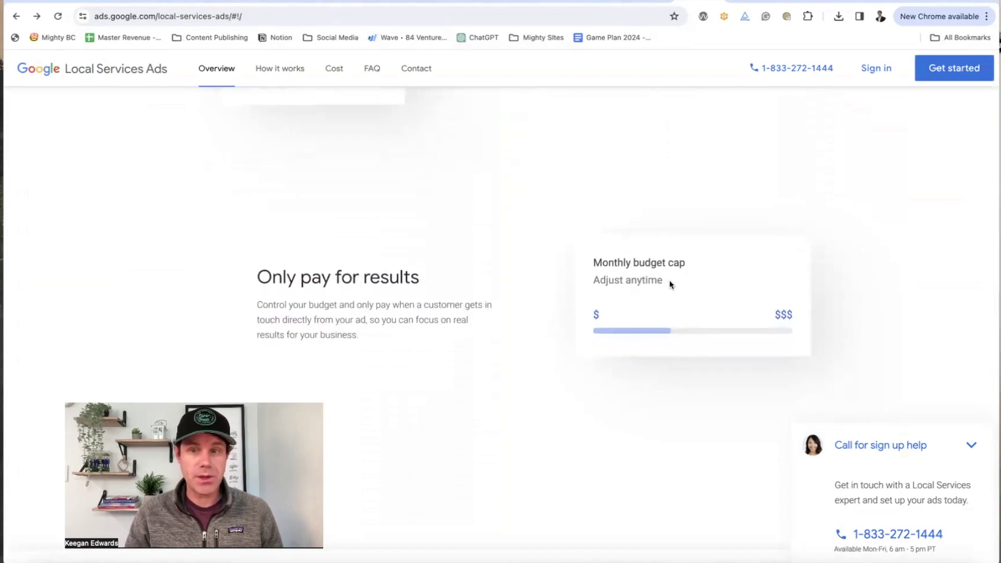
scroll(652, 314, "up", 6)
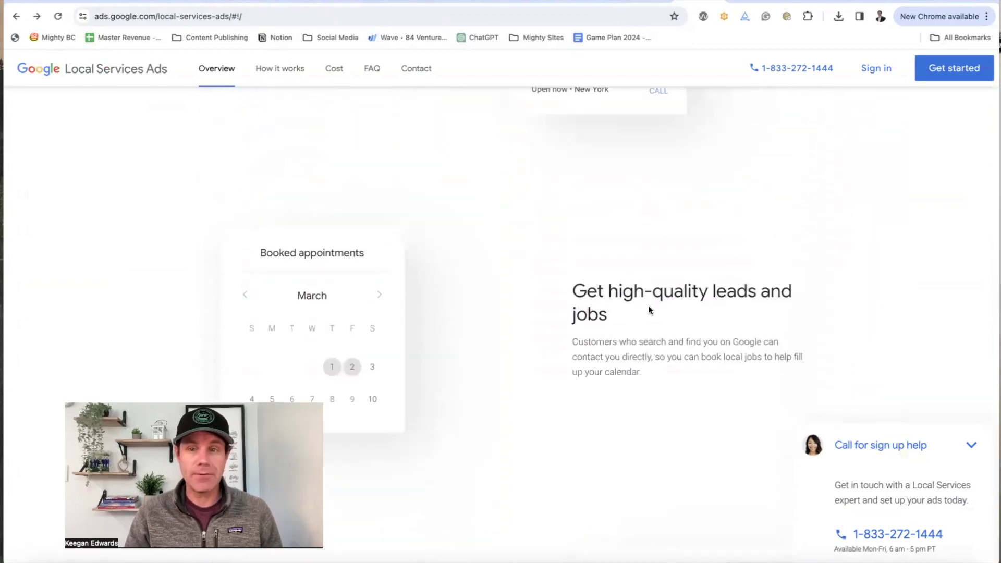
left_click_drag(572, 292, 792, 292)
scroll(792, 293, "up", 2)
scroll(792, 293, "up", 3)
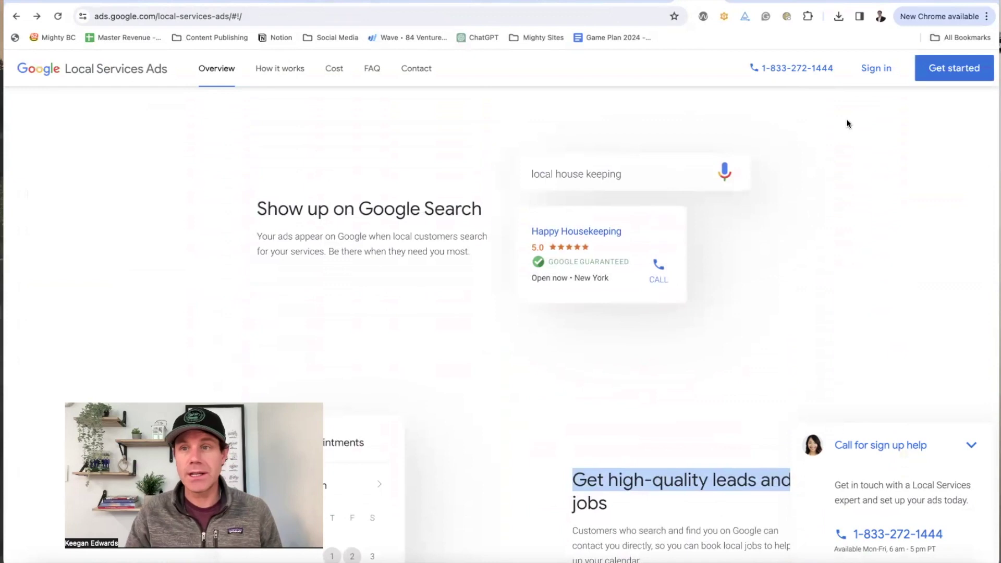
left_click(933, 79)
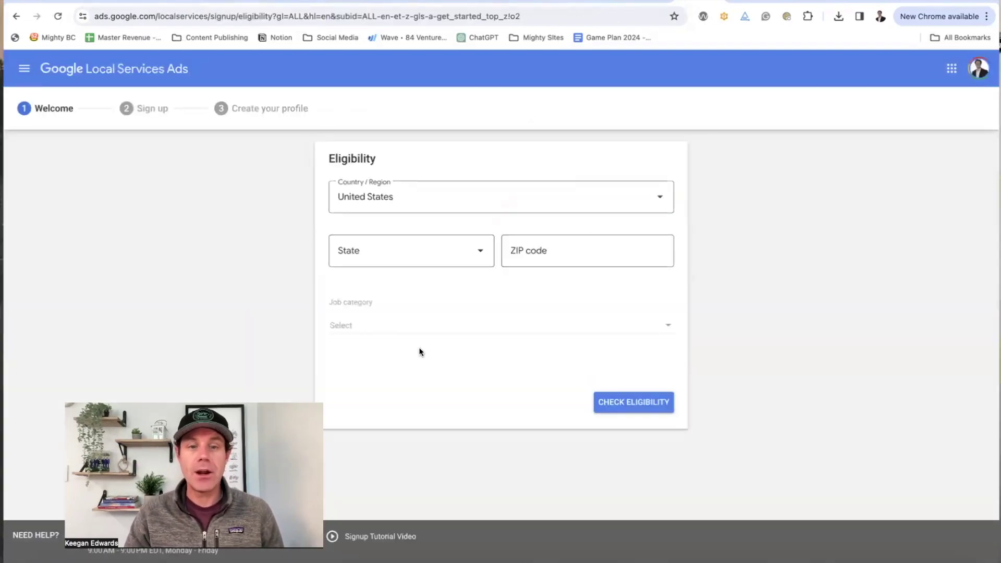
left_click(421, 333)
scroll(584, 358, "down", 1)
scroll(585, 358, "down", 7)
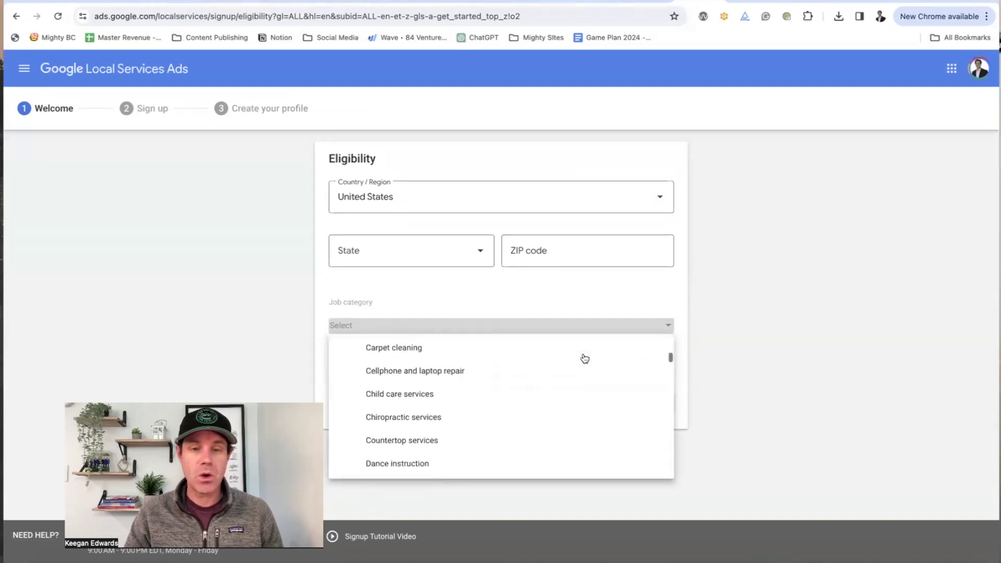
scroll(584, 358, "down", 7)
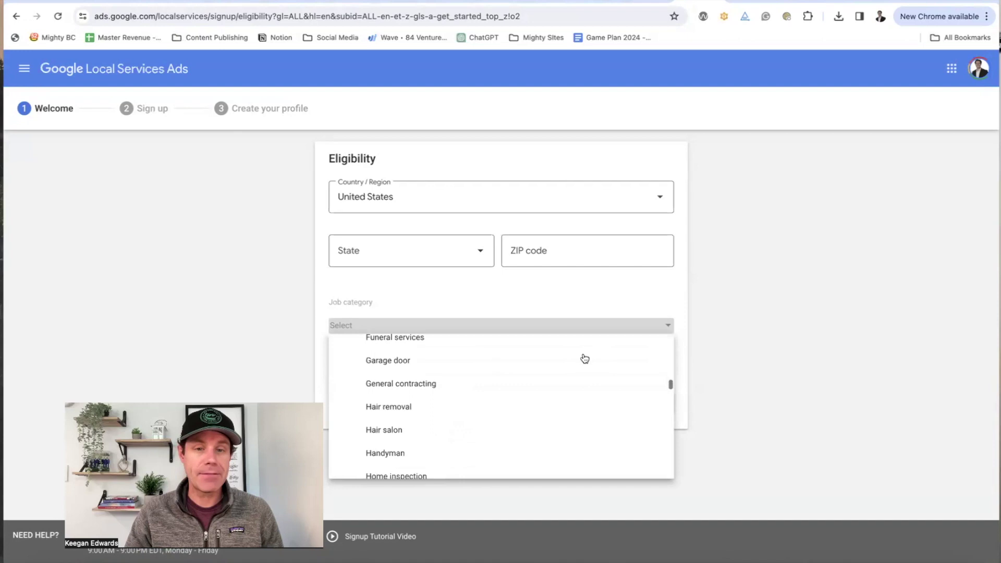
scroll(584, 358, "down", 8)
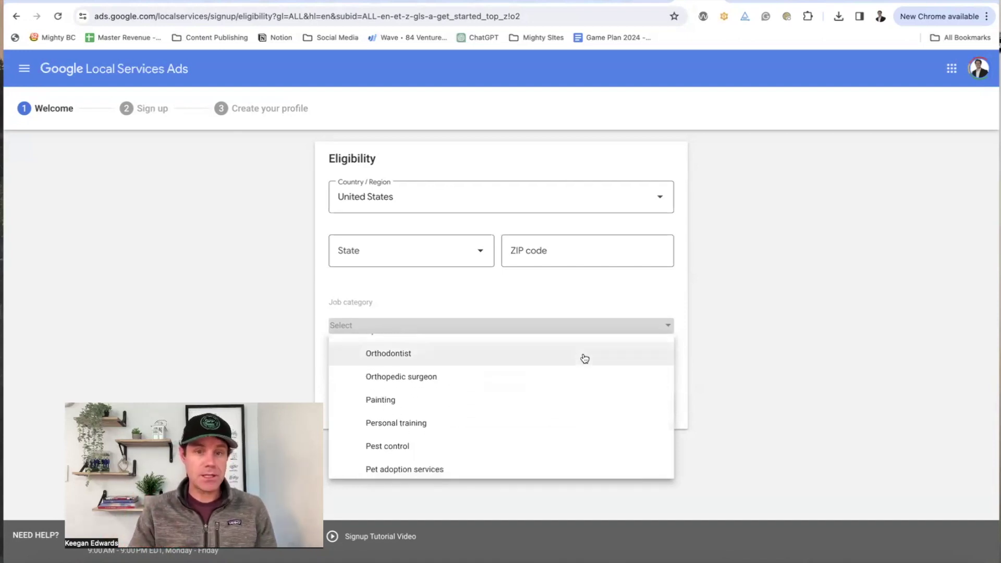
scroll(585, 358, "down", 4)
scroll(584, 384, "down", 5)
scroll(584, 385, "down", 5)
scroll(566, 399, "up", 20)
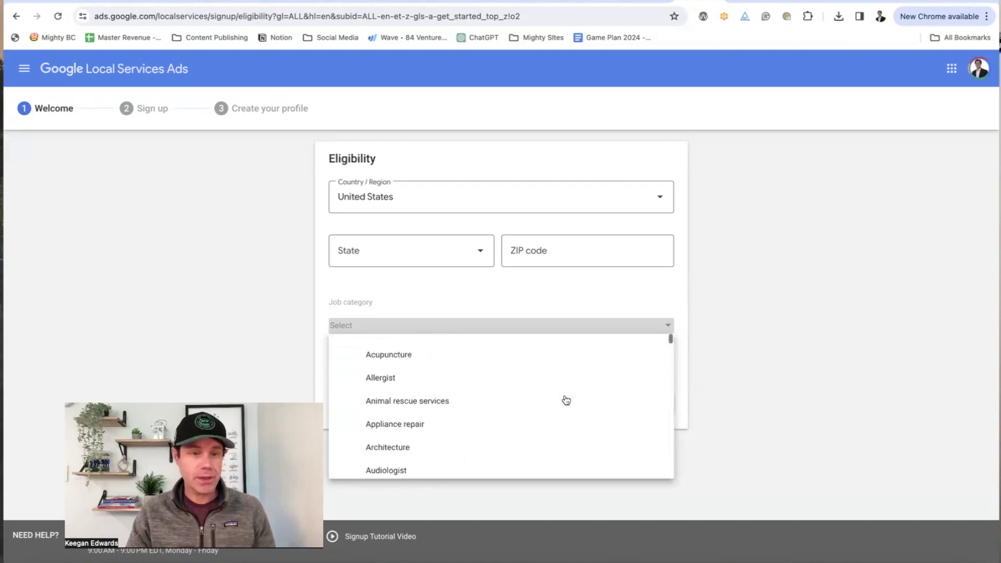
left_click(773, 312)
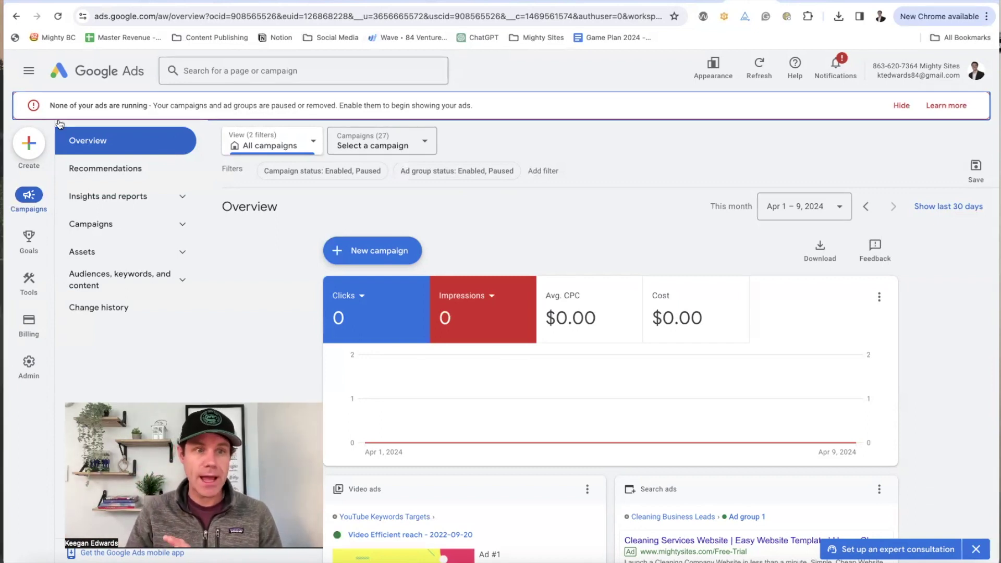
Step: Create a new campaign with Website traffic as its objective
left_click(32, 143)
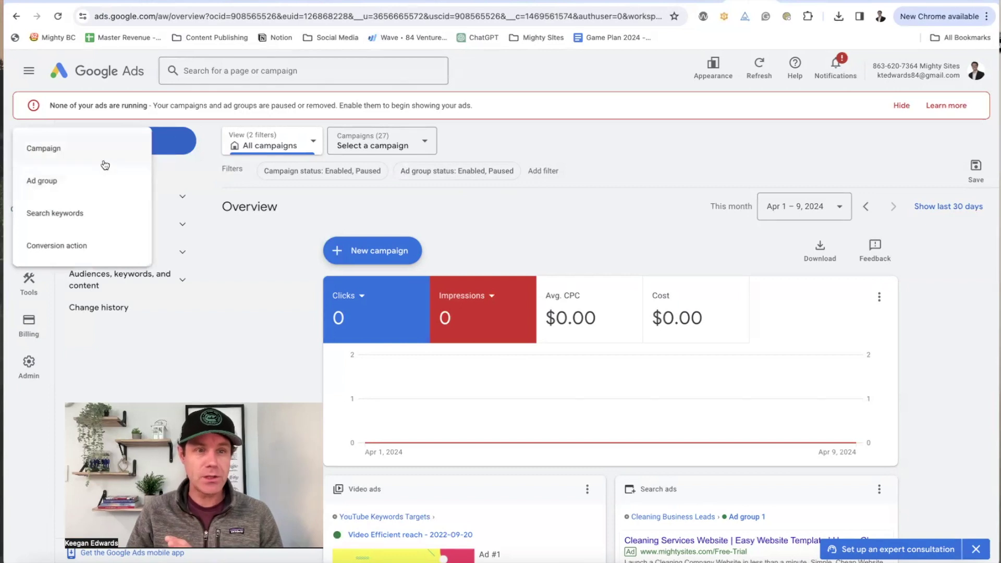
left_click(104, 165)
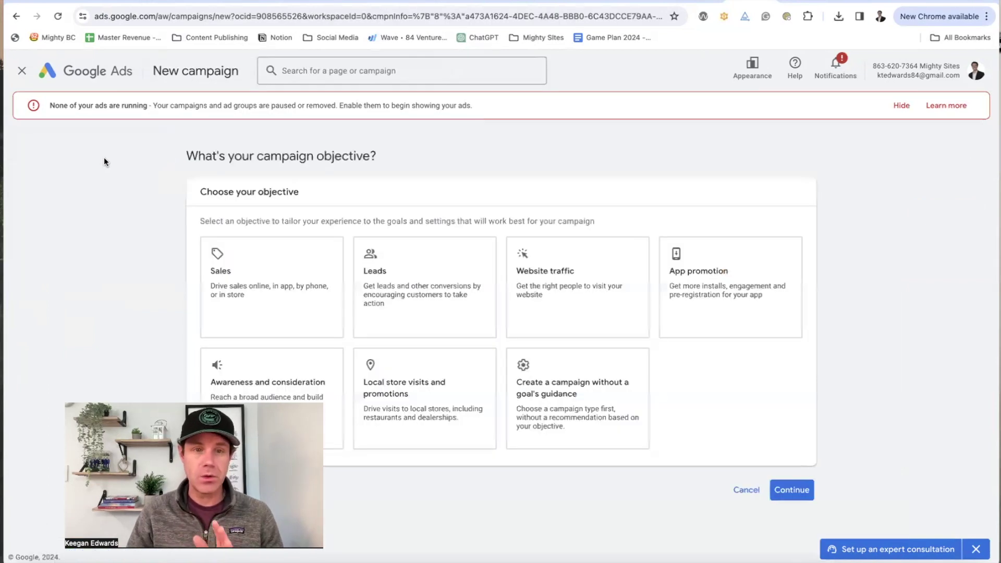
left_click(418, 293)
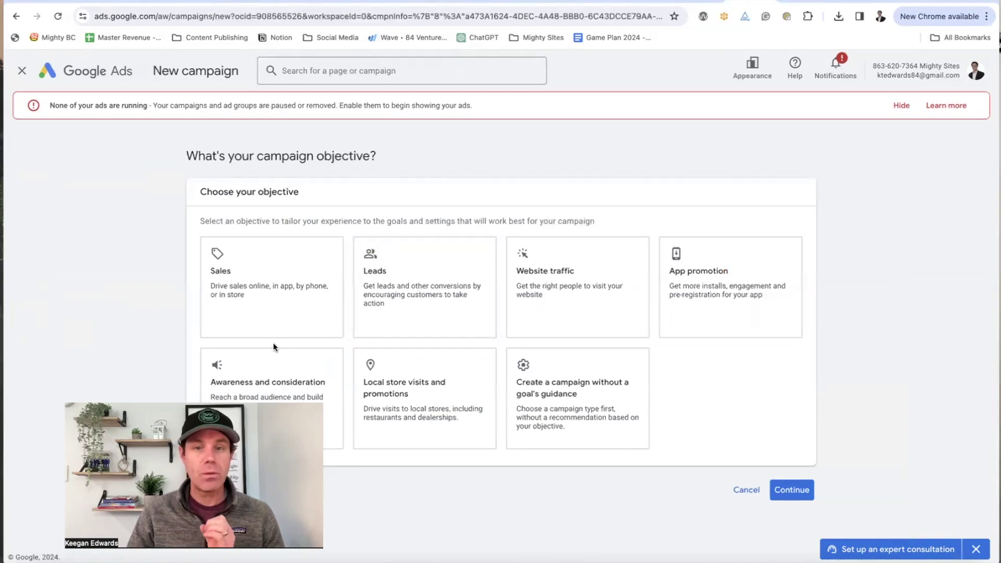
left_click(556, 319)
scroll(558, 323, "down", 5)
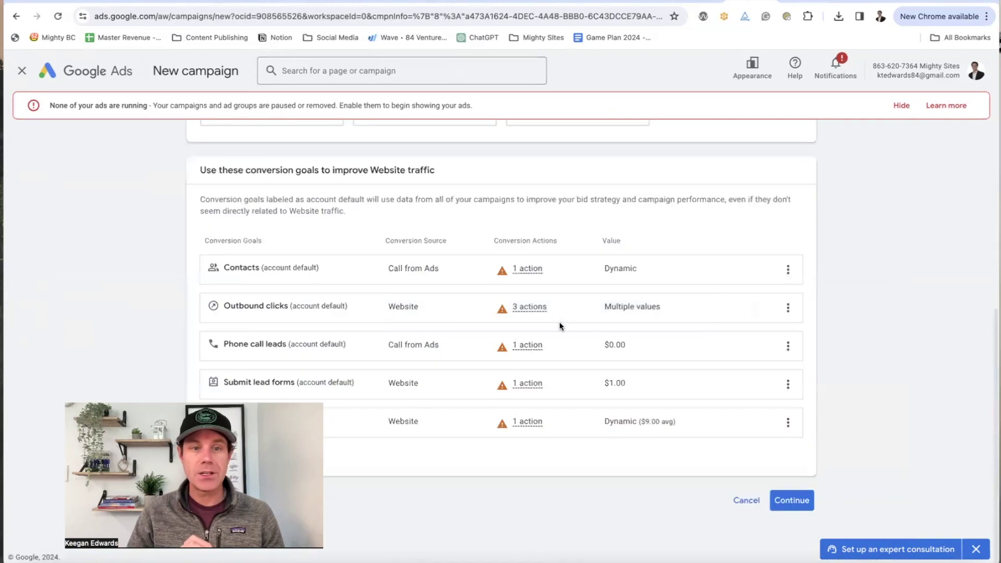
left_click(791, 500)
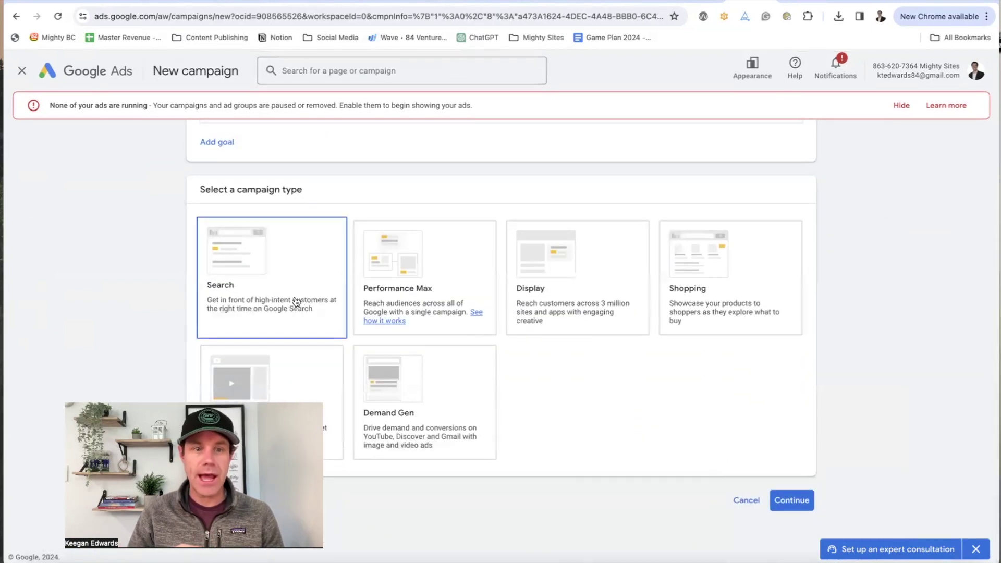
Step: Choose Search as the campaign type
left_click(296, 303)
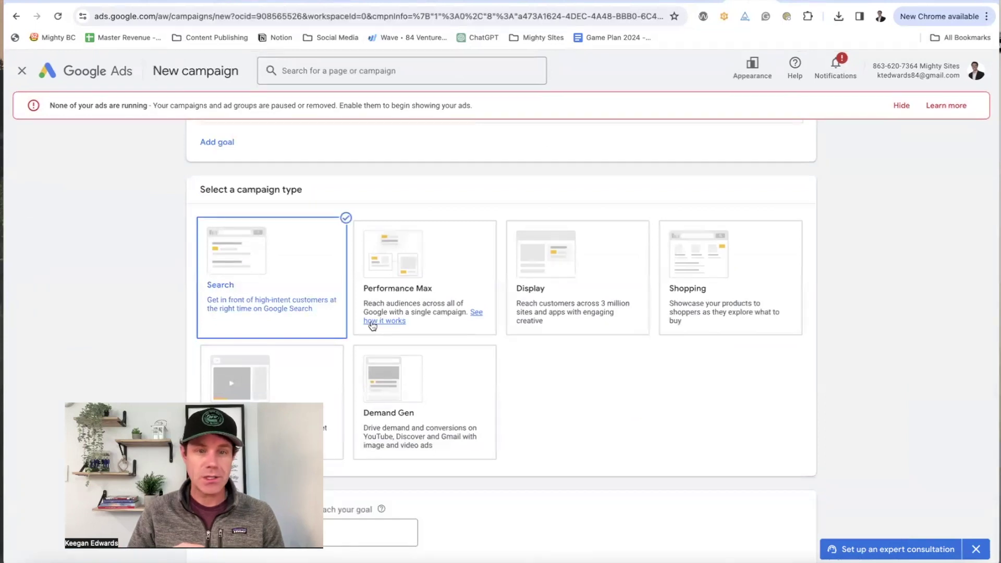
scroll(372, 326, "down", 5)
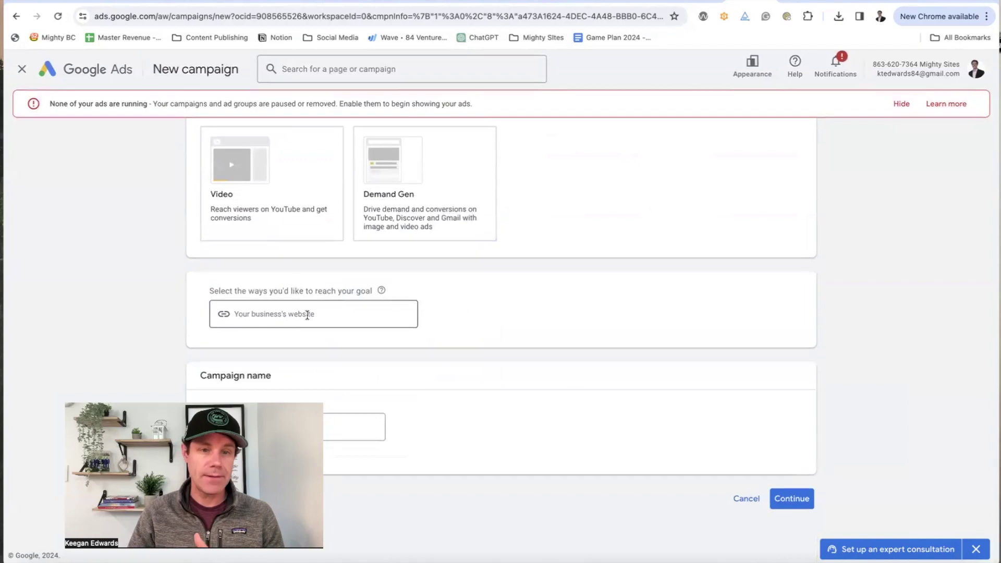
scroll(307, 315, "up", 1)
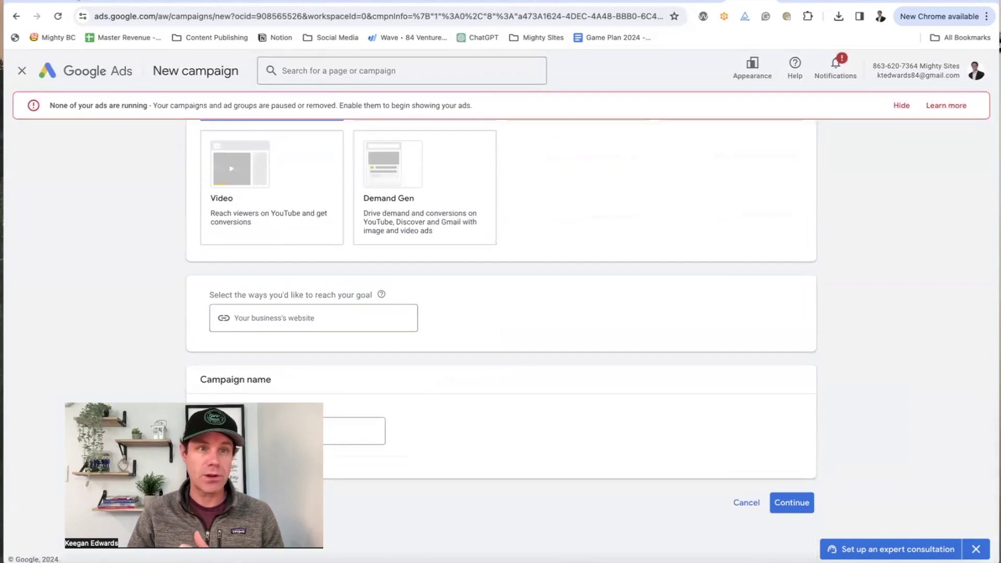
Step: Copy the LawnYes site address and paste it into the campaign's website field
left_click(138, 1)
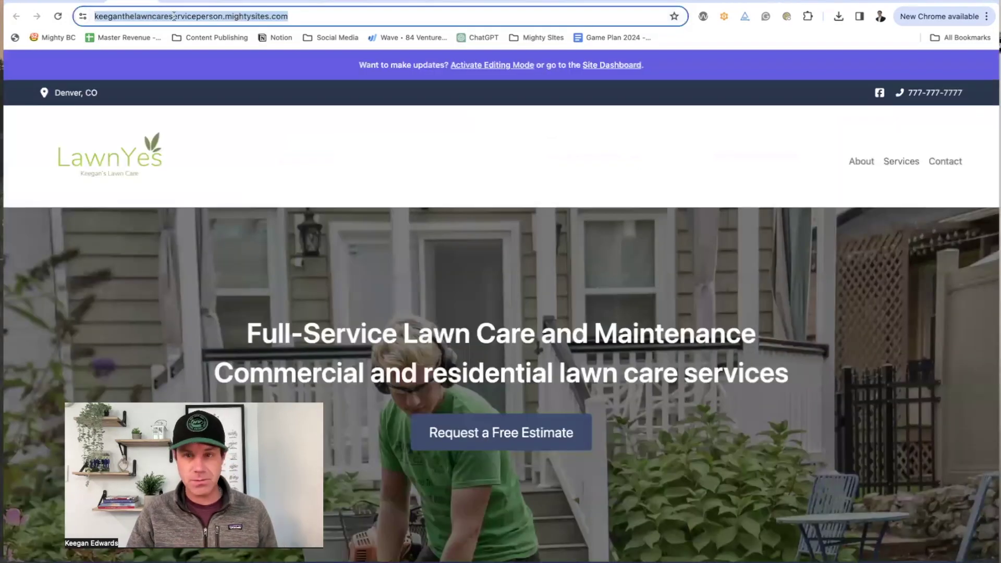
key("ctrl+c")
left_click(740, 1)
left_click(362, 313)
key("ctrl+v")
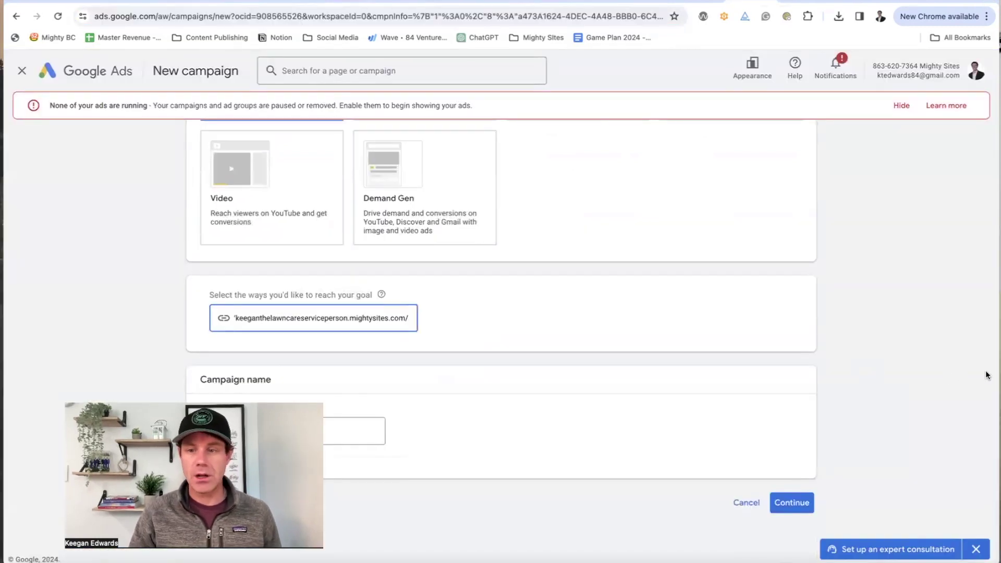
Step: Rename the campaign to 'New Business Website Traffic' and continue
double_click(340, 432)
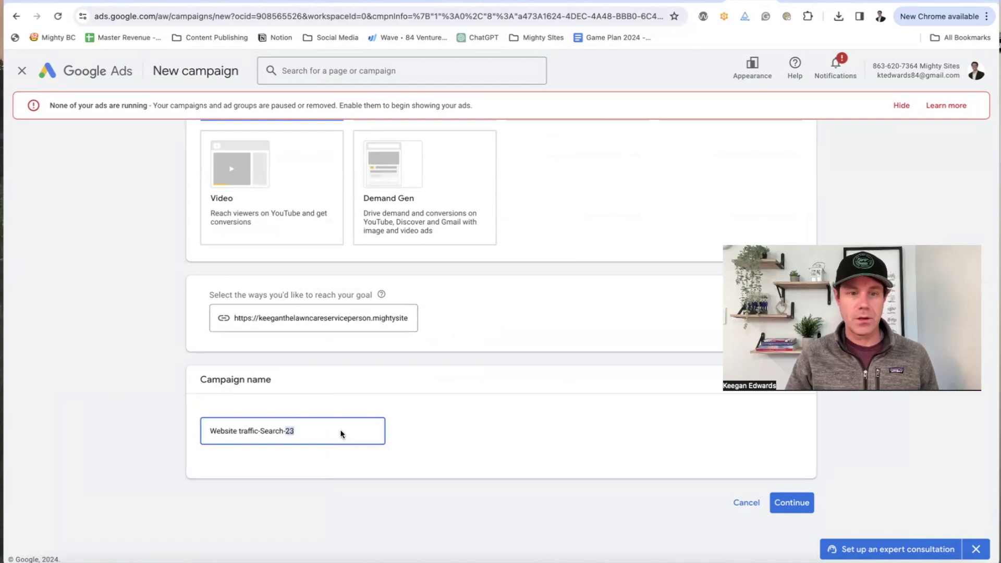
triple_click(302, 428)
type("New Business Website Traffic")
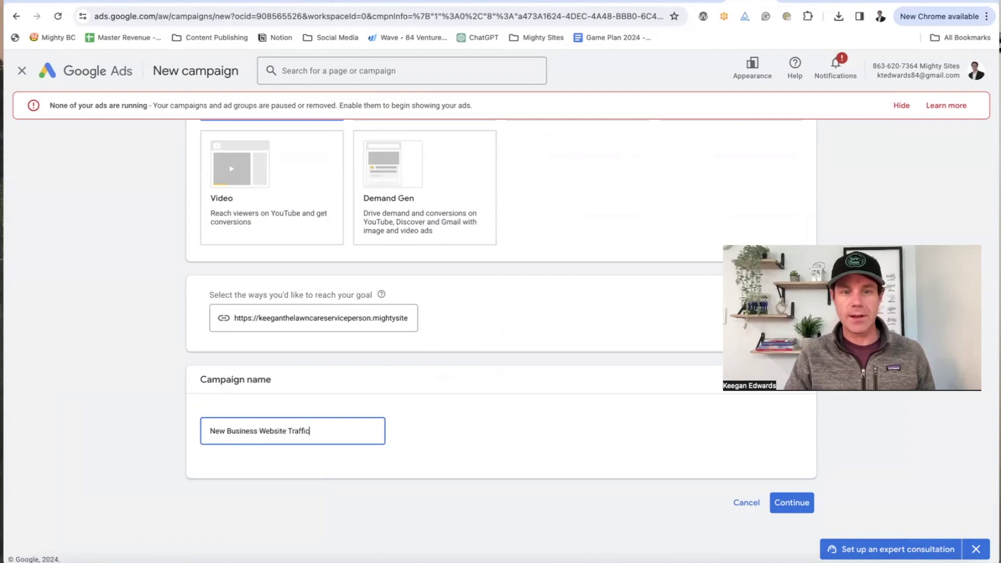
left_click(781, 504)
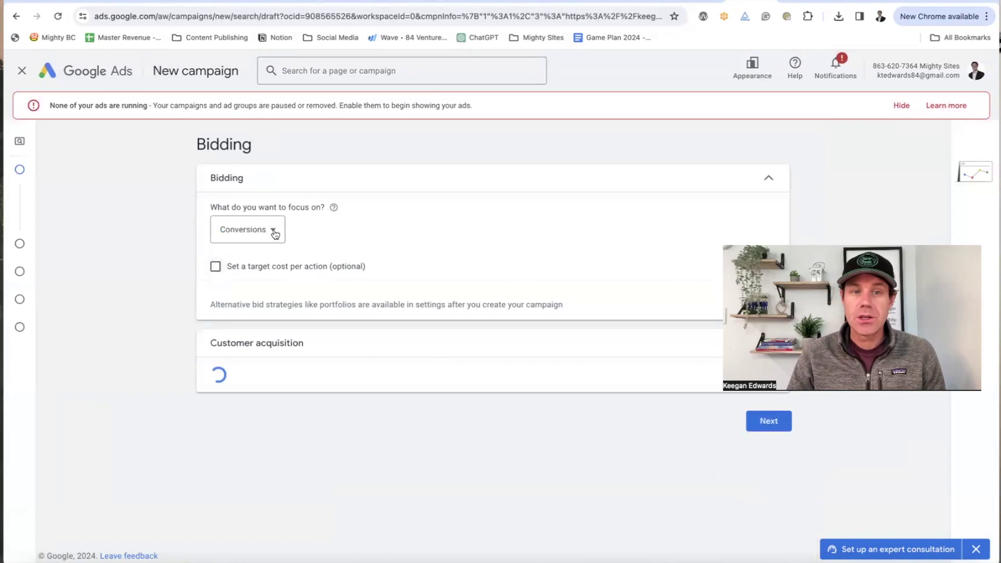
Step: Keep Conversions as the bidding focus and move on to campaign settings
left_click(276, 232)
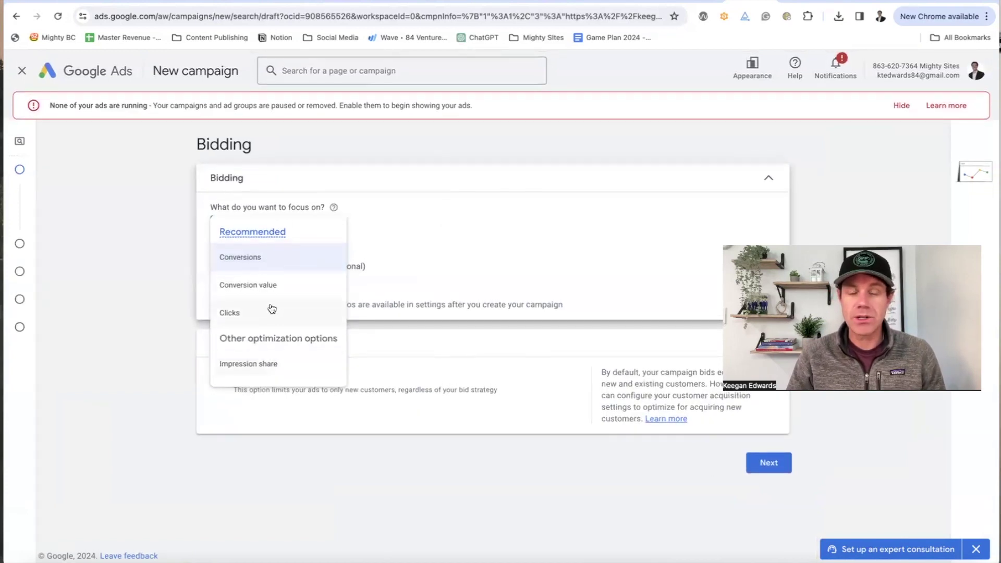
left_click(313, 262)
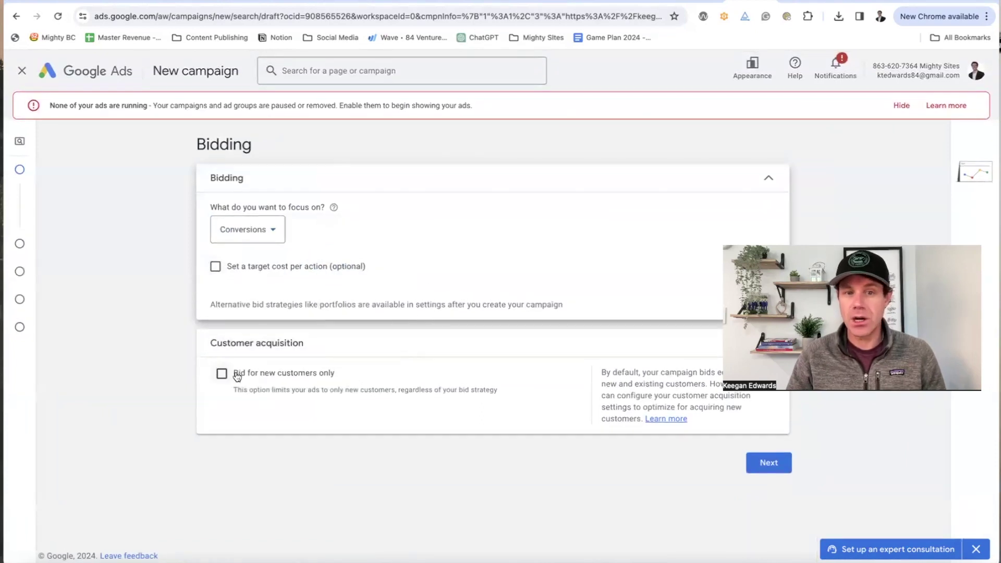
left_click(764, 464)
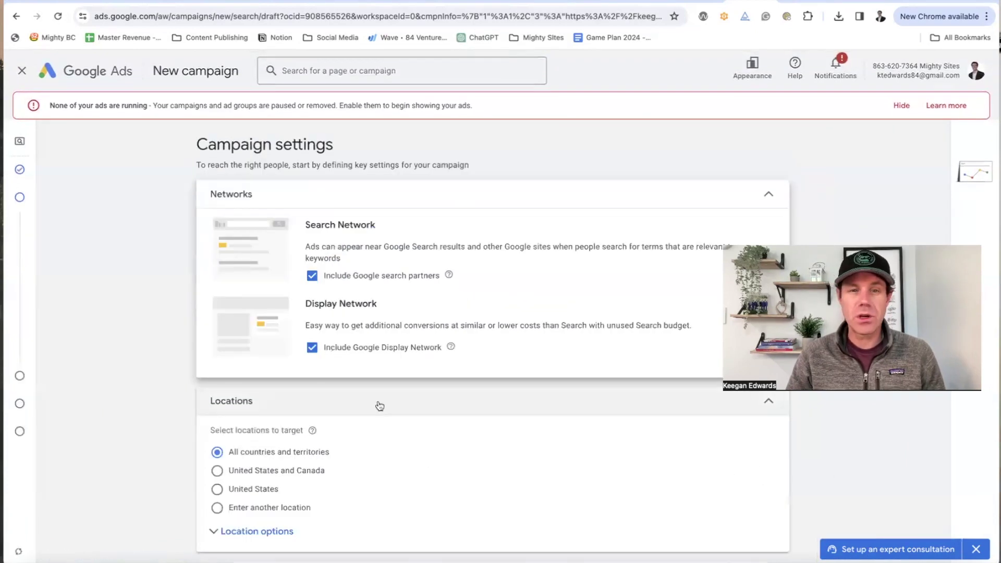
Step: Exclude the Google Display Network and set the target location to the United States
left_click(312, 347)
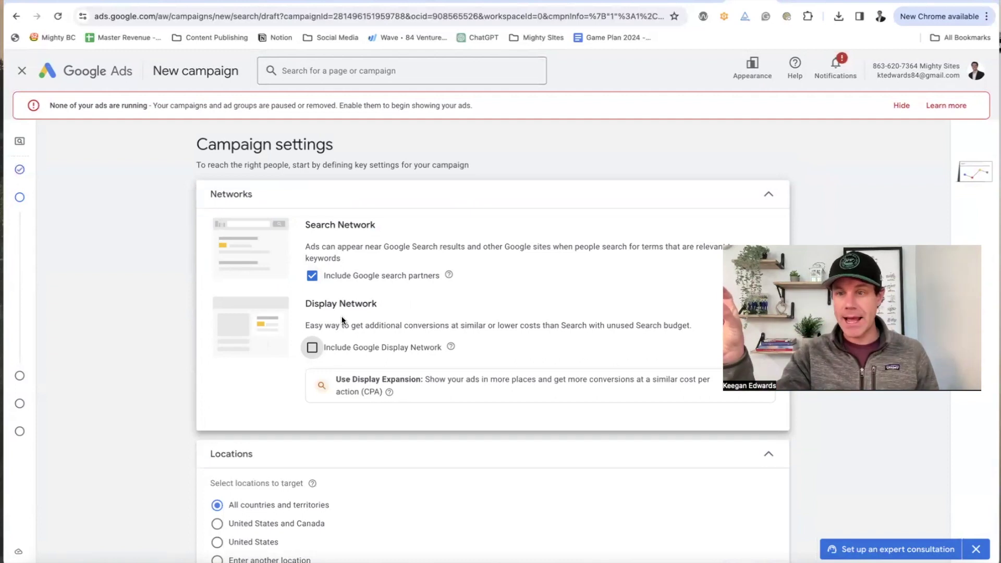
scroll(344, 318, "down", 6)
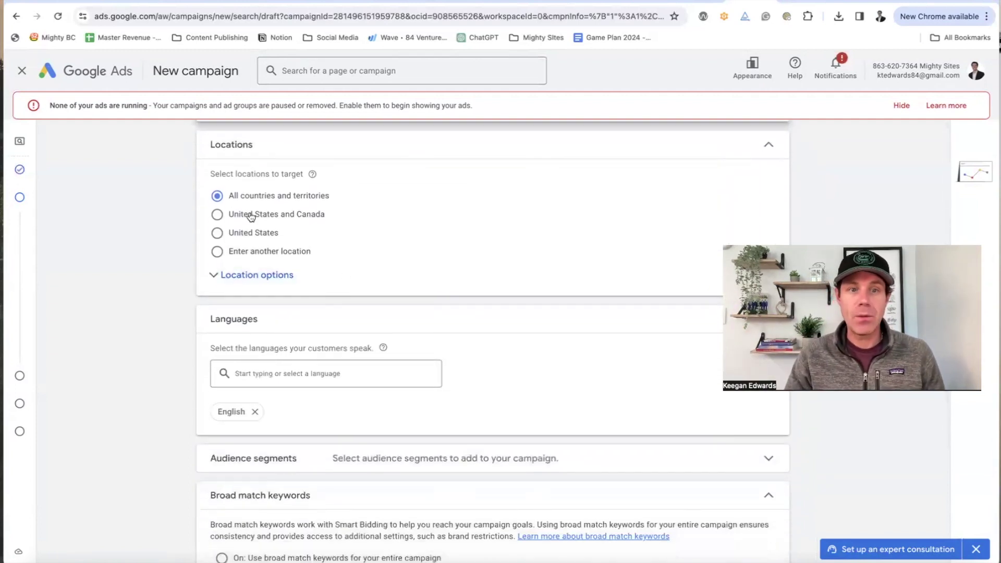
left_click(266, 282)
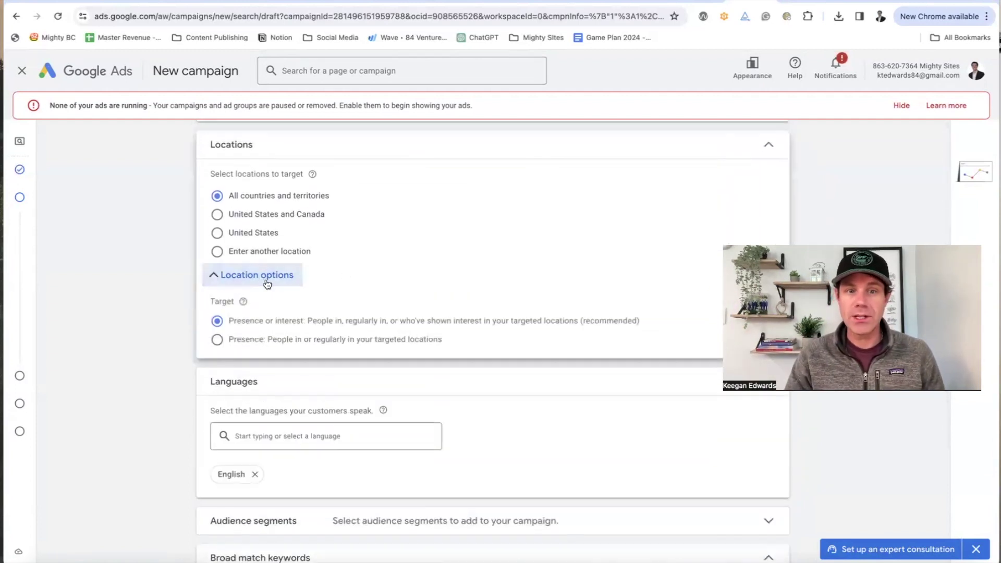
left_click(240, 235)
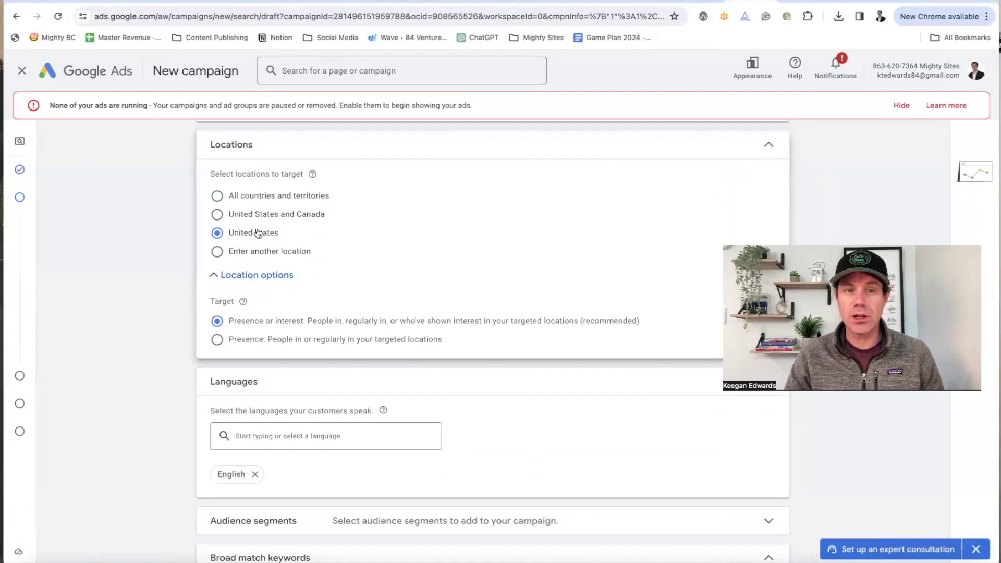
scroll(255, 245, "down", 2)
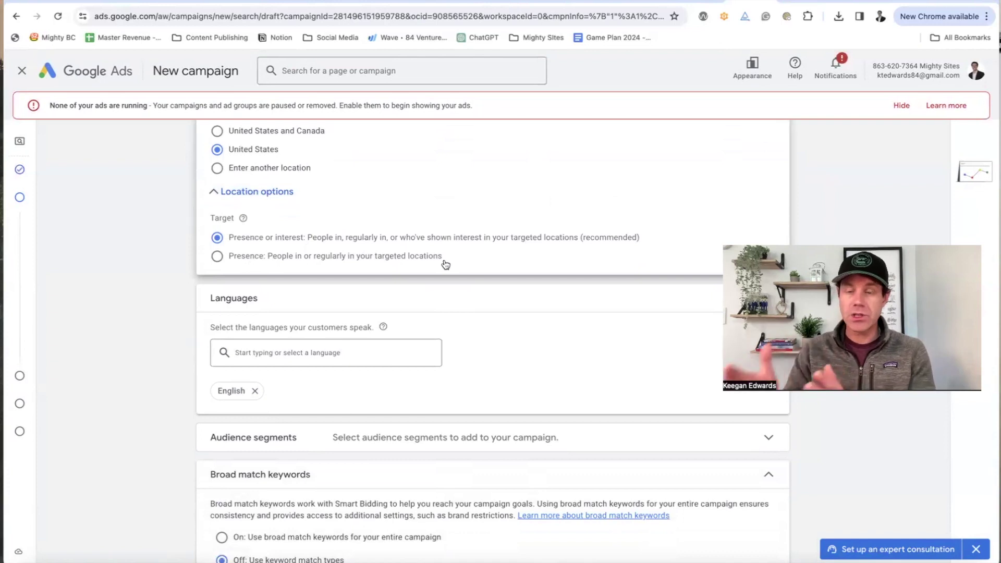
scroll(446, 255, "up", 3)
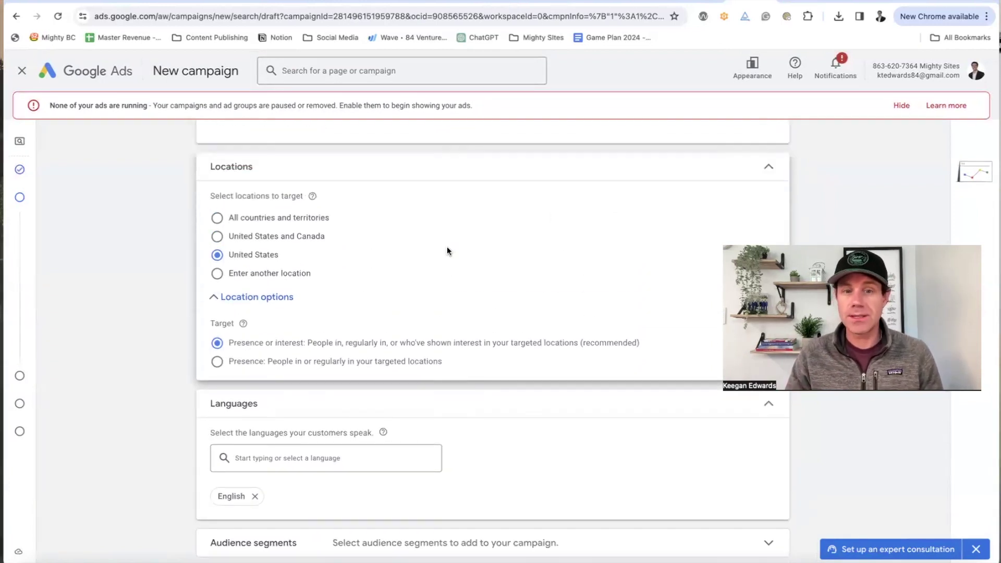
scroll(446, 250, "down", 5)
scroll(446, 251, "down", 1)
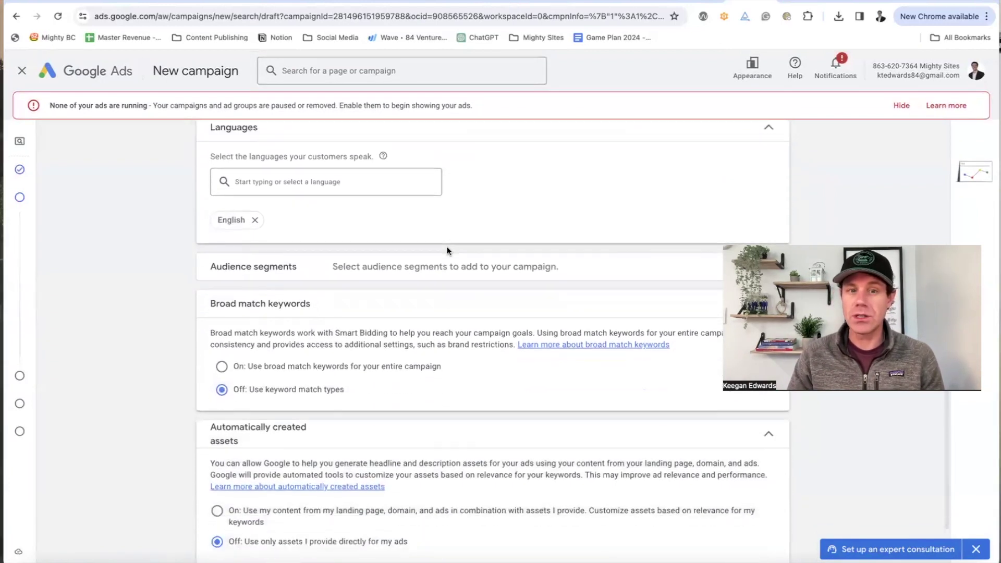
scroll(447, 250, "up", 10)
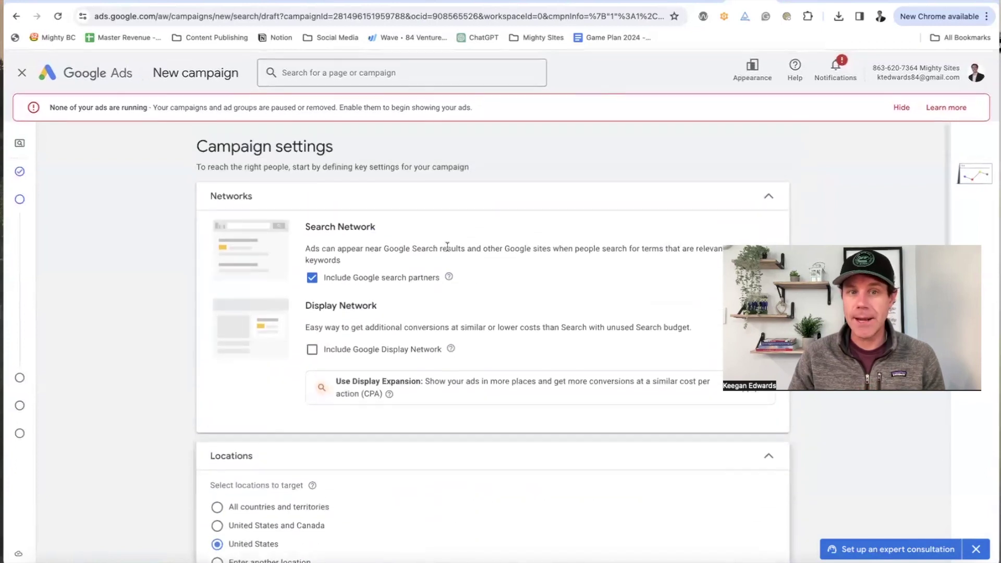
scroll(447, 249, "down", 7)
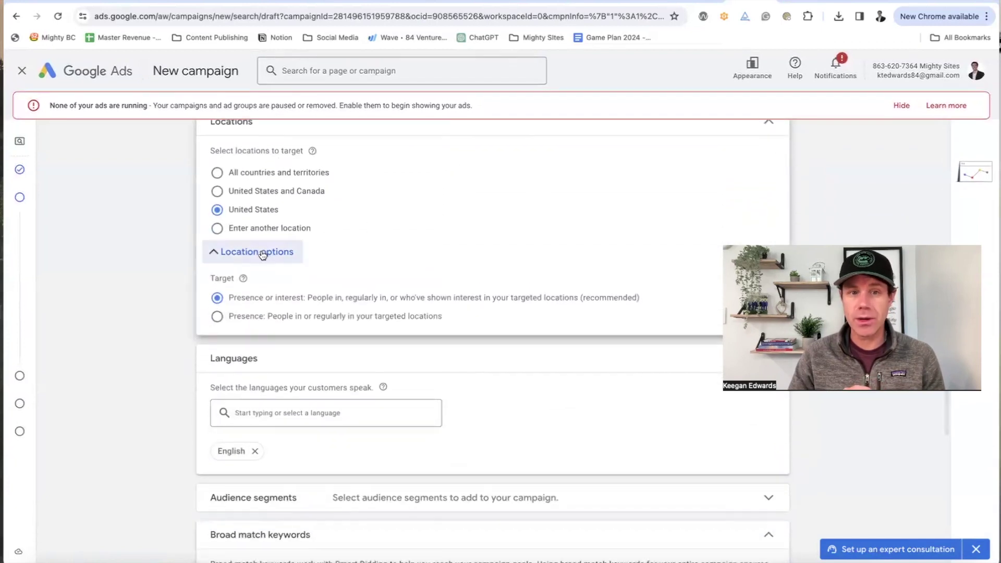
Step: Target the specific location Denver, Colorado using the search 'denver co'
left_click(260, 251)
left_click(256, 245)
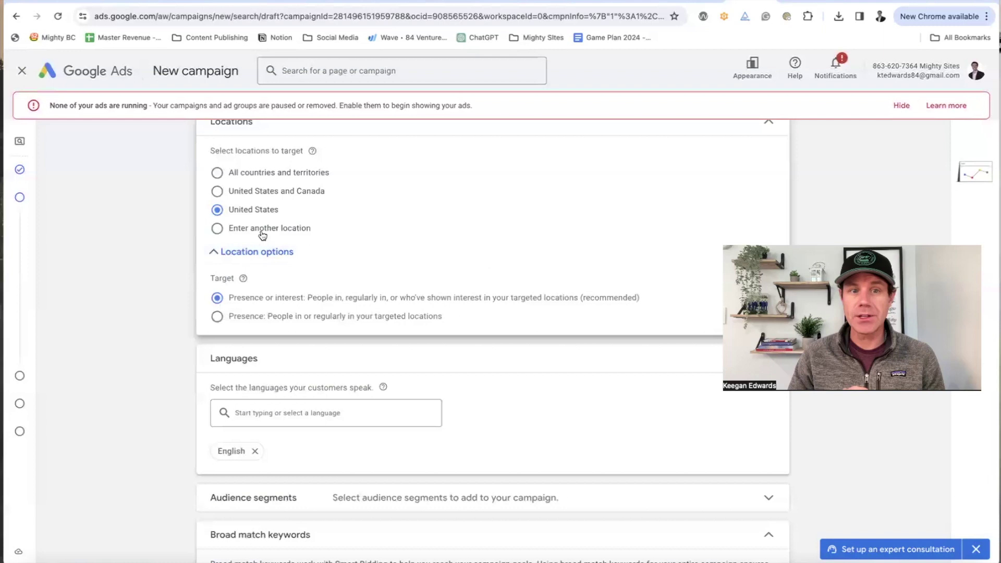
left_click(260, 231)
left_click(330, 265)
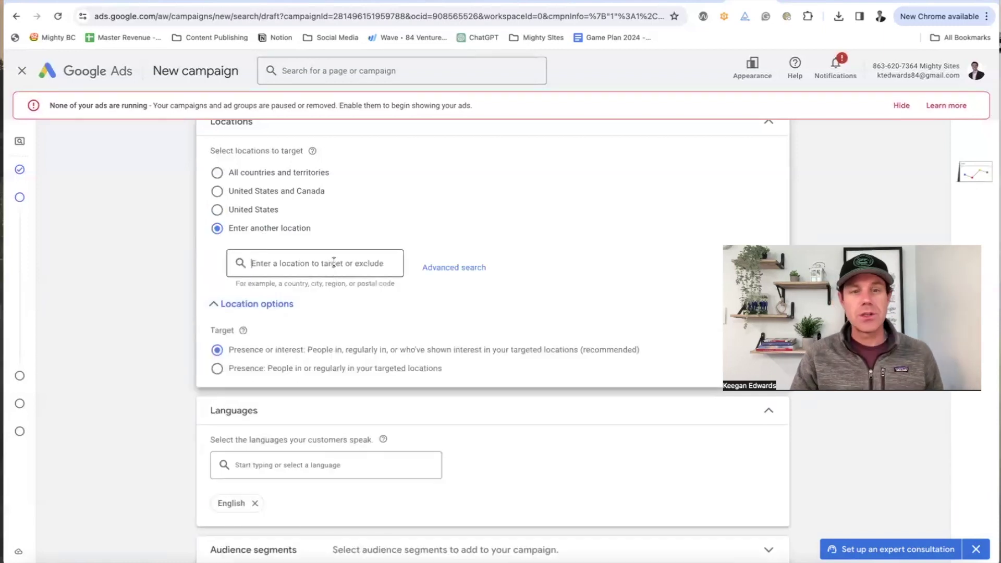
type("denver co")
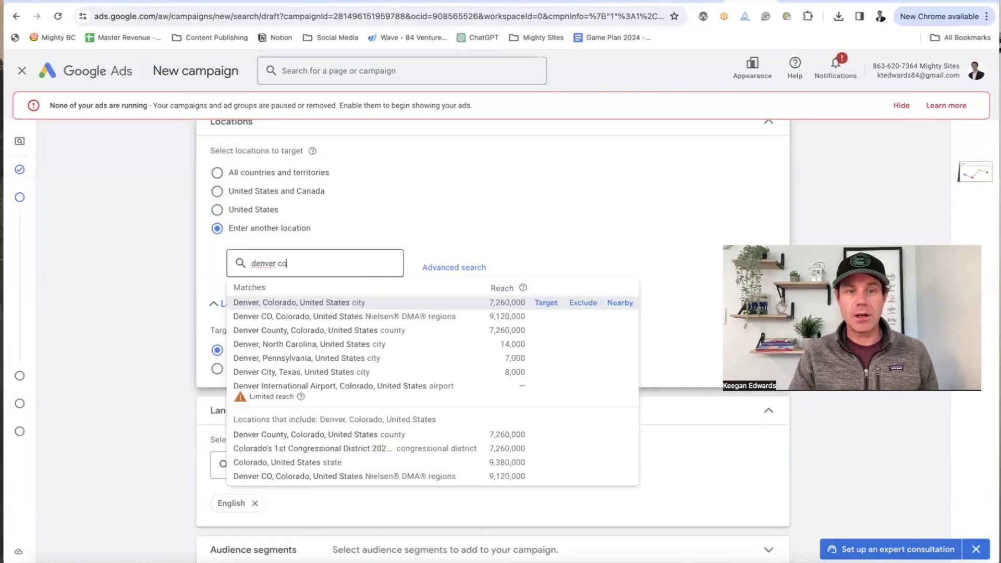
left_click(552, 303)
scroll(614, 237, "down", 3)
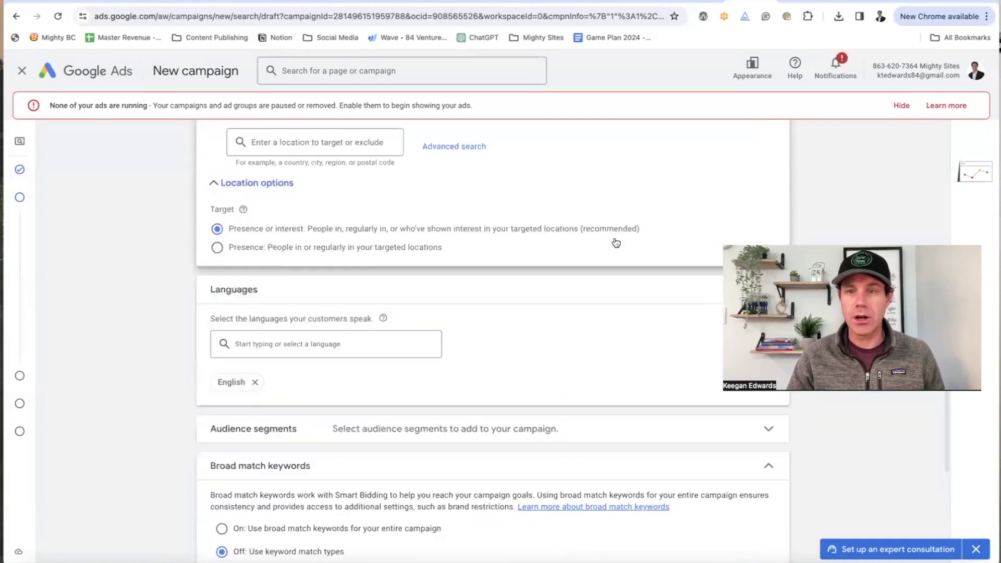
scroll(656, 245, "up", 4)
scroll(647, 261, "down", 6)
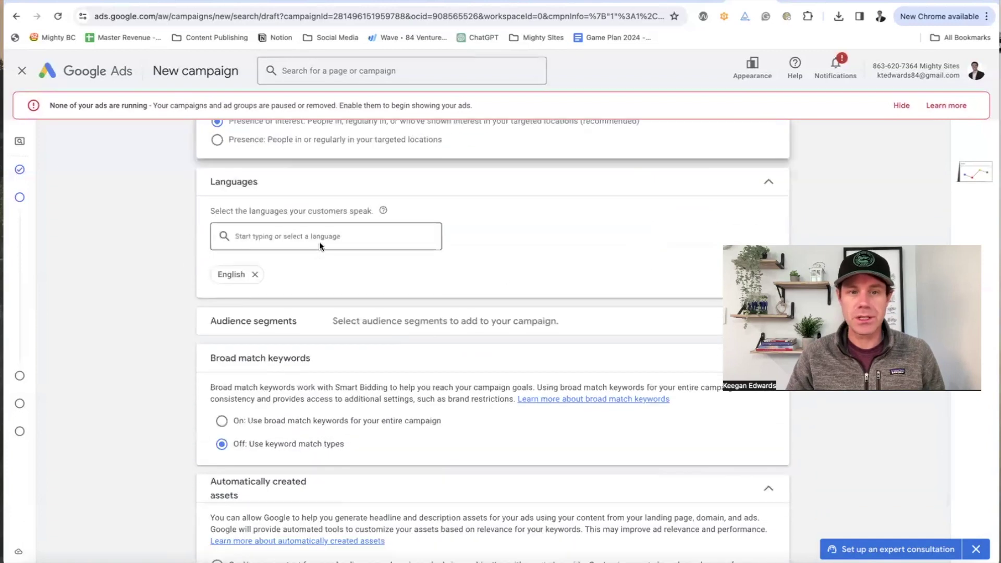
scroll(319, 248, "down", 3)
Step: Leave broad match off, expand More settings, and proceed to Keywords and ads
left_click(597, 196)
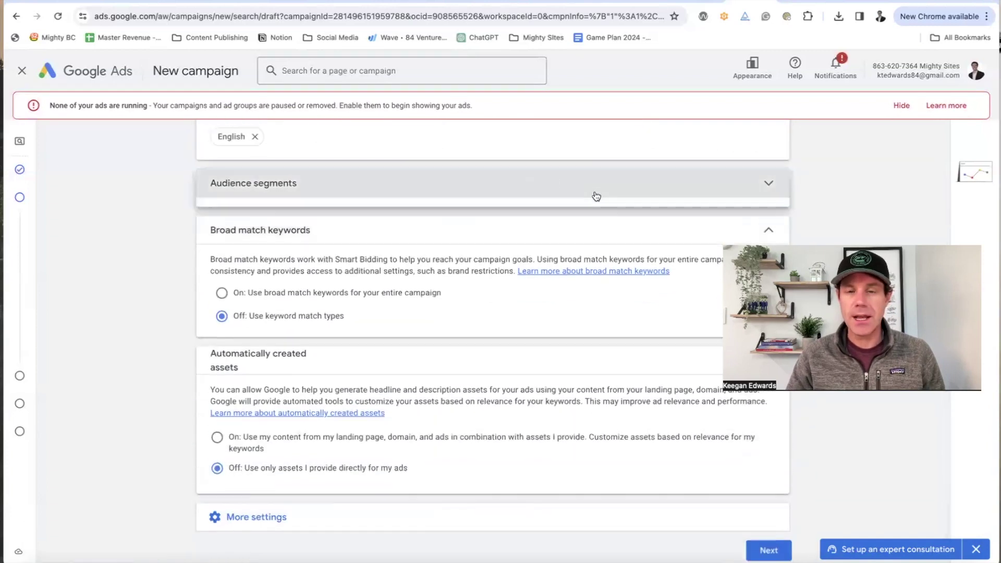
left_click(596, 196)
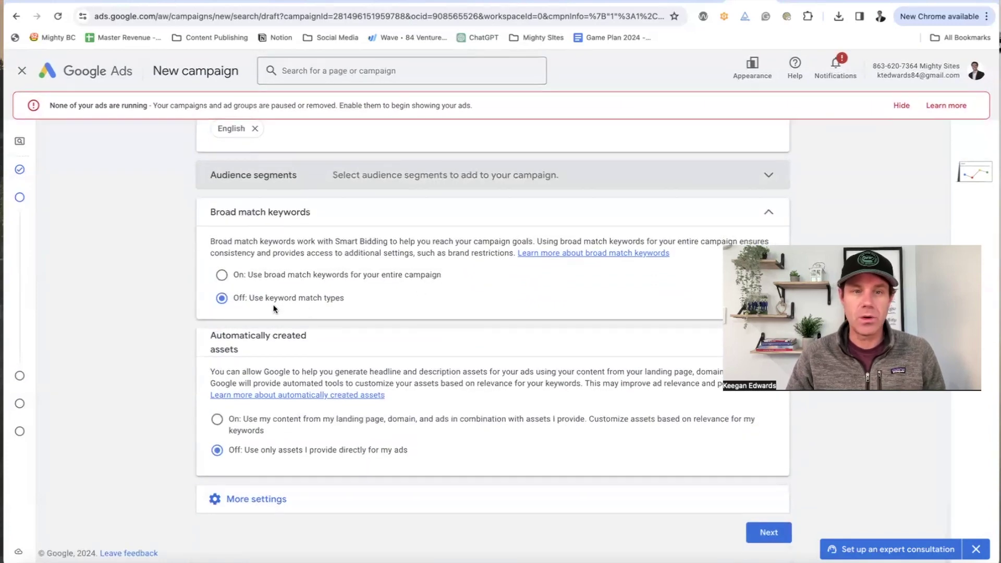
left_click(240, 278)
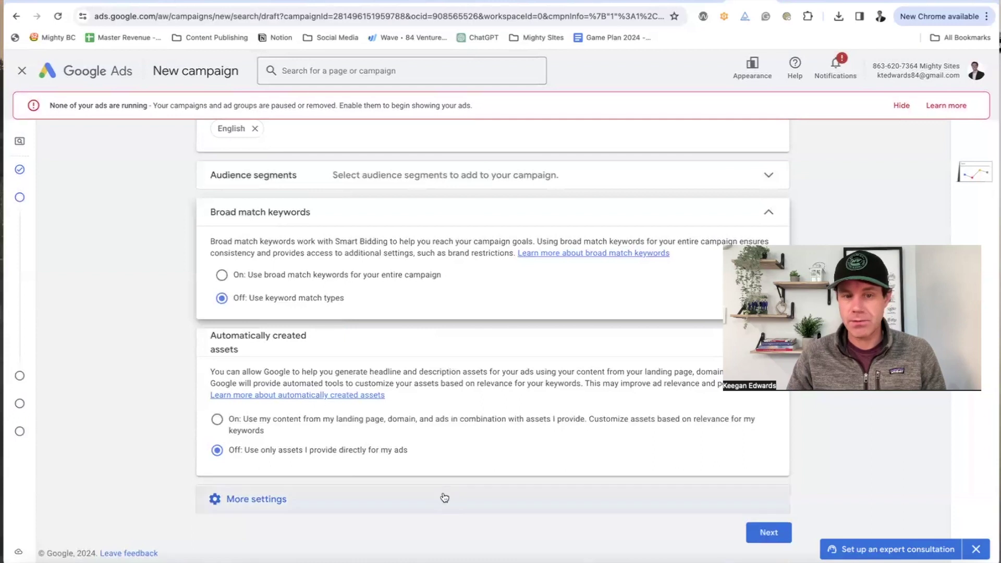
left_click(342, 499)
scroll(563, 485, "down", 3)
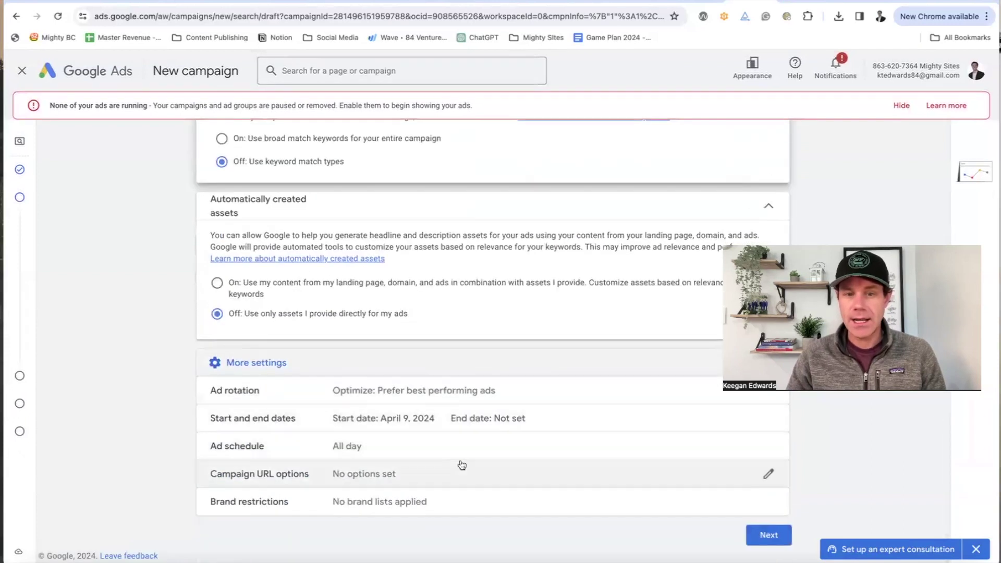
left_click(769, 535)
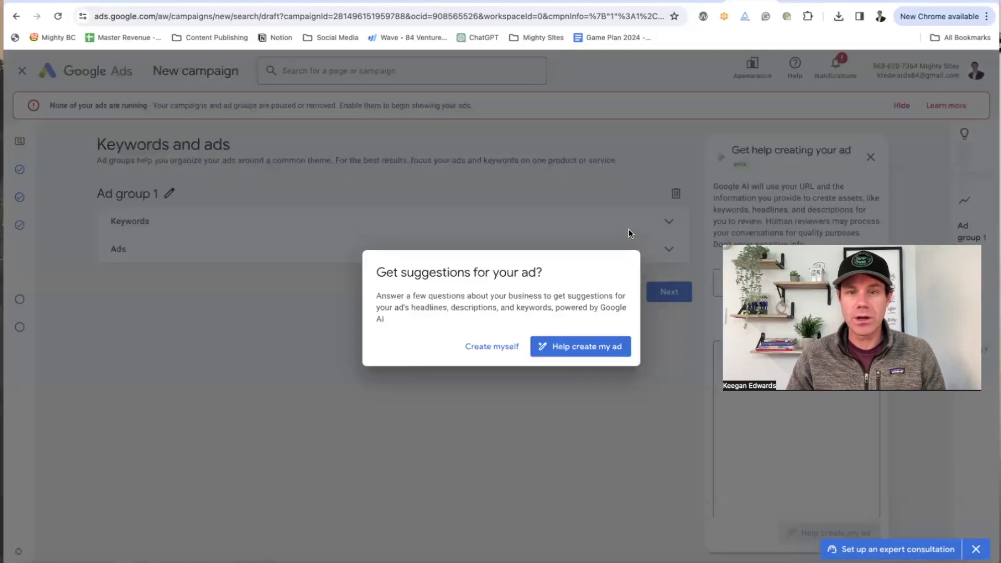
Step: Write the ads manually and replace the suggested keyword list with fresh suggestions
left_click(493, 347)
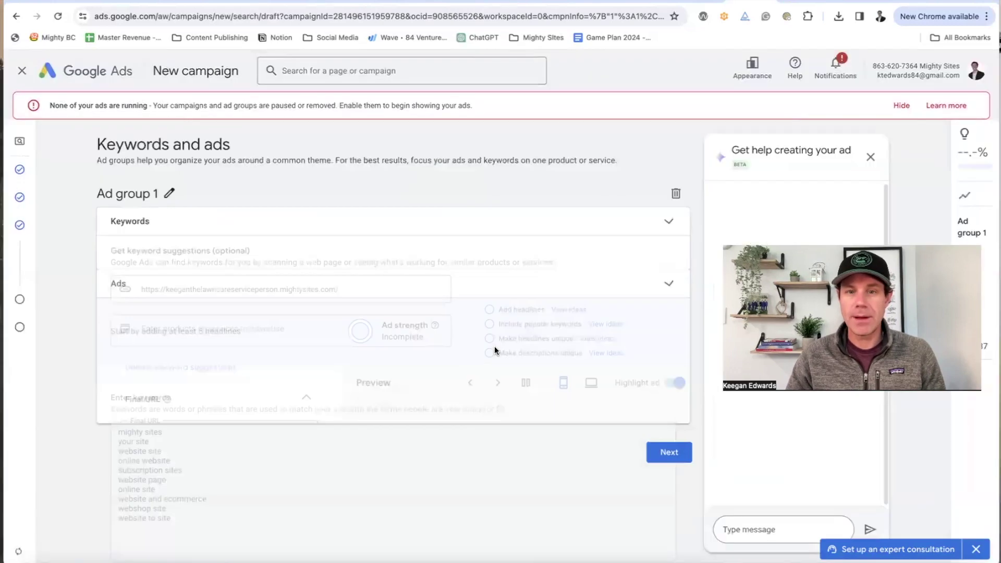
left_click_drag(184, 439, 118, 348)
type("lawn")
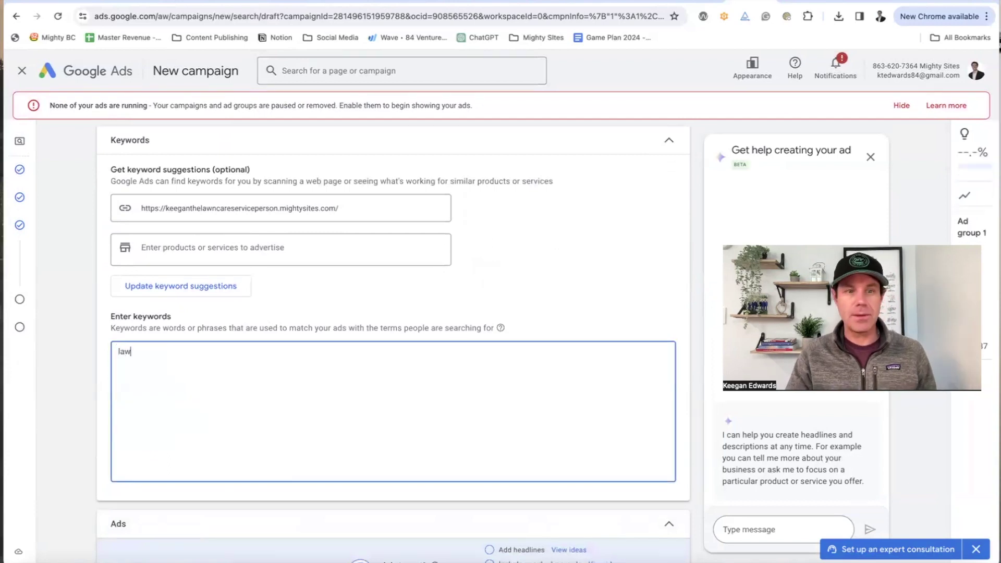
left_click(188, 288)
left_click(604, 344)
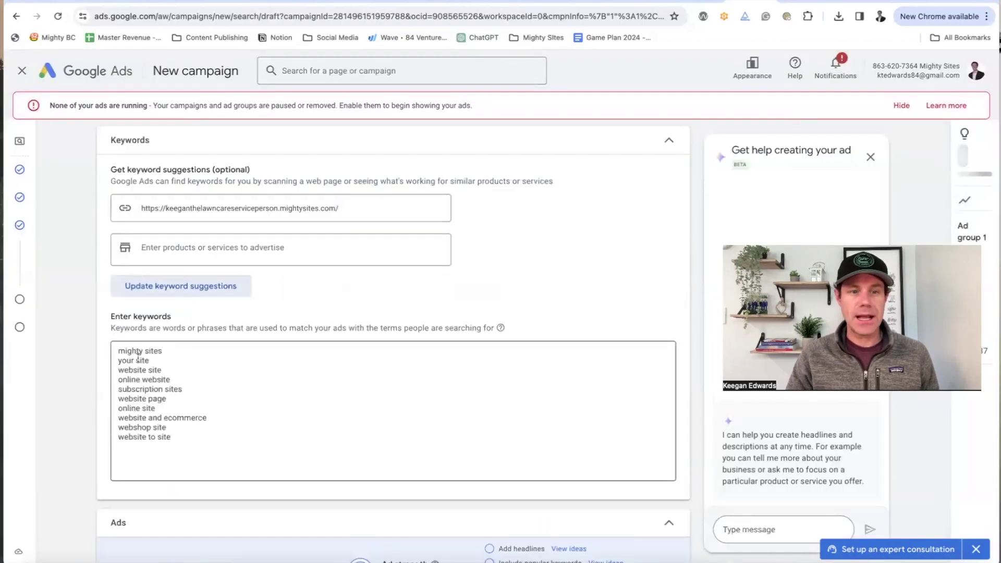
Step: Clear the leftover keywords and re-paste the site address into the website field
left_click_drag(171, 438, 88, 359)
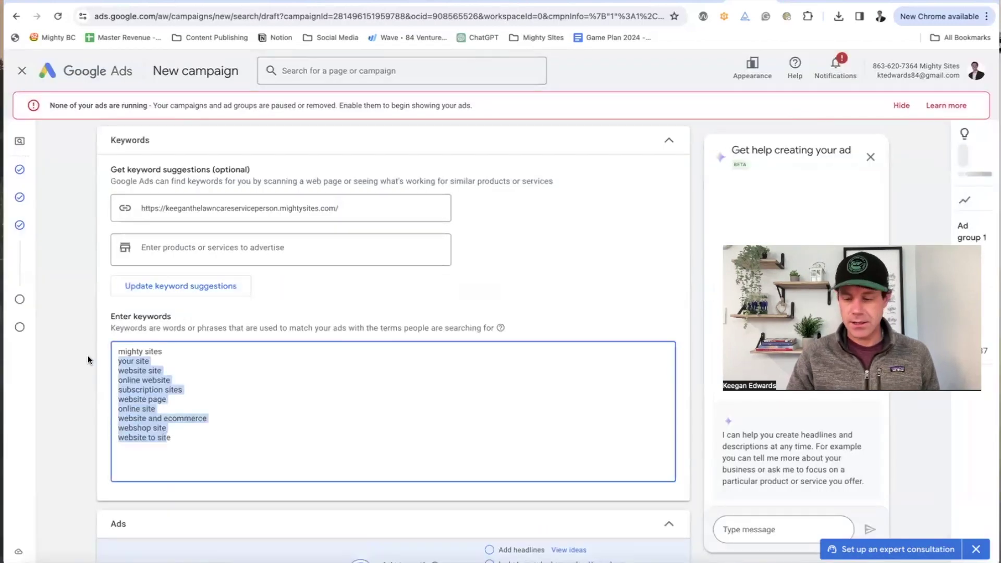
key("BackSpace")
key("BackSpace")
key("BackSpace")
key("BackSpace")
key("BackSpace")
key("BackSpace")
left_click_drag(156, 351, 45, 352)
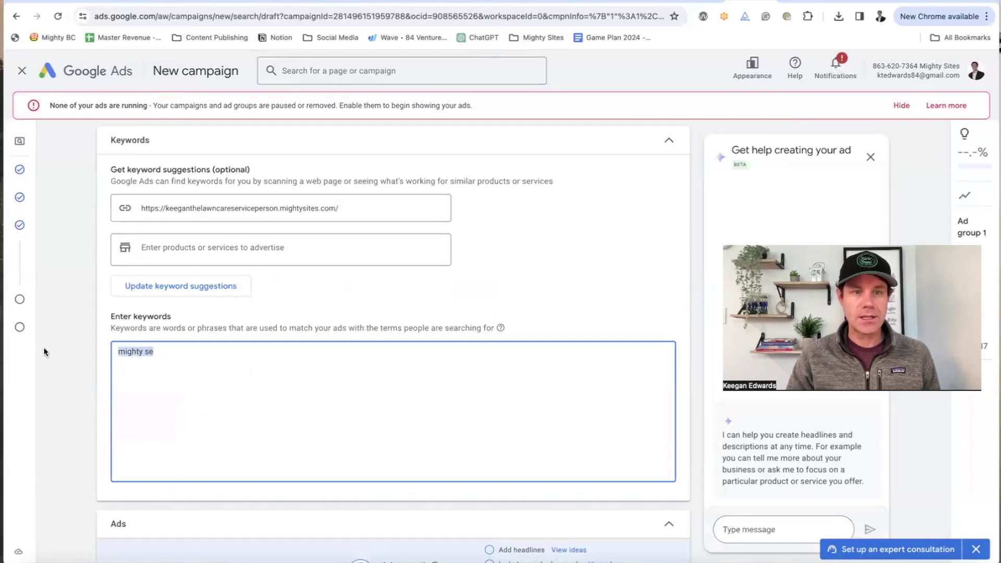
double_click(302, 207)
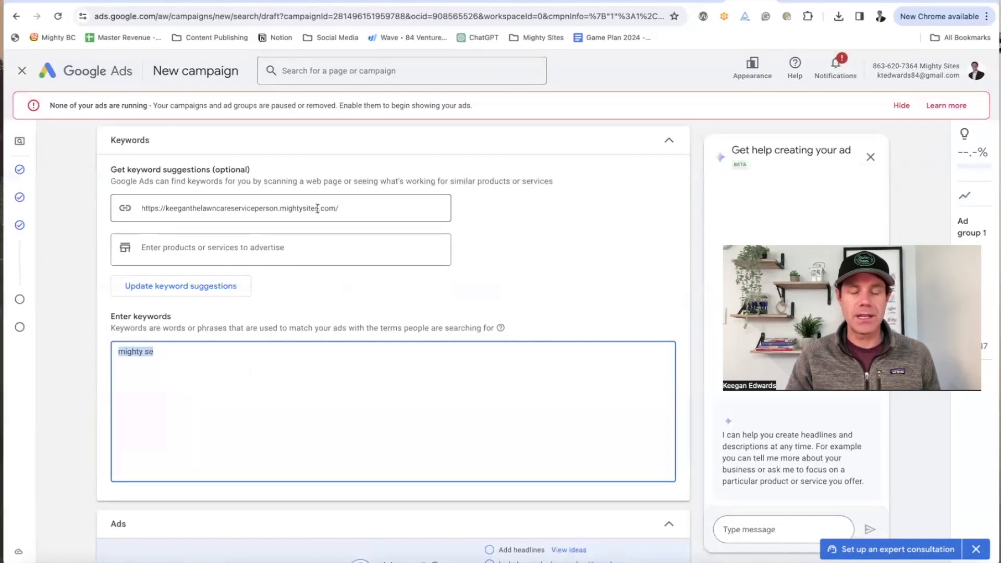
left_click(196, 244)
triple_click(144, 208)
key("ctrl+c")
key("BackSpace")
left_click(224, 252)
double_click(212, 208)
key("ctrl+v")
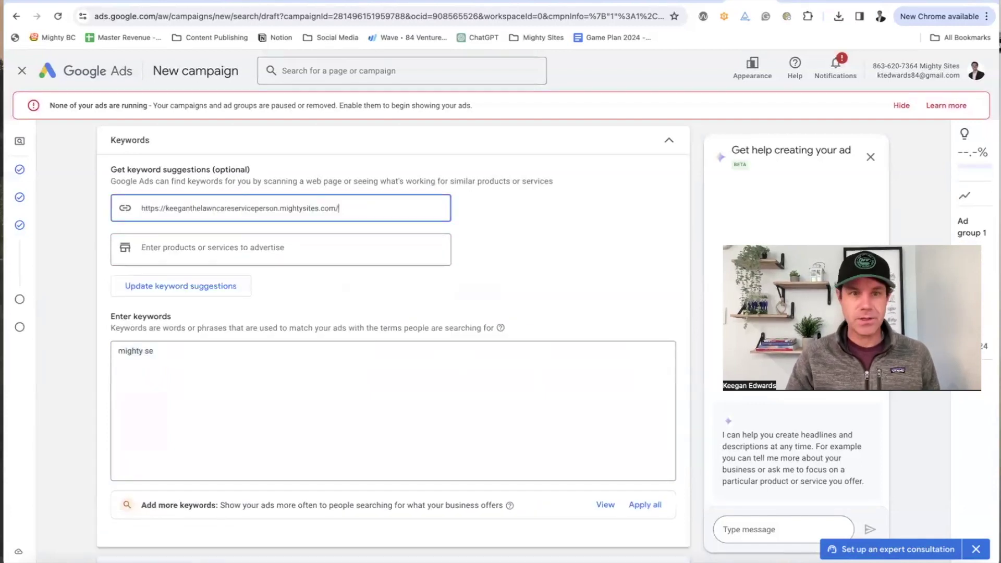
Step: Add 'lawn care services' as the product and request replacement keyword suggestions
left_click(192, 244)
type("lawn care services")
key("Return")
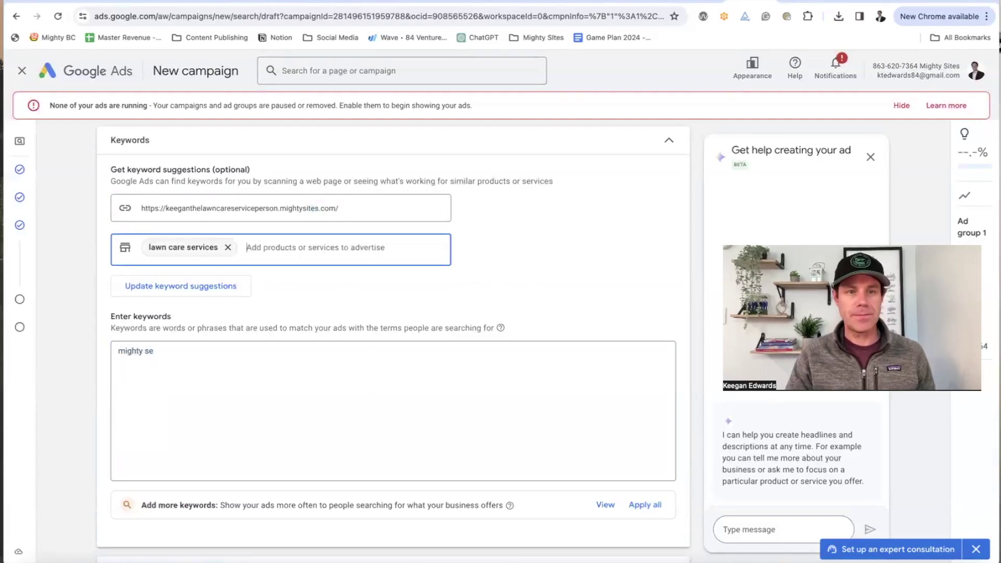
left_click(208, 286)
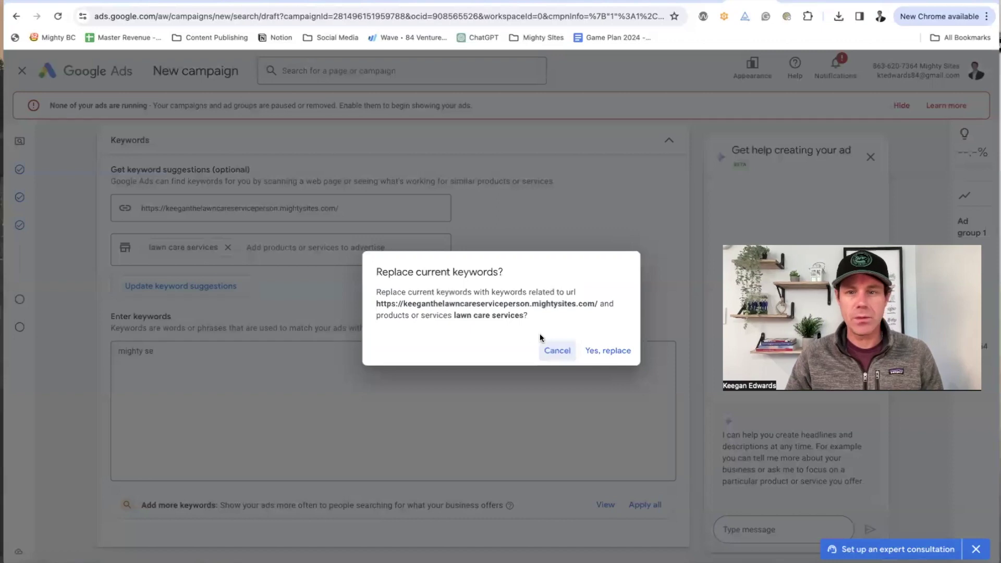
left_click(589, 350)
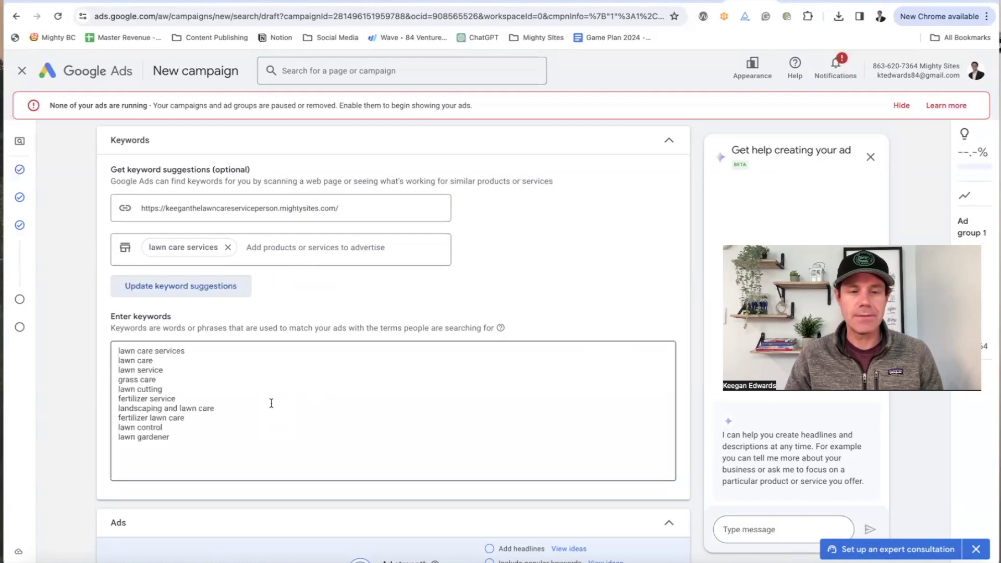
left_click(135, 346)
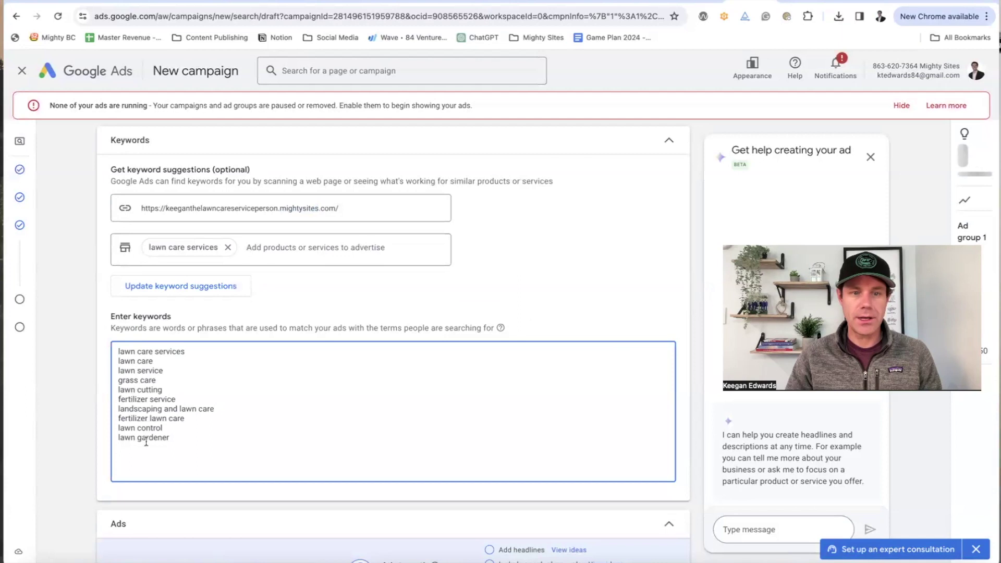
scroll(182, 436, "down", 3)
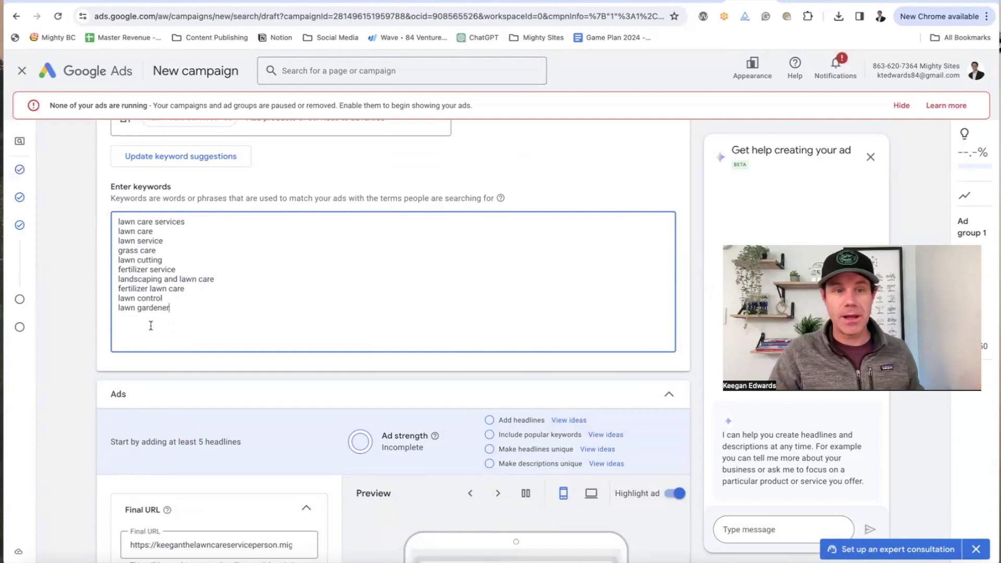
scroll(255, 329, "down", 6)
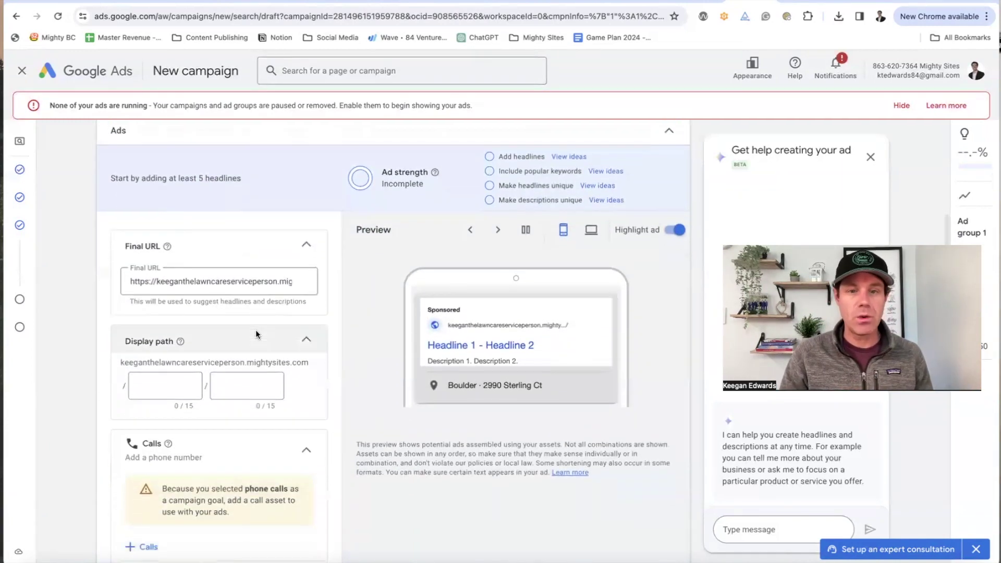
scroll(233, 333, "down", 1)
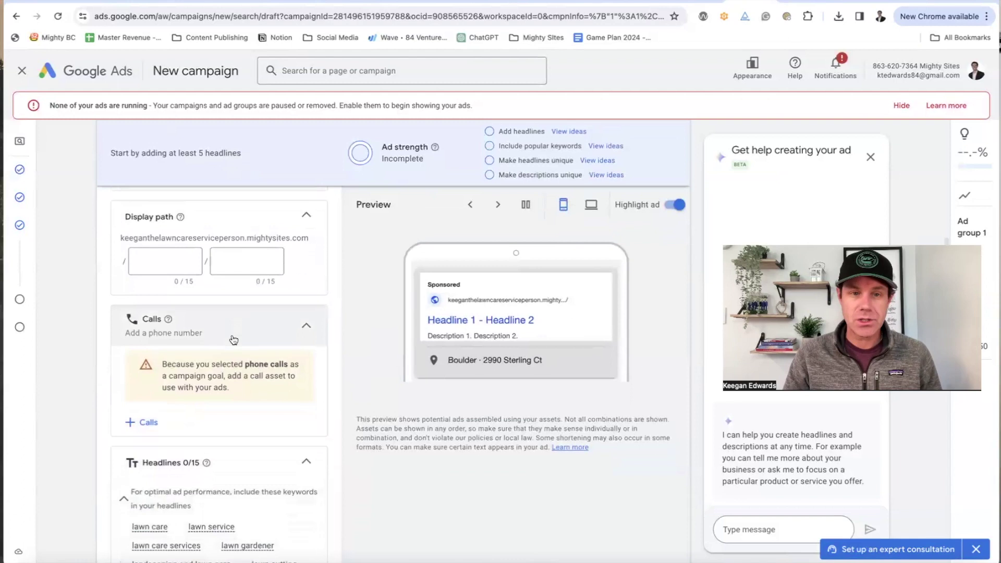
scroll(233, 333, "up", 1)
scroll(448, 350, "up", 4)
scroll(346, 355, "up", 5)
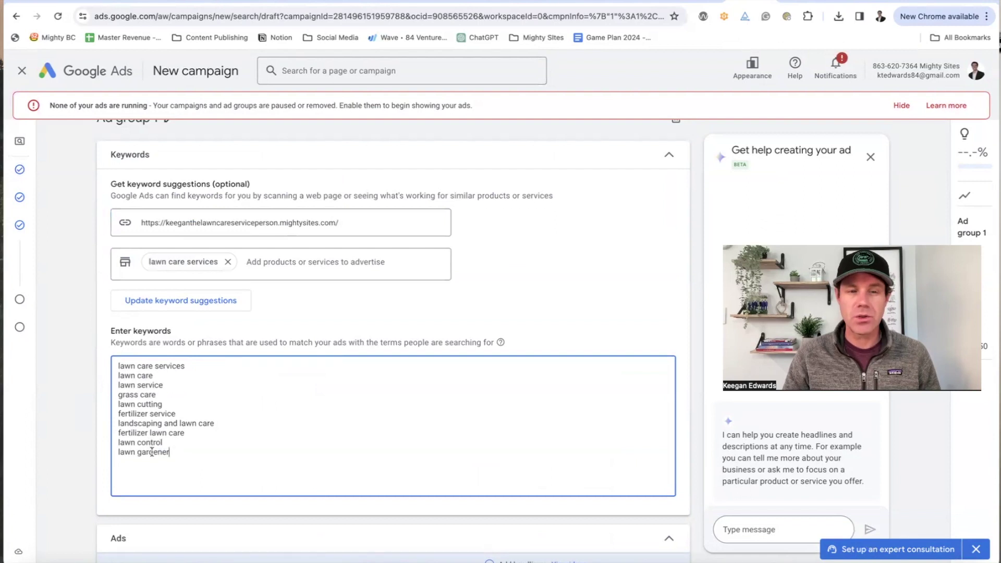
scroll(186, 397, "down", 8)
scroll(474, 432, "down", 3)
scroll(338, 351, "up", 3)
left_click(176, 367)
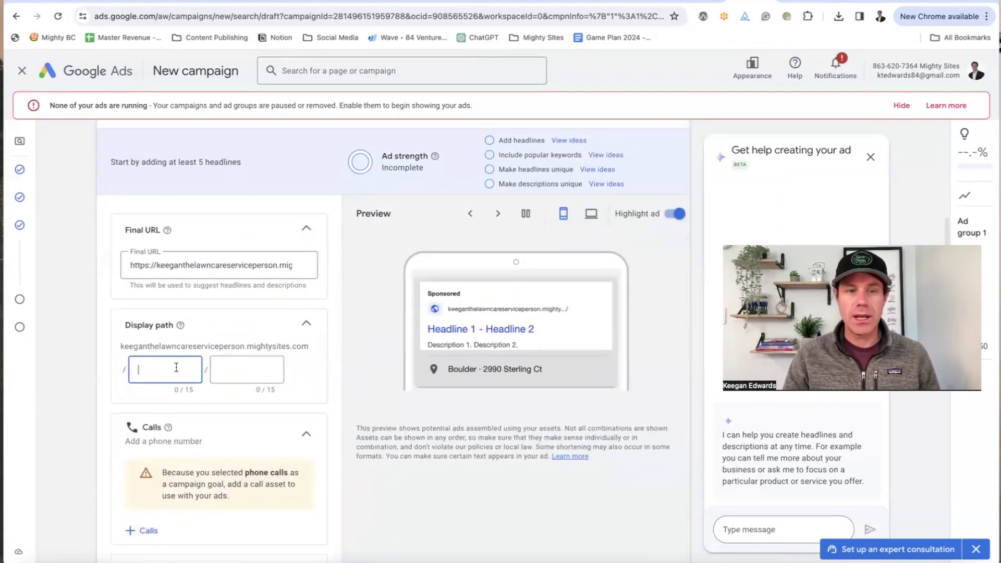
scroll(238, 374, "down", 7)
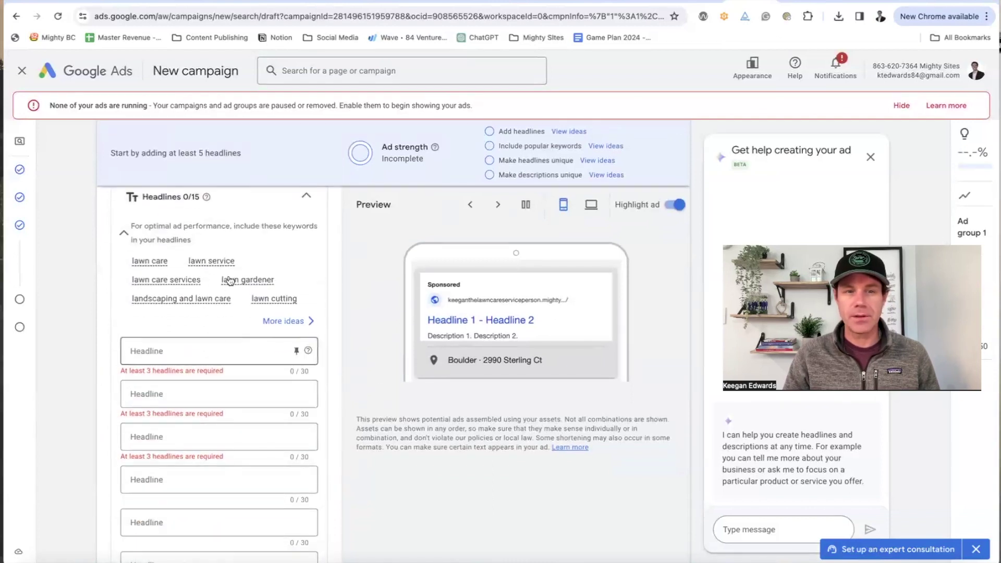
Step: Enter headlines 'Lawn Care Denver Colorado', 'Pro Lawn Care Services' and 'Pro Landscaping Services'
left_click(172, 351)
type("Law")
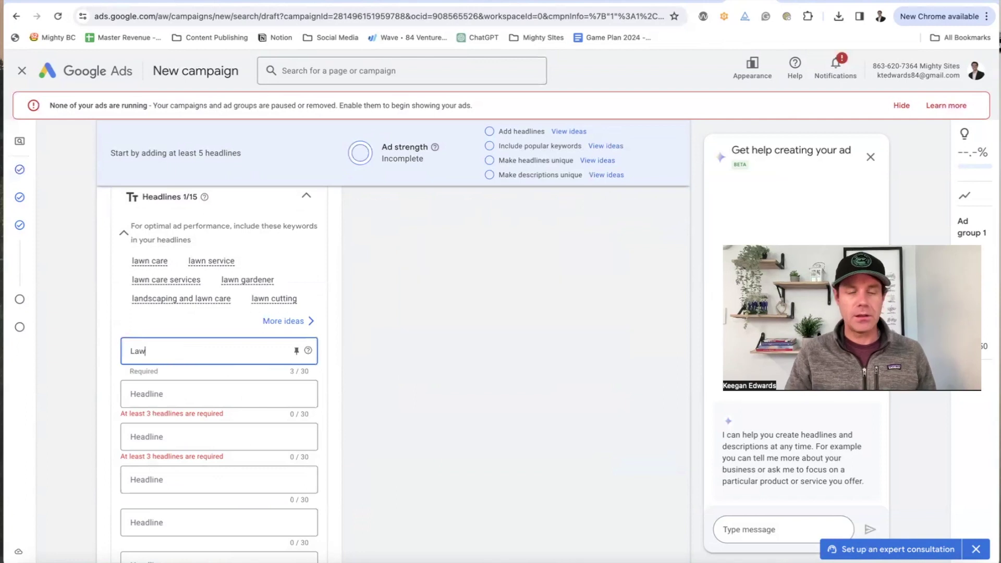
type("n Care Denver")
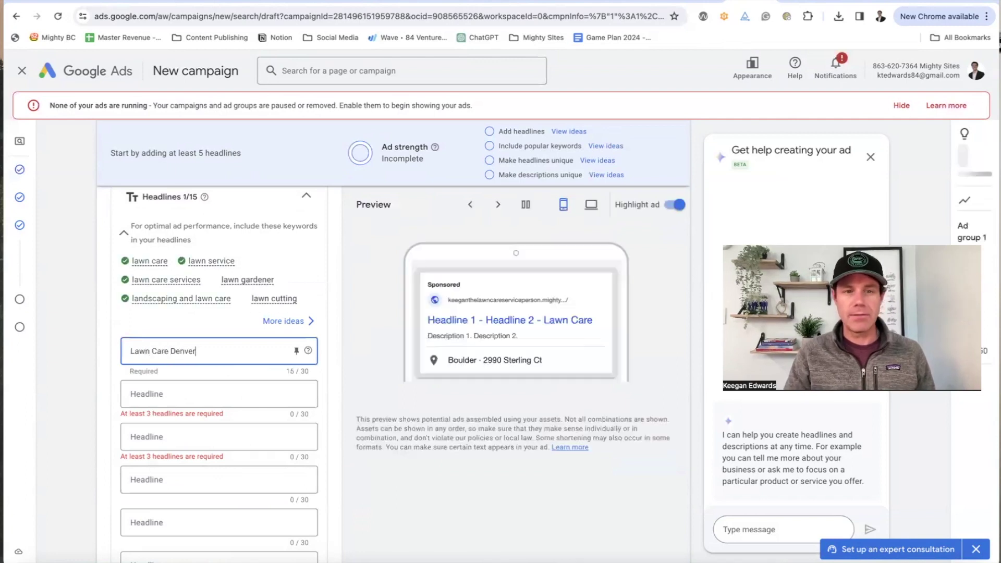
type(" Colorado")
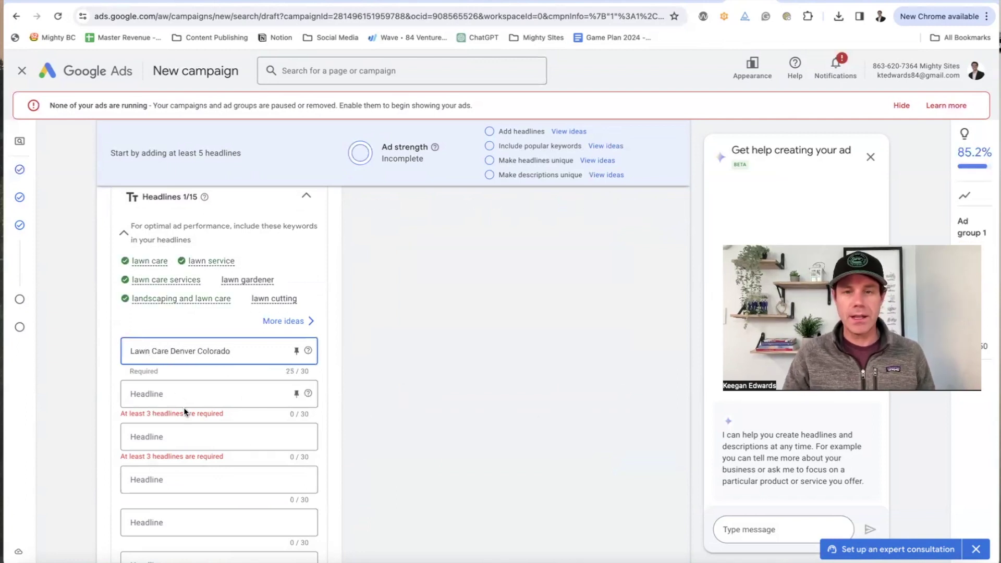
left_click(184, 392)
type("Pro Lawn Care Services")
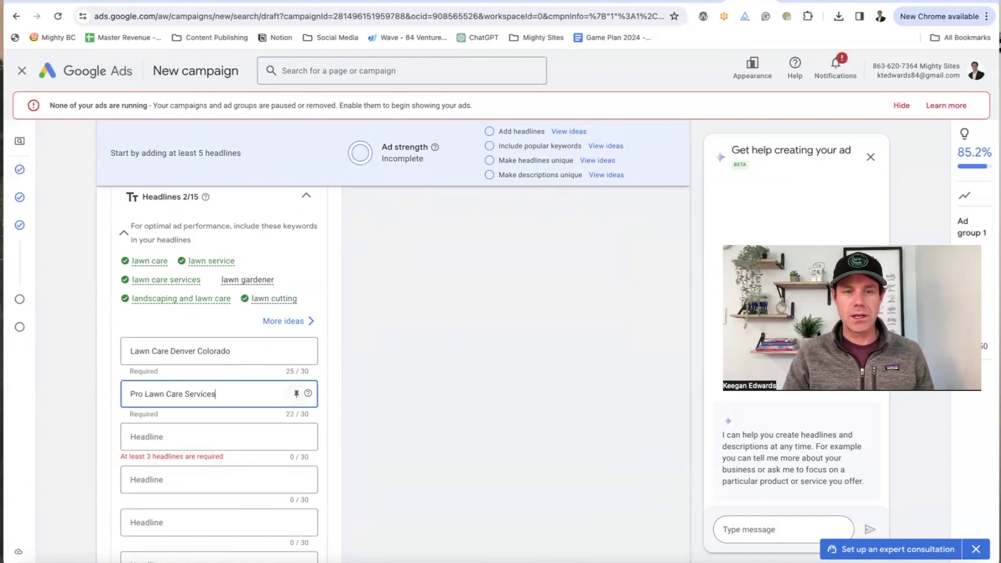
left_click(233, 443)
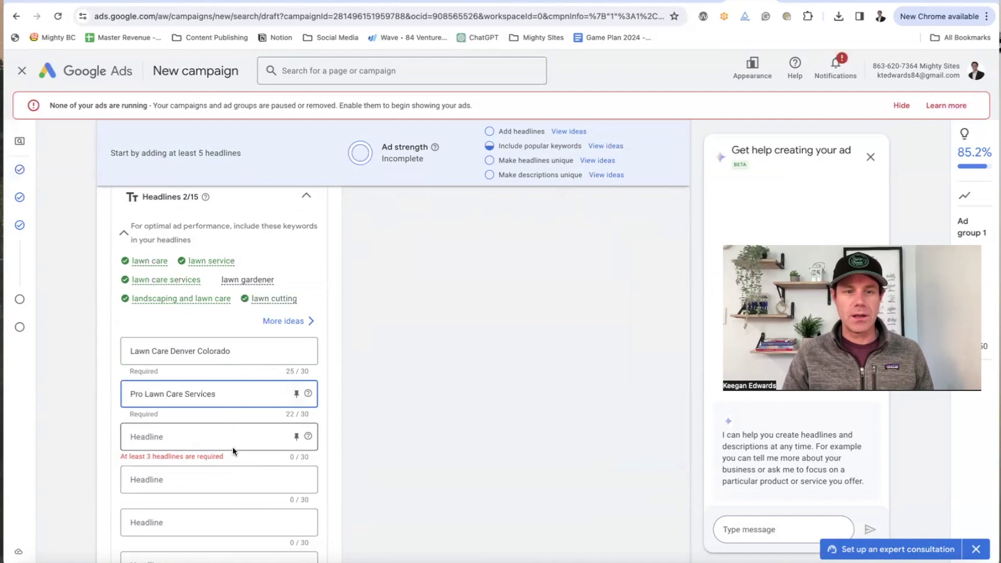
type("Pro Lands")
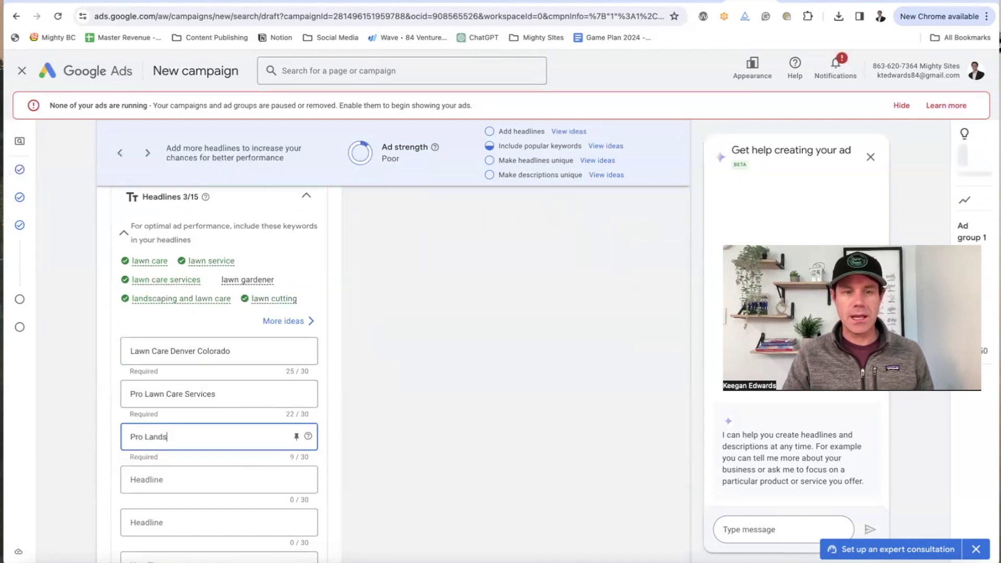
type("caping Services")
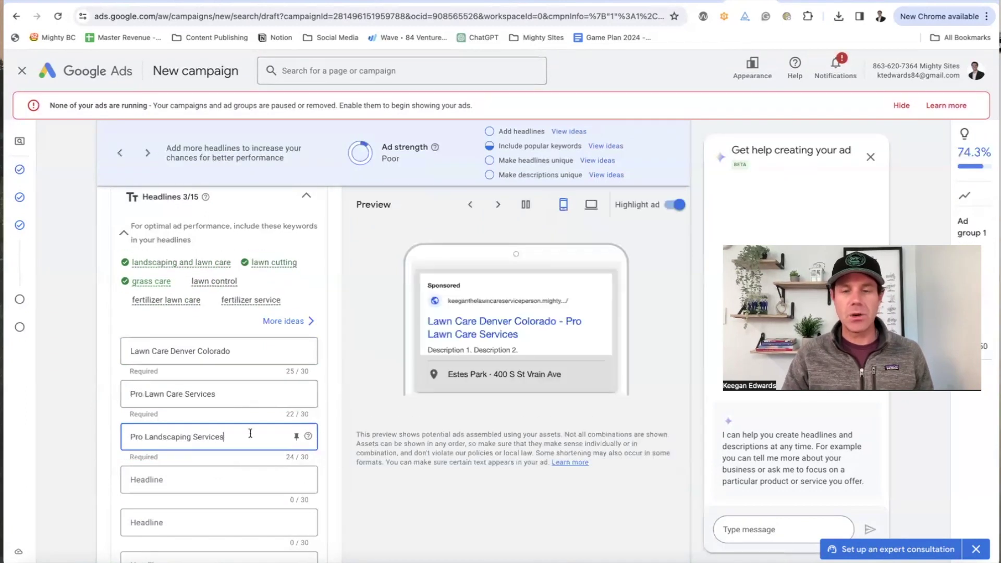
Step: Add the headline 'Professional and Affordable' and pause the ad preview
left_click(217, 472)
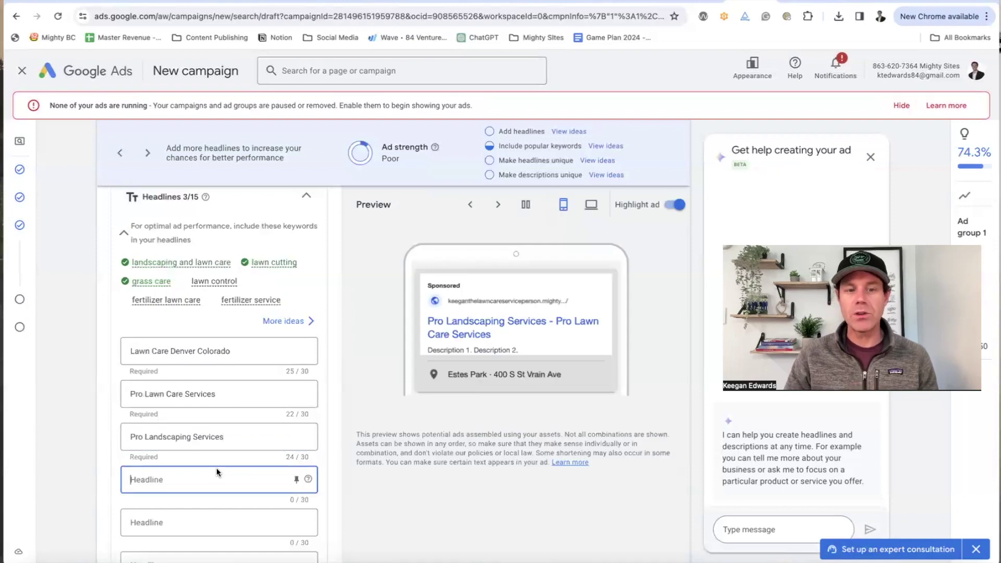
scroll(218, 472, "down", 2)
type("Professional a")
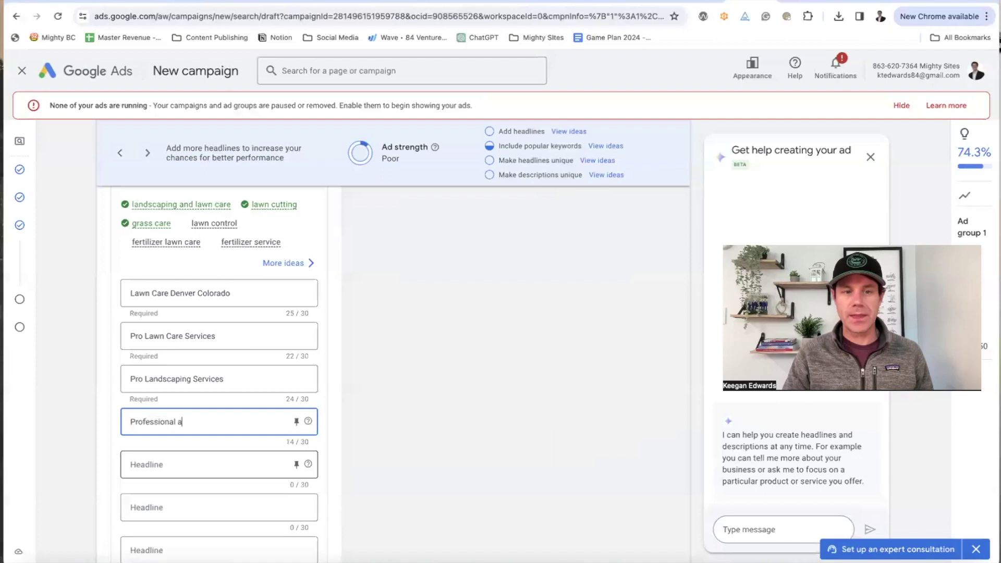
type("nd Affordable")
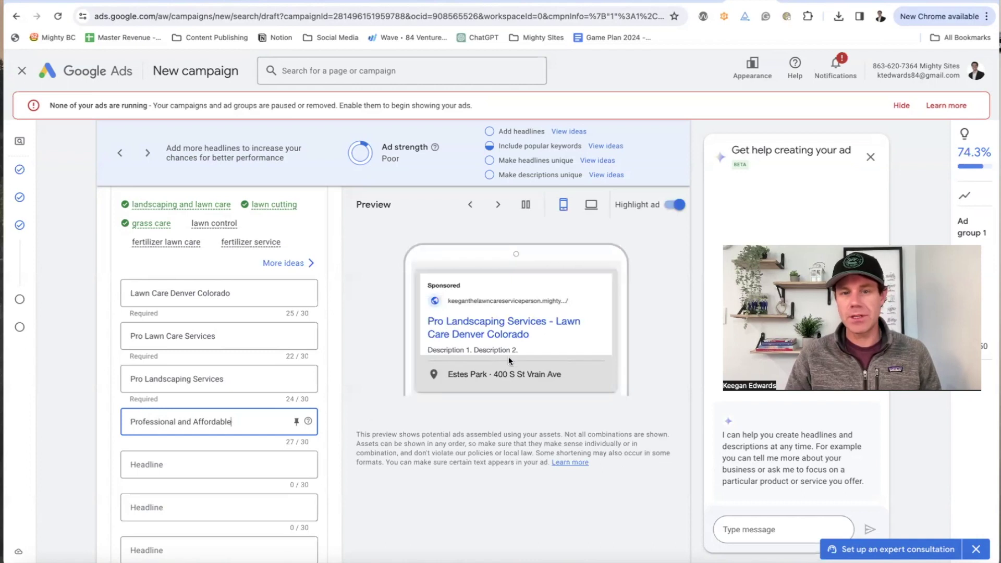
left_click(501, 205)
left_click(480, 206)
scroll(515, 359, "down", 3)
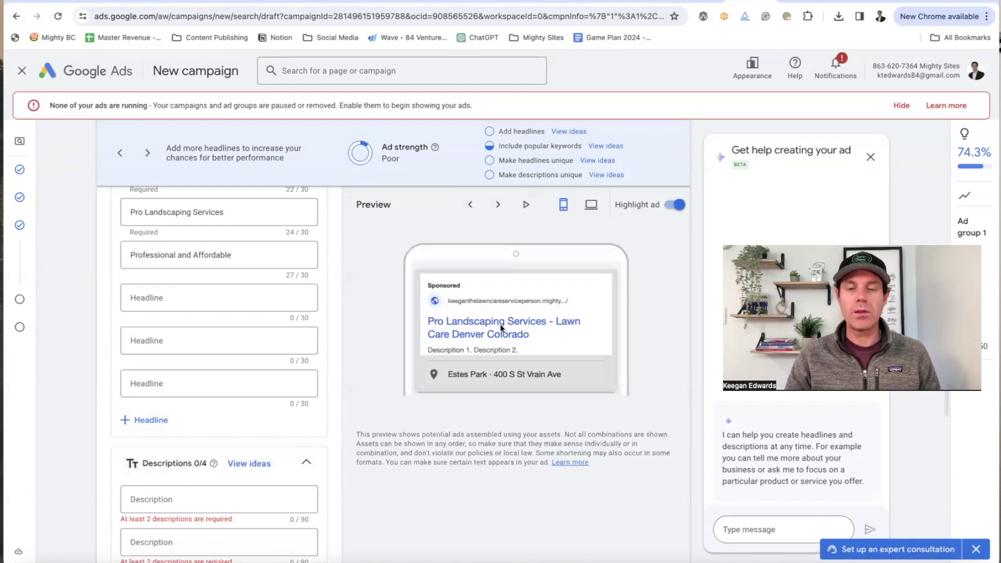
Step: Add headlines 'Call Today' and 'Contact Us Now for Lawn Servic', trimmed to 30 characters
left_click(259, 298)
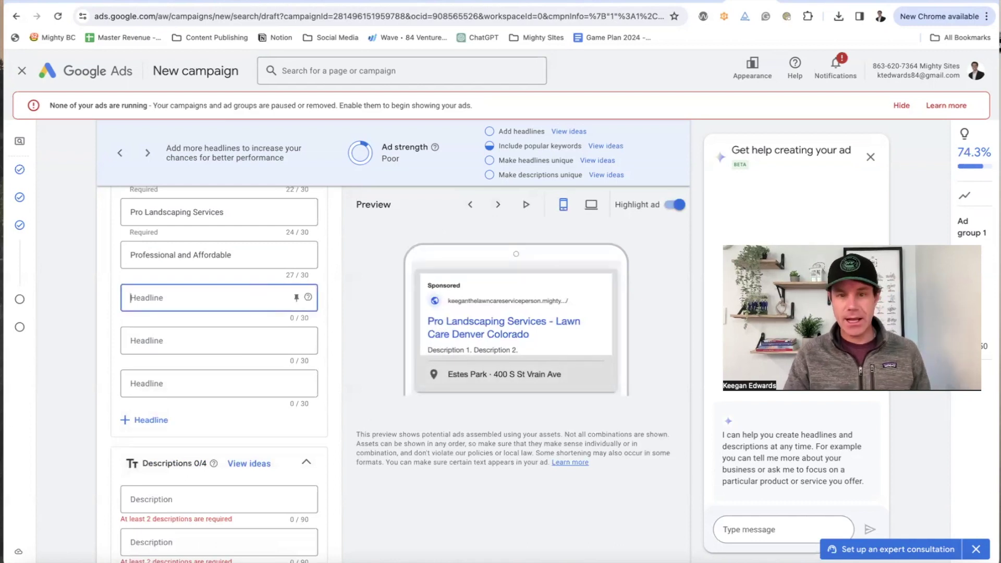
type("Call Today")
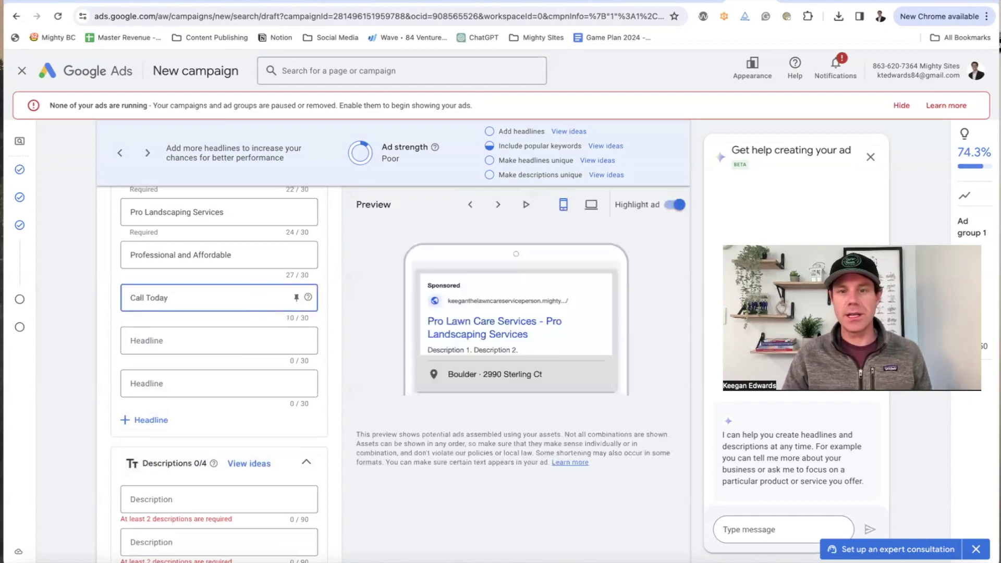
left_click(189, 339)
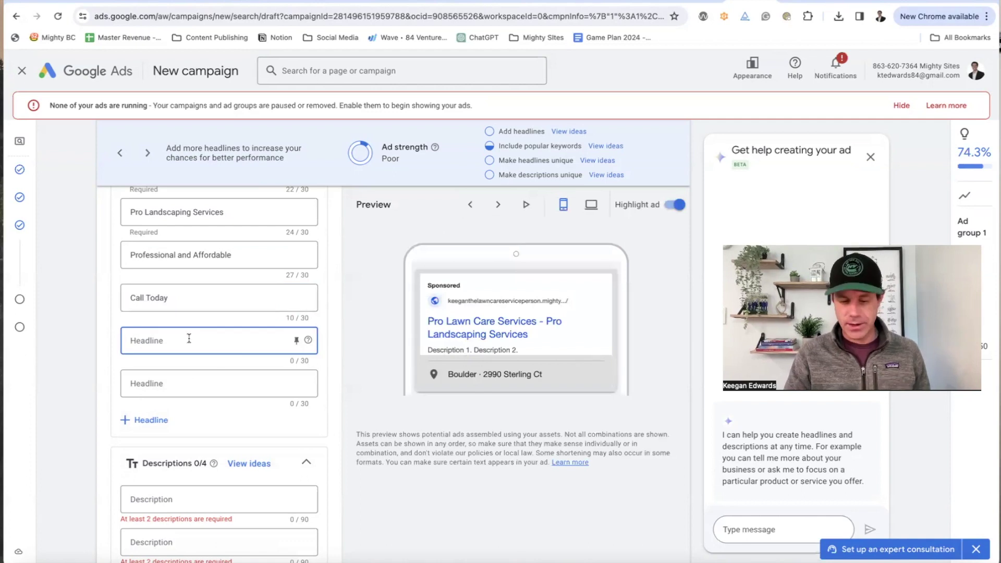
type("Contact Us Now for")
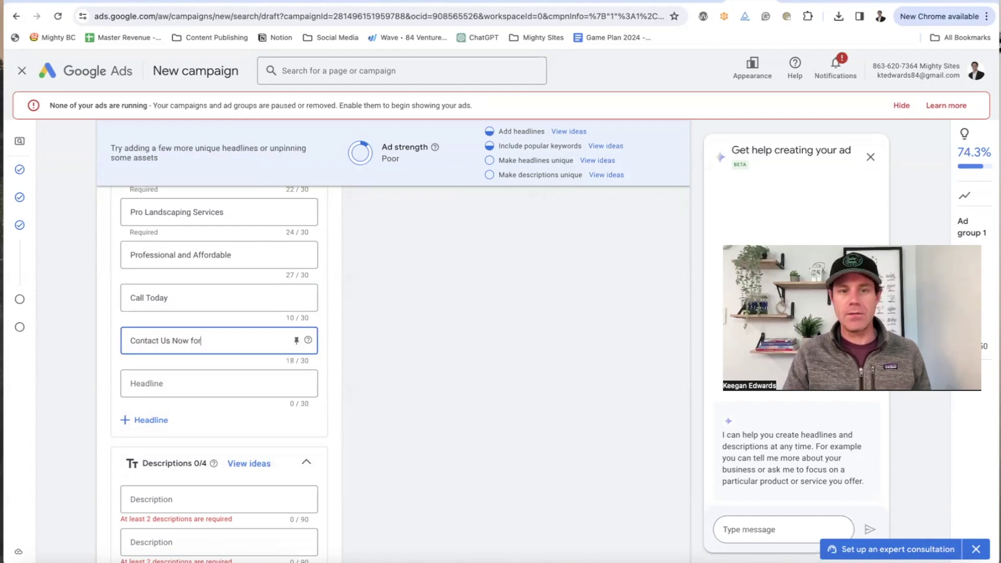
type(" Lawn Service")
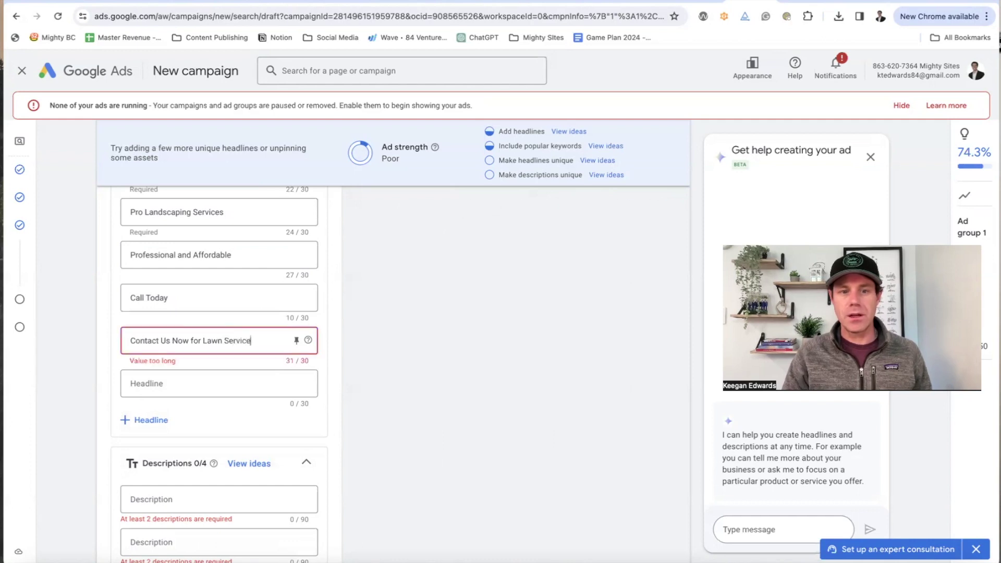
key("BackSpace")
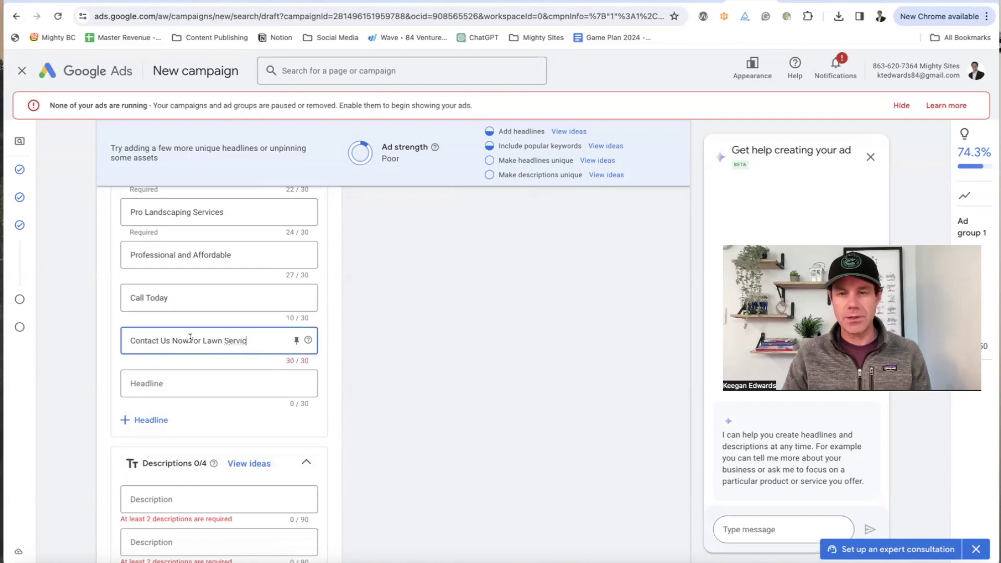
scroll(450, 404, "up", 10)
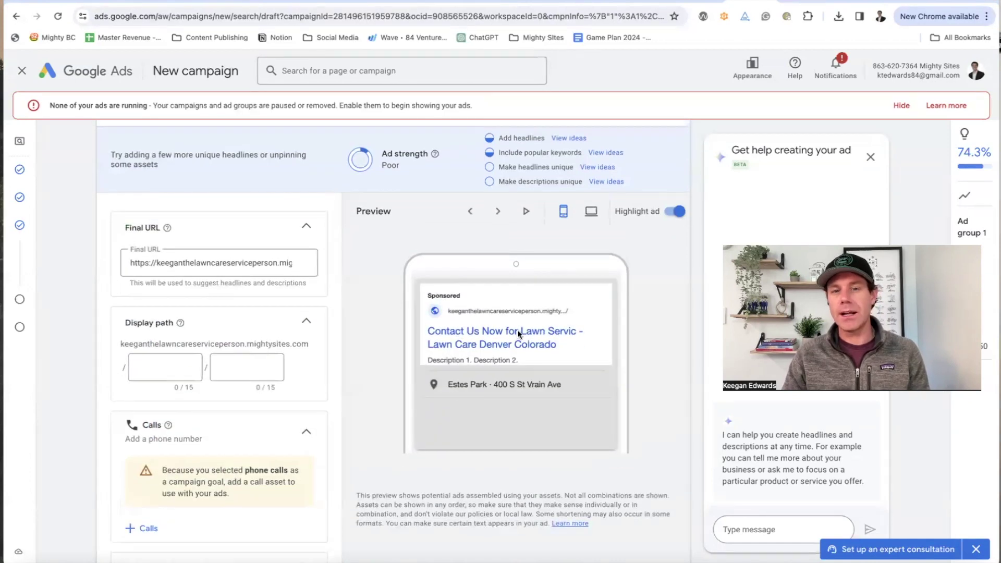
scroll(462, 315, "down", 3)
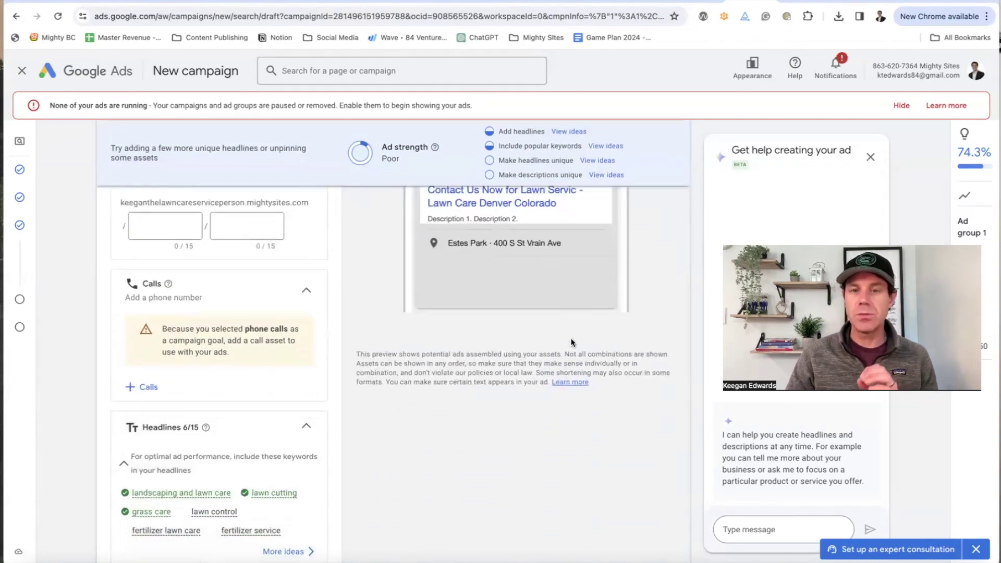
scroll(461, 315, "up", 1)
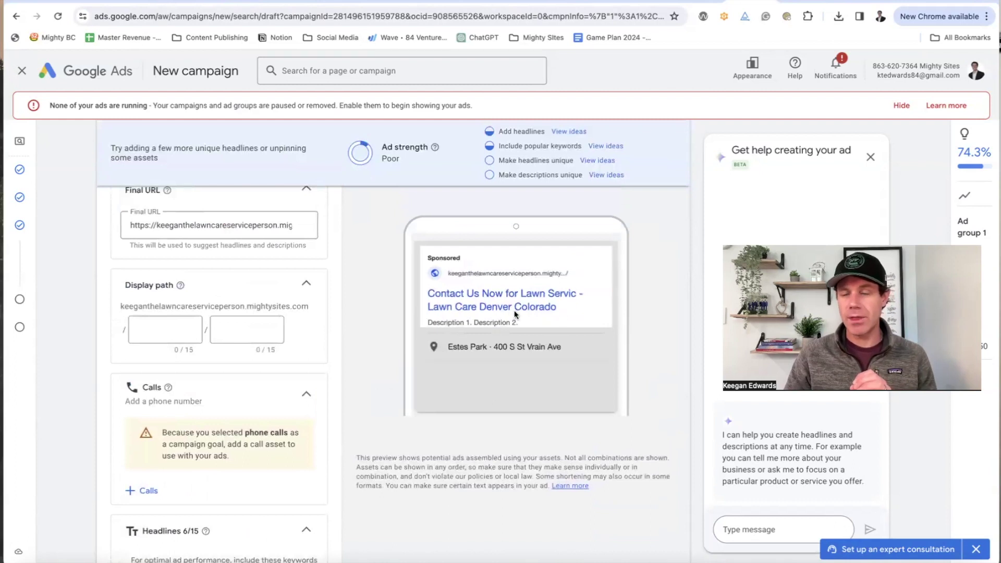
scroll(515, 327, "down", 10)
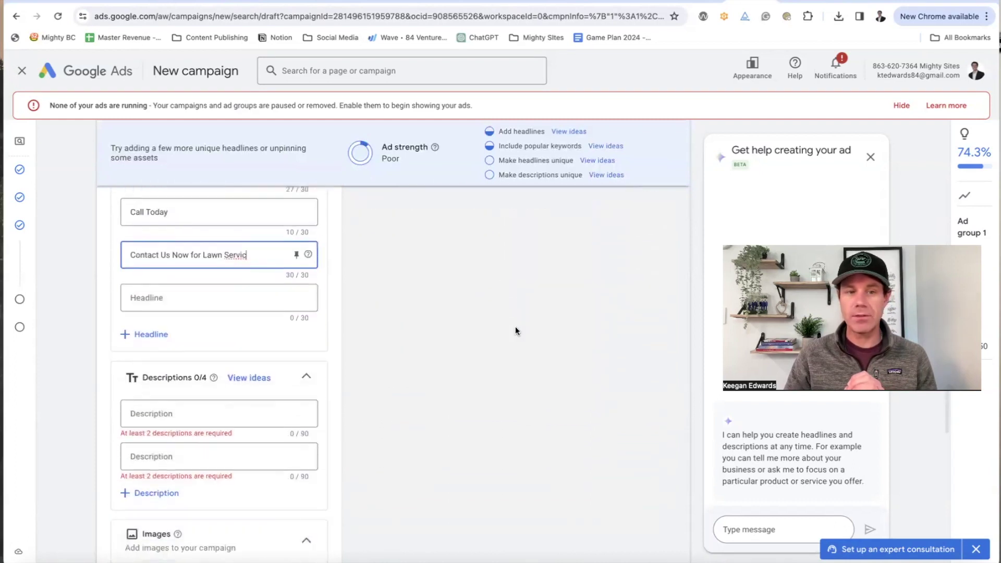
Step: Enter description 'professional lawn care in denver colorado, serving the community for 15 years.'
scroll(157, 344, "down", 4)
left_click(158, 228)
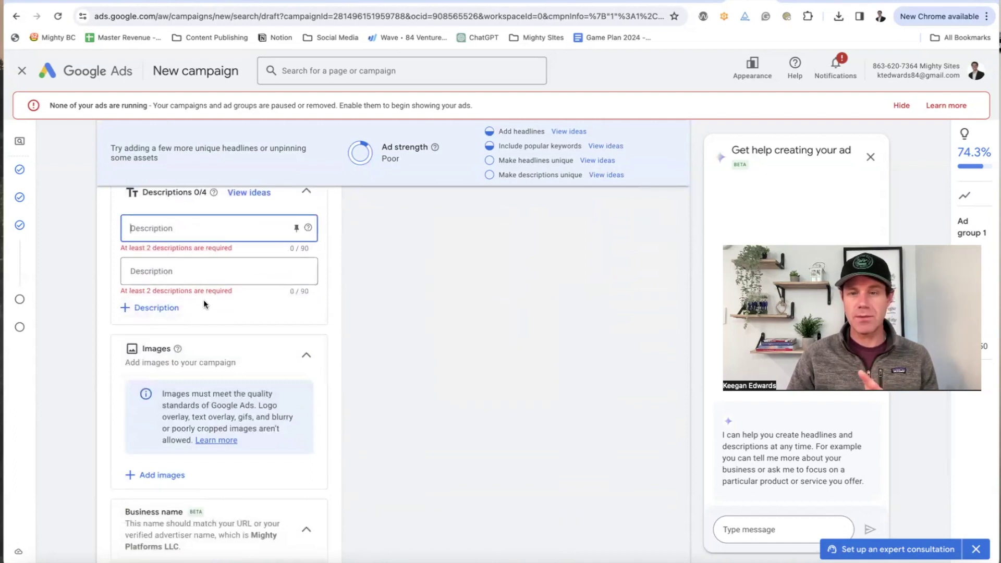
scroll(203, 299, "up", 3)
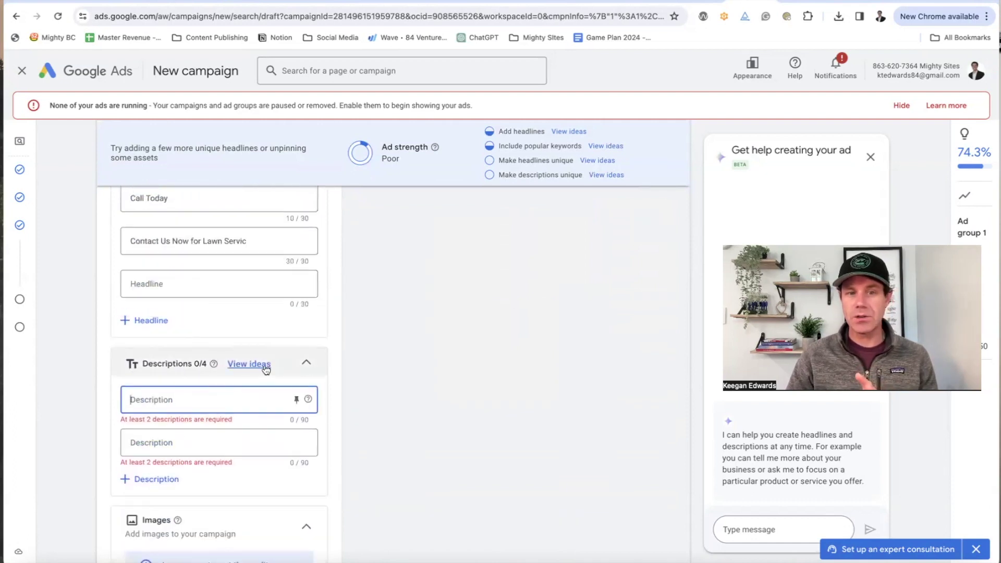
left_click(264, 366)
left_click(666, 219)
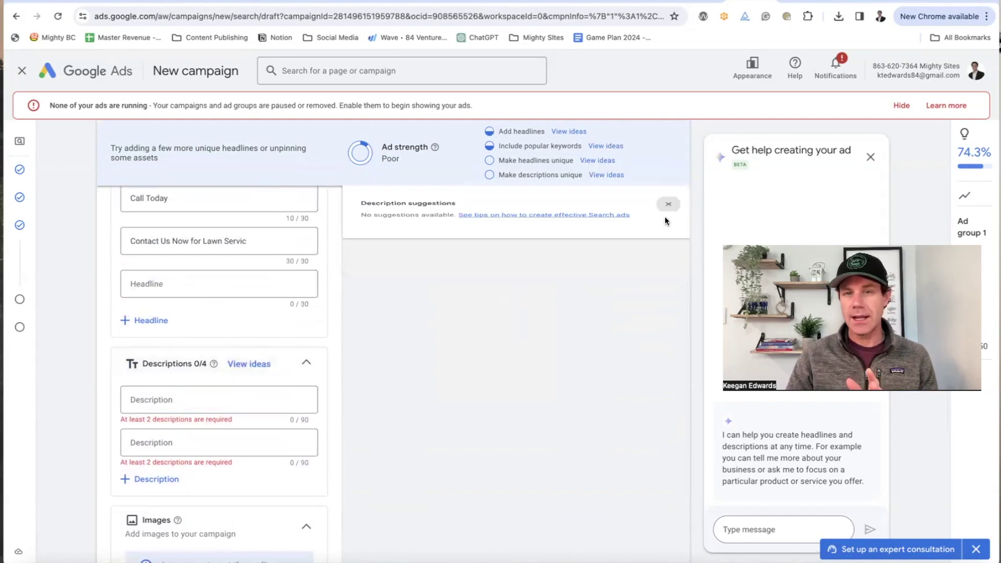
scroll(230, 363, "down", 2)
scroll(229, 364, "down", 1)
left_click(181, 291)
type("pr")
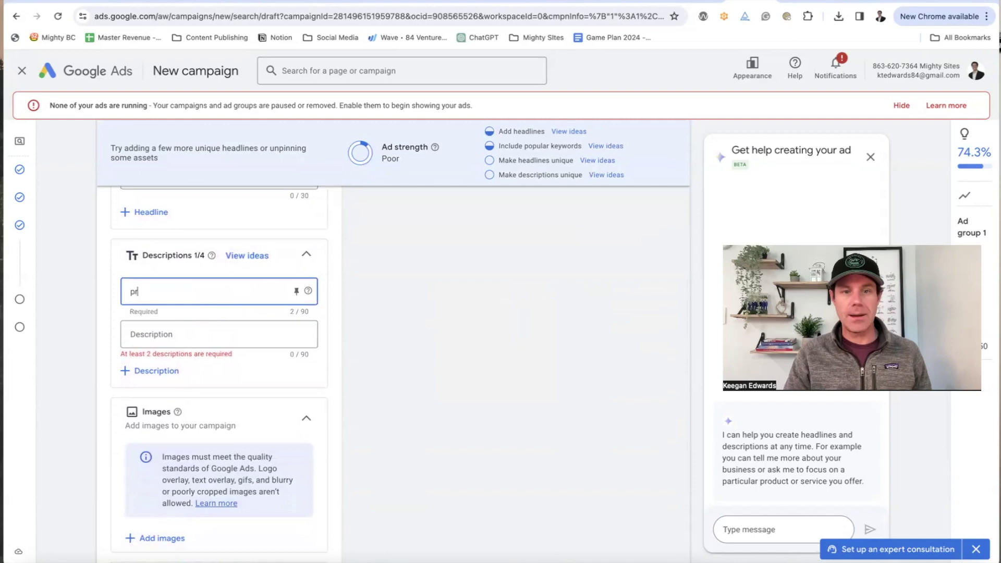
type("ofessional lawn c")
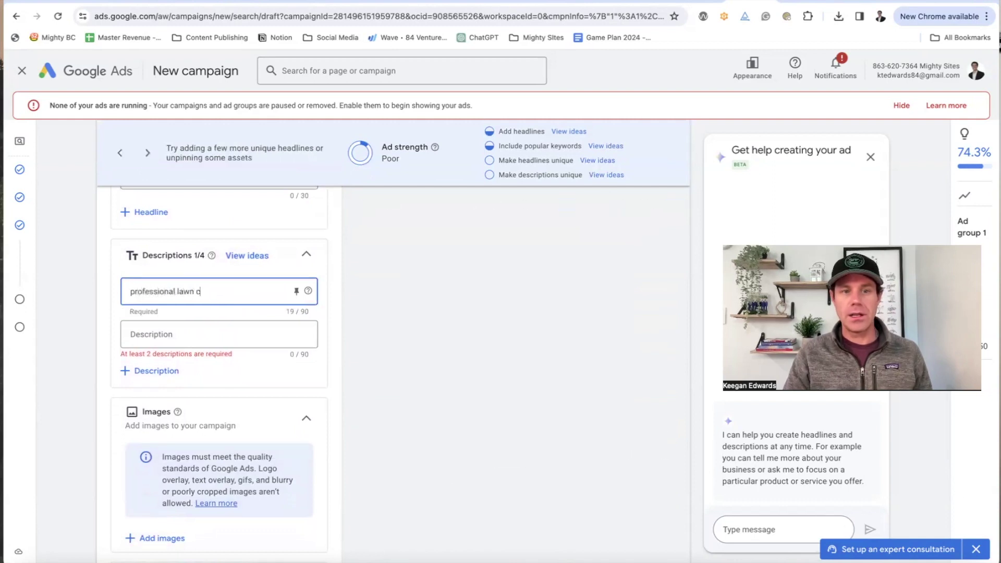
type("are in denver colorado, serving the community for")
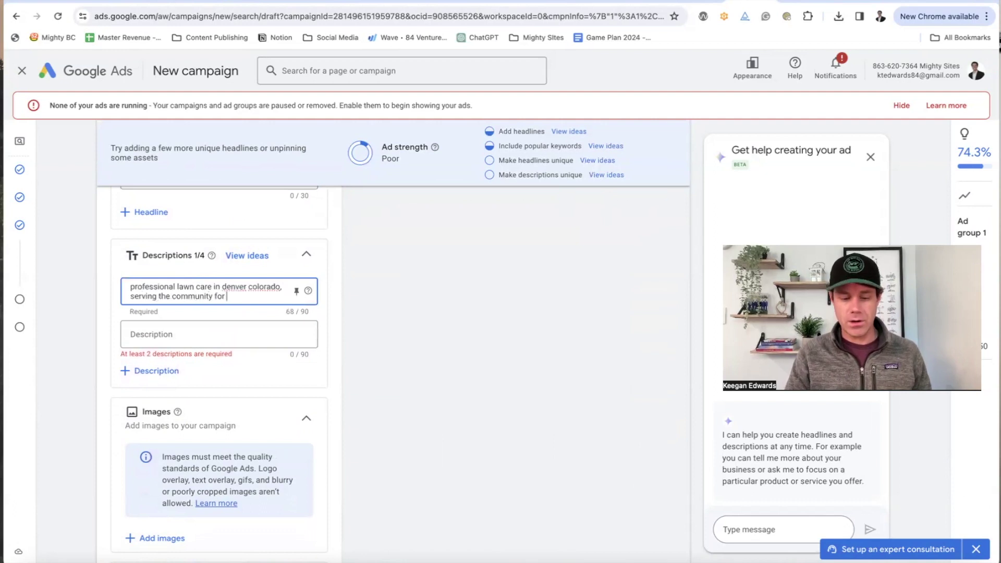
type(" 15 years.")
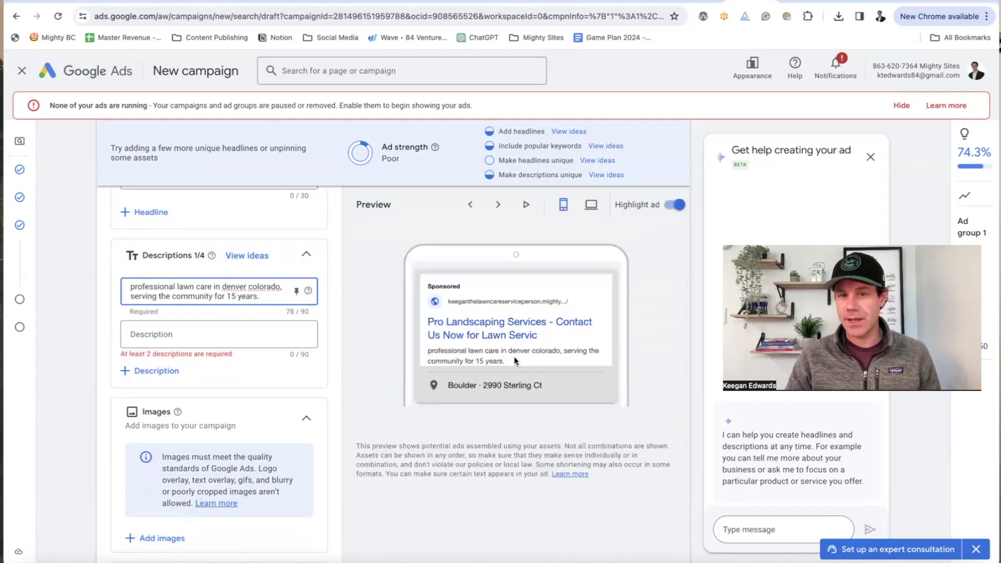
scroll(213, 342, "down", 5)
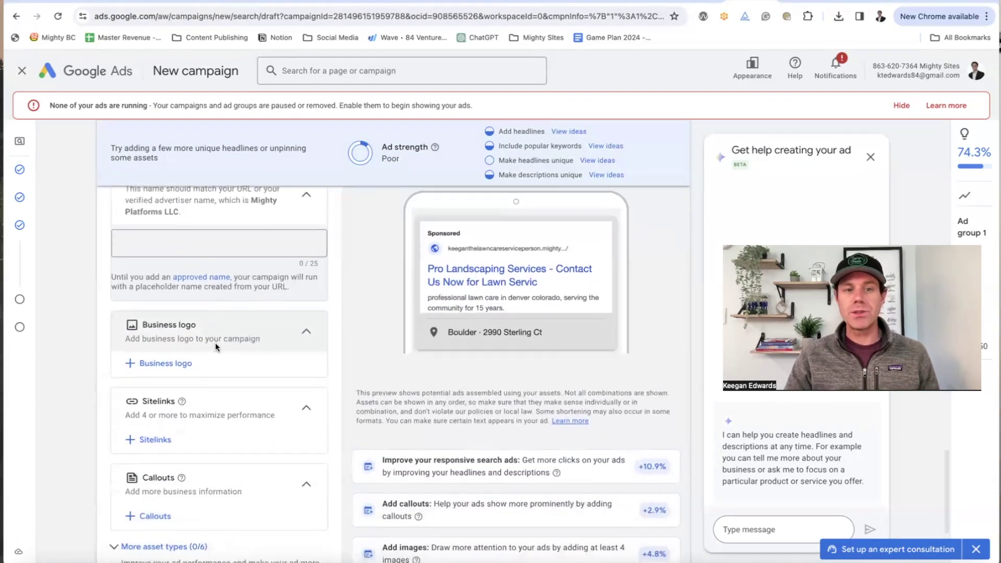
scroll(213, 343, "up", 3)
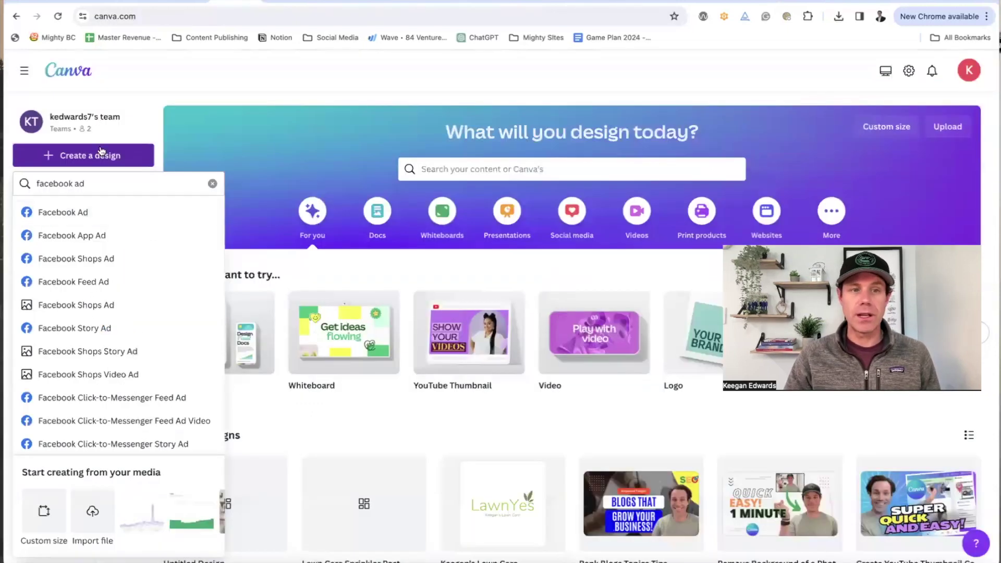
Step: Search Canva designs for 'Google ad', then broaden the search to 'ad' and browse results
left_click(104, 179)
type("Google ad")
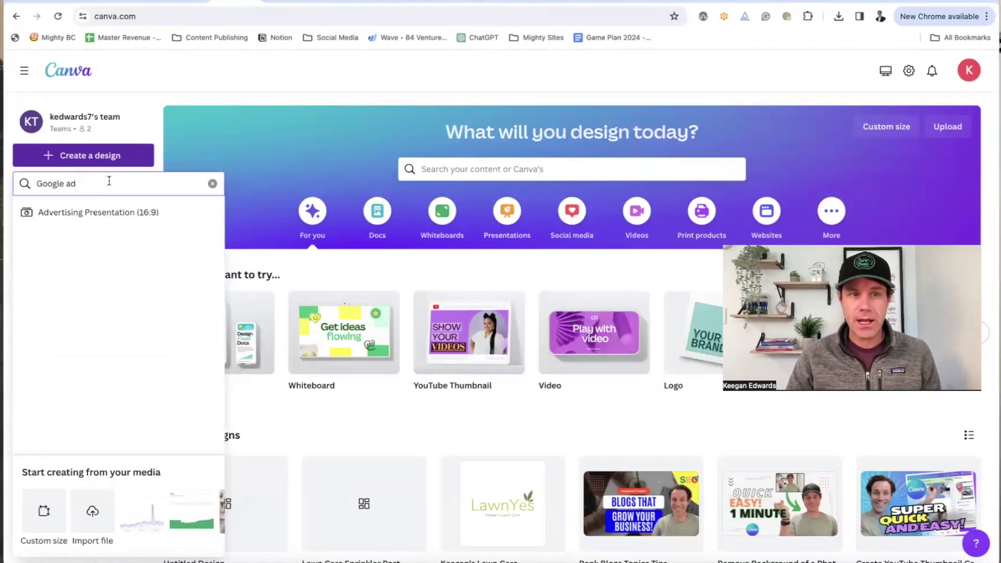
key("BackSpace")
key("BackSpace")
key("BackSpace")
key("BackSpace")
key("BackSpace")
key("BackSpace")
key("BackSpace")
key("BackSpace")
key("BackSpace")
type("ad")
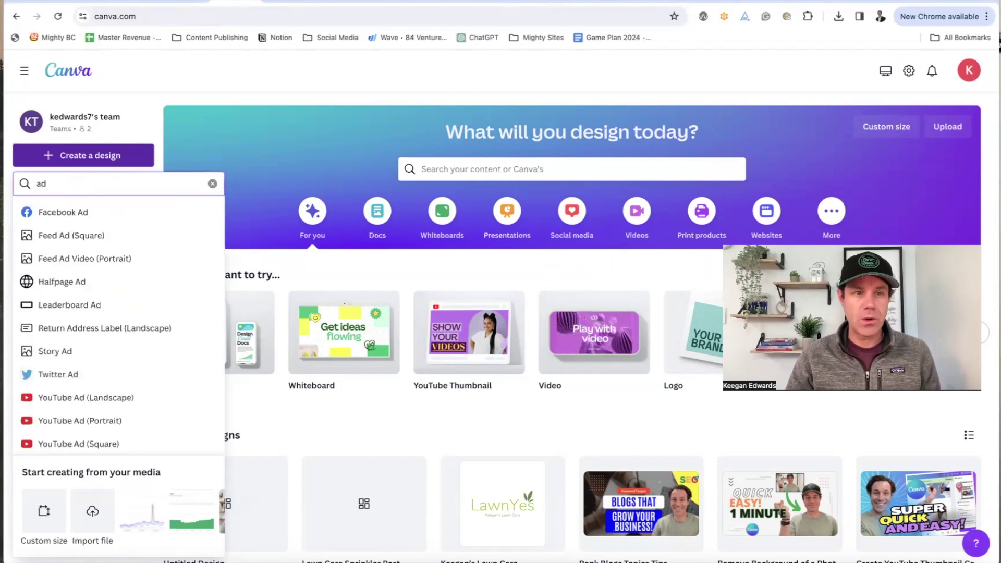
scroll(152, 257, "down", 4)
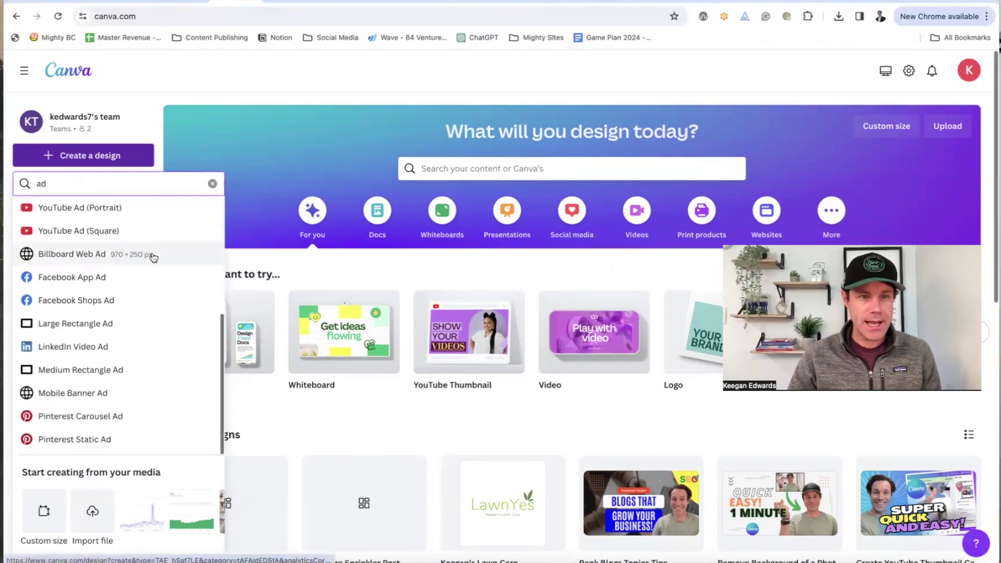
scroll(152, 257, "up", 5)
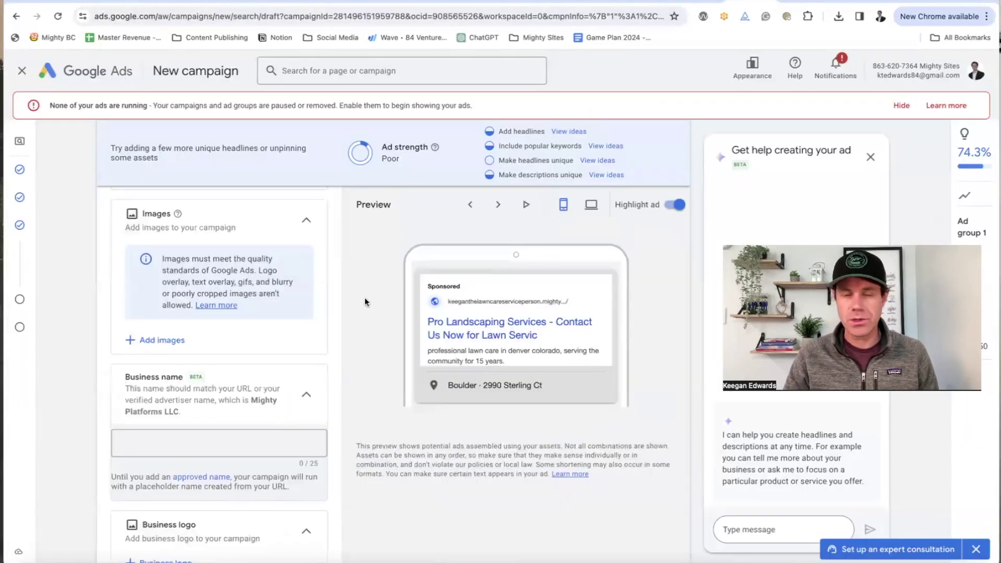
Step: Open the campaign image picker and check suggested and saved image assets
scroll(223, 371, "down", 2)
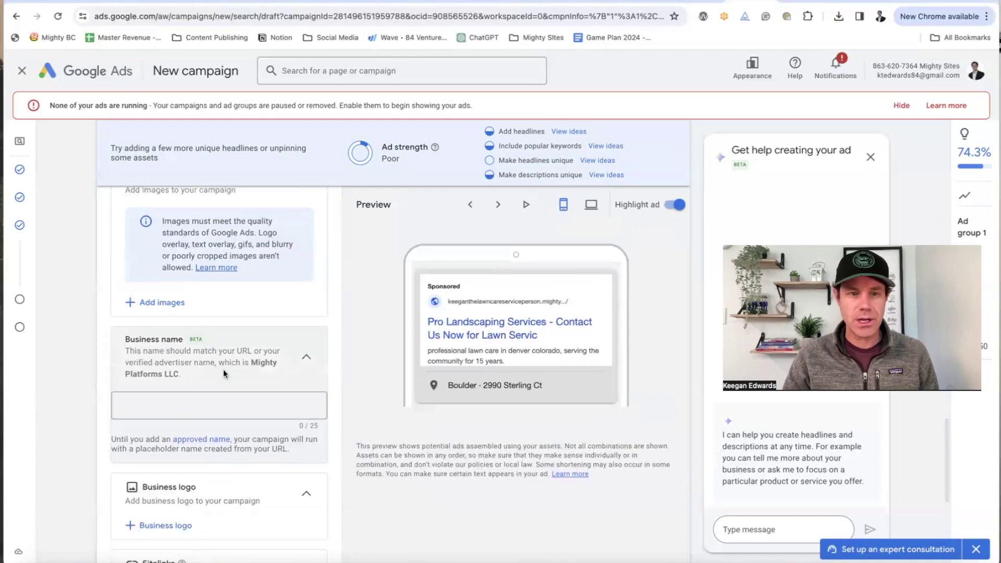
scroll(209, 354, "up", 6)
scroll(167, 334, "down", 3)
left_click(178, 310)
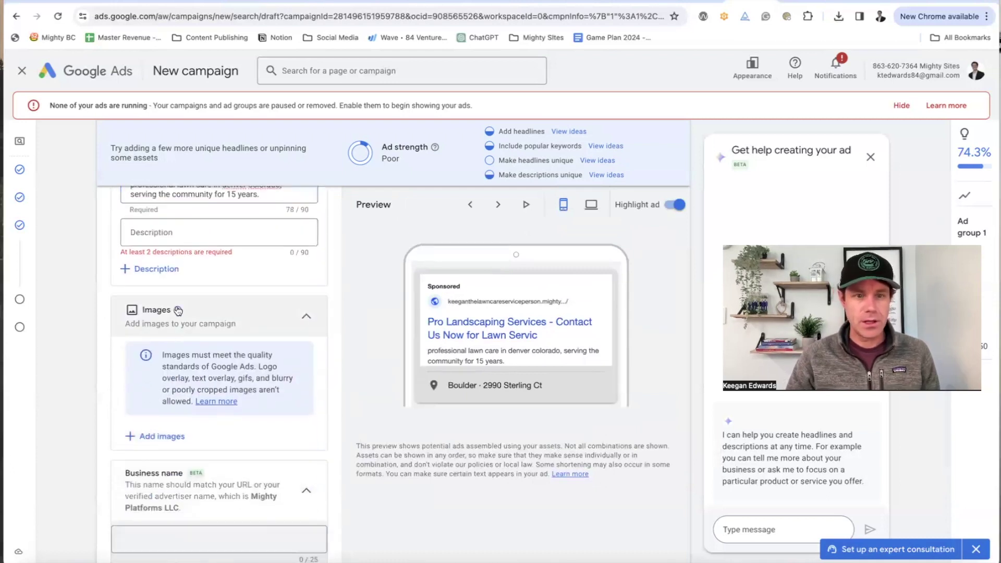
left_click(179, 433)
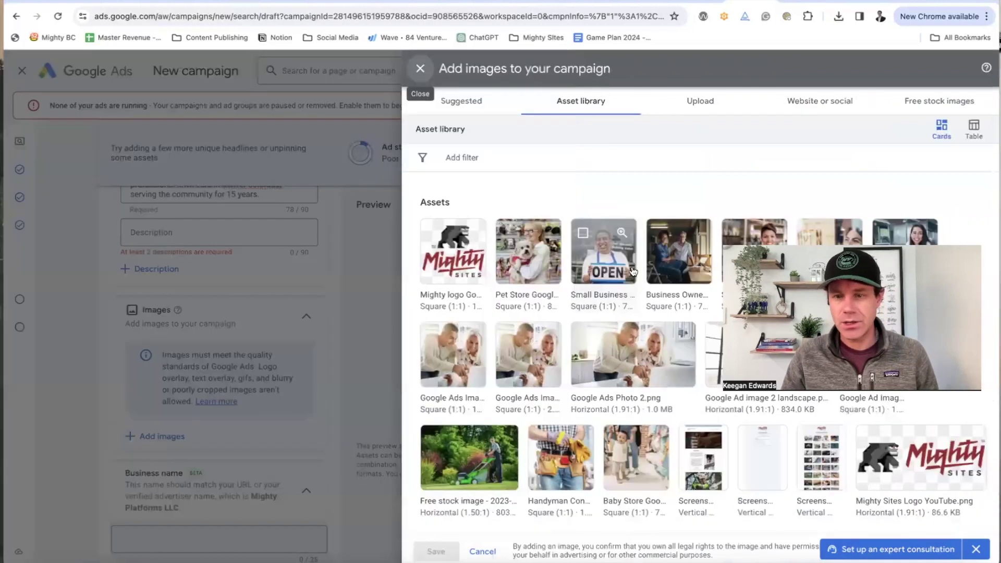
left_click(455, 105)
left_click(576, 101)
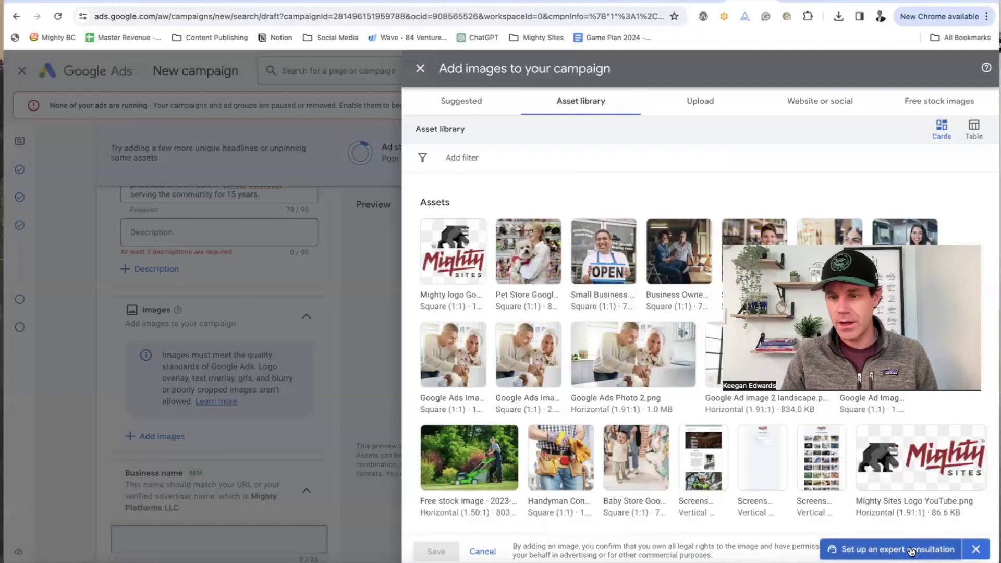
Step: Dismiss the expert consultation offer and scroll through the asset library
left_click(974, 548)
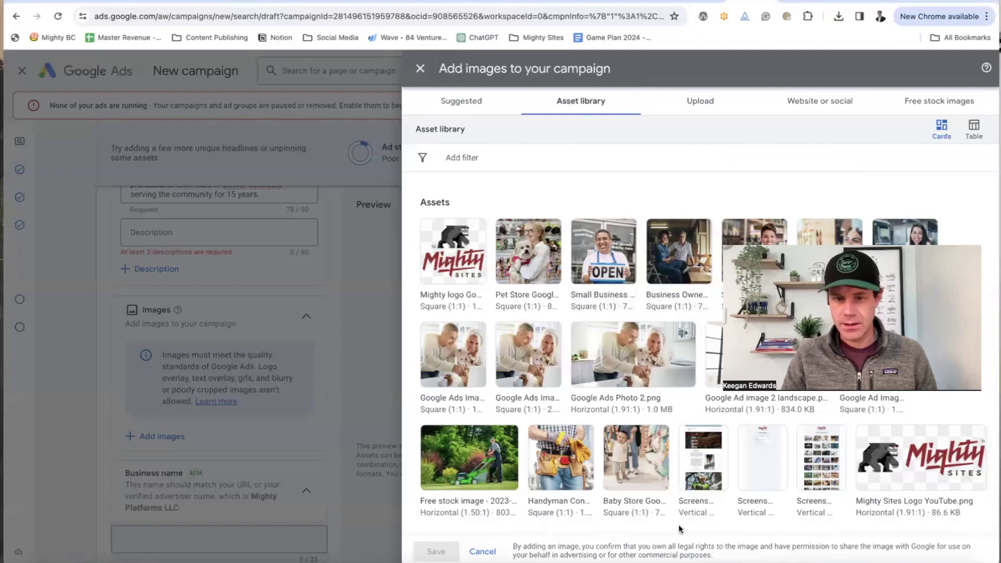
scroll(679, 529, "down", 1)
scroll(558, 527, "up", 1)
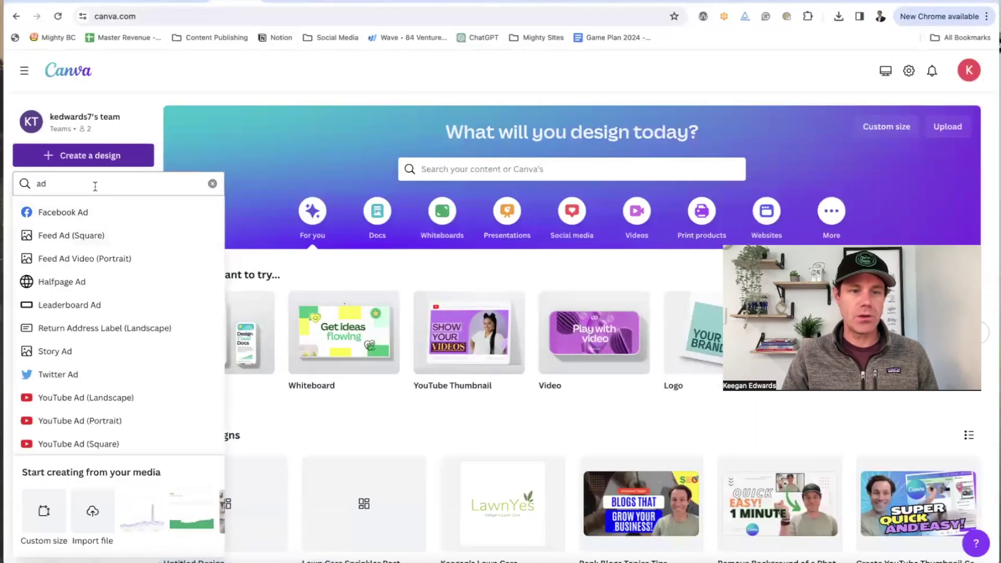
Step: Set up a 700 × 700 px custom-size Canva design, then return to Google Ads
left_click(58, 512)
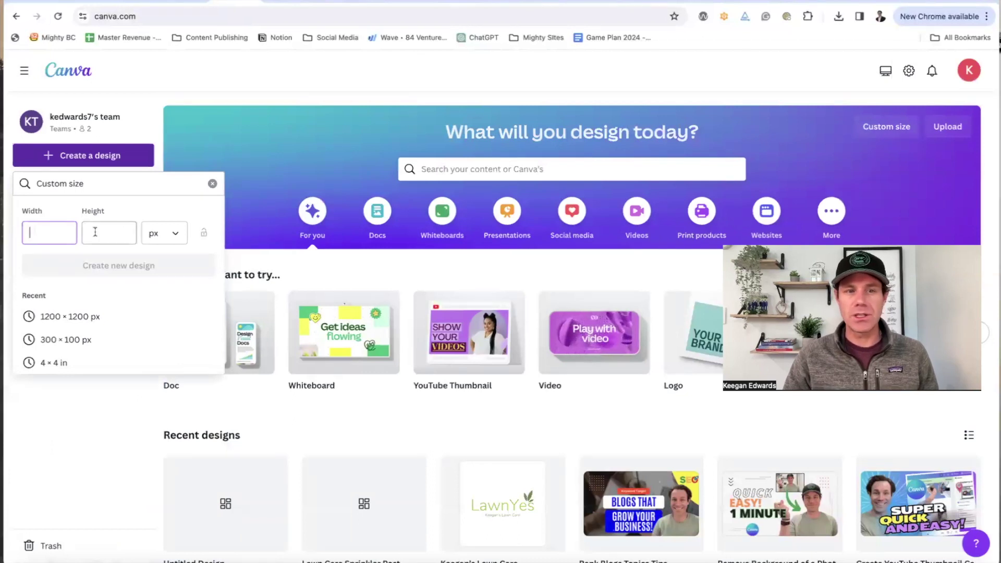
left_click(164, 233)
left_click(46, 230)
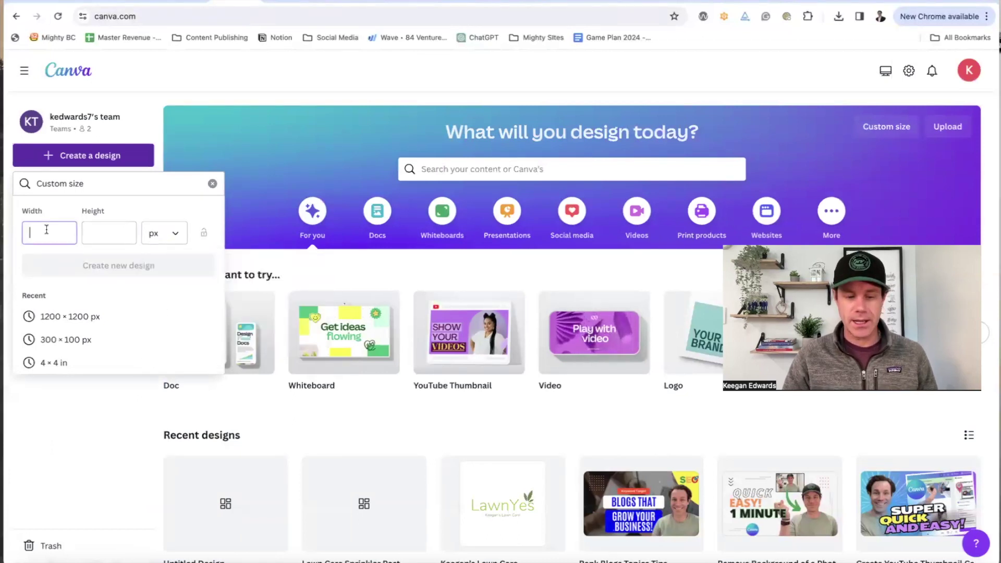
type("700")
left_click(111, 231)
type("700")
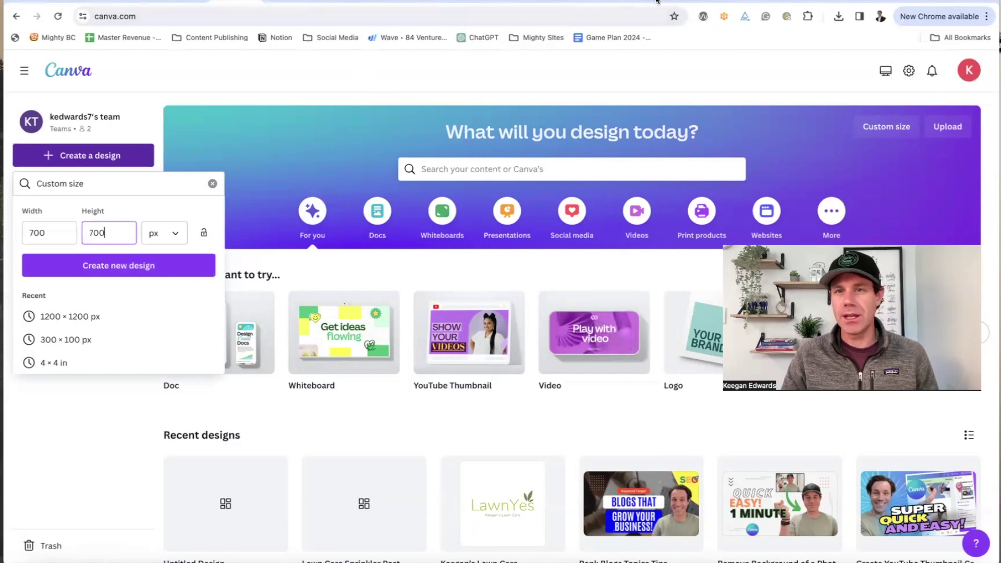
left_click(743, 1)
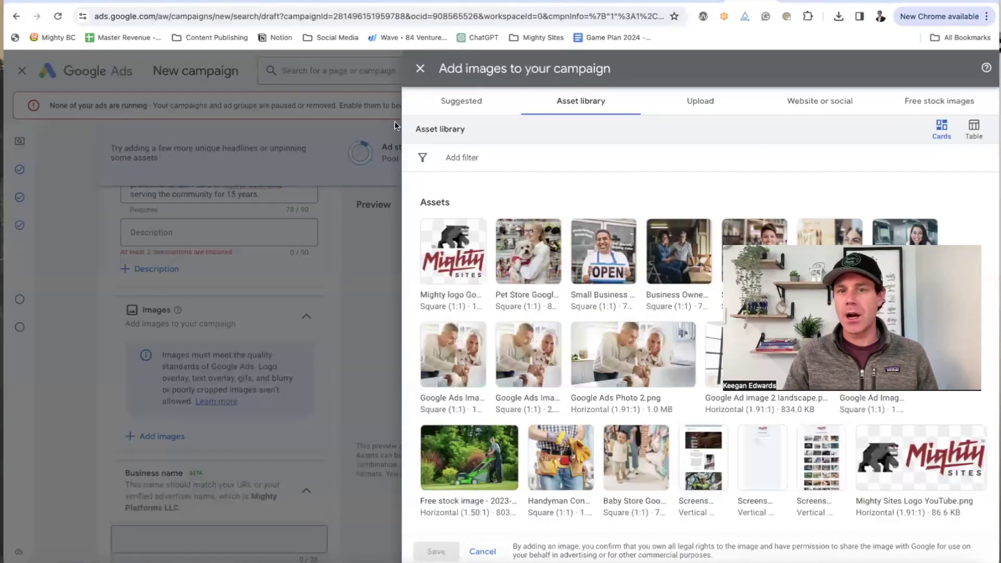
Step: Close the image picker and browse the business logo and sitelink suggestions without adding any
left_click(370, 139)
scroll(257, 411, "down", 4)
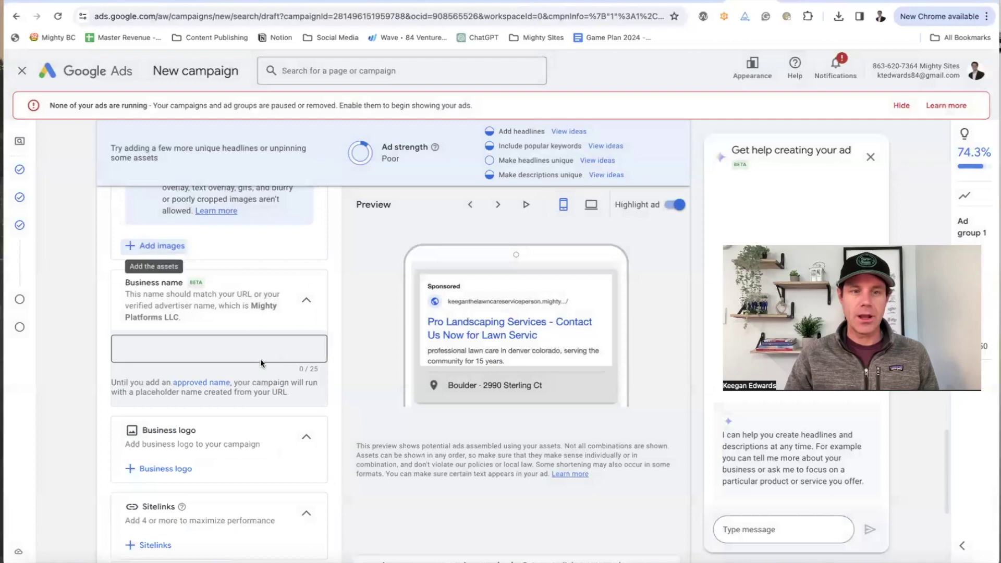
scroll(250, 343, "down", 3)
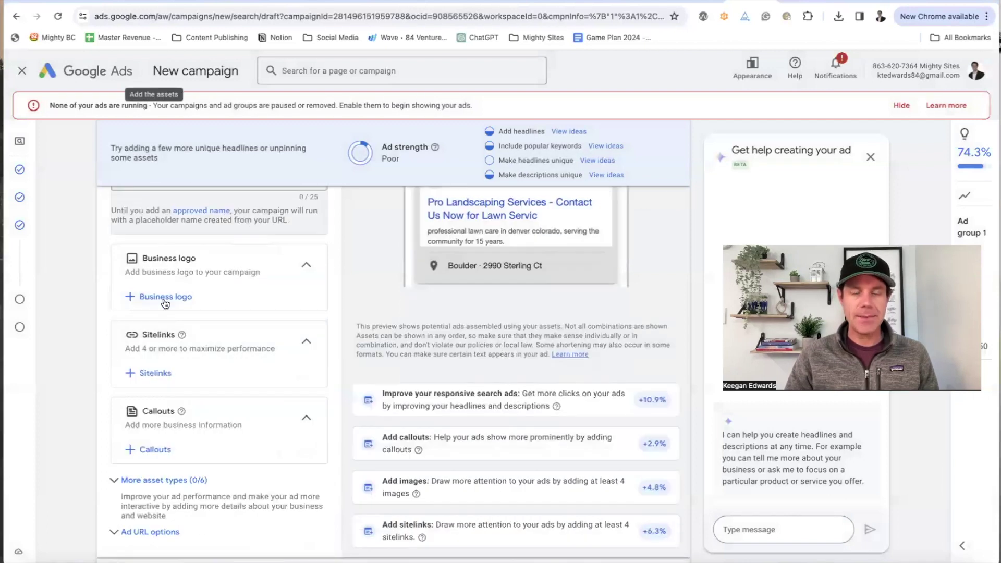
left_click(182, 299)
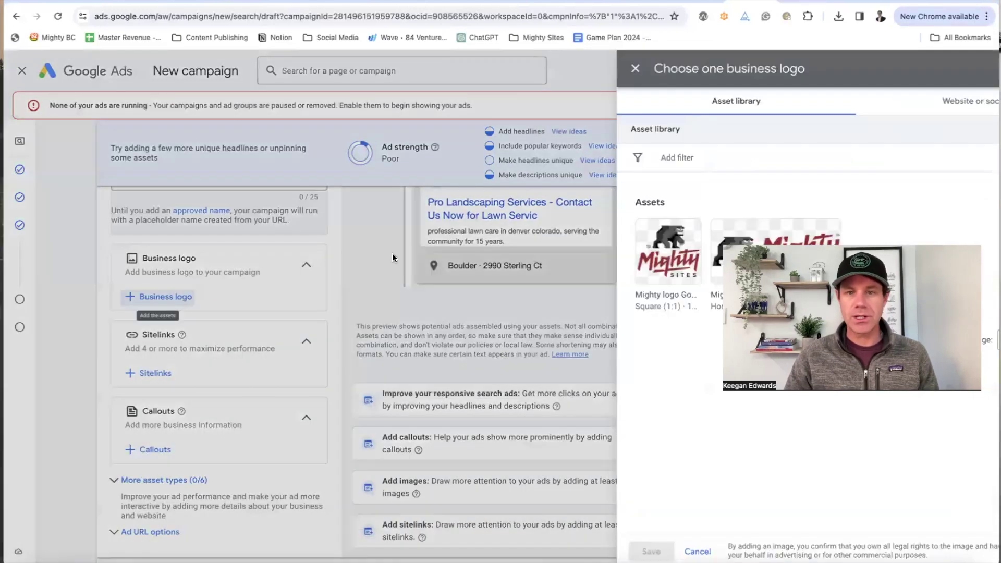
left_click(306, 239)
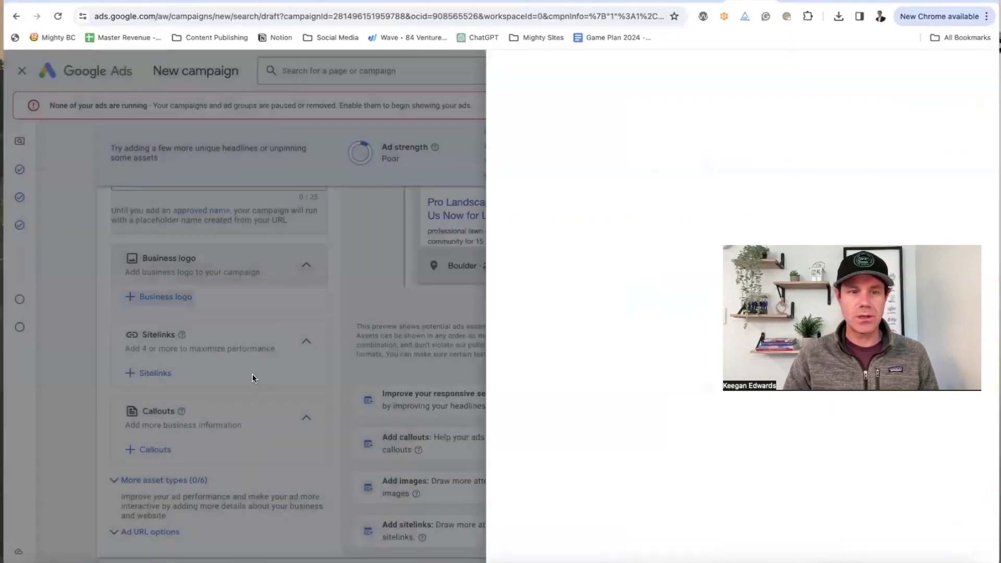
scroll(239, 377, "down", 2)
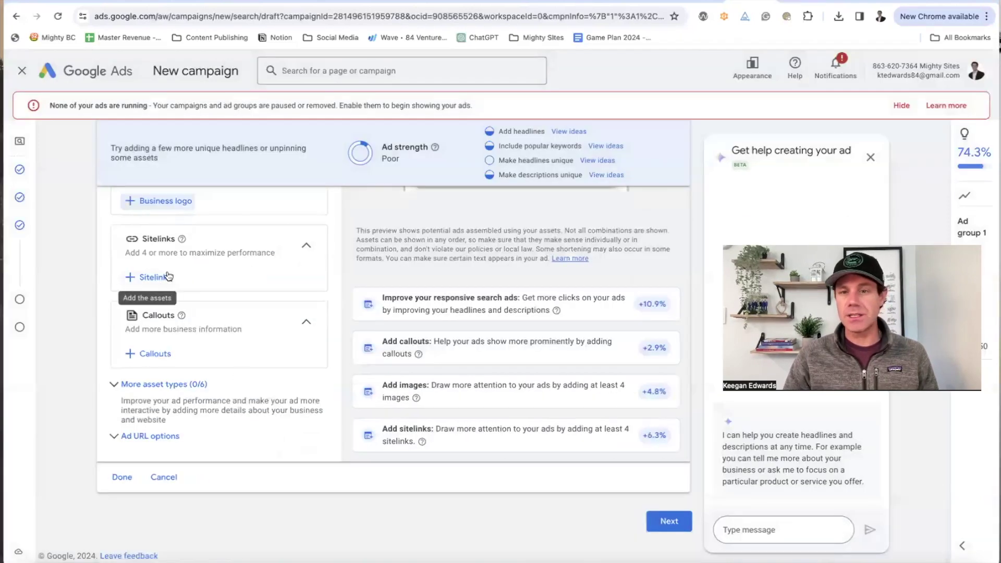
left_click(167, 277)
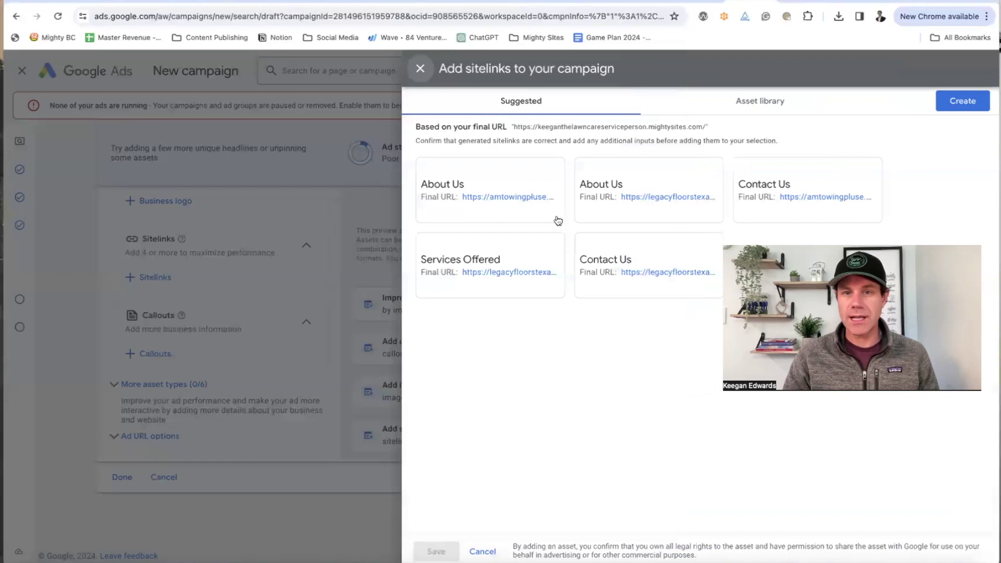
left_click(286, 247)
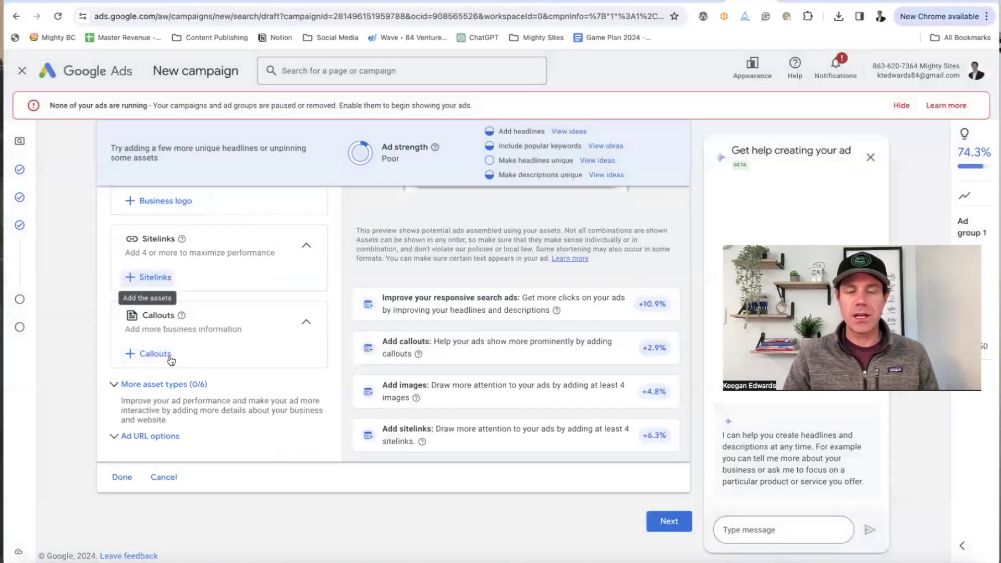
Step: Tick the Only $9/month, Easiest Website Platform and Launch Your Site Fast callouts, then discard them unsaved
left_click(152, 353)
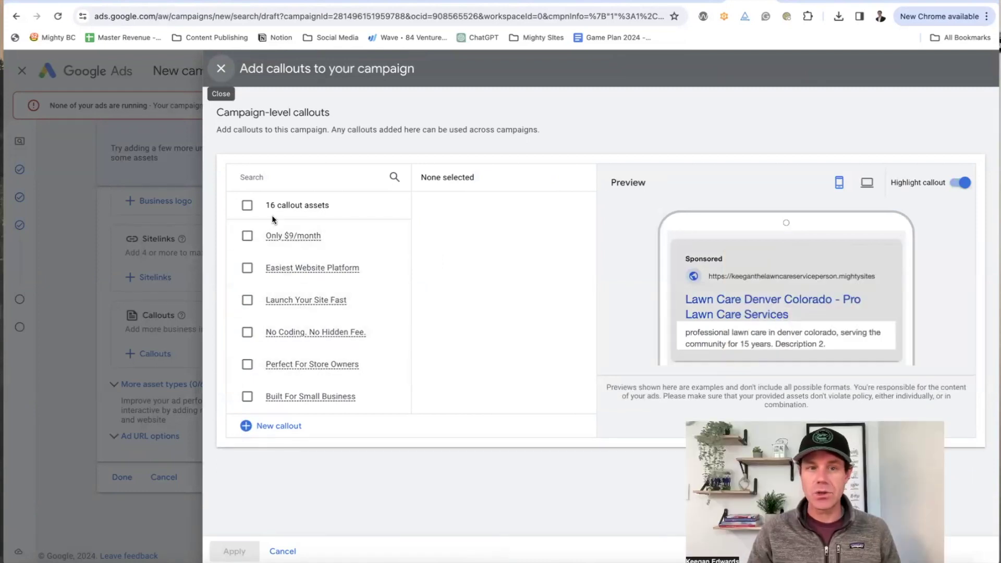
left_click(279, 236)
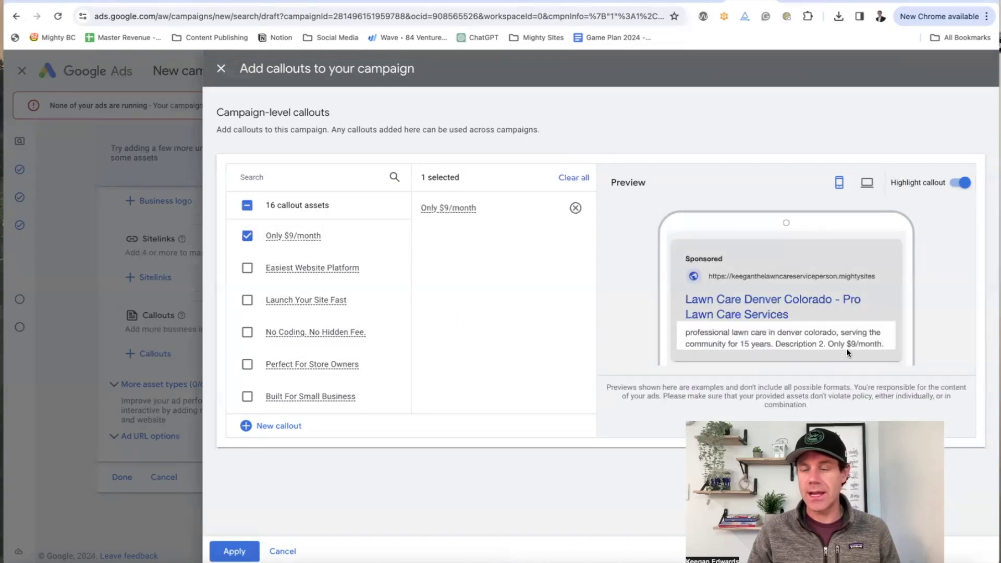
left_click(292, 268)
left_click(290, 300)
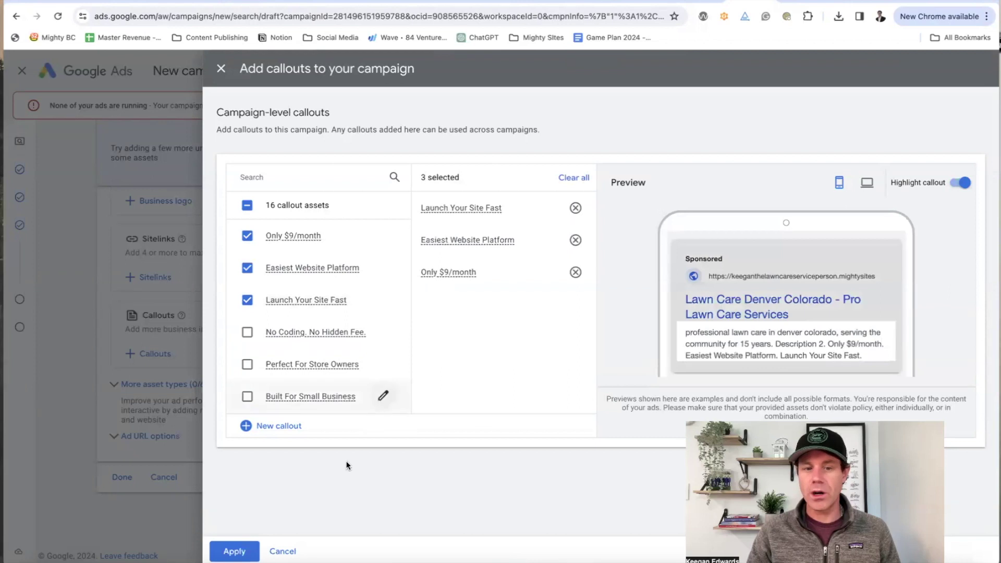
left_click(219, 70)
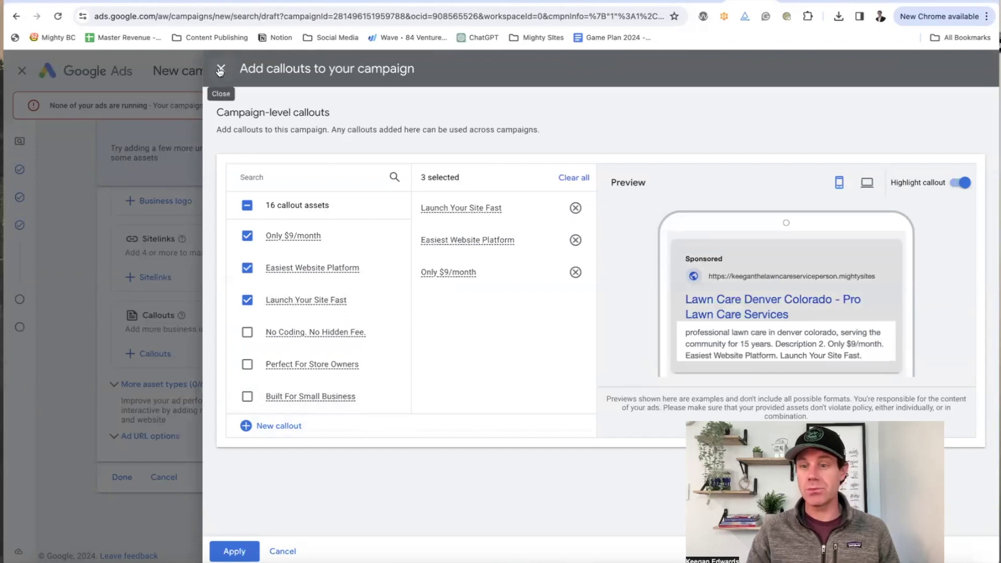
left_click(558, 324)
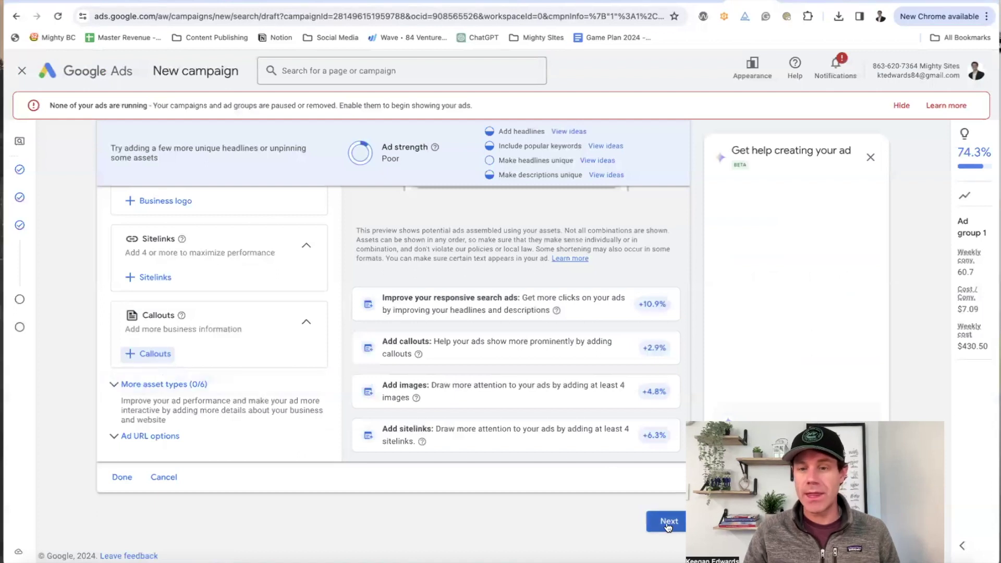
Step: On the Budget step, dismiss the identity prompt and replace the 61.50 default with a $5 custom daily budget
left_click(667, 522)
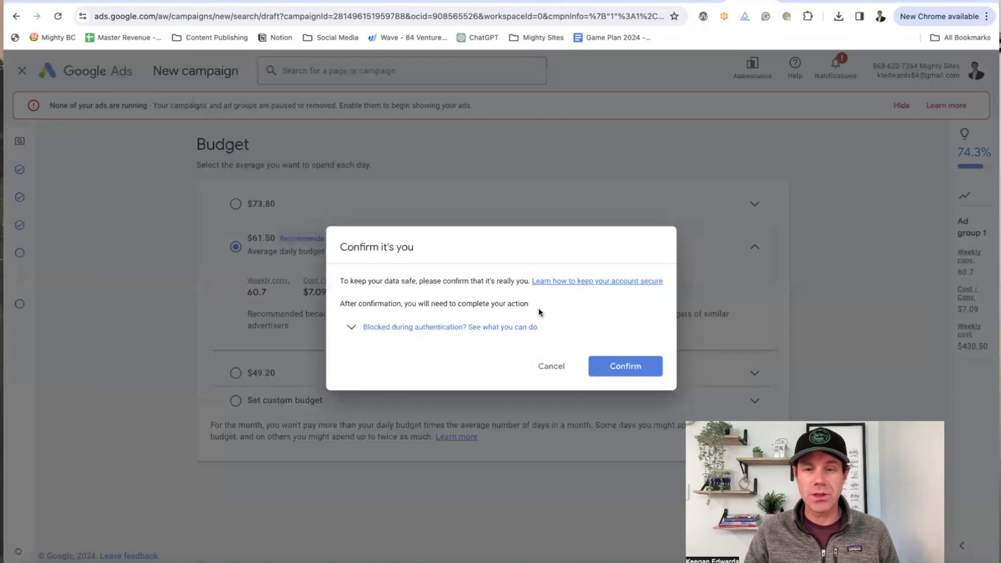
left_click(552, 367)
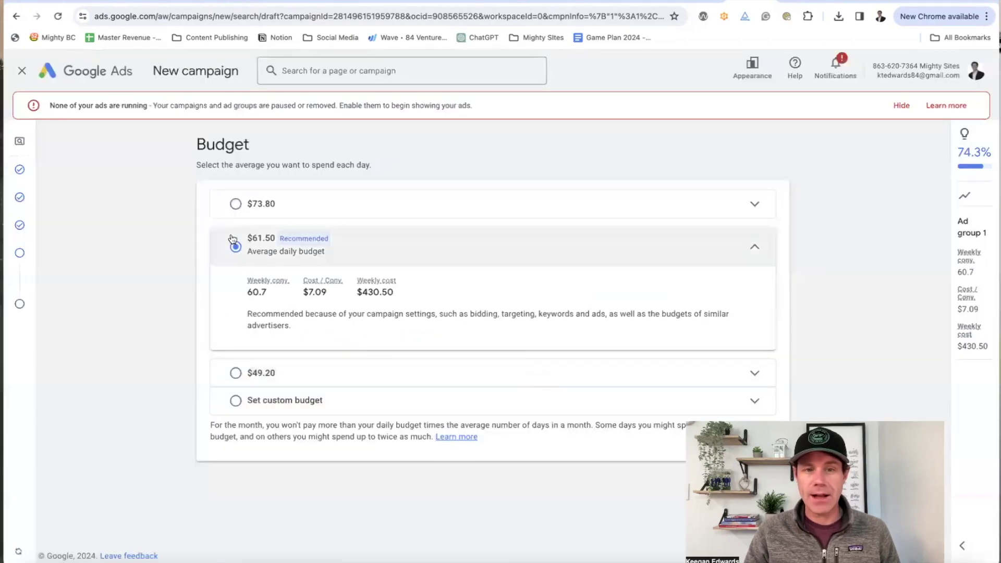
left_click(236, 401)
left_click(298, 346)
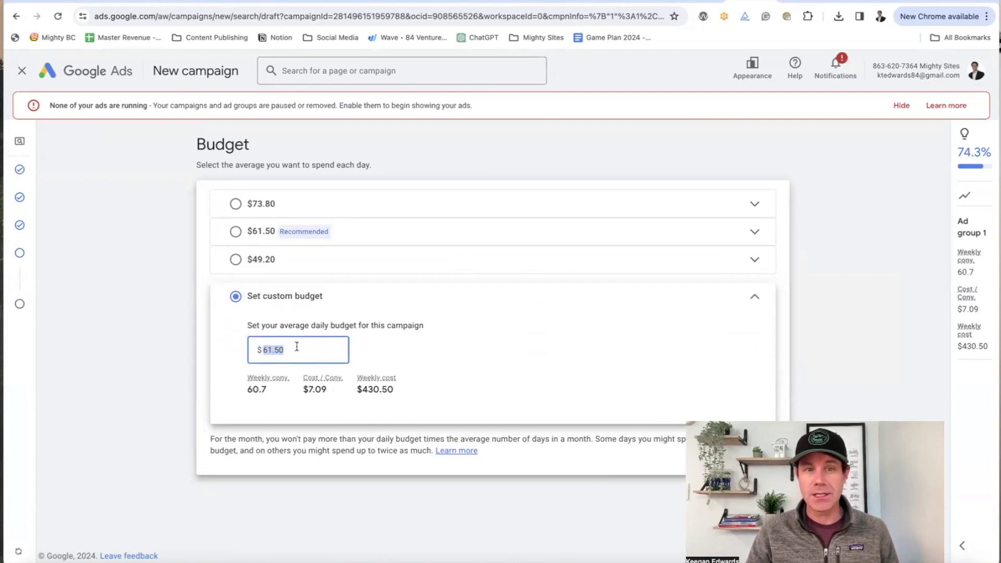
type("5")
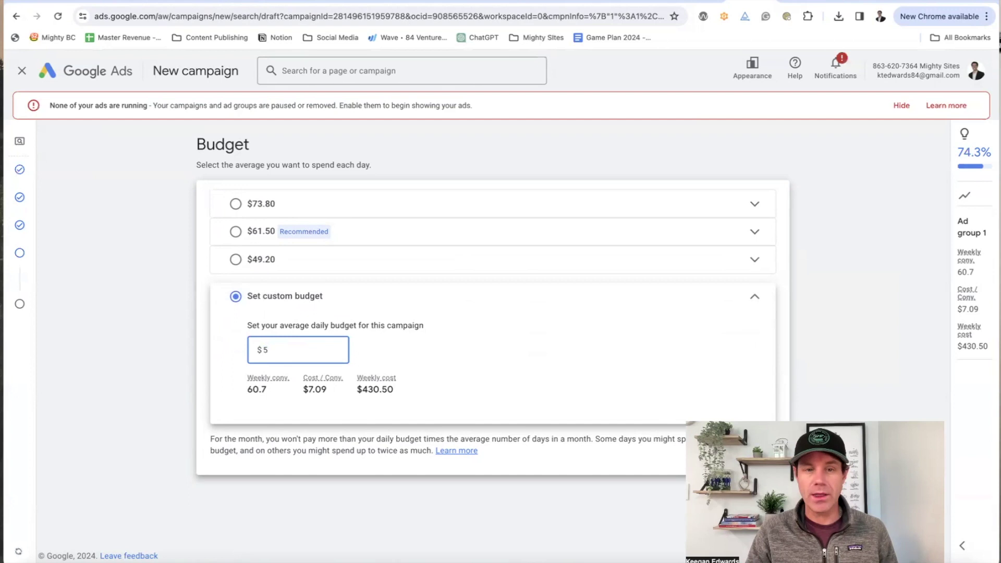
left_click(89, 327)
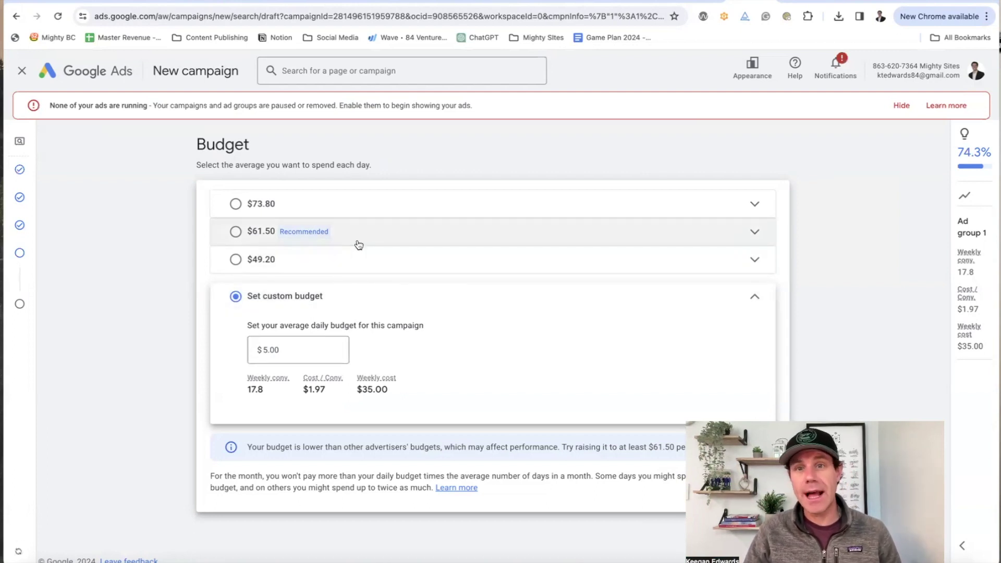
Step: Glance at the Local Services Ads sign-up tab, then return to the Google Ads budget step
left_click(692, 3)
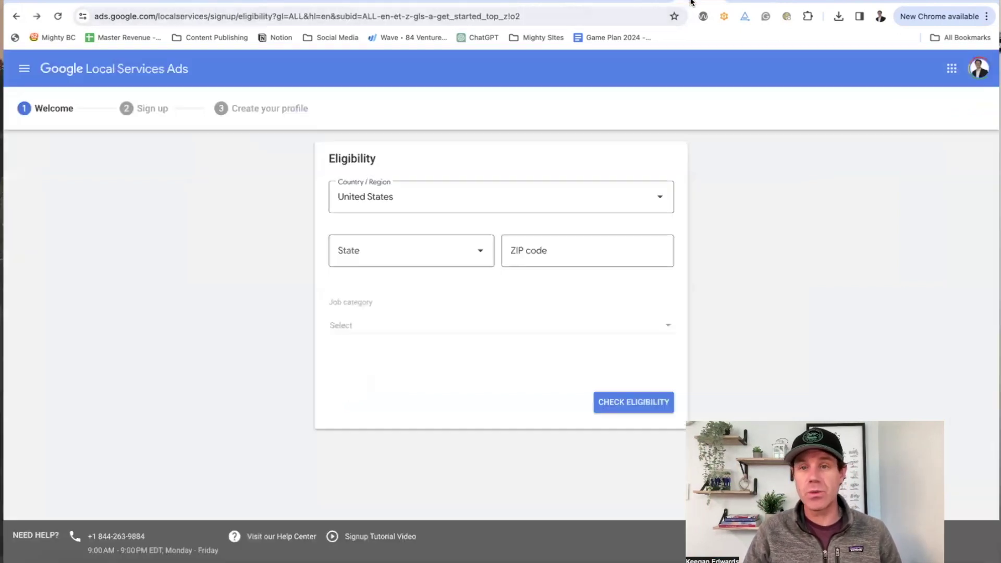
left_click(760, 2)
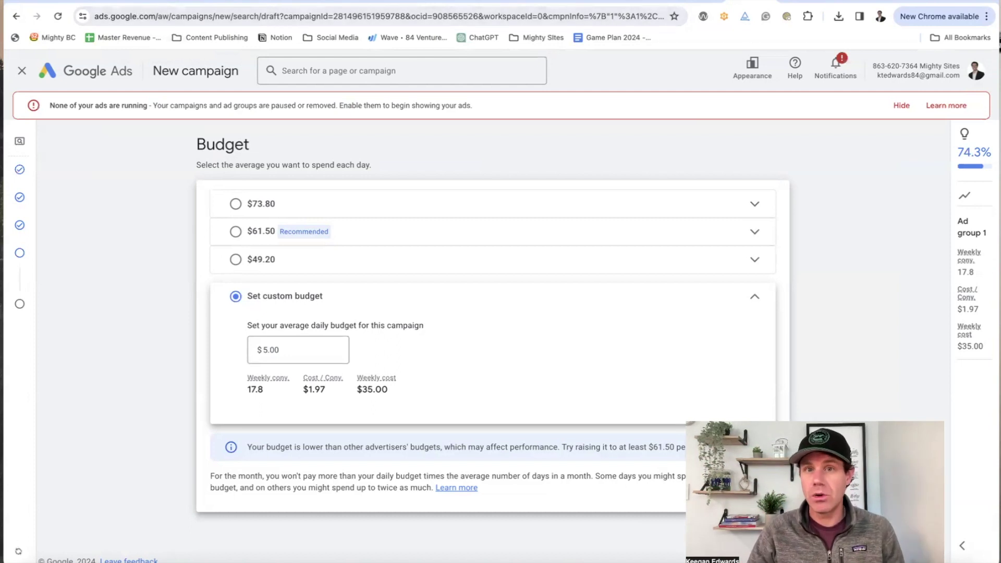
Step: Switch via the Tugan.ai tab to the Facebook ad draft in Meta Ads Manager
left_click(609, 3)
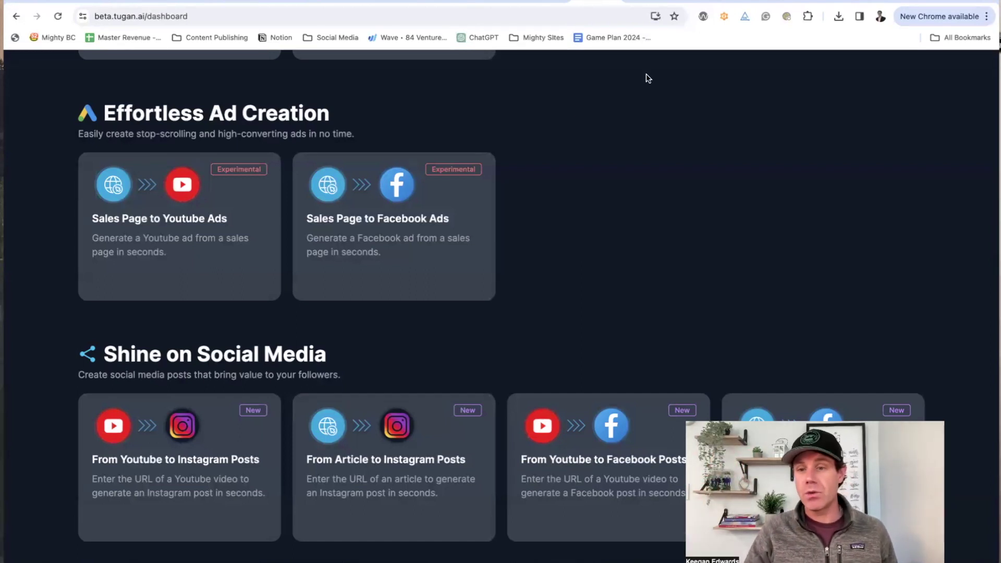
left_click(644, 2)
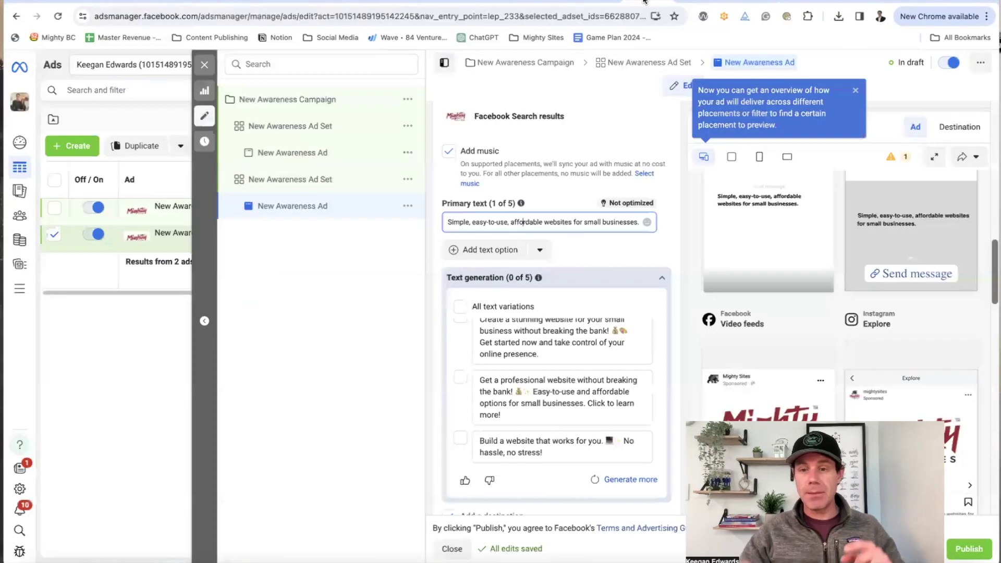